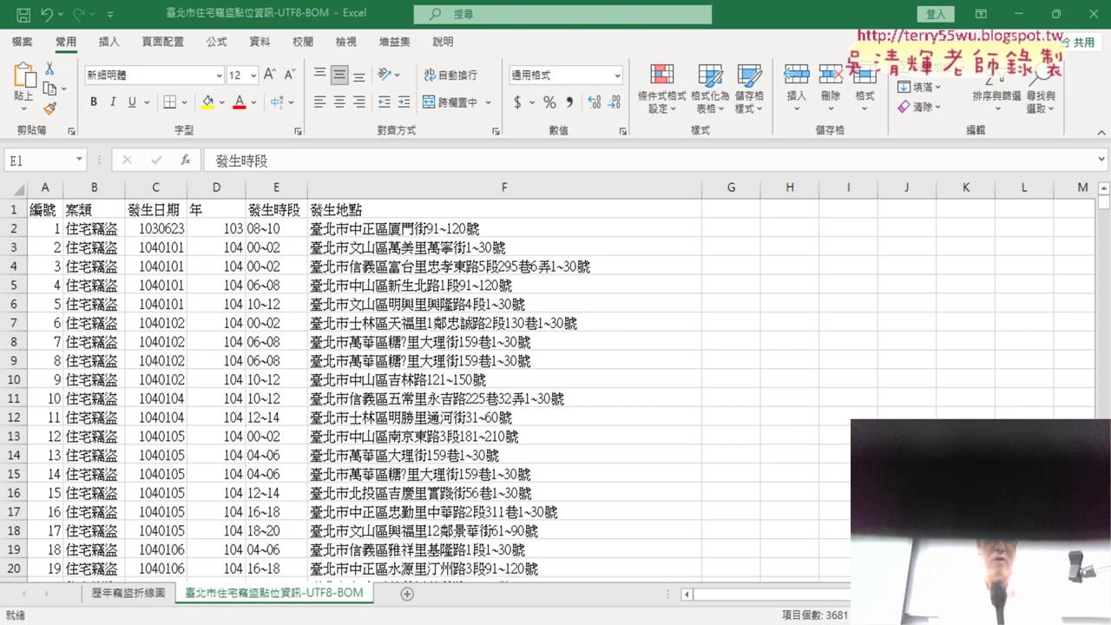
# Step: Review the 各區比例圖 and 歷年竊盜折線圖 items in the lesson plan, then return to the workbook
pyautogui.hotkey('ctrl', 'space')
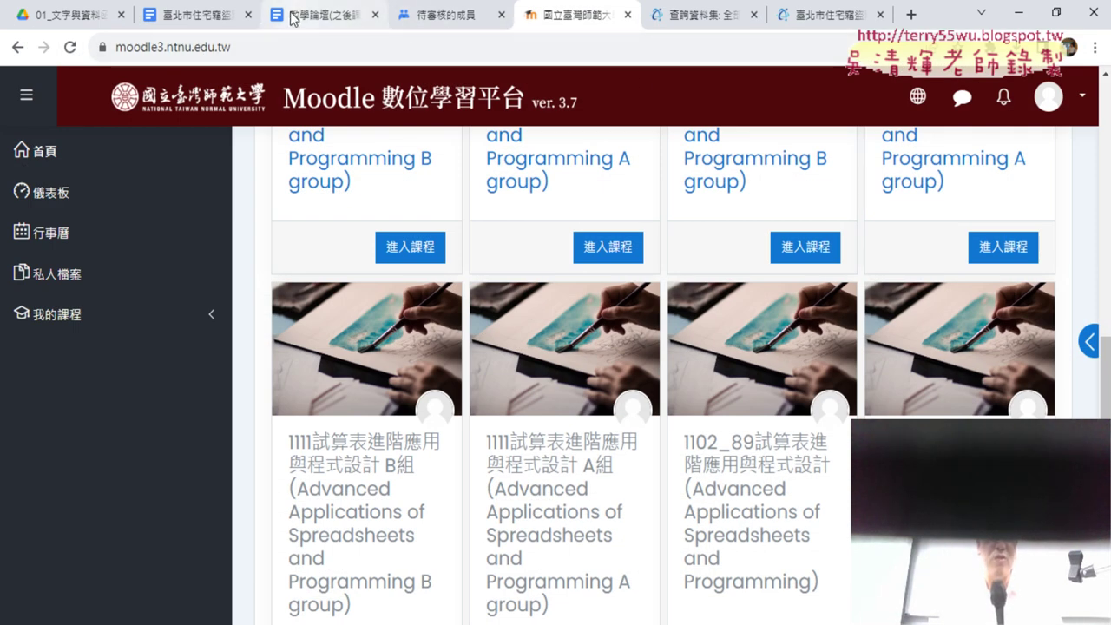
pyautogui.click(188, 15)
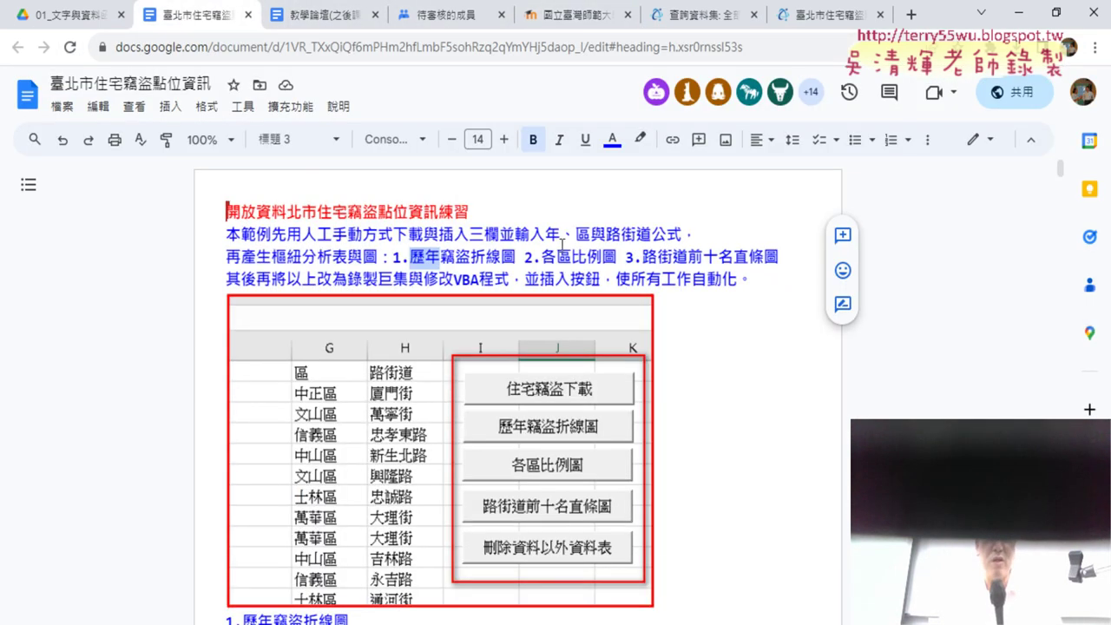
pyautogui.moveTo(542, 258); pyautogui.dragTo(614, 258)
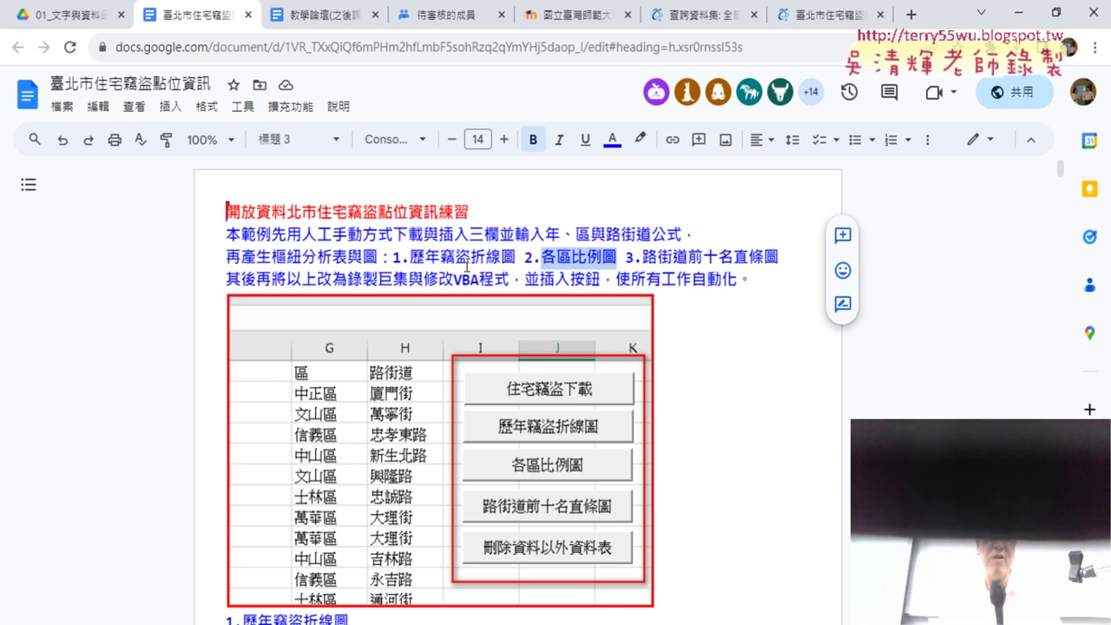
pyautogui.moveTo(410, 258); pyautogui.dragTo(777, 260)
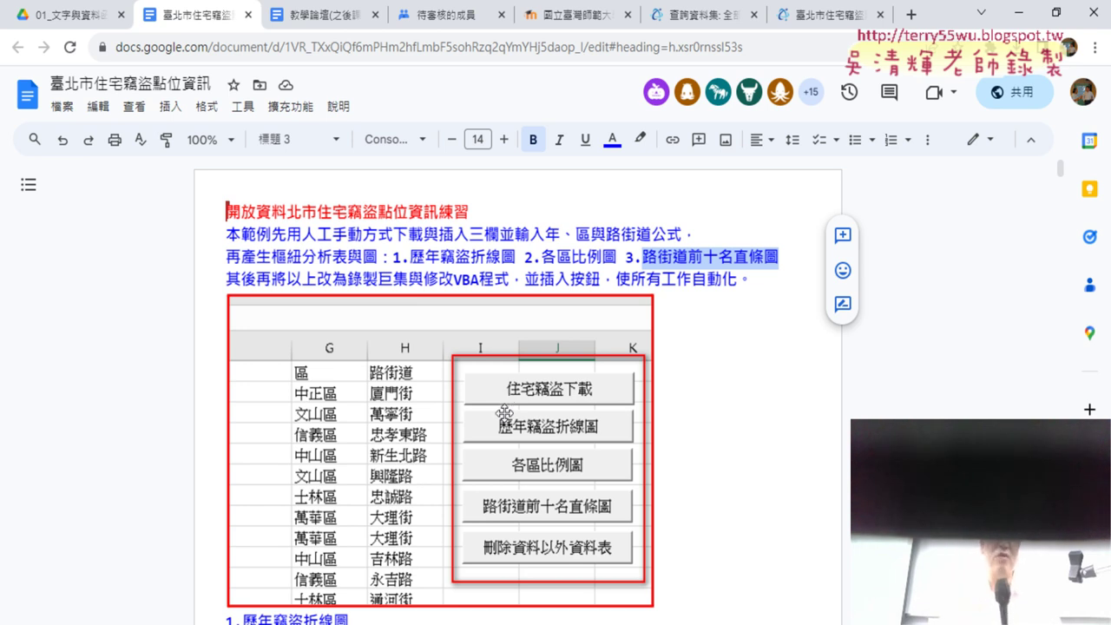
pyautogui.moveTo(542, 258); pyautogui.dragTo(618, 258)
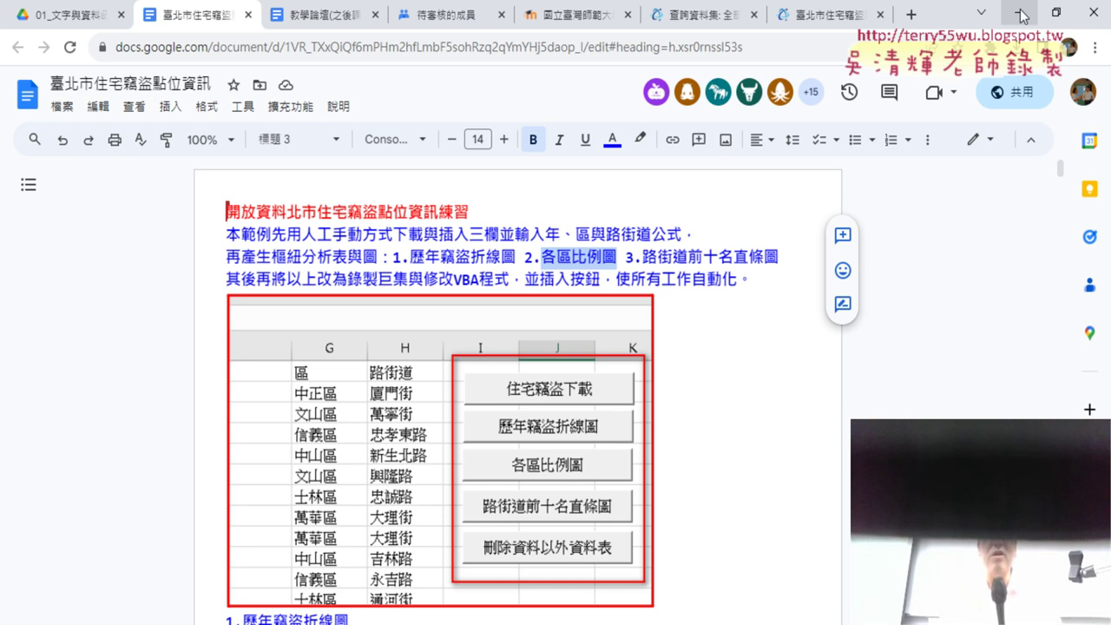
pyautogui.click(563, 257)
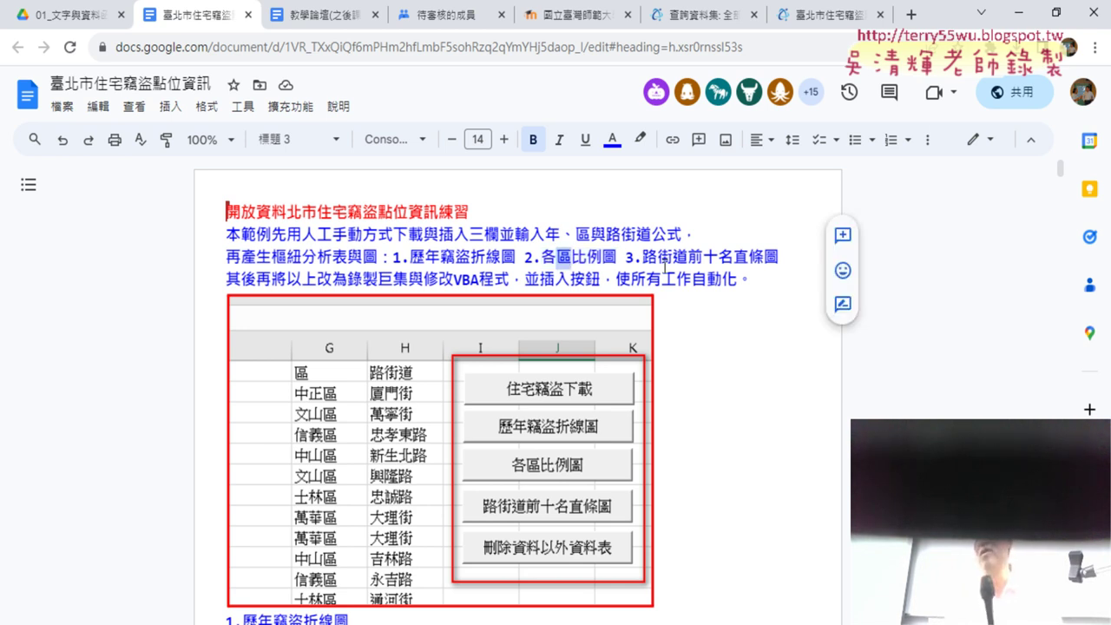
pyautogui.click(1019, 12)
# Step: Enter the header 區 in G1 beside the 發生地點 address column
pyautogui.click(731, 187)
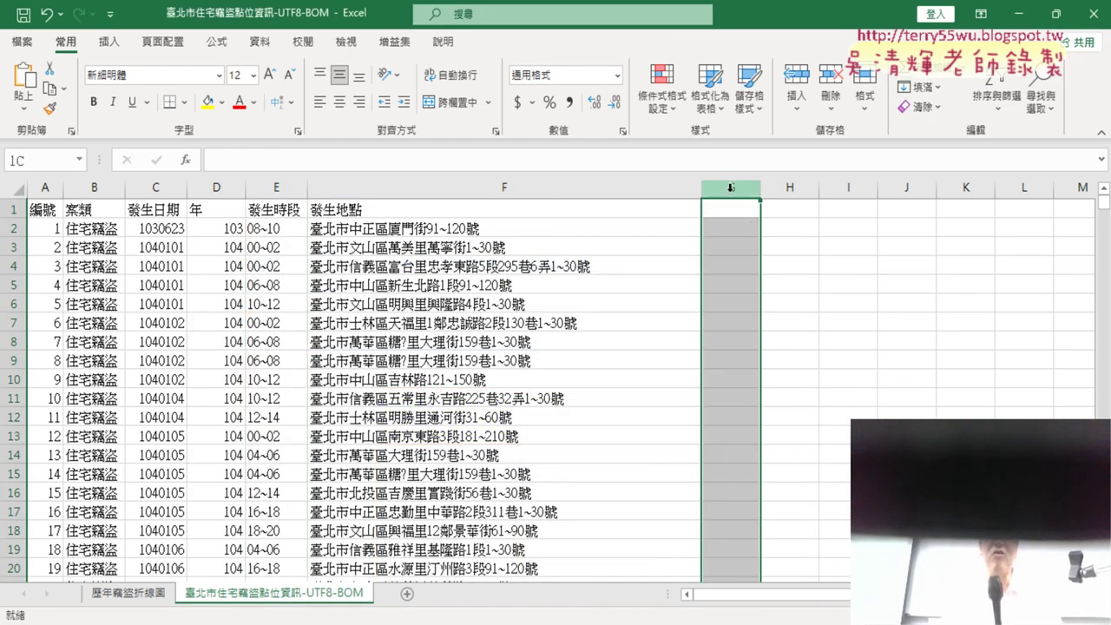
pyautogui.click(739, 216)
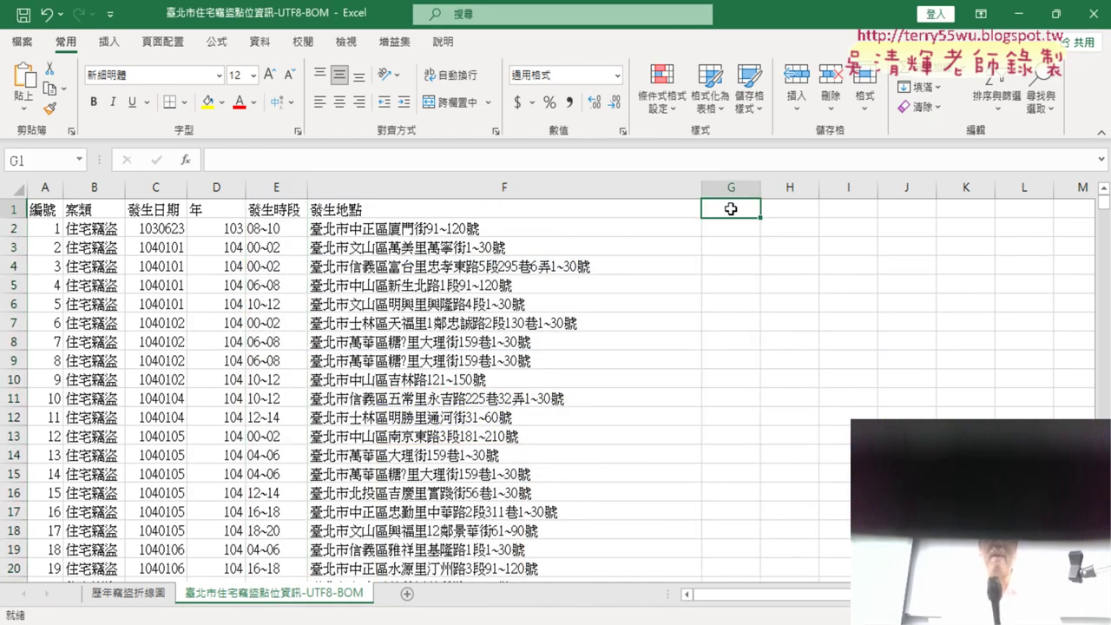
pyautogui.click(517, 207)
pyautogui.hotkey('ctrl', 'shift', 'Down')
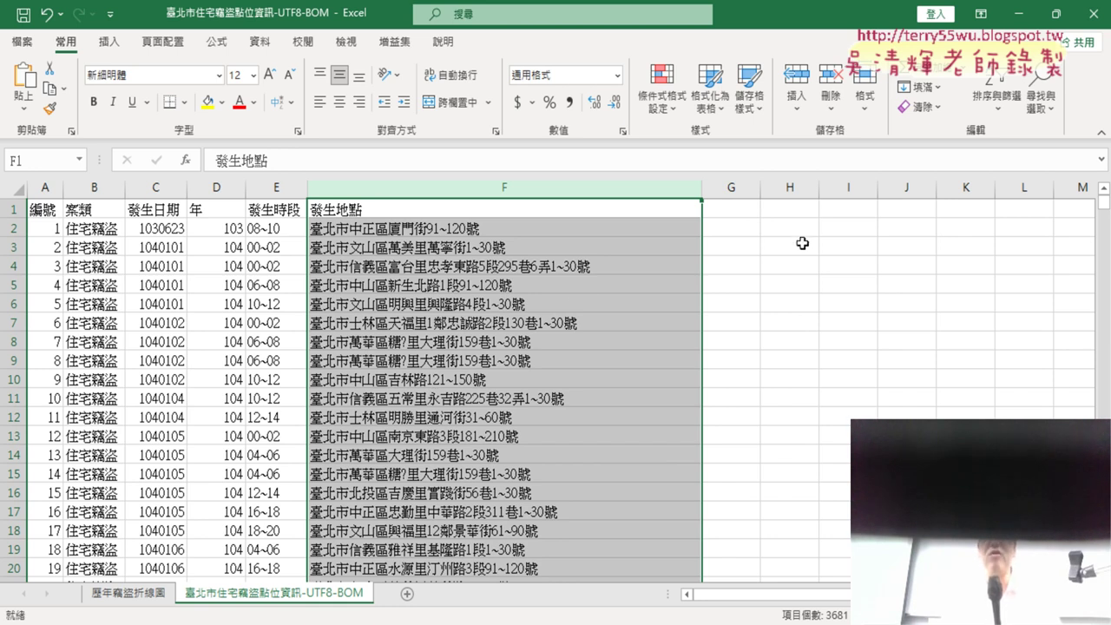
pyautogui.click(745, 208)
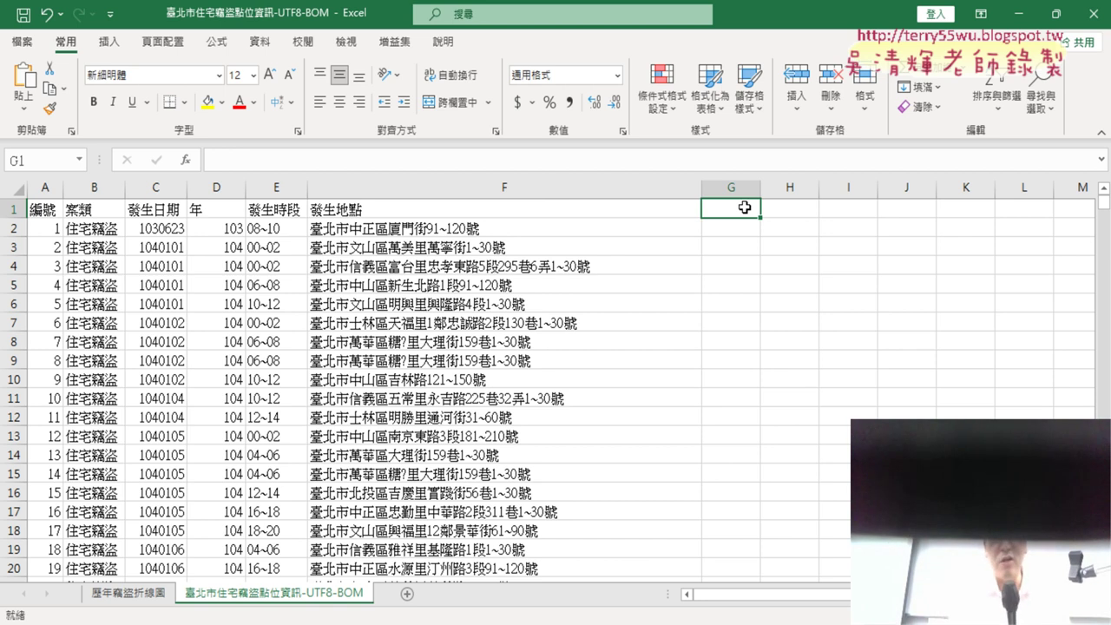
pyautogui.write('區')
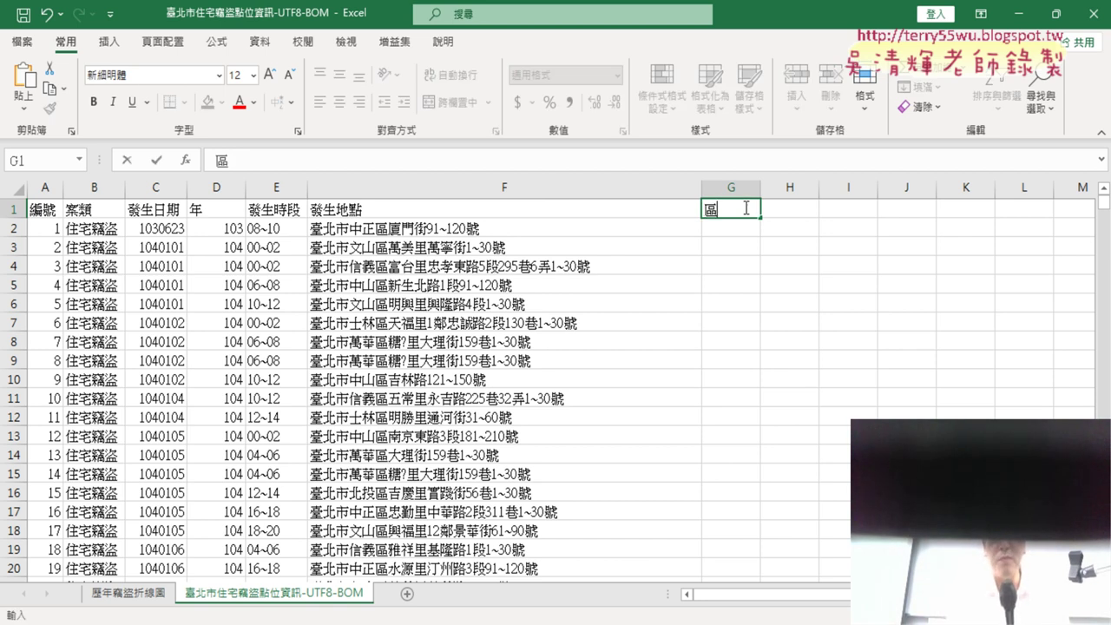
pyautogui.click(387, 188)
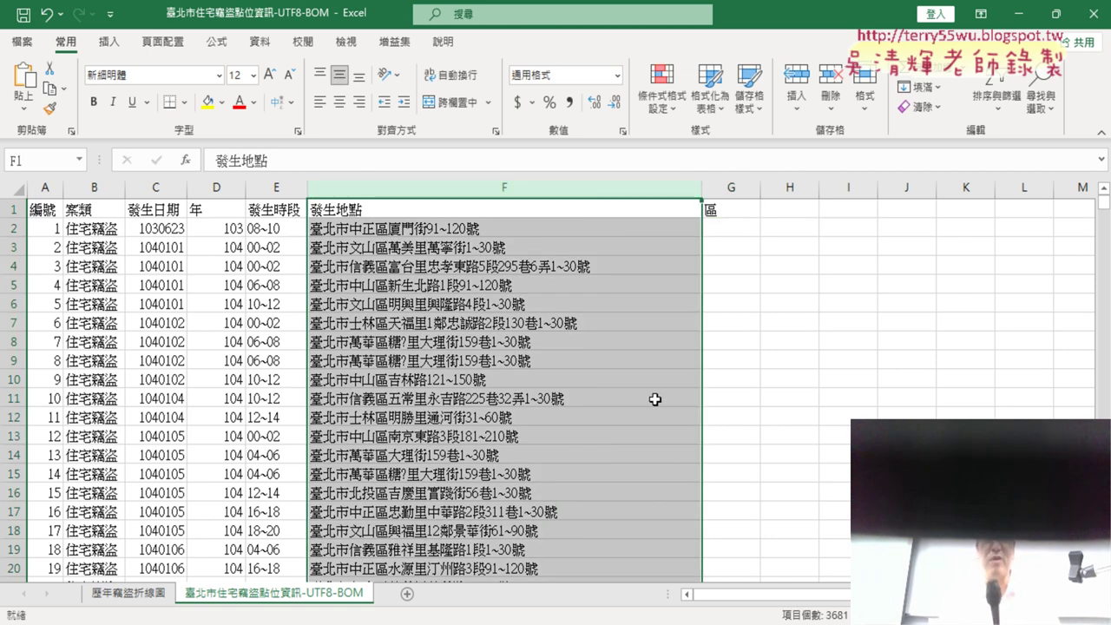
# Step: Scroll through the column F addresses and select cell G2
pyautogui.scroll(-2, 652, 396)
pyautogui.scroll(-8, 632, 409)
pyautogui.scroll(-6, 628, 414)
pyautogui.scroll(-6, 618, 416)
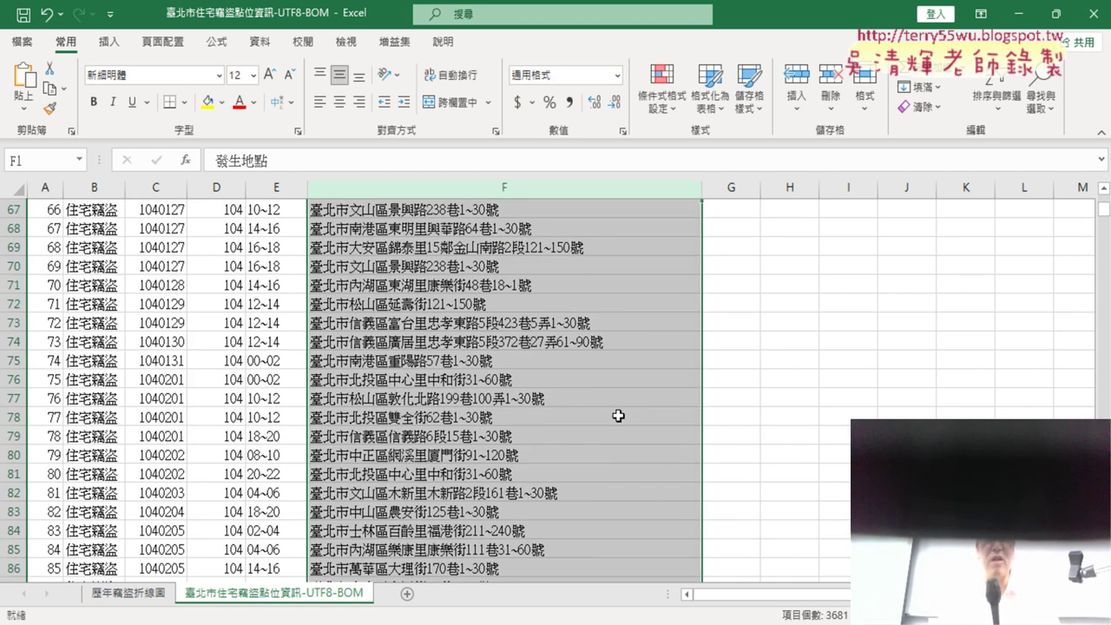
pyautogui.scroll(-4, 618, 416)
pyautogui.scroll(-4, 618, 416)
pyautogui.scroll(-1, 618, 416)
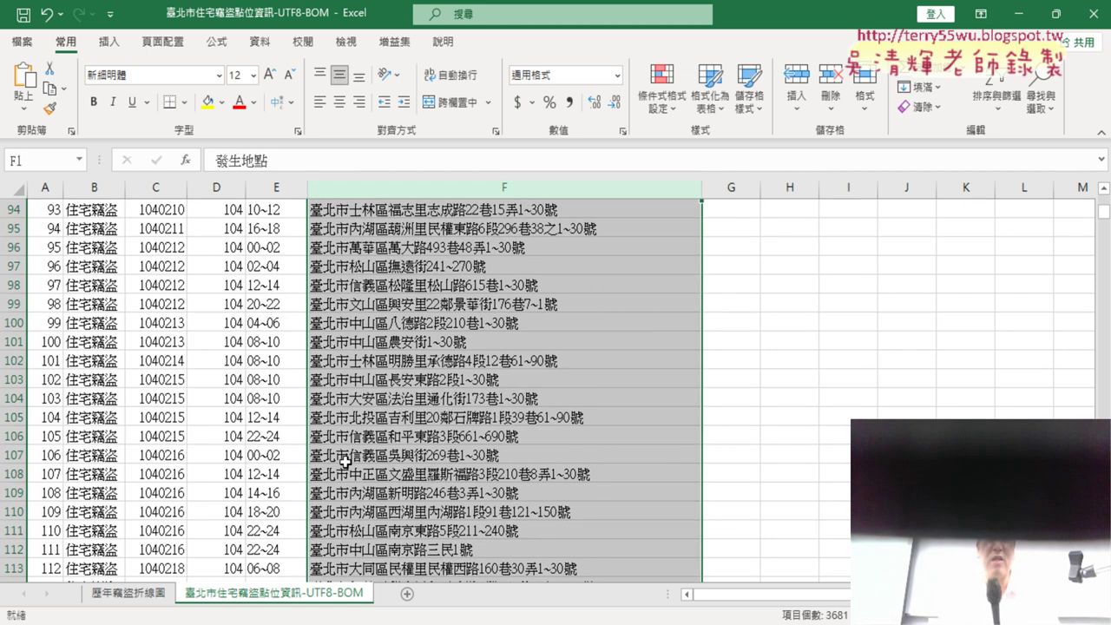
pyautogui.scroll(6, 517, 461)
pyautogui.scroll(10, 517, 461)
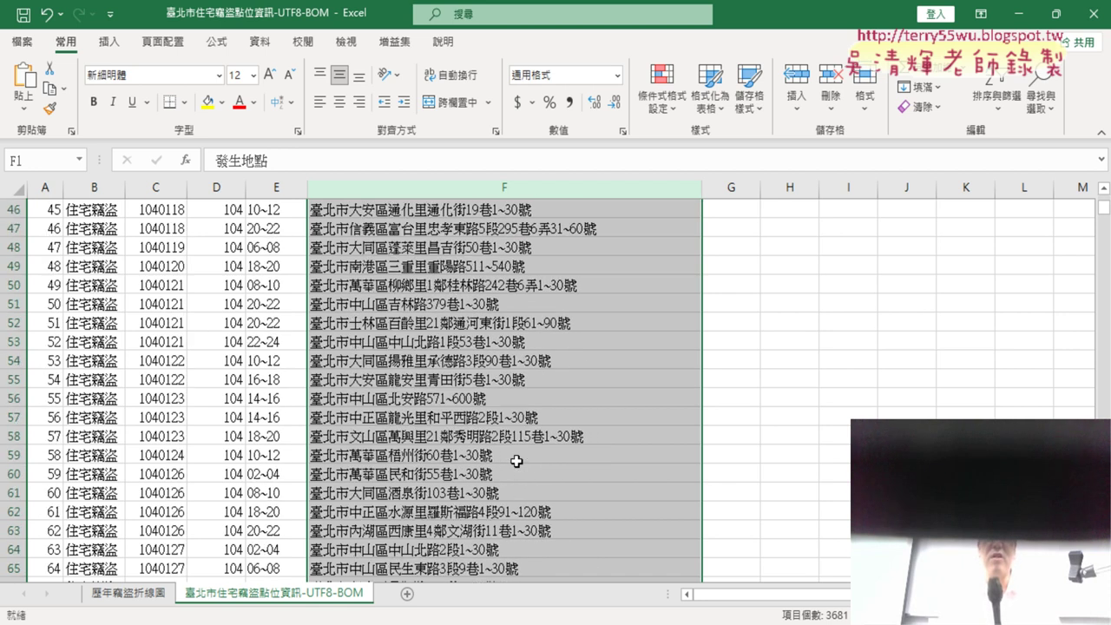
pyautogui.scroll(10, 516, 461)
pyautogui.scroll(5, 516, 461)
pyautogui.click(745, 227)
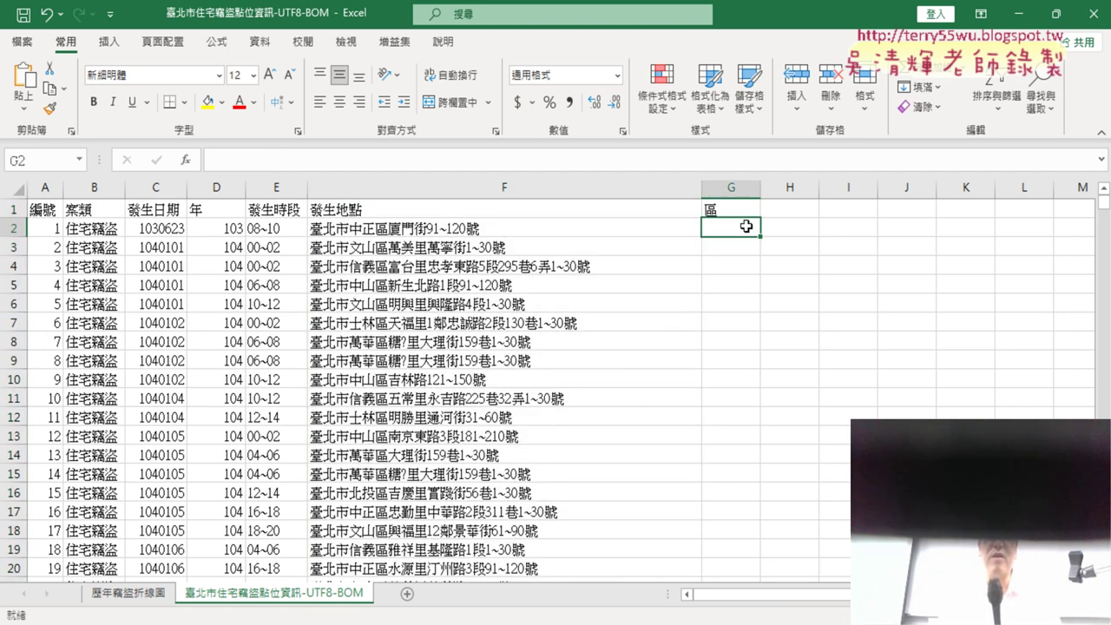
# Step: Pick the MID text function from Insert Function for cell G2
pyautogui.click(186, 161)
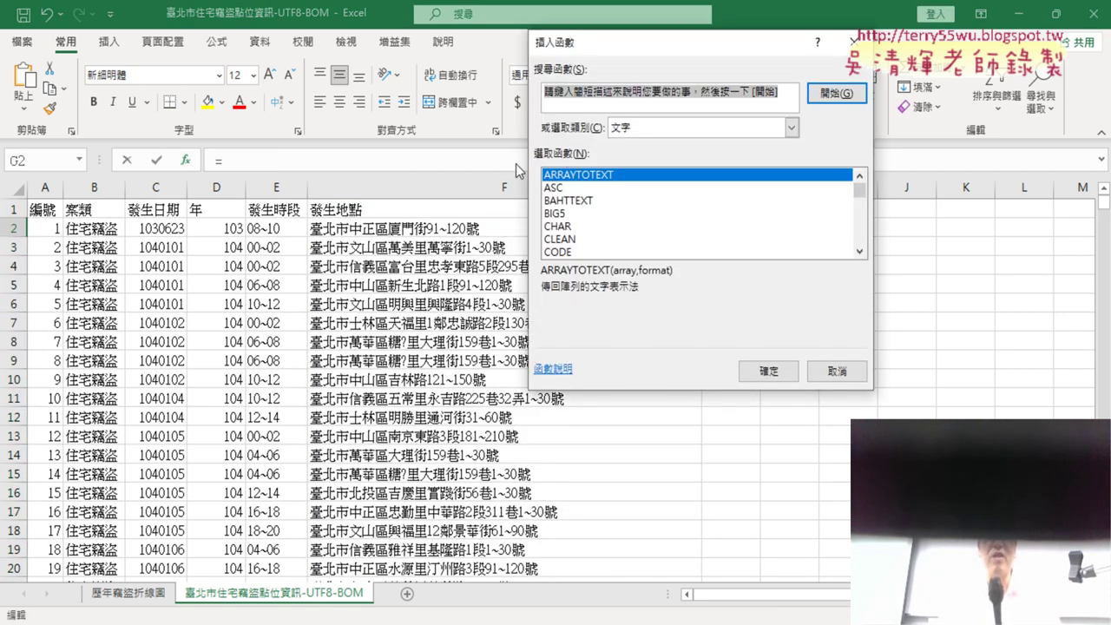
pyautogui.click(860, 252)
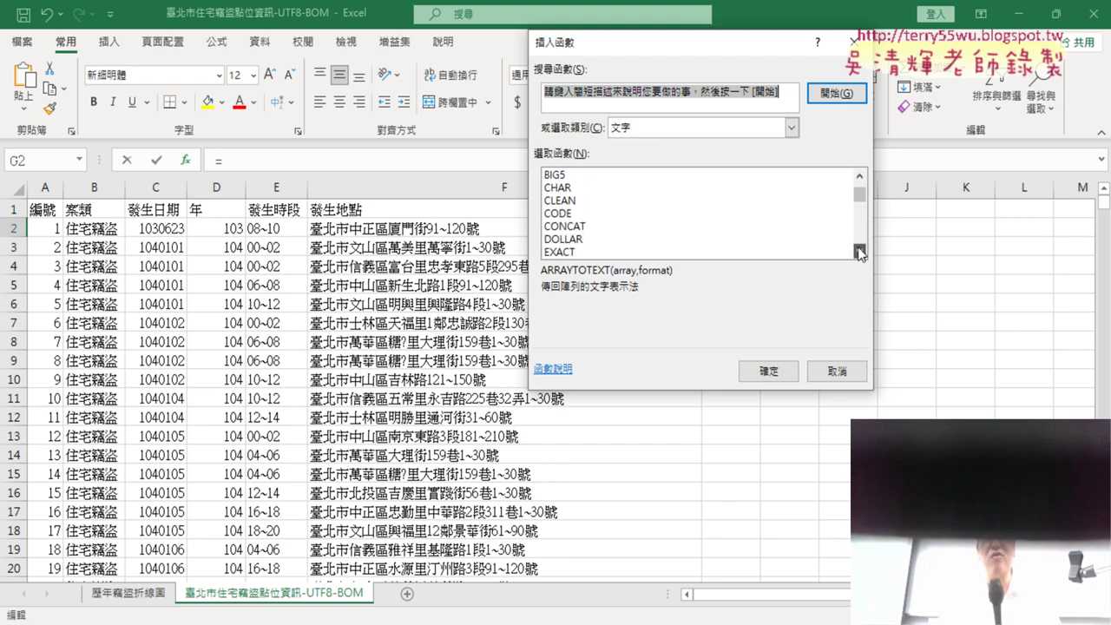
pyautogui.click(859, 251)
pyautogui.click(859, 252)
pyautogui.scroll(-3, 859, 252)
pyautogui.scroll(-3, 859, 252)
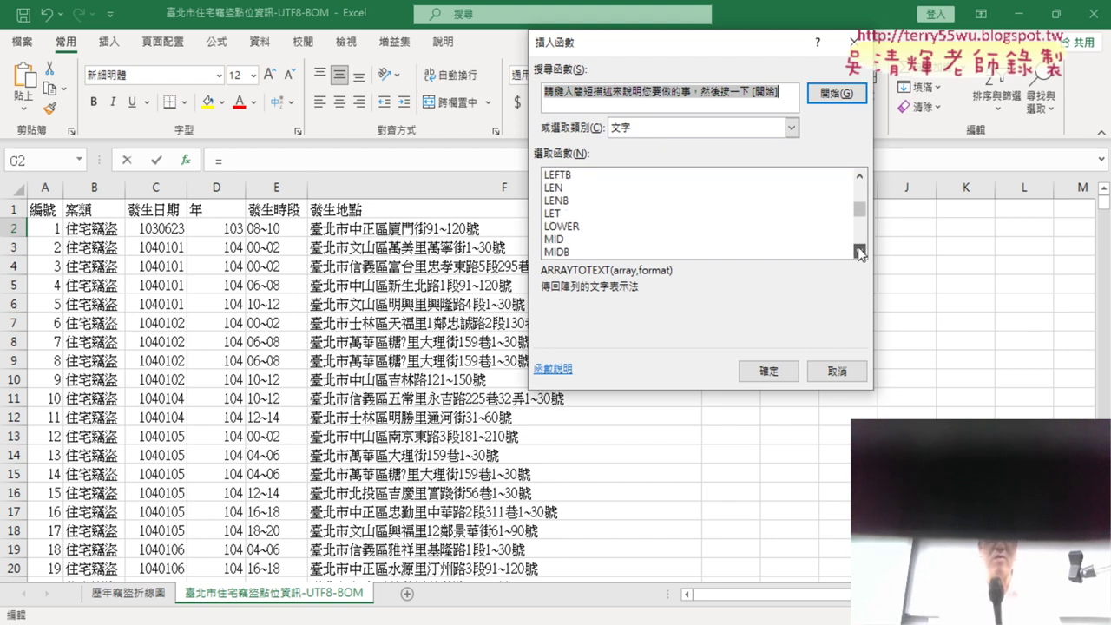
pyautogui.click(587, 241)
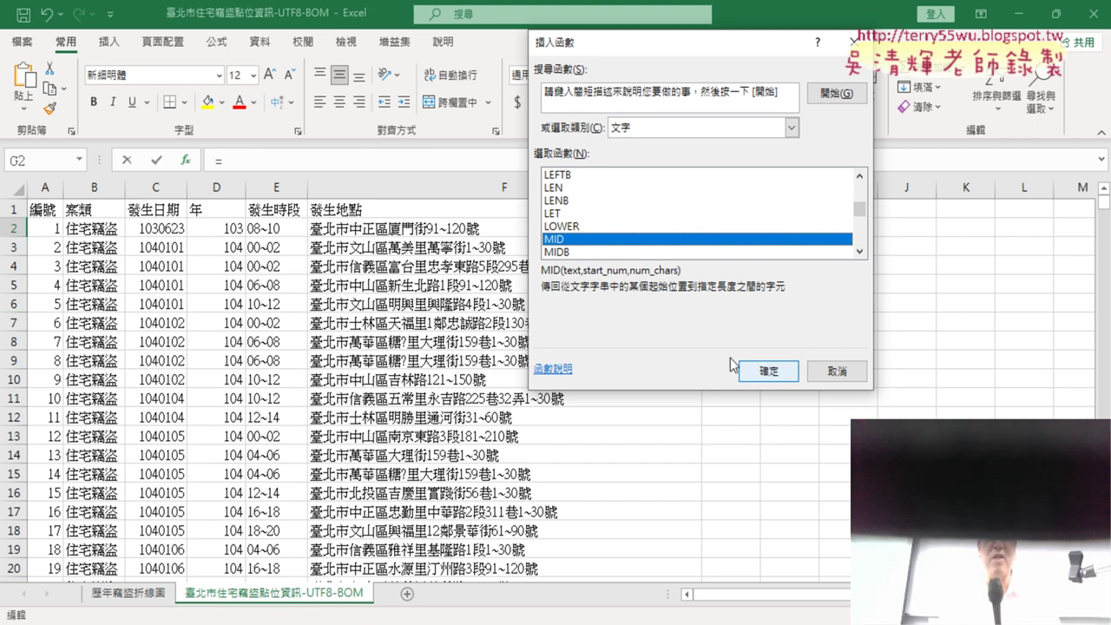
pyautogui.click(769, 373)
# Step: Set MID's arguments to Text F2, Start_num 4 and Num_chars 3, yielding 中正區
pyautogui.moveTo(728, 83); pyautogui.dragTo(653, 362)
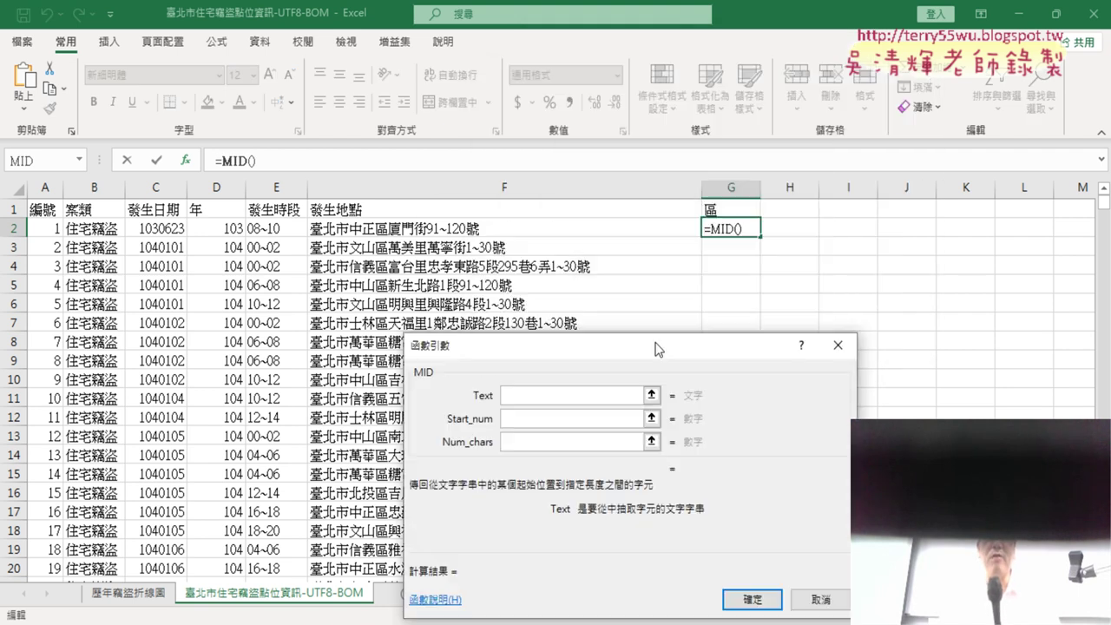
pyautogui.click(526, 225)
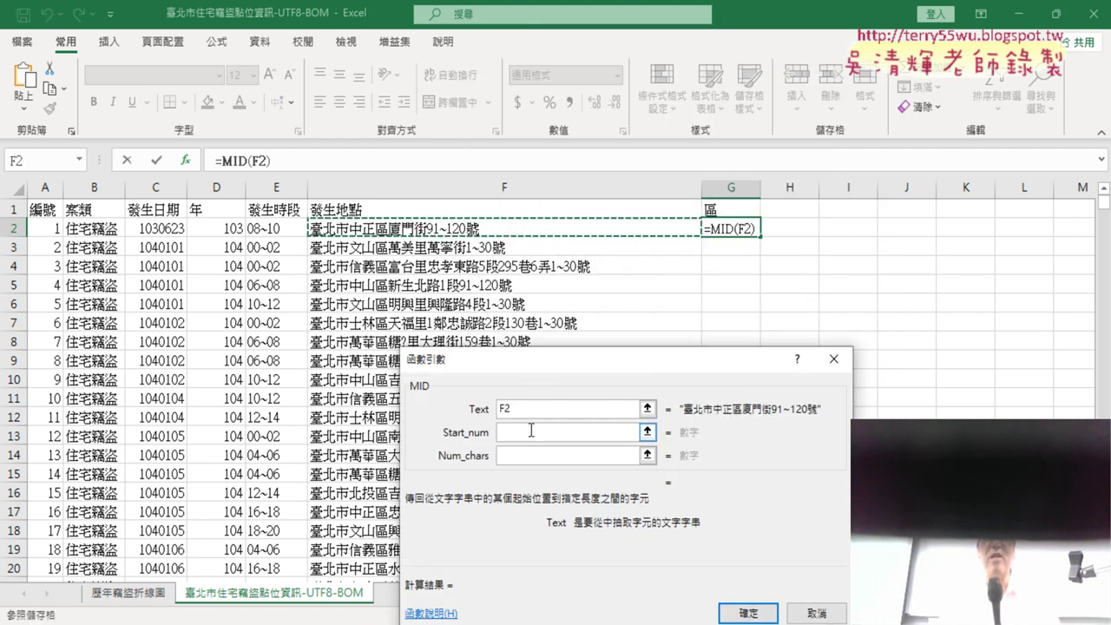
pyautogui.click(590, 440)
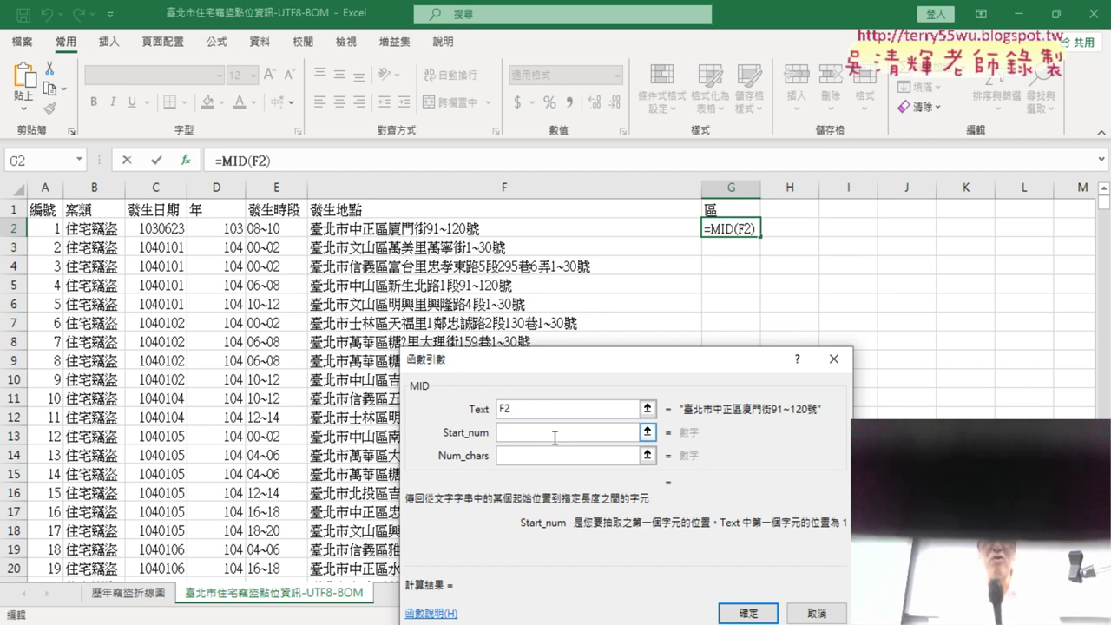
pyautogui.write('4')
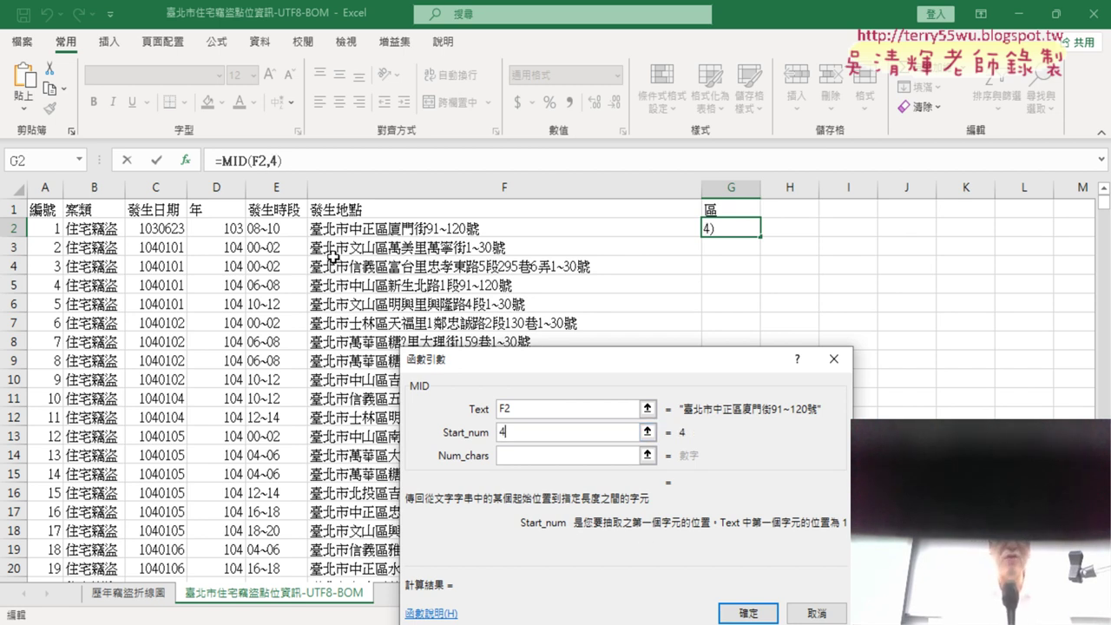
pyautogui.click(519, 460)
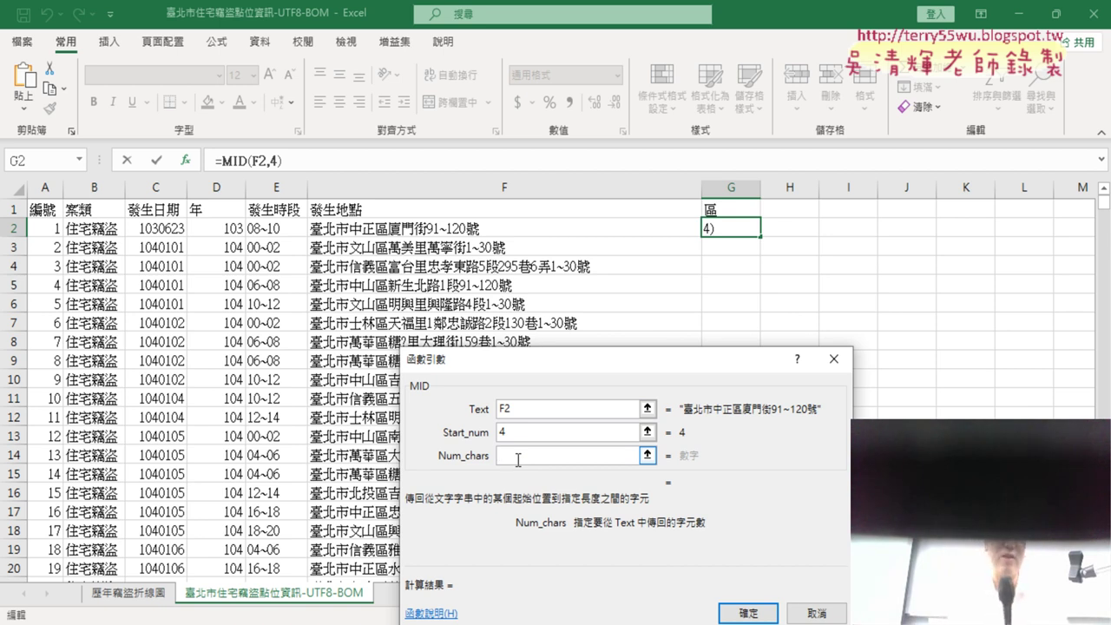
pyautogui.write('3')
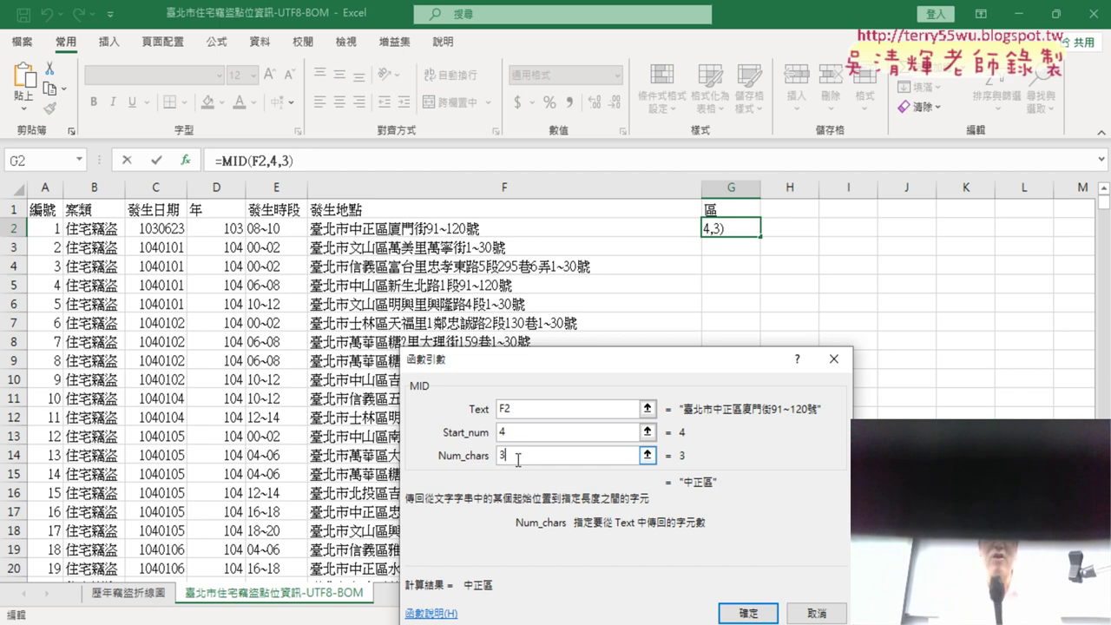
pyautogui.click(747, 613)
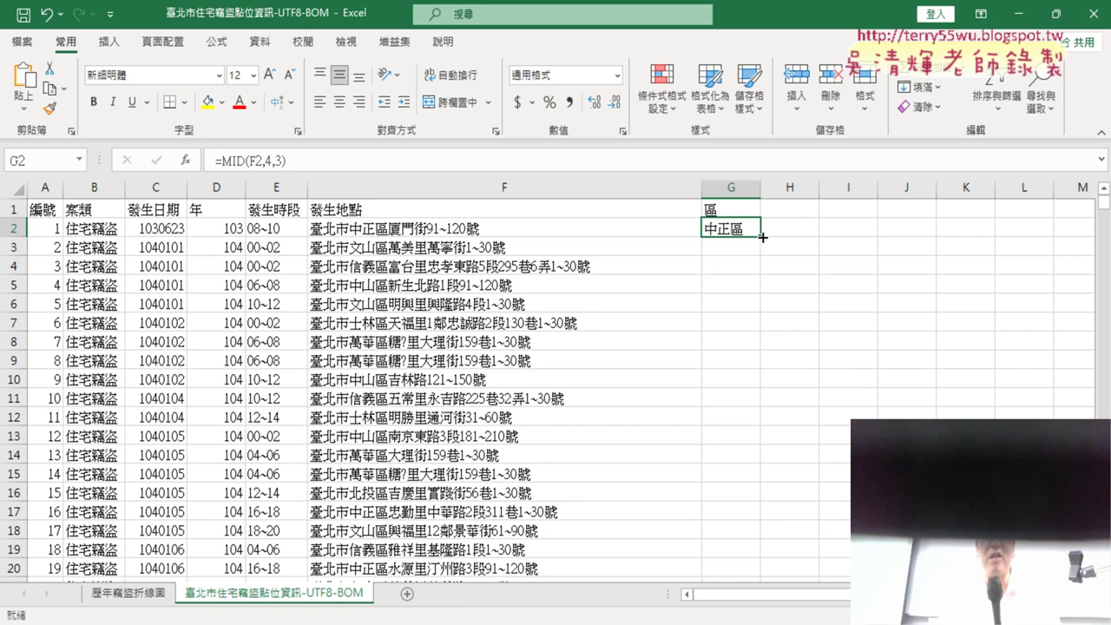
# Step: Fill the MID formula down column G so every record gets its district, then select a data cell
pyautogui.doubleClick(762, 237)
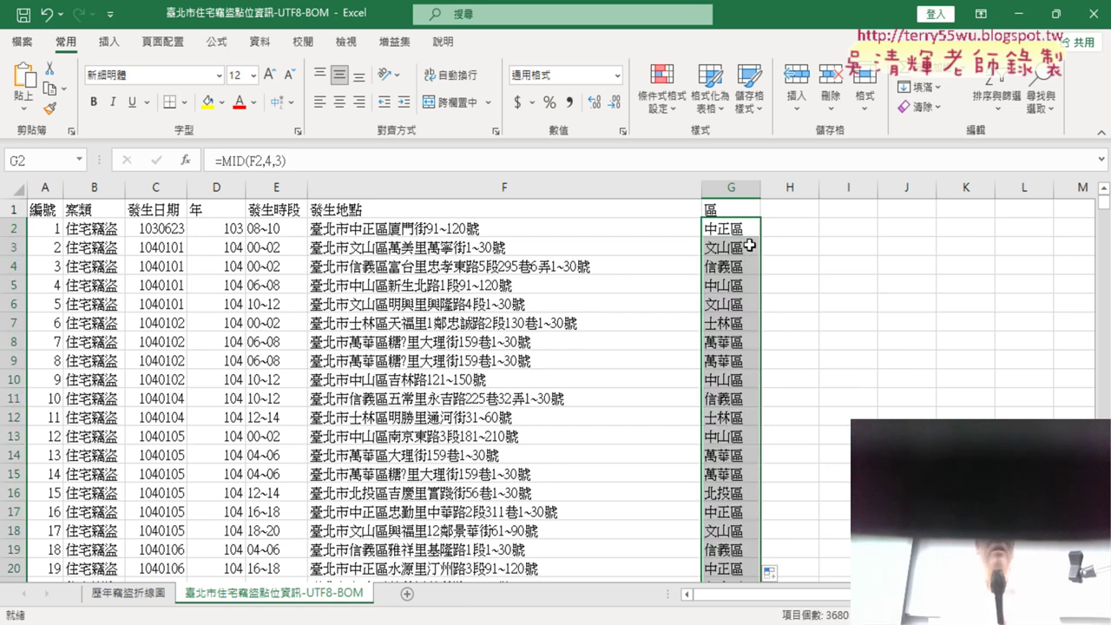
pyautogui.click(738, 187)
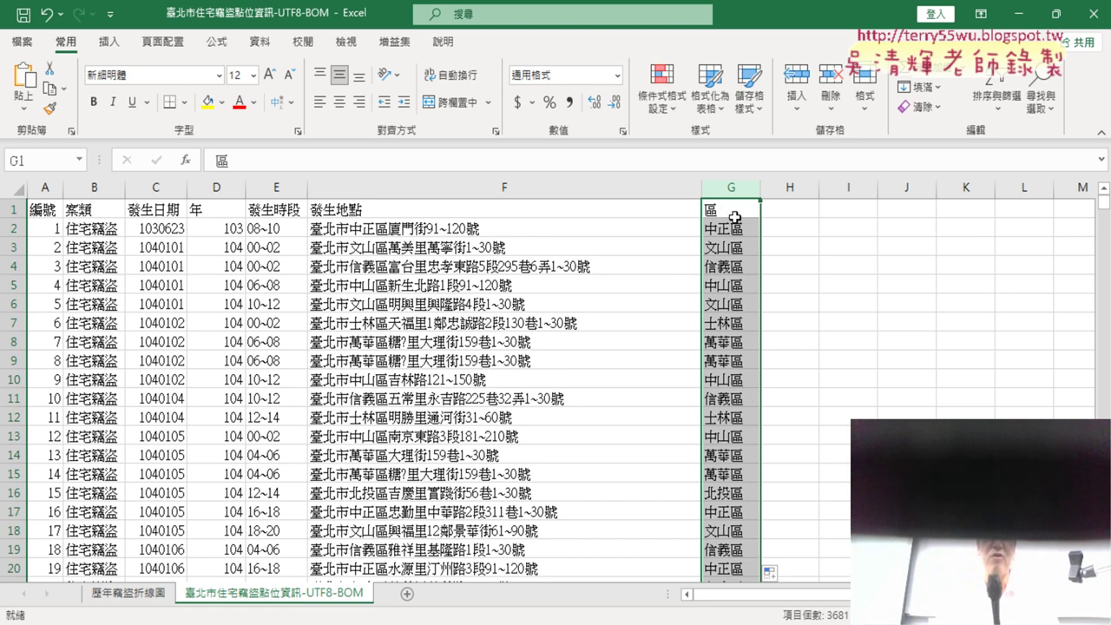
pyautogui.click(732, 211)
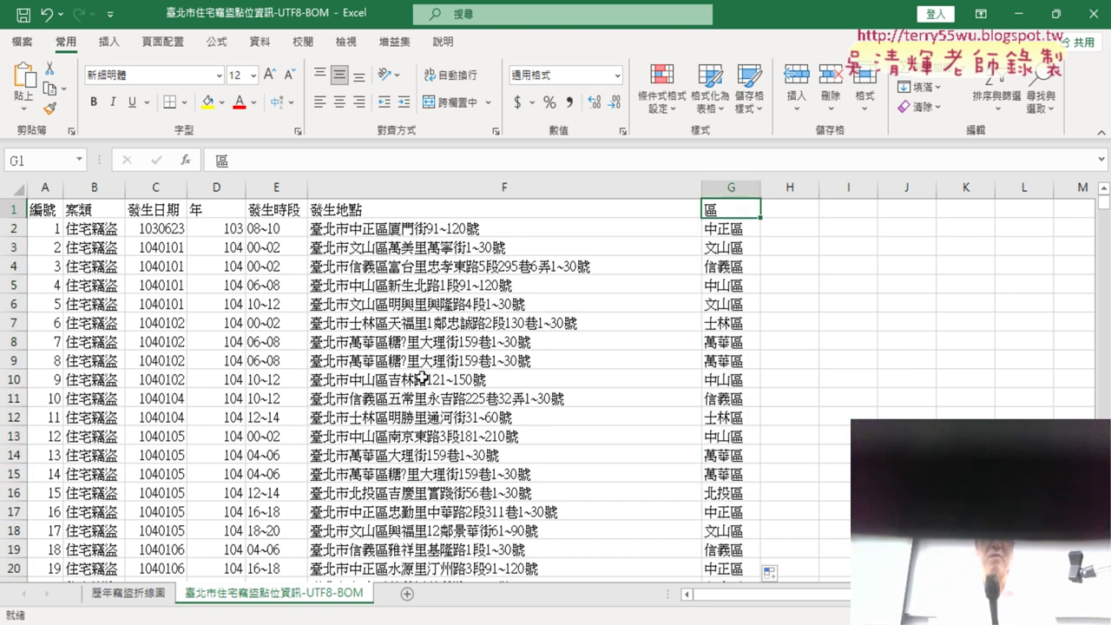
pyautogui.click(729, 184)
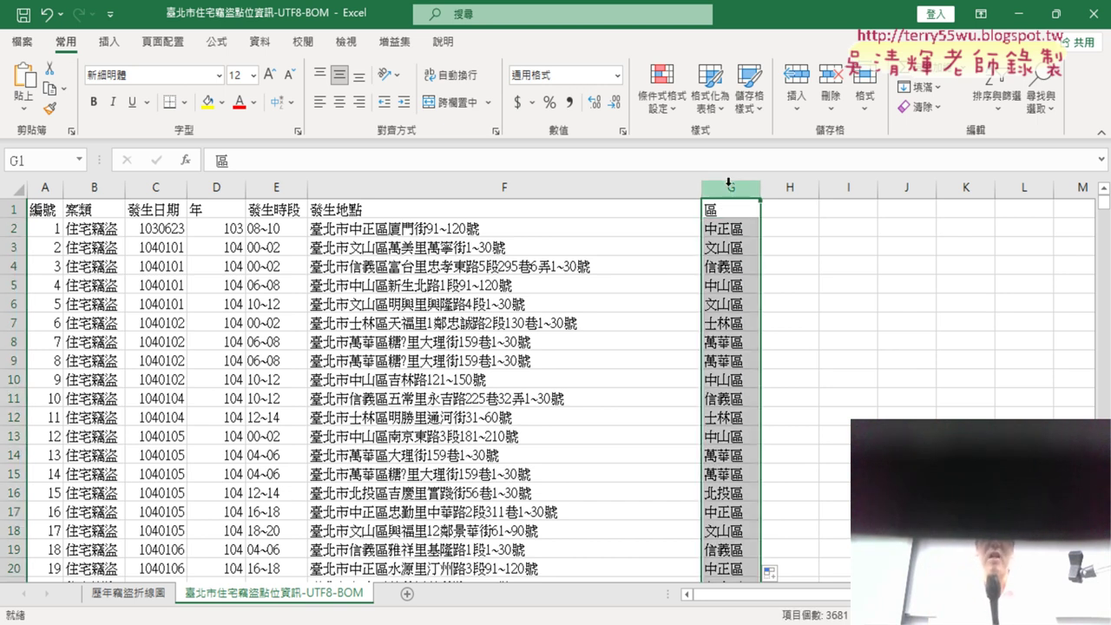
pyautogui.click(316, 290)
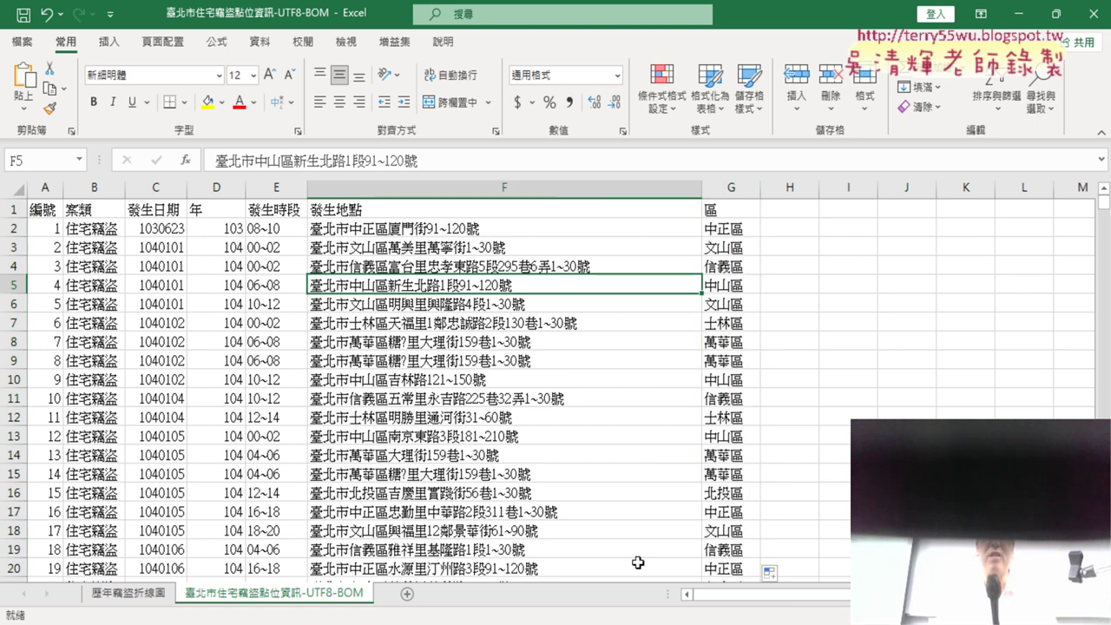
# Step: Create a PivotTable from the detected theft data range on a new worksheet, 工作表2
pyautogui.click(108, 42)
pyautogui.click(32, 87)
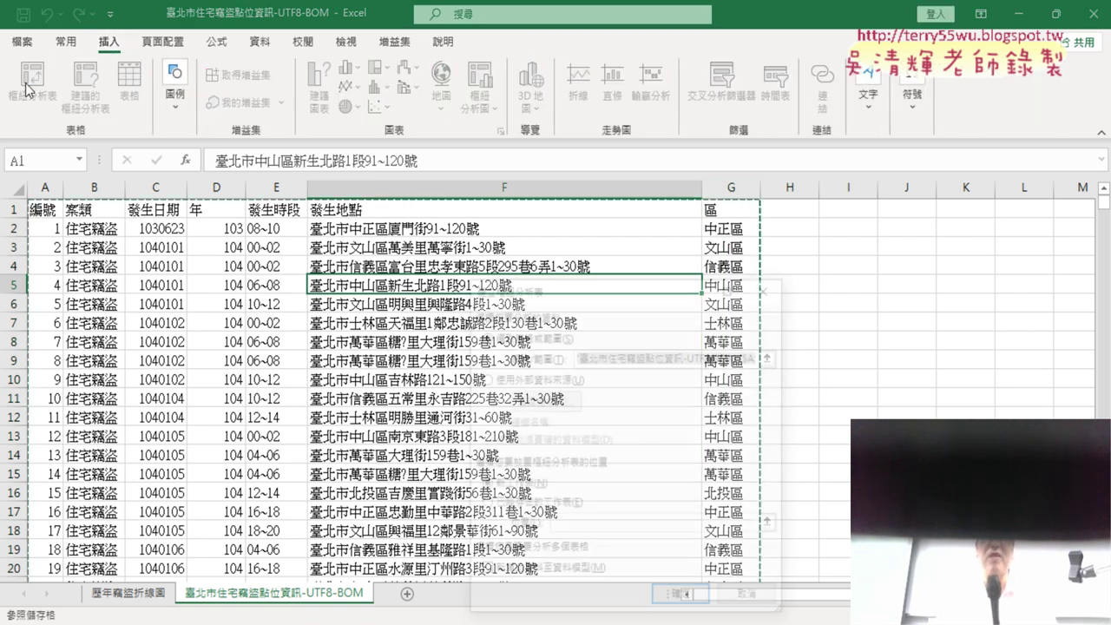
pyautogui.moveTo(633, 297); pyautogui.dragTo(349, 212)
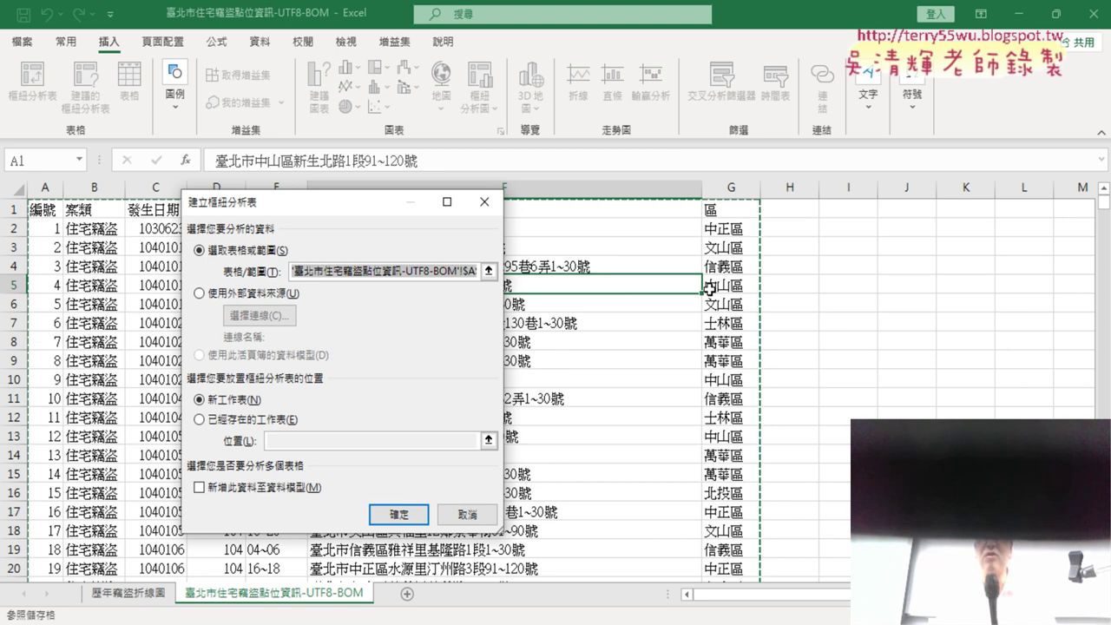
pyautogui.click(395, 515)
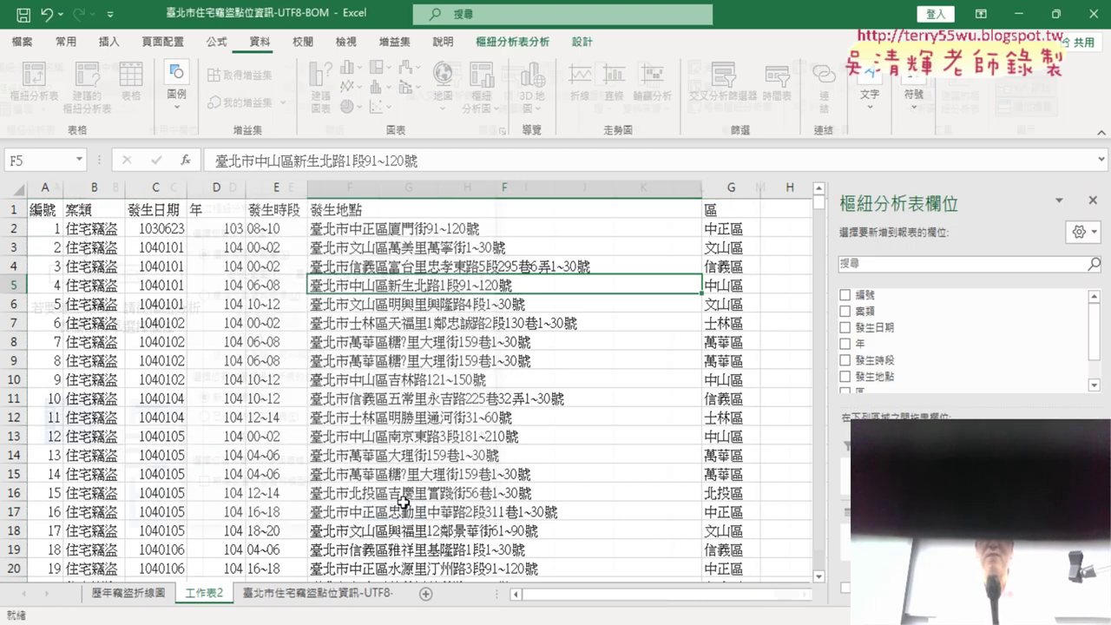
pyautogui.moveTo(1095, 335); pyautogui.dragTo(1096, 354)
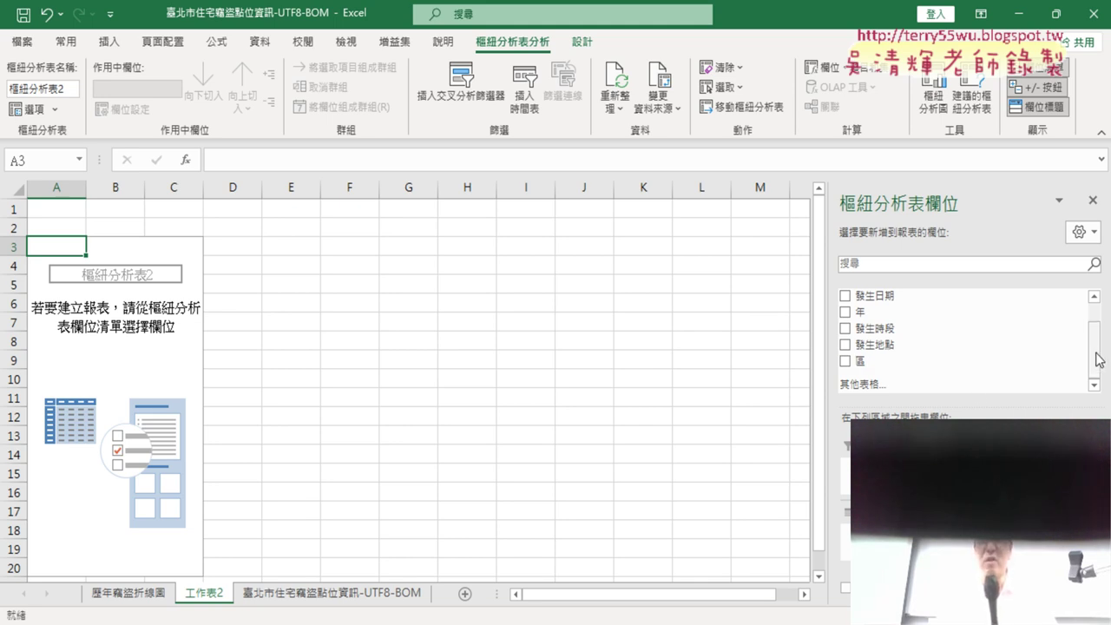
# Step: Mark the refresh feature and the 區 field with red annotations, then clear them
pyautogui.moveTo(1094, 355); pyautogui.dragTo(1091, 295)
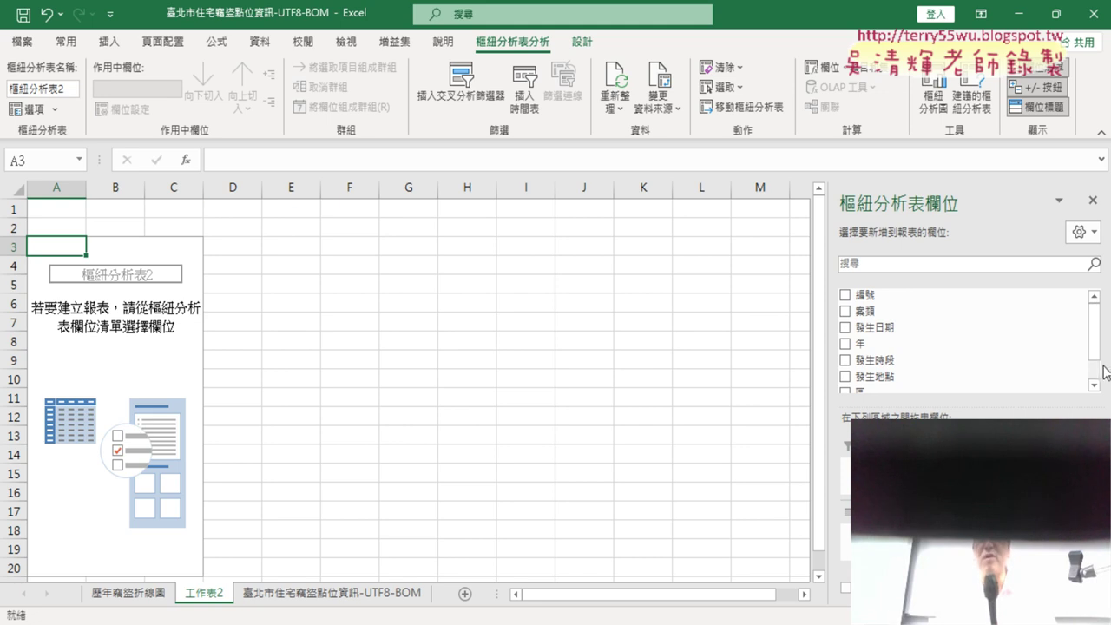
pyautogui.scroll(-1, 868, 364)
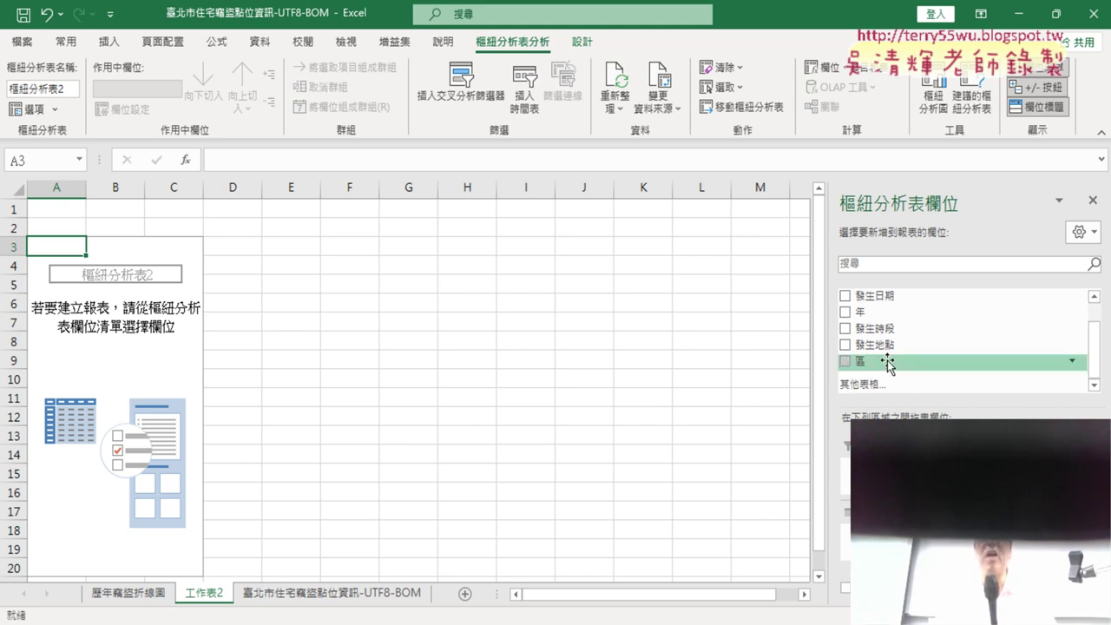
pyautogui.moveTo(887, 363)
pyautogui.mouseDown()
pyautogui.moveTo(894, 371)
pyautogui.moveTo(866, 371)
pyautogui.moveTo(858, 347)
pyautogui.mouseUp()
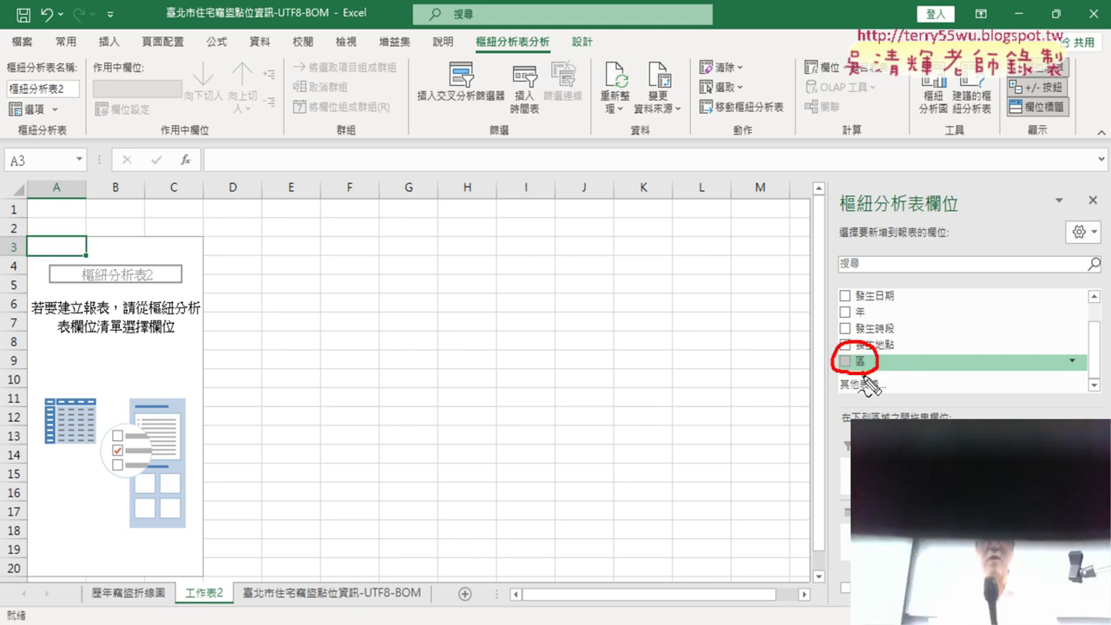
pyautogui.moveTo(638, 146); pyautogui.dragTo(644, 132)
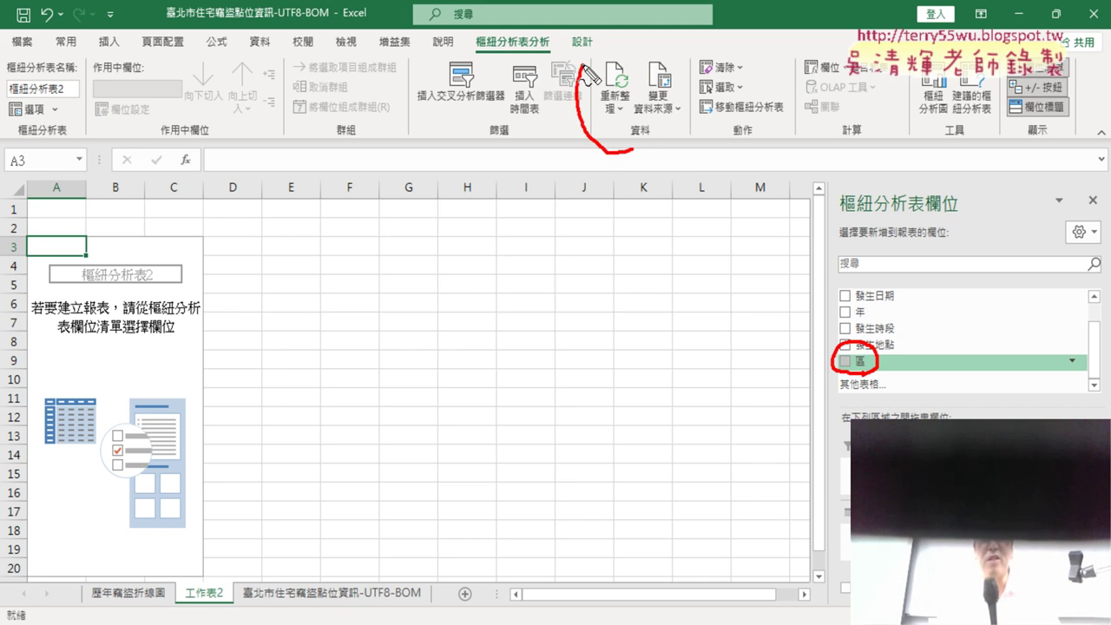
pyautogui.moveTo(829, 364); pyautogui.dragTo(594, 193)
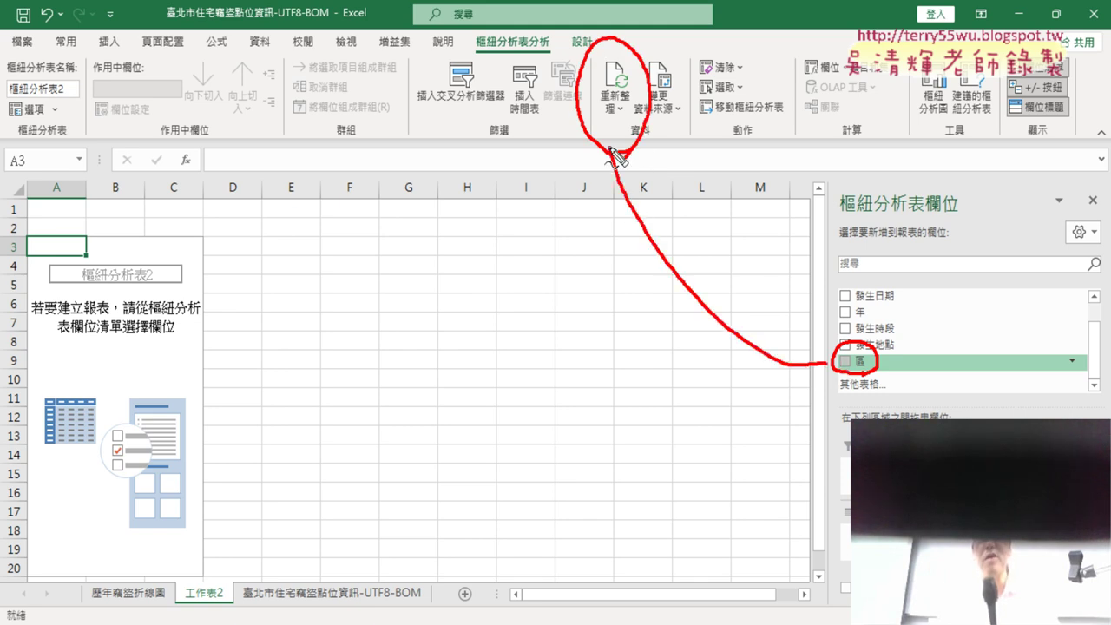
pyautogui.moveTo(611, 154); pyautogui.dragTo(653, 170)
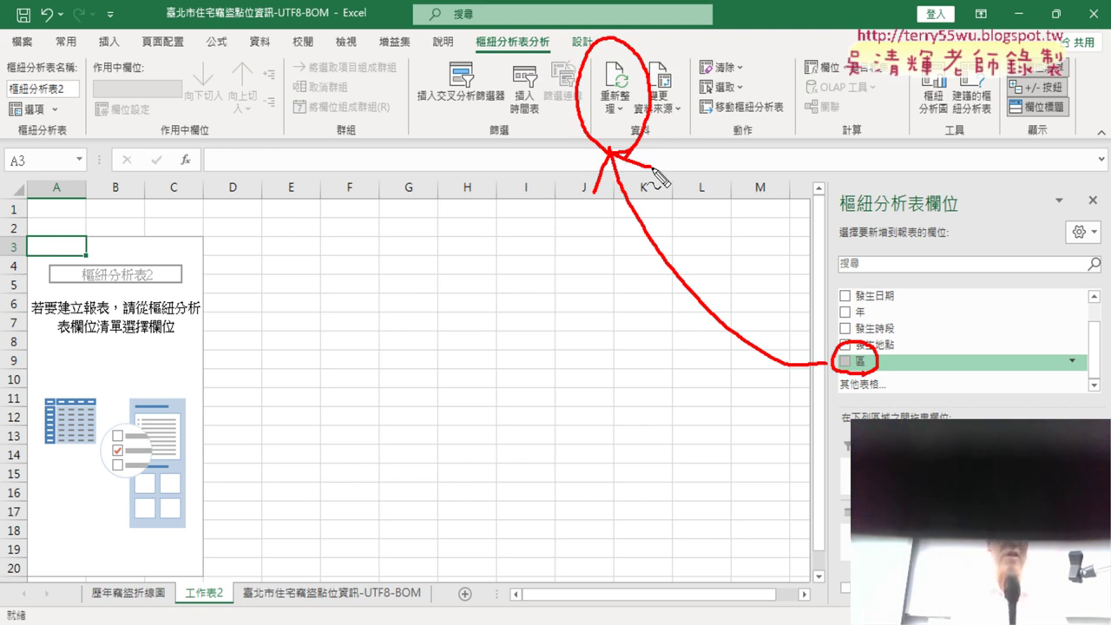
pyautogui.press('Escape')
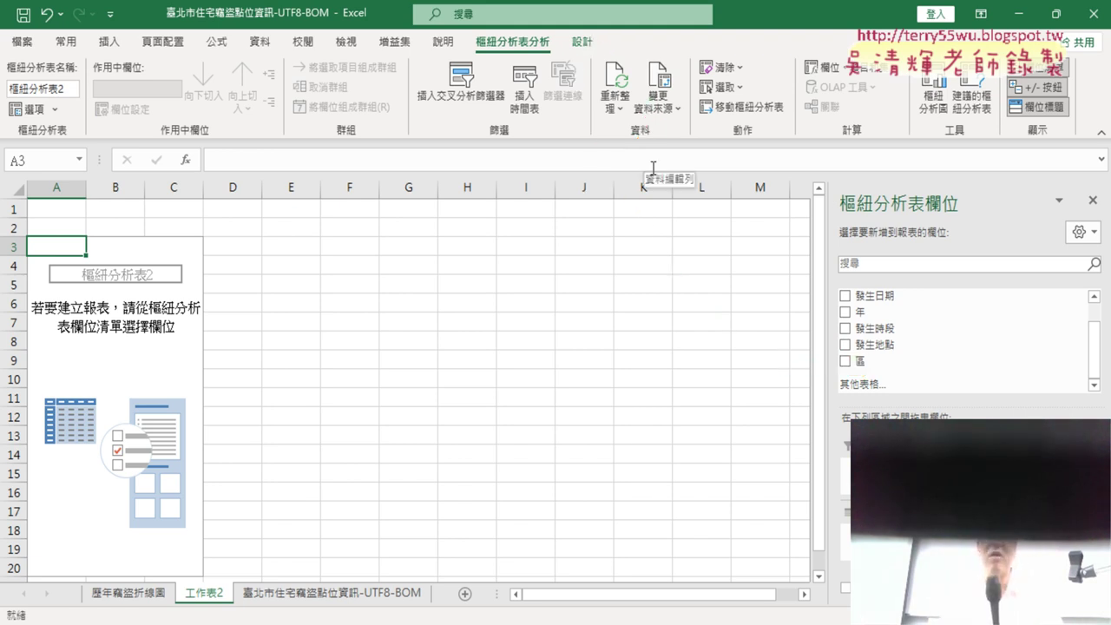
# Step: Refresh All the pivot data and add 區 as the row labels
pyautogui.click(618, 108)
pyautogui.click(623, 158)
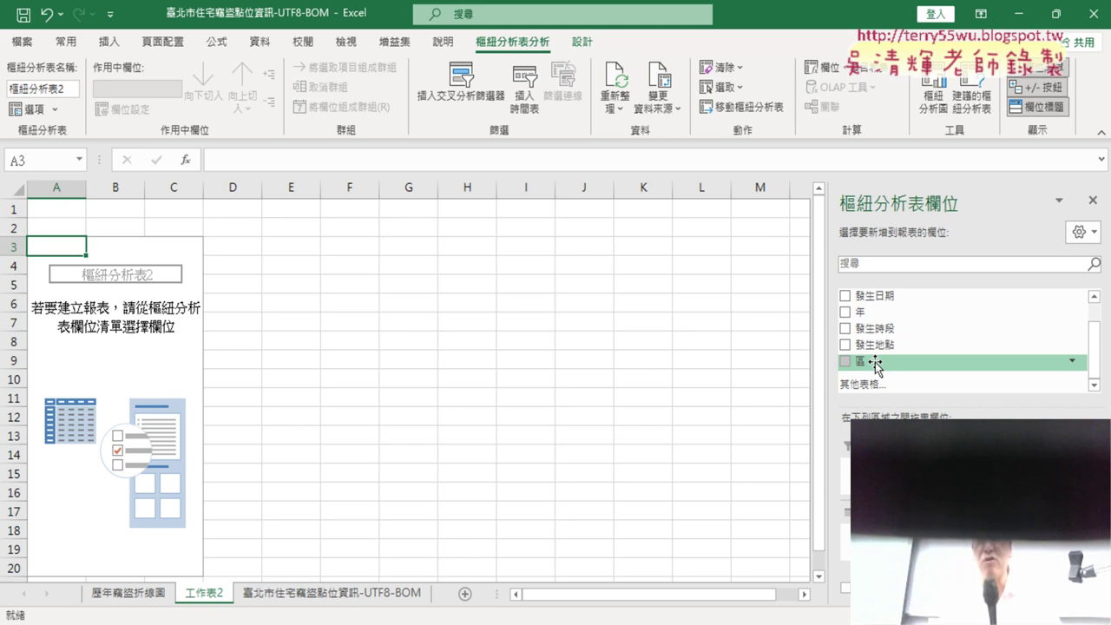
pyautogui.click(844, 360)
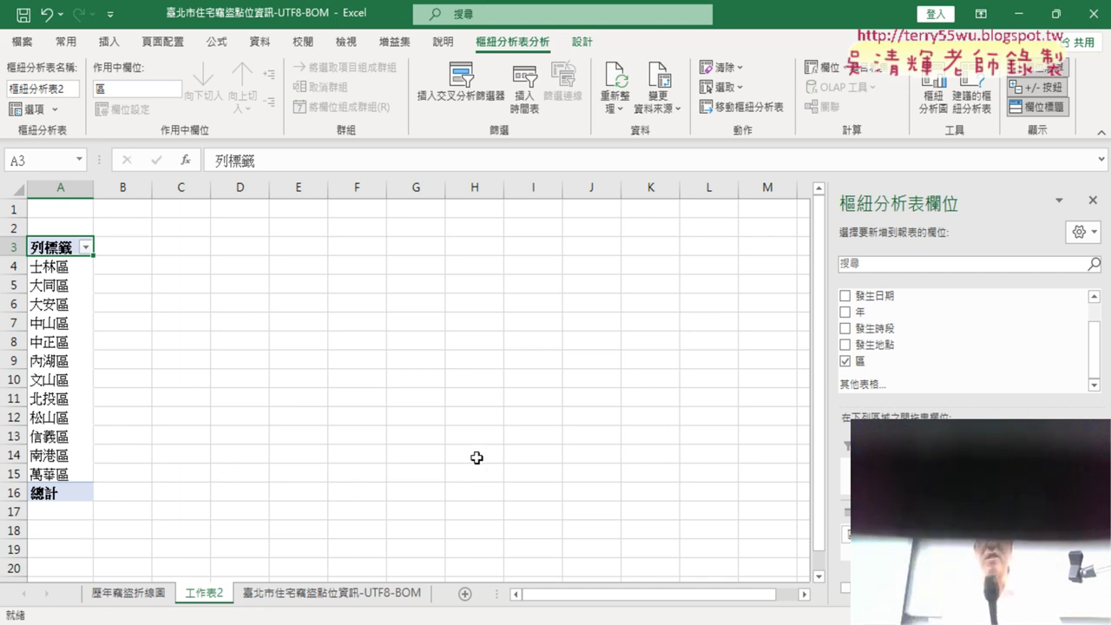
# Step: Drag 區 into Values to count records per district, totalling 3680, and select B4
pyautogui.moveTo(884, 361)
pyautogui.mouseDown()
pyautogui.moveTo(922, 389)
pyautogui.moveTo(954, 486)
pyautogui.moveTo(1033, 538)
pyautogui.mouseUp()
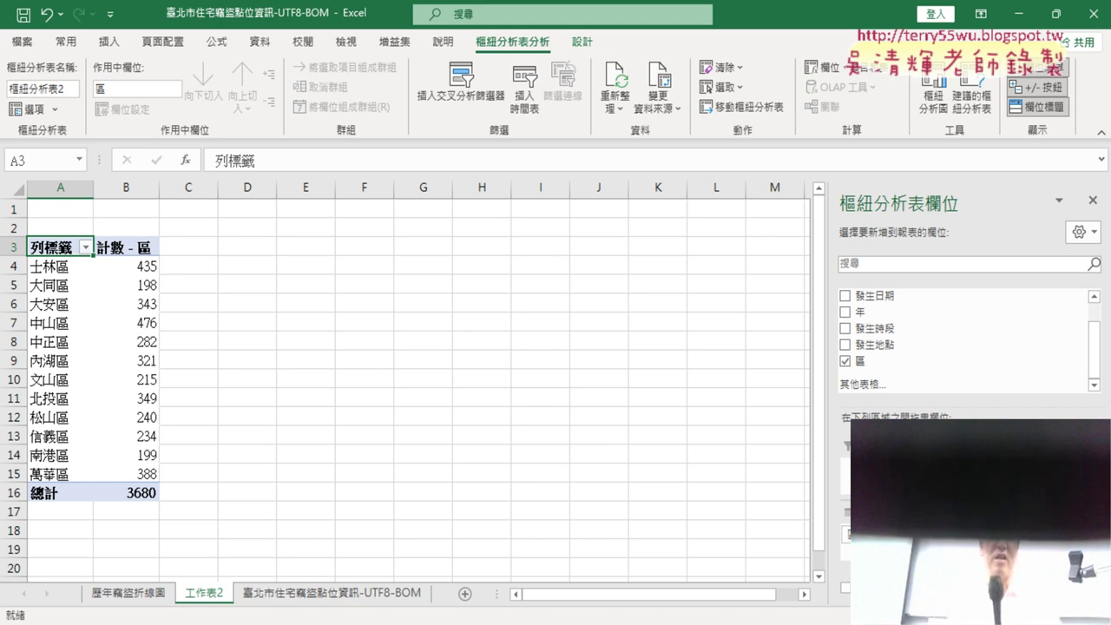
pyautogui.click(143, 271)
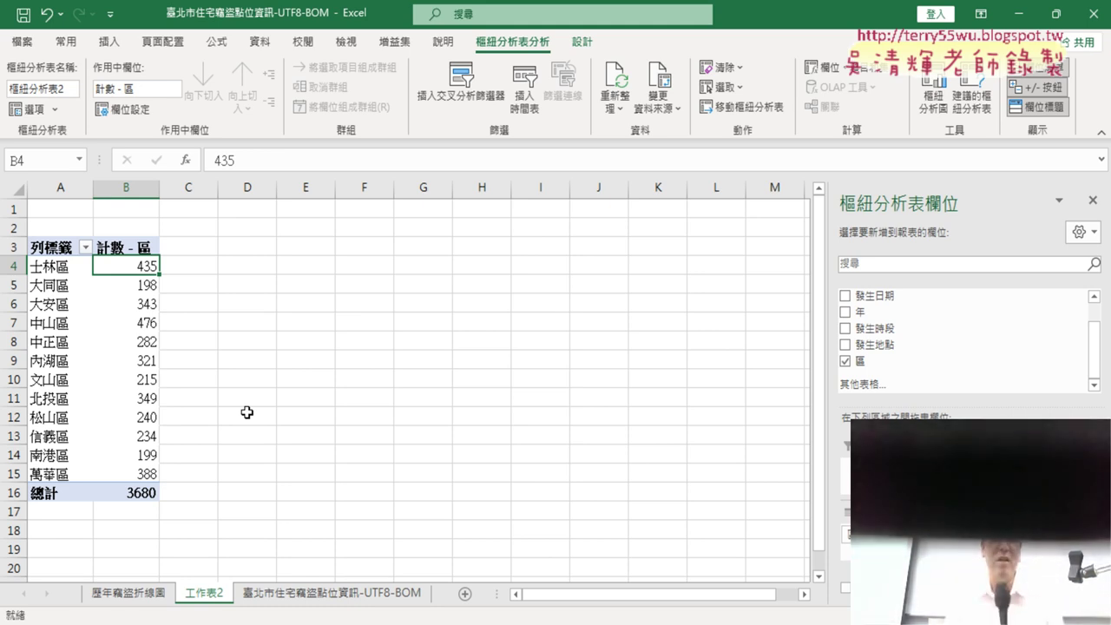
# Step: Sort the district counts largest to smallest, putting 中山區 476 on top
pyautogui.click(259, 42)
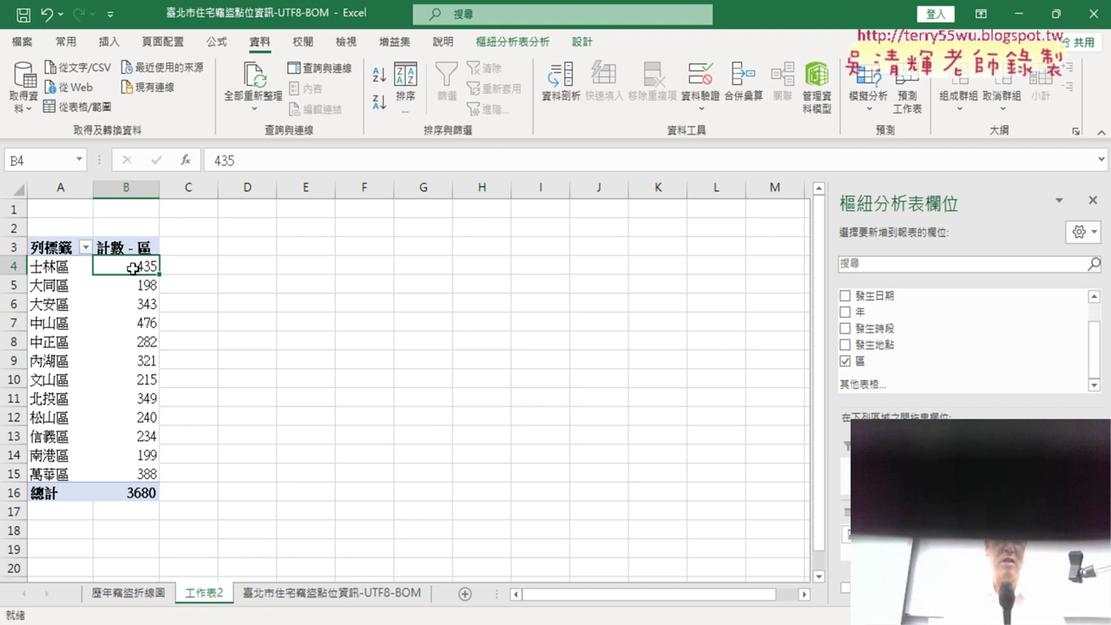
pyautogui.moveTo(131, 266)
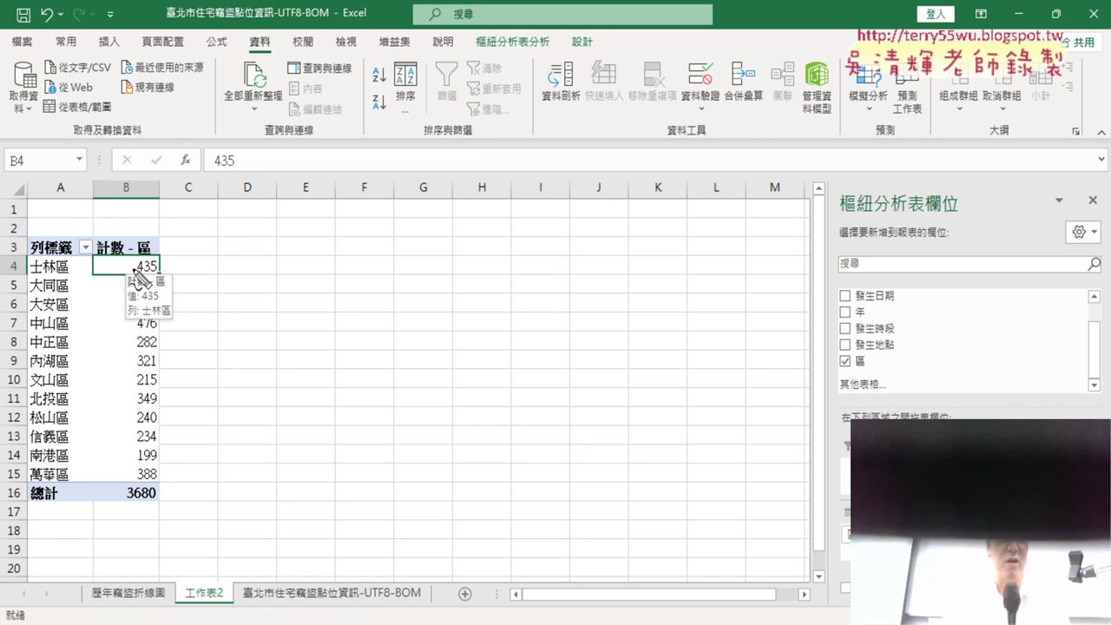
pyautogui.moveTo(160, 281)
pyautogui.mouseDown()
pyautogui.moveTo(99, 278)
pyautogui.moveTo(150, 263)
pyautogui.moveTo(163, 271)
pyautogui.mouseUp()
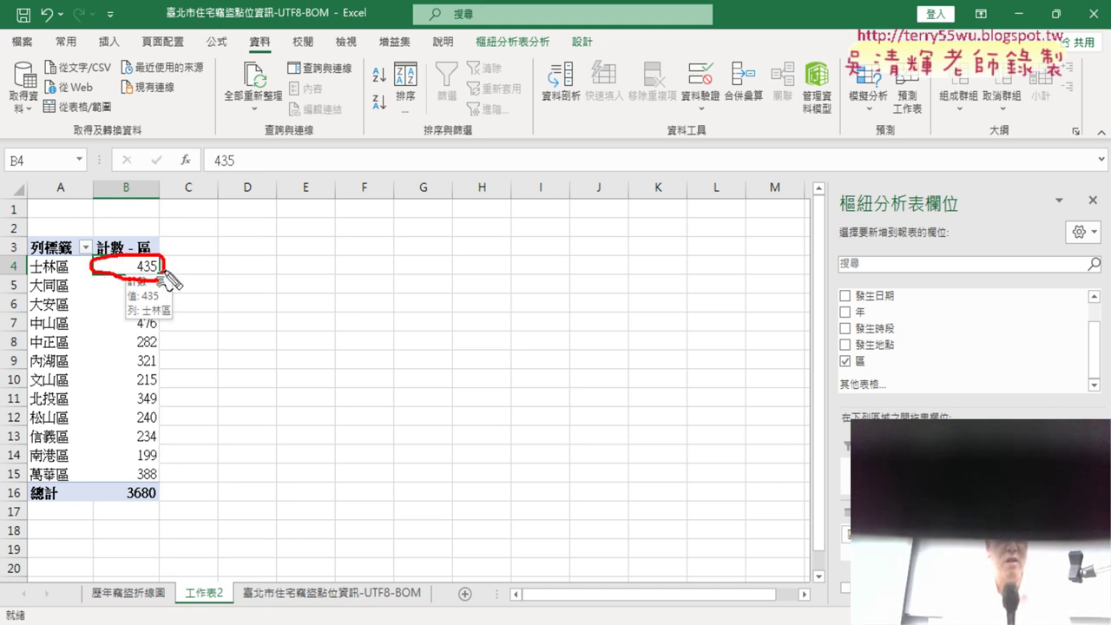
pyautogui.moveTo(249, 59)
pyautogui.mouseDown()
pyautogui.moveTo(275, 50)
pyautogui.moveTo(276, 66)
pyautogui.mouseUp()
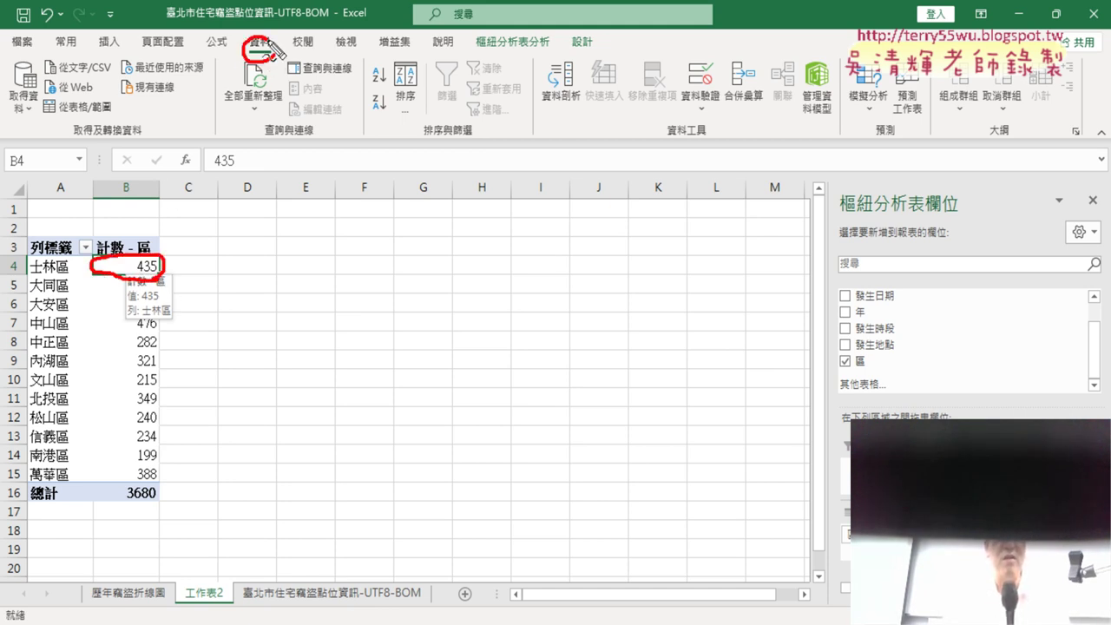
pyautogui.moveTo(130, 257)
pyautogui.mouseDown()
pyautogui.moveTo(127, 87)
pyautogui.moveTo(234, 48)
pyautogui.mouseUp()
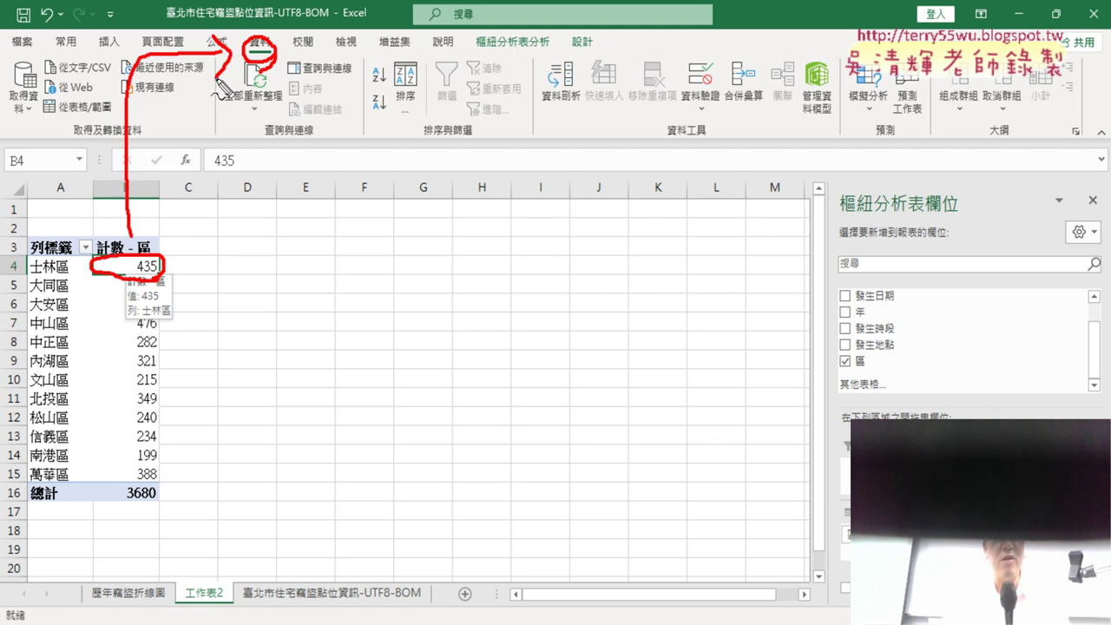
pyautogui.moveTo(379, 88)
pyautogui.mouseDown()
pyautogui.moveTo(363, 111)
pyautogui.moveTo(386, 91)
pyautogui.mouseUp()
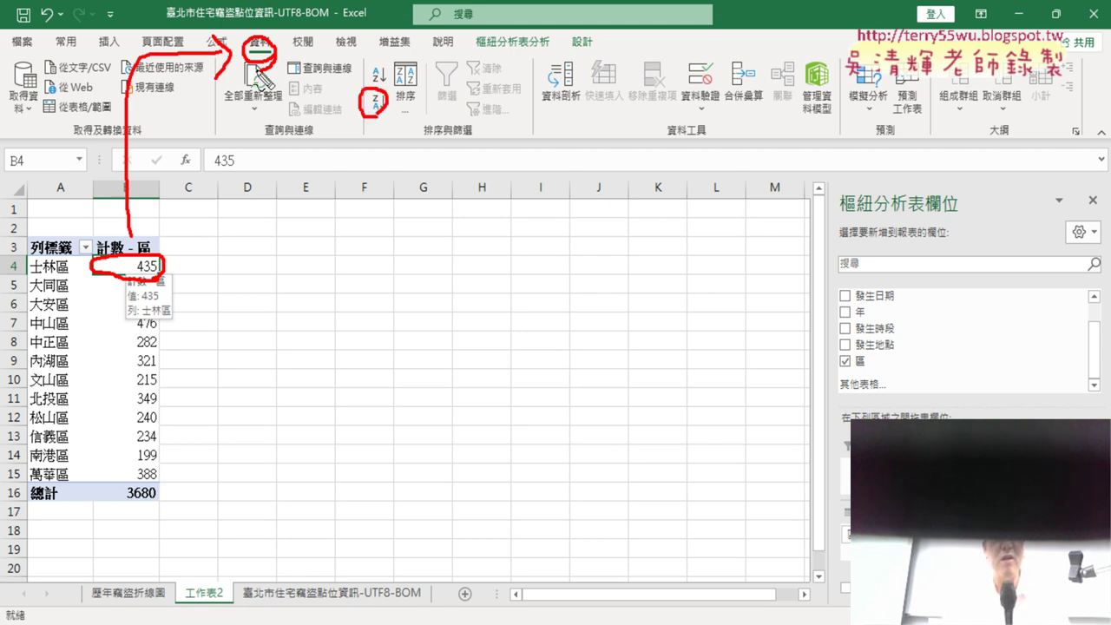
pyautogui.moveTo(257, 61); pyautogui.dragTo(349, 109)
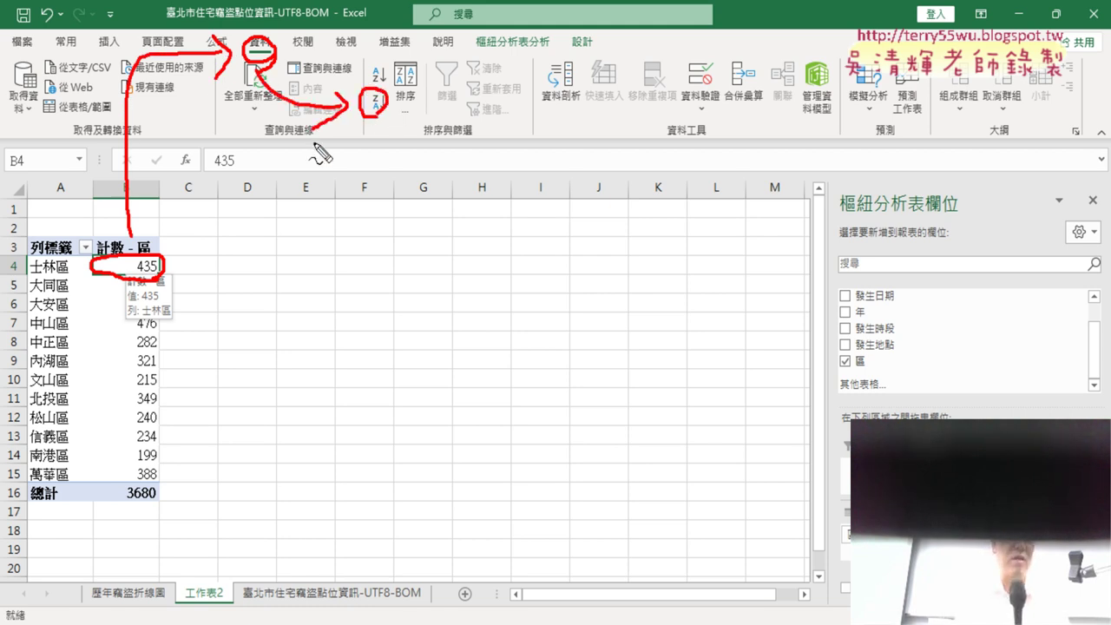
pyautogui.press('Escape')
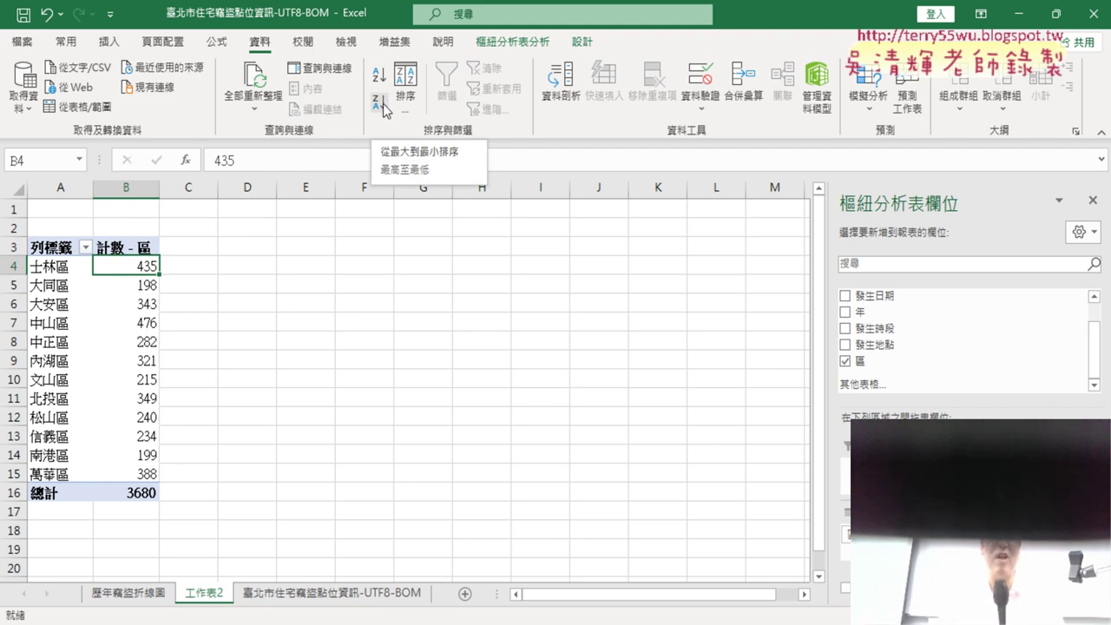
pyautogui.click(383, 104)
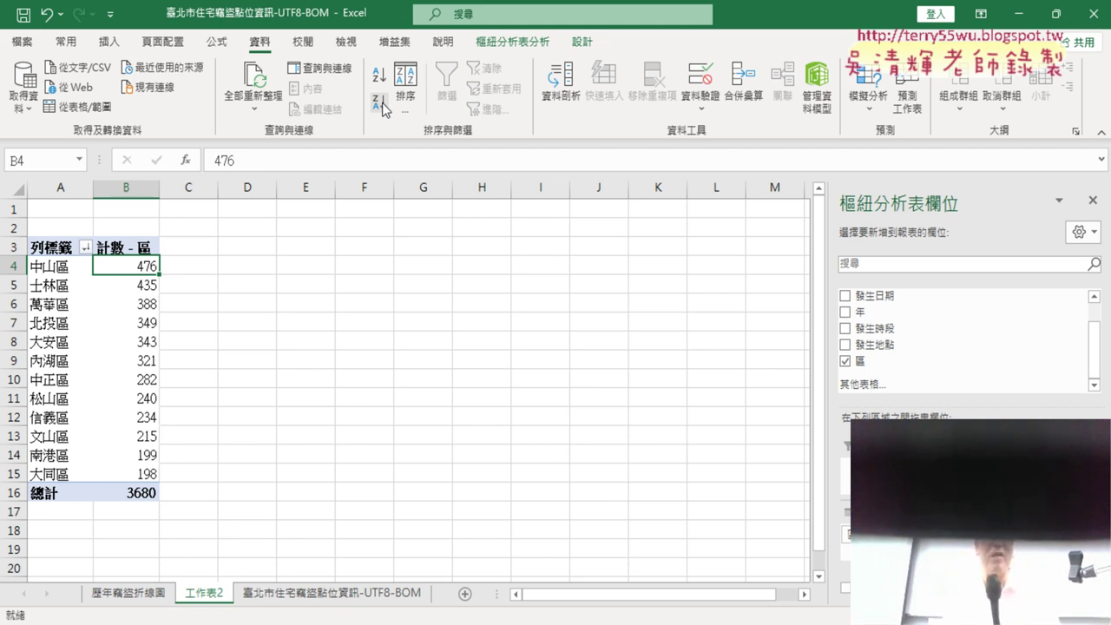
pyautogui.click(149, 473)
pyautogui.moveTo(62, 473); pyautogui.dragTo(135, 473)
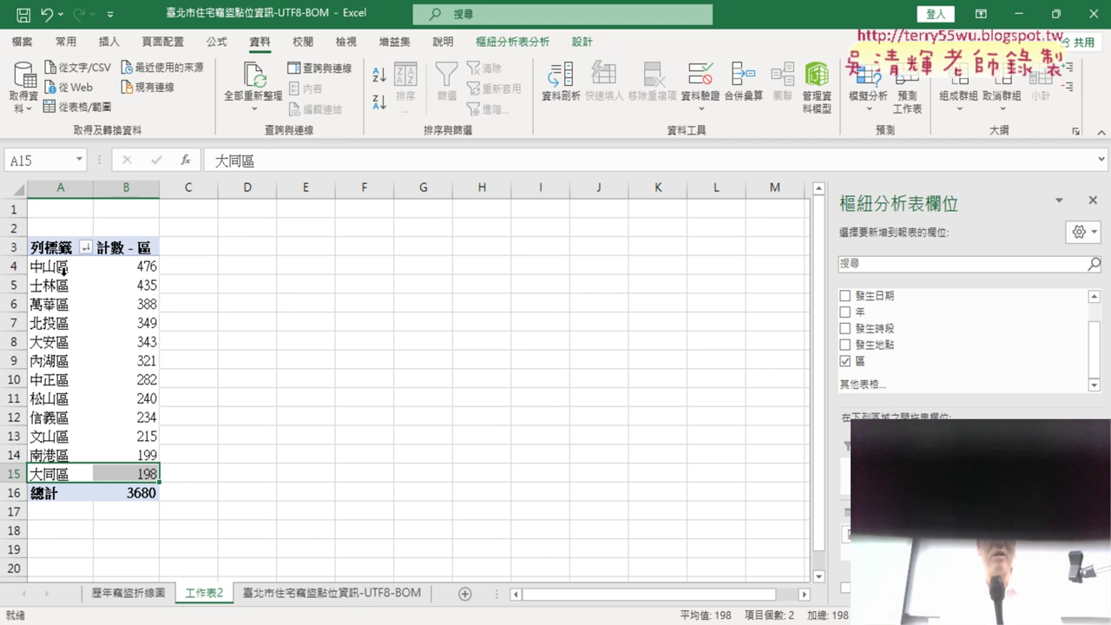
pyautogui.moveTo(59, 267)
pyautogui.mouseDown()
pyautogui.moveTo(105, 275)
pyautogui.moveTo(121, 474)
pyautogui.mouseUp()
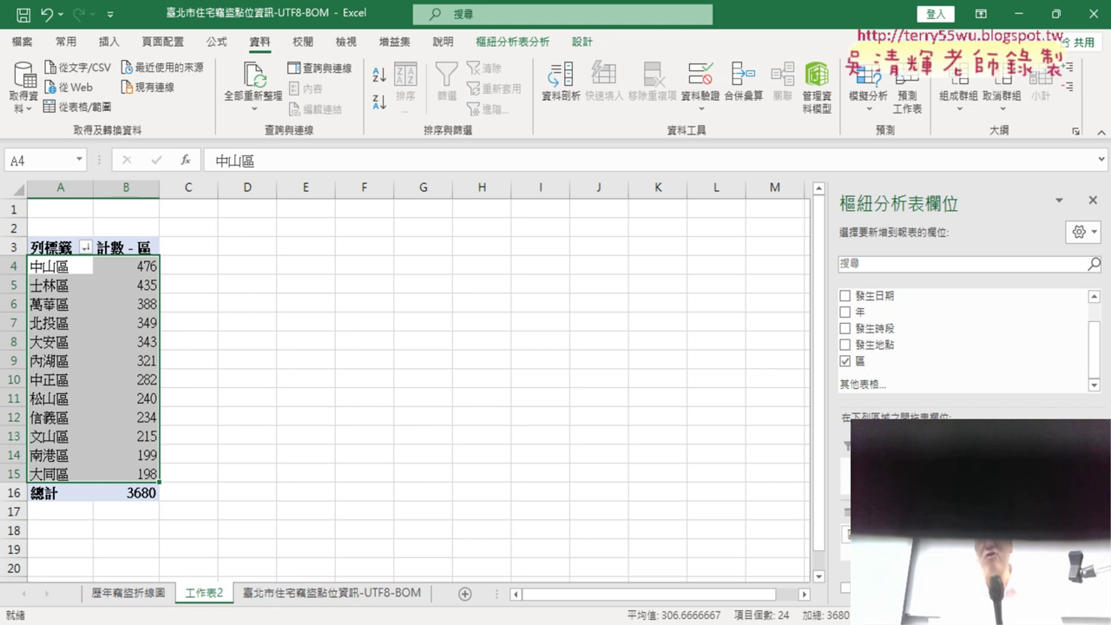
pyautogui.click(1089, 534)
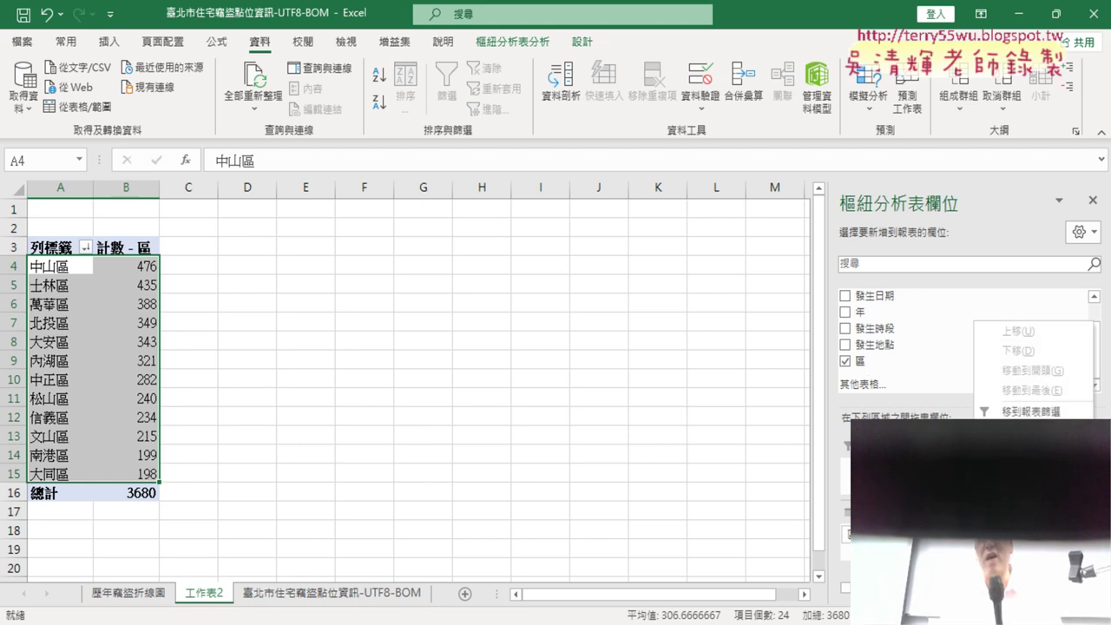
pyautogui.click(1024, 521)
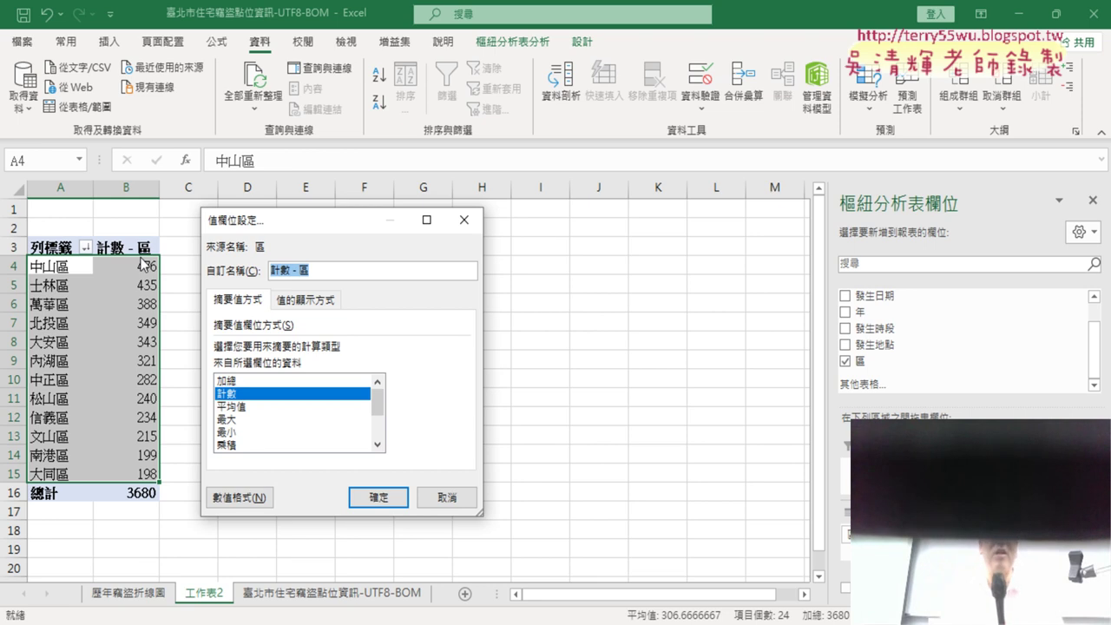
pyautogui.click(450, 500)
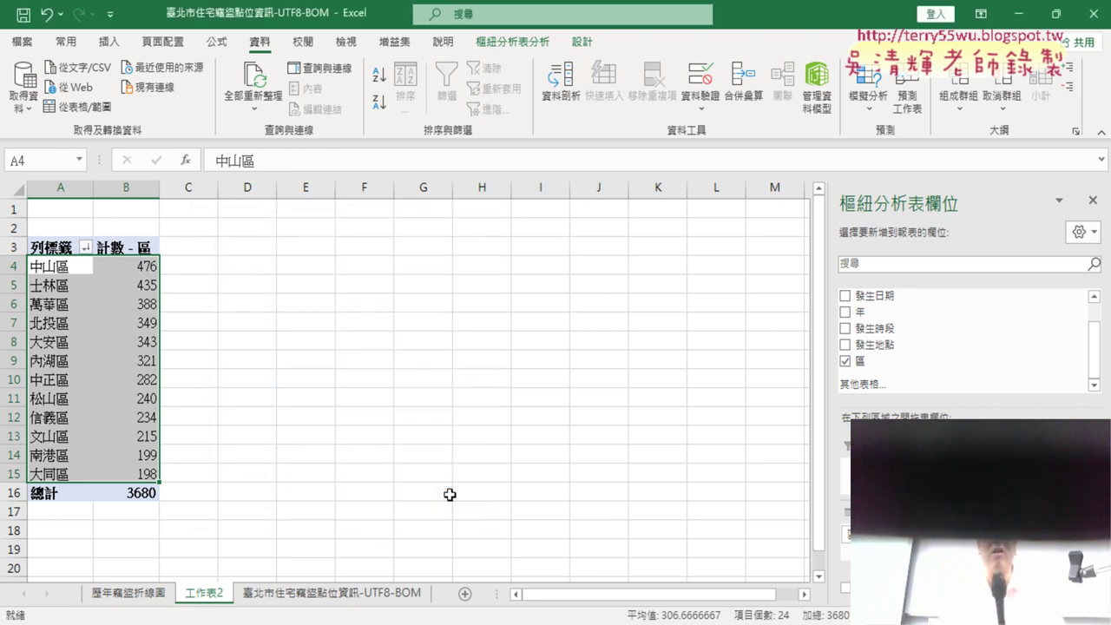
pyautogui.click(148, 266)
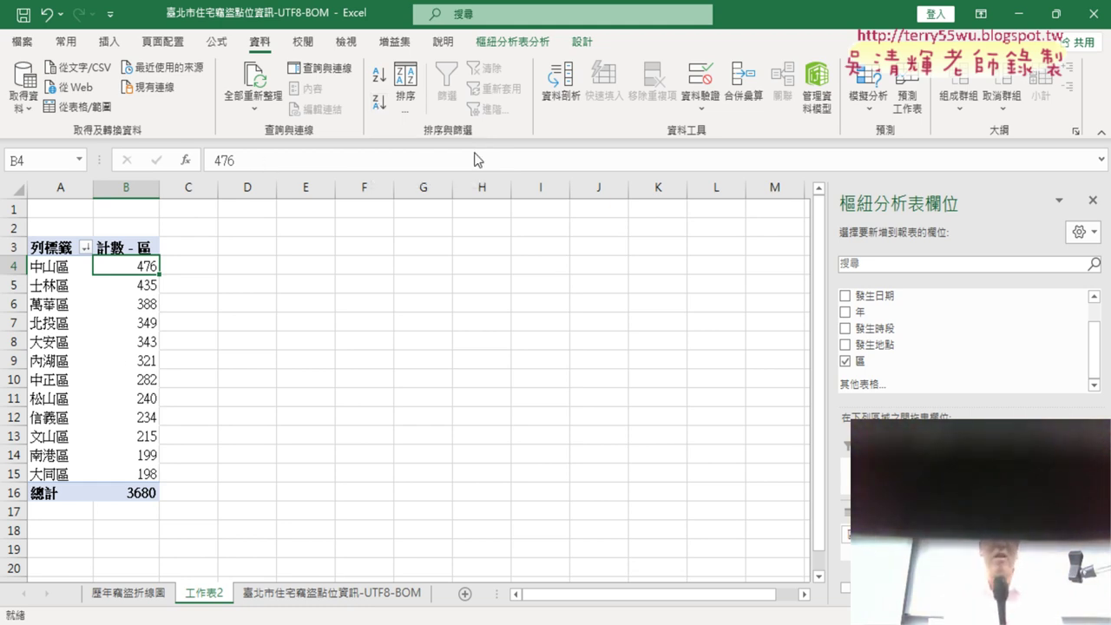
# Step: Insert a pivot chart, comparing the pie subtypes and choosing the plain 2-D pie
pyautogui.click(524, 43)
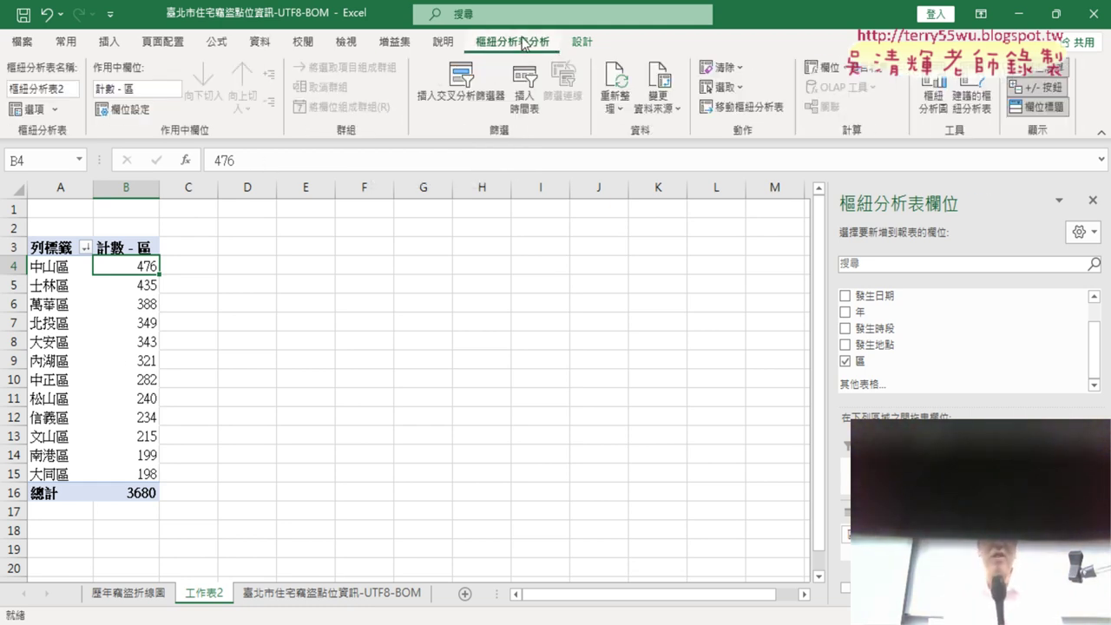
pyautogui.click(931, 96)
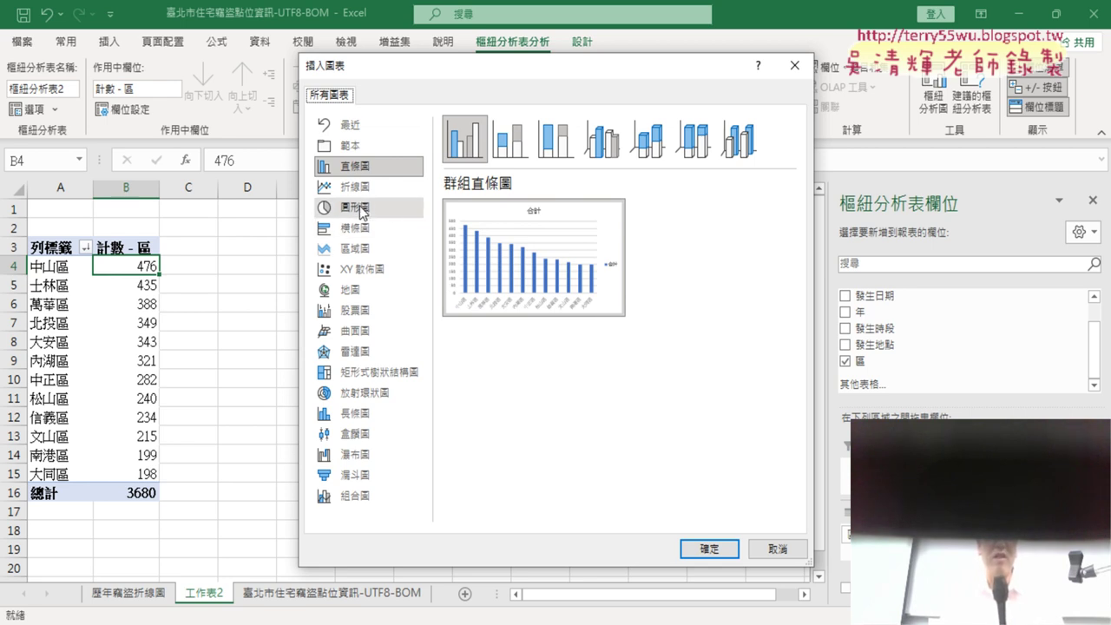
pyautogui.click(363, 216)
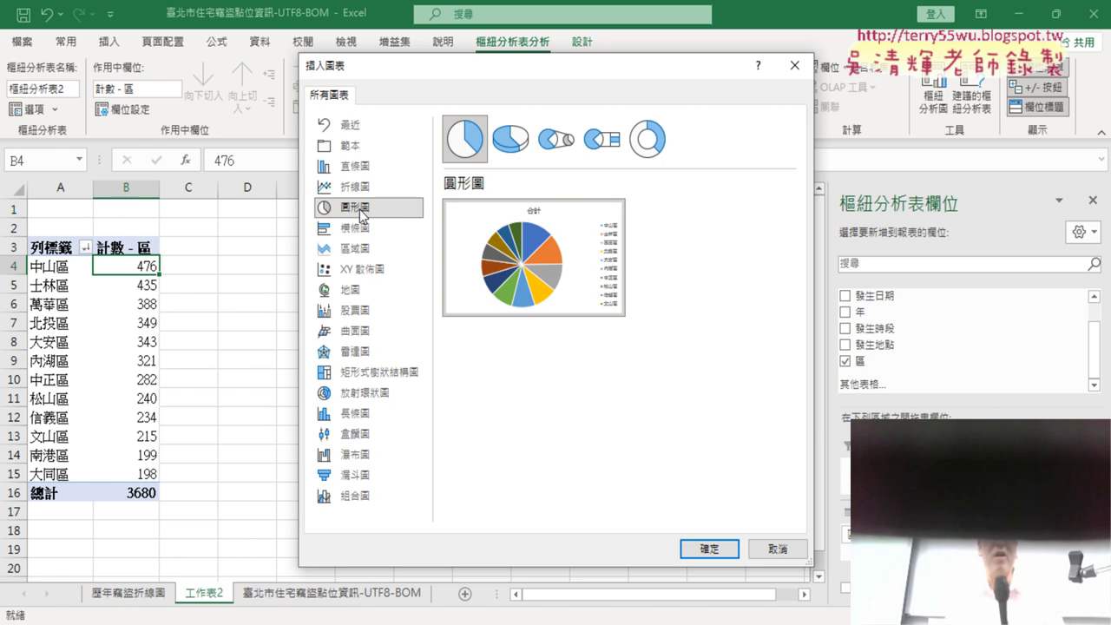
pyautogui.click(503, 154)
pyautogui.click(552, 148)
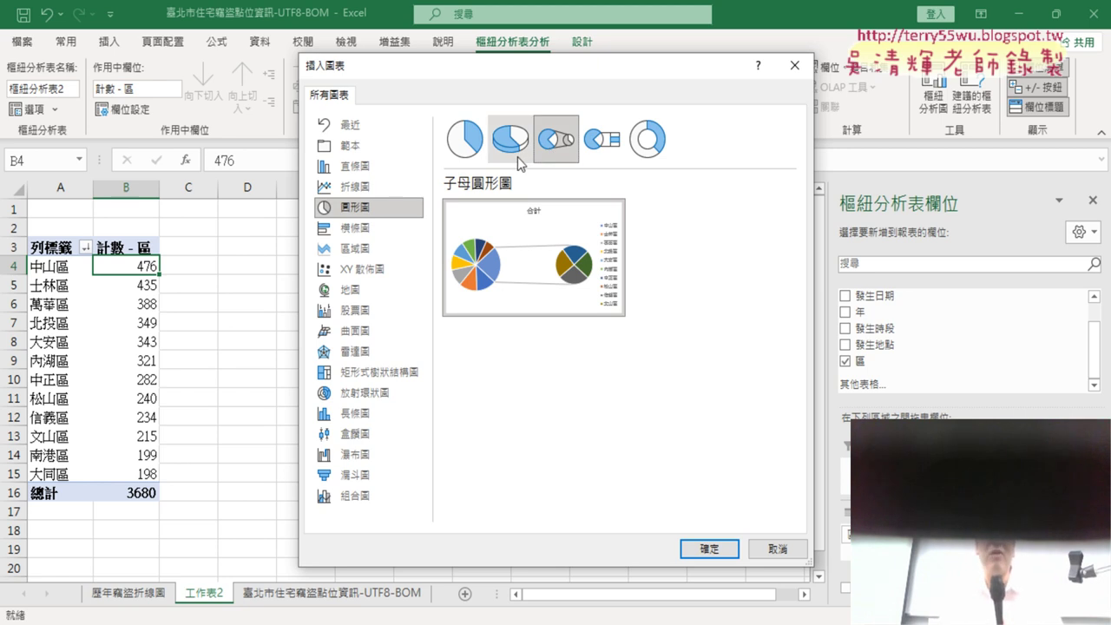
pyautogui.click(520, 162)
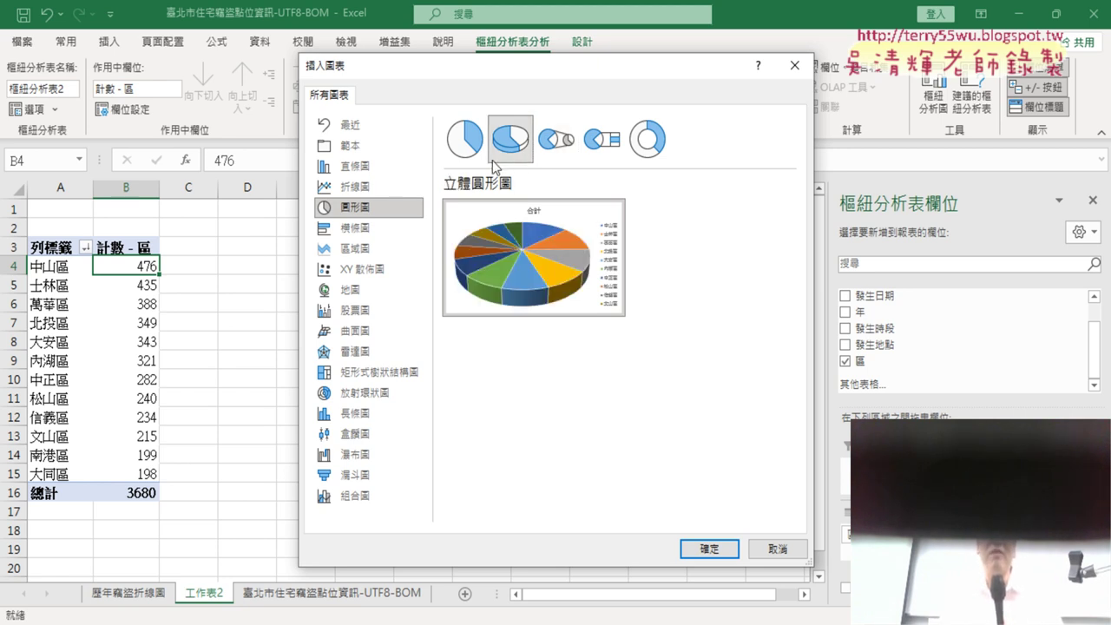
pyautogui.click(478, 162)
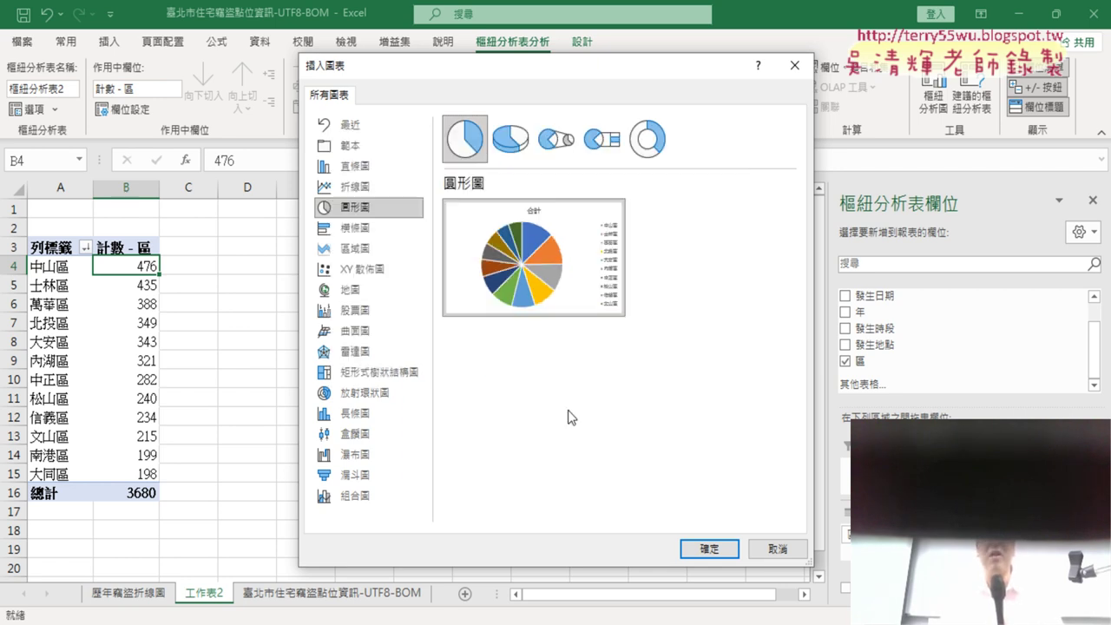
pyautogui.click(719, 548)
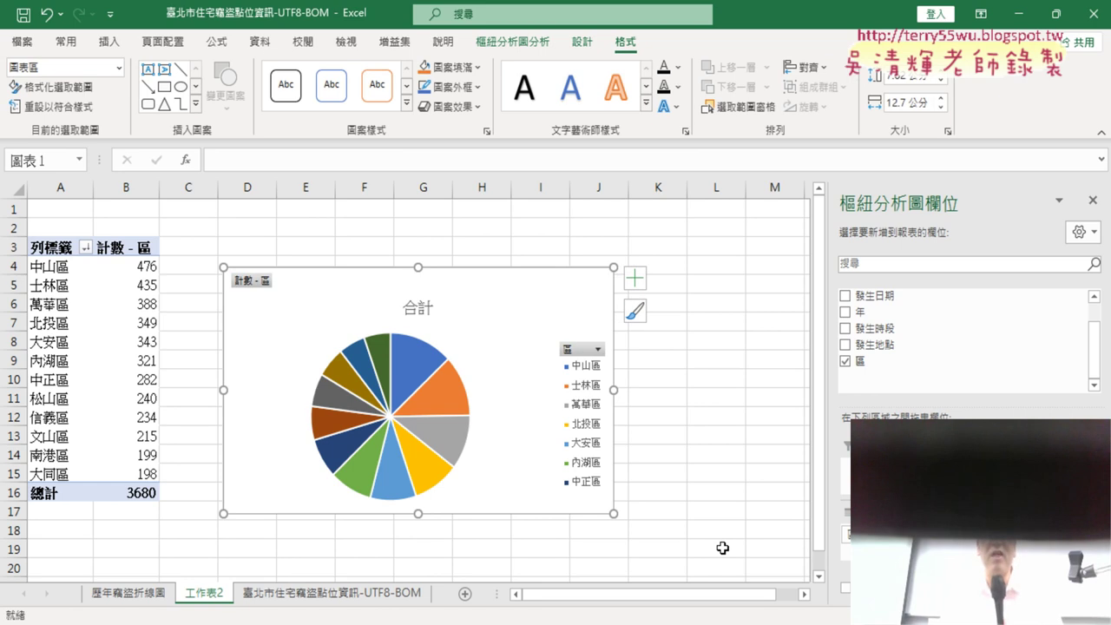
# Step: Move the pie chart beside the pivot table and enlarge it until the legend shows all 12 districts
pyautogui.moveTo(330, 307); pyautogui.dragTo(329, 235)
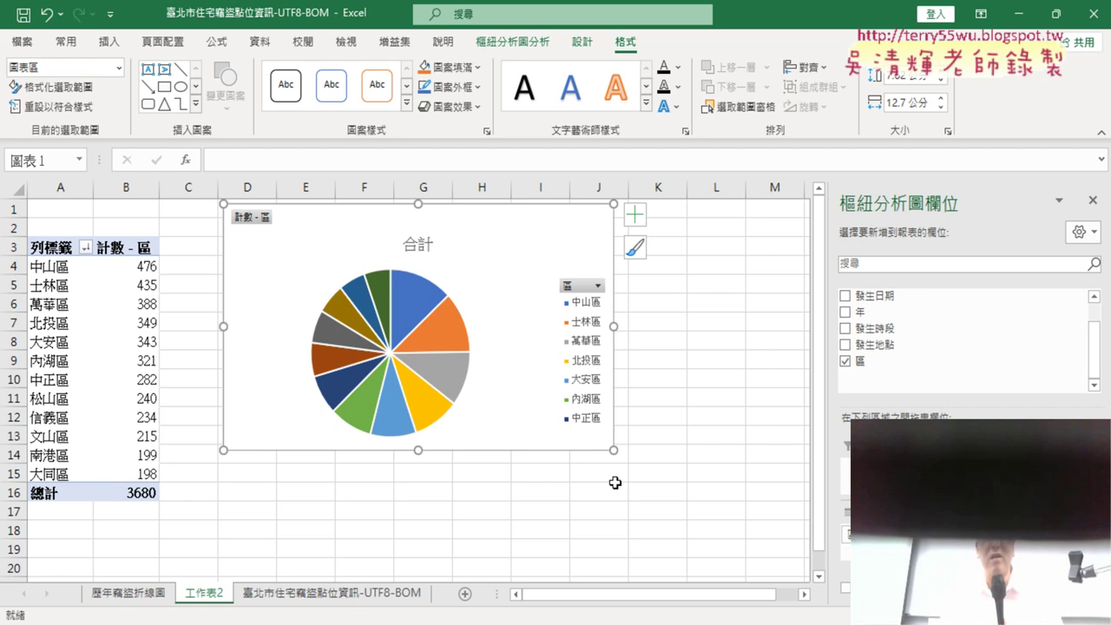
pyautogui.moveTo(613, 452)
pyautogui.mouseDown()
pyautogui.moveTo(737, 556)
pyautogui.moveTo(739, 571)
pyautogui.mouseUp()
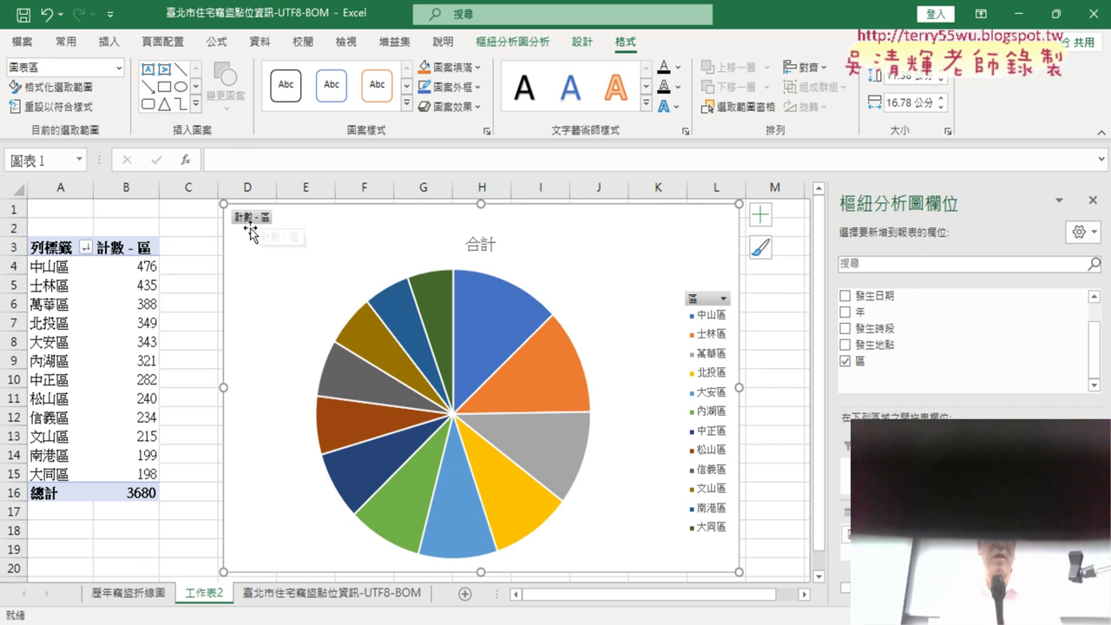
pyautogui.click(145, 598)
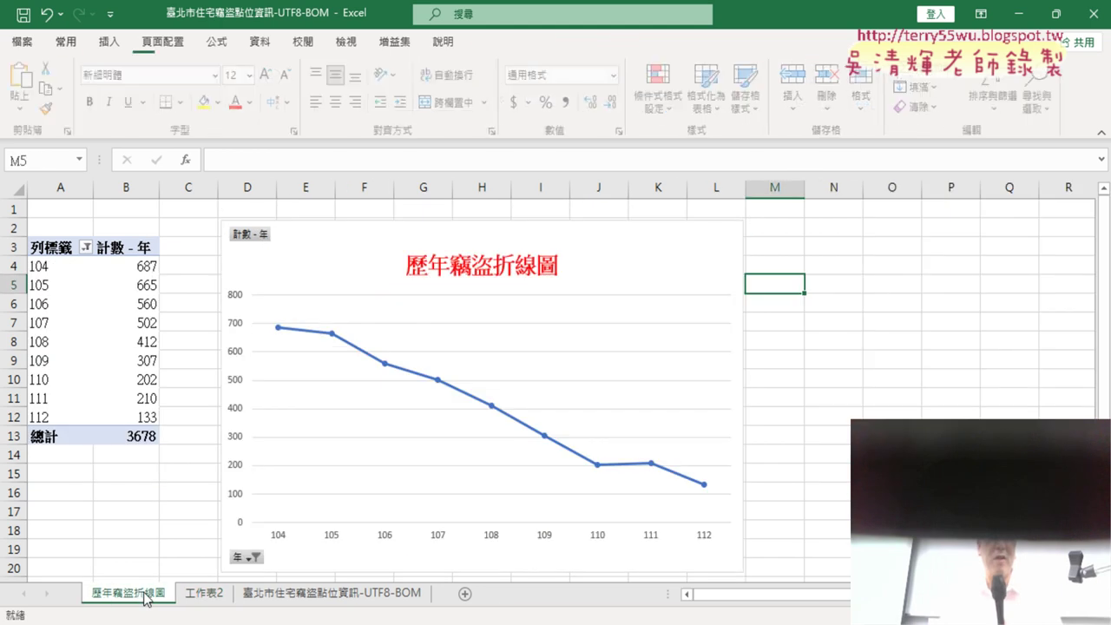
pyautogui.click(215, 598)
pyautogui.moveTo(223, 212); pyautogui.dragTo(224, 242)
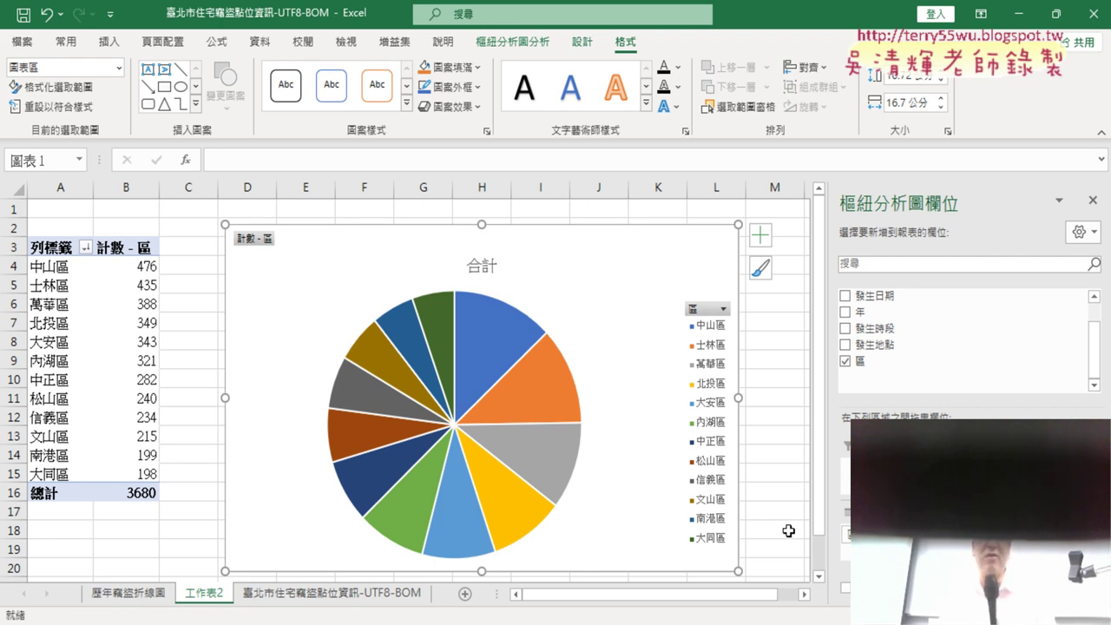
# Step: Change the pie chart title from 合計 to 各區比例圖
pyautogui.click(475, 268)
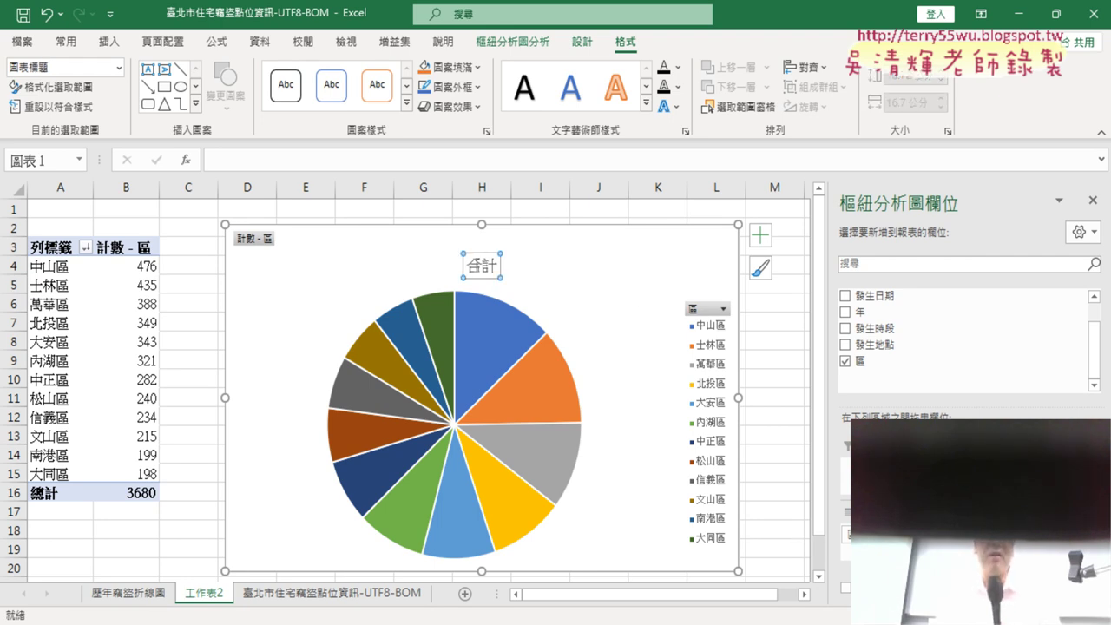
pyautogui.doubleClick(474, 265)
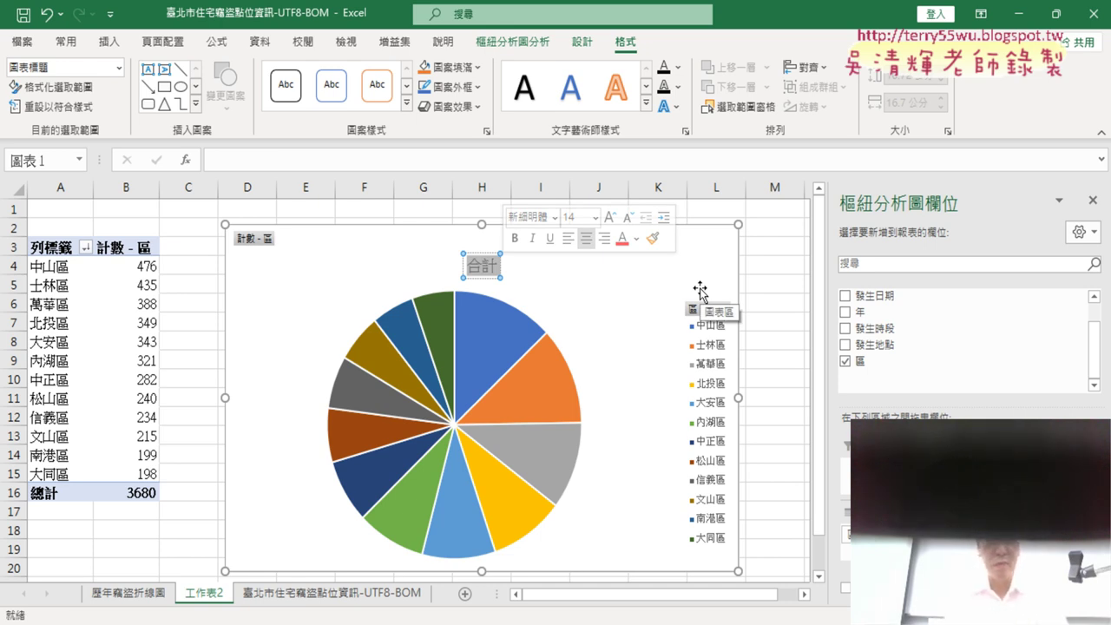
pyautogui.write('ek4')
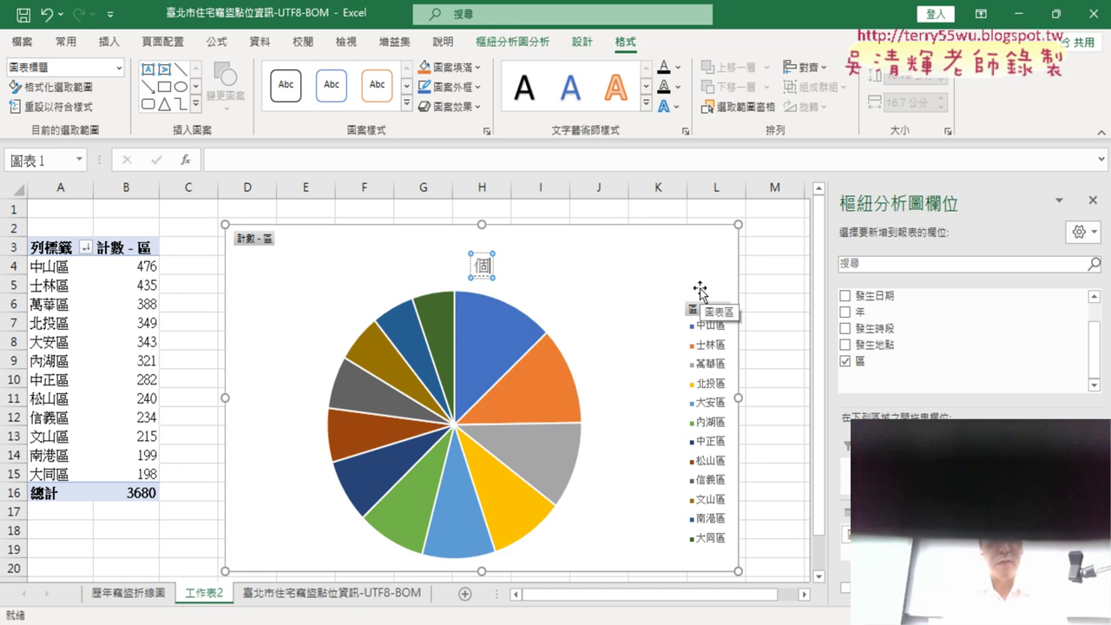
pyautogui.write('fm')
pyautogui.press('space')
pyautogui.write('1u3')
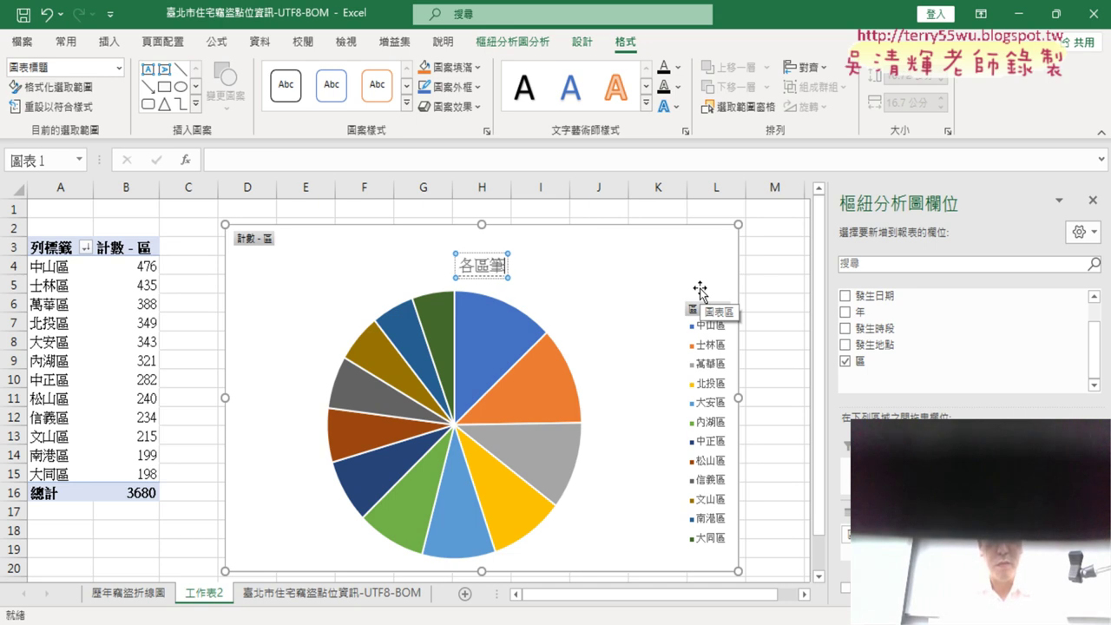
pyautogui.write('xu4wj6')
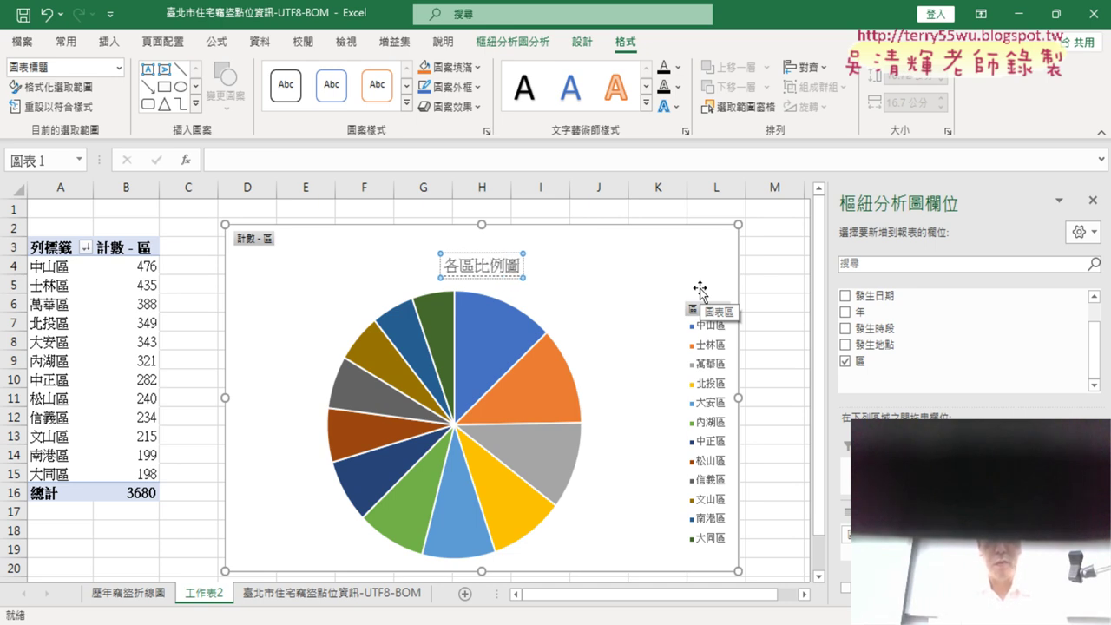
pyautogui.press('Return')
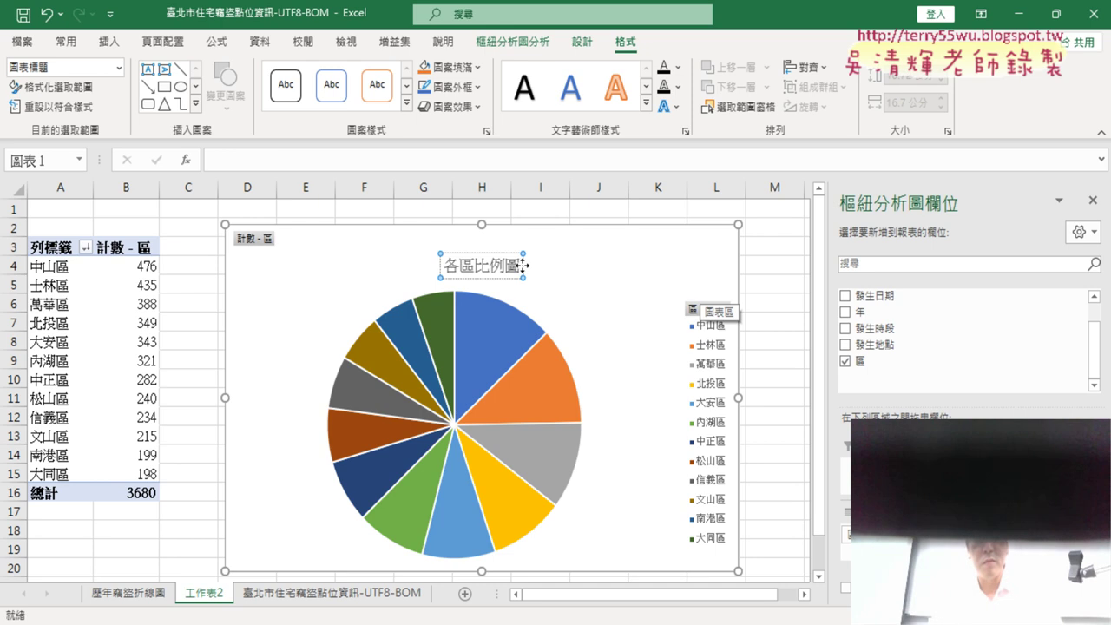
# Step: Copy the title text and paste it as the new name of sheet 工作表2
pyautogui.moveTo(444, 265); pyautogui.dragTo(514, 269)
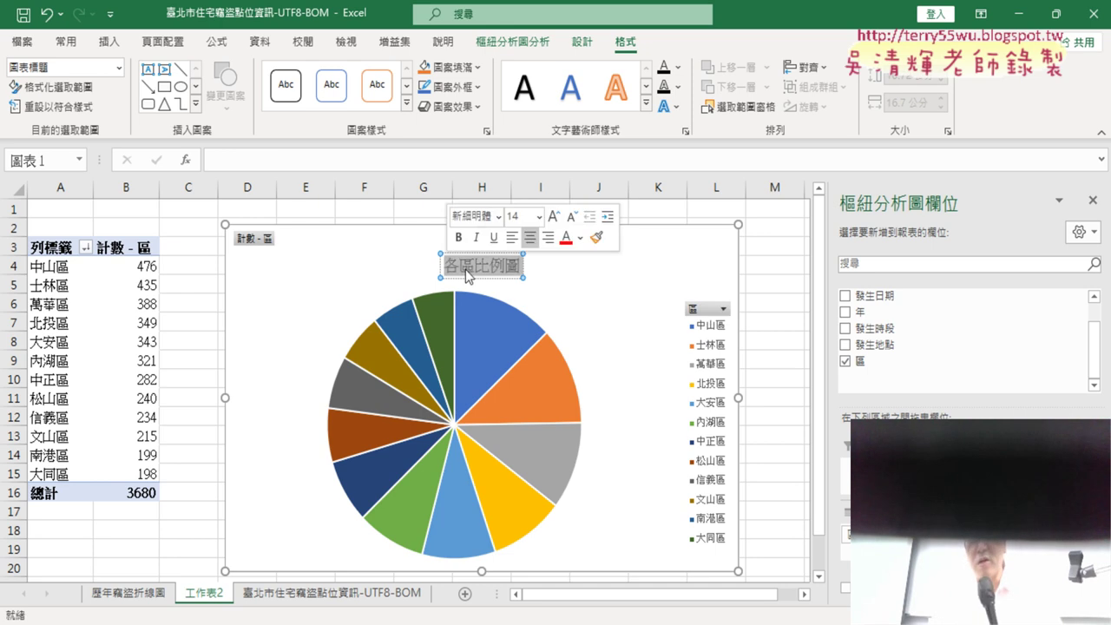
pyautogui.rightClick(514, 268)
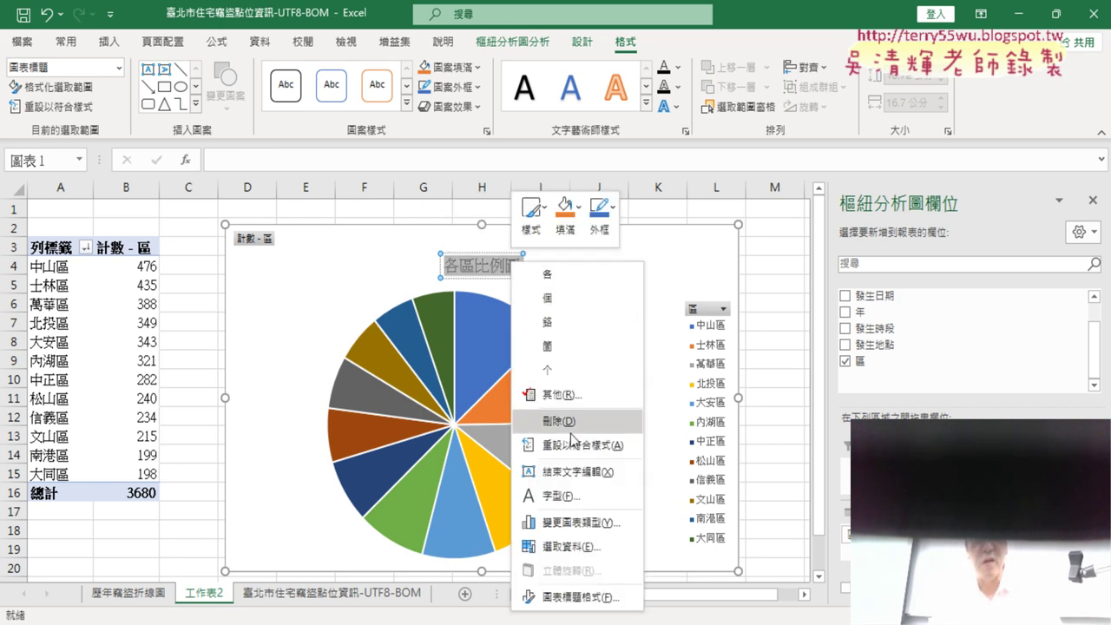
pyautogui.rightClick(474, 264)
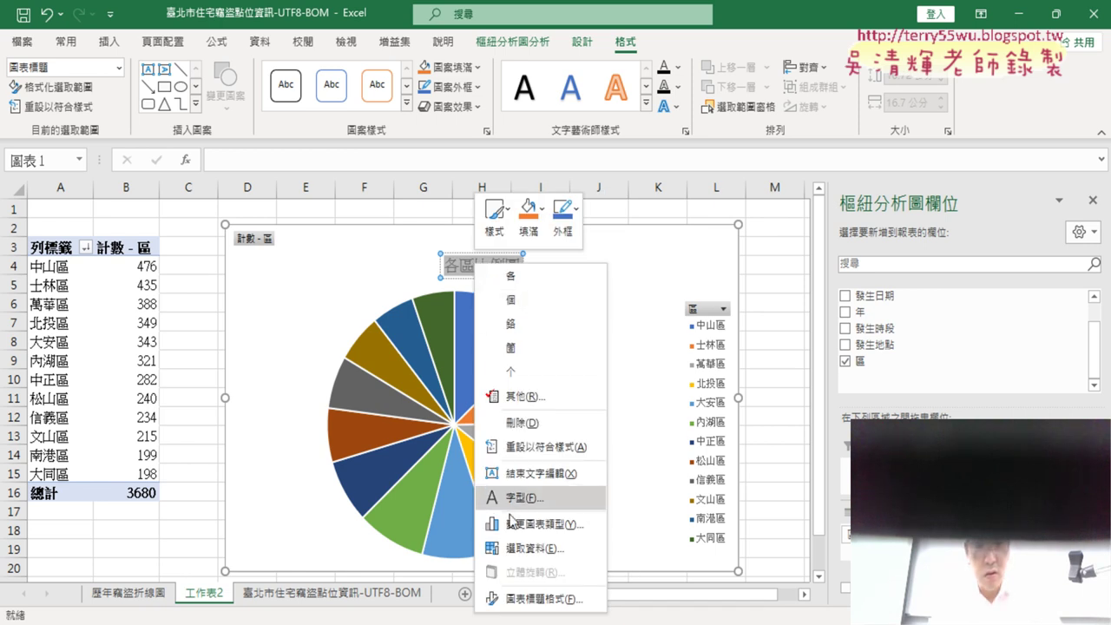
pyautogui.click(553, 258)
pyautogui.click(492, 262)
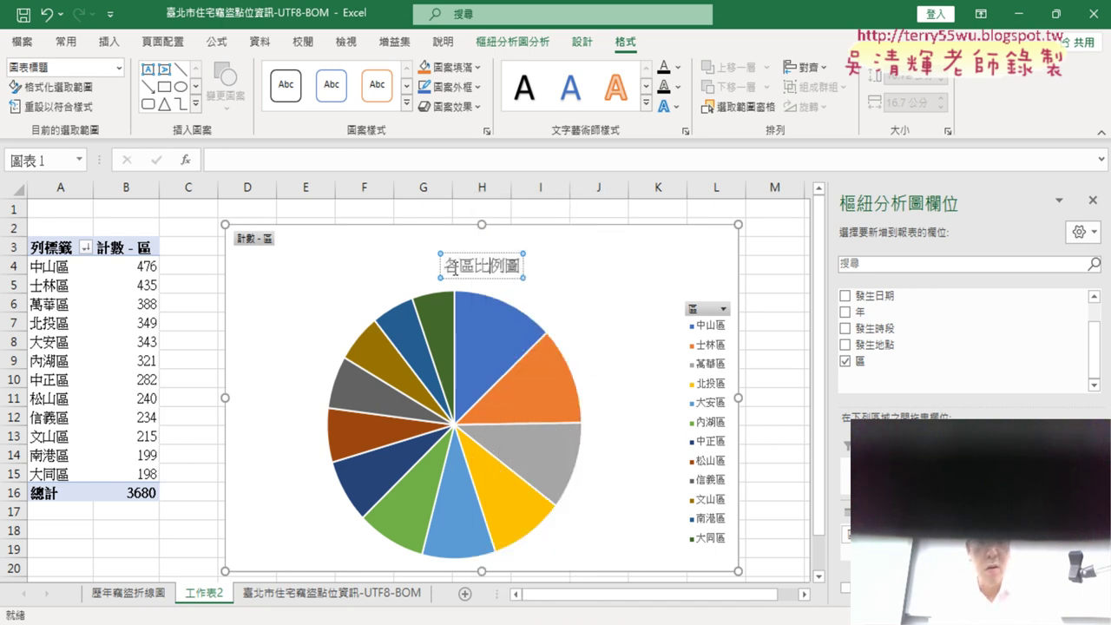
pyautogui.doubleClick(455, 266)
pyautogui.hotkey('ctrl', 'c')
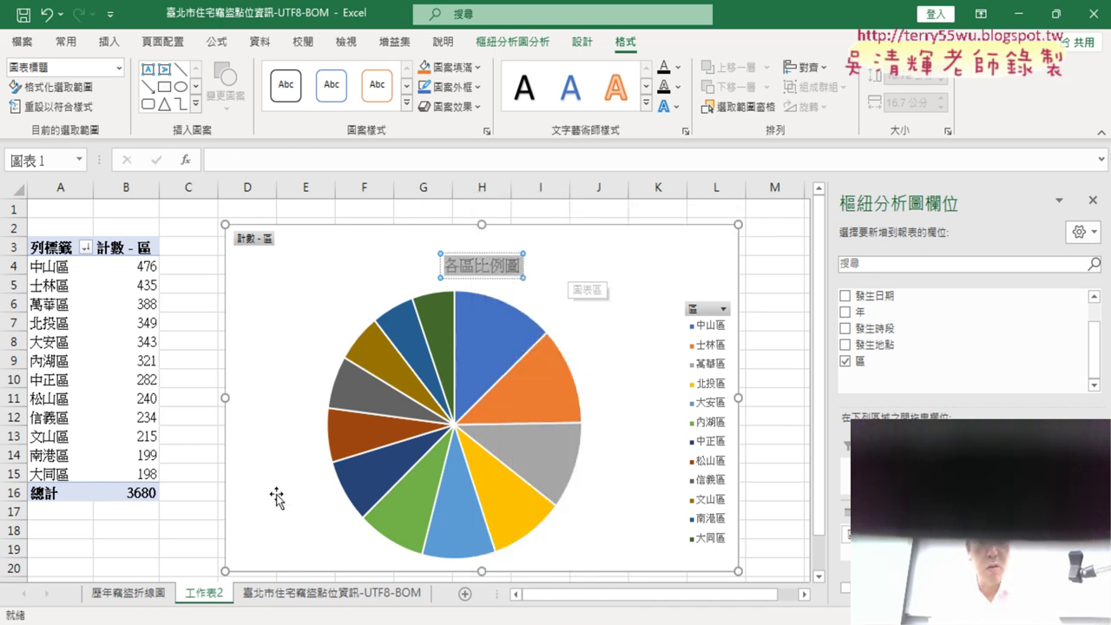
pyautogui.doubleClick(204, 593)
pyautogui.hotkey('ctrl', 'v')
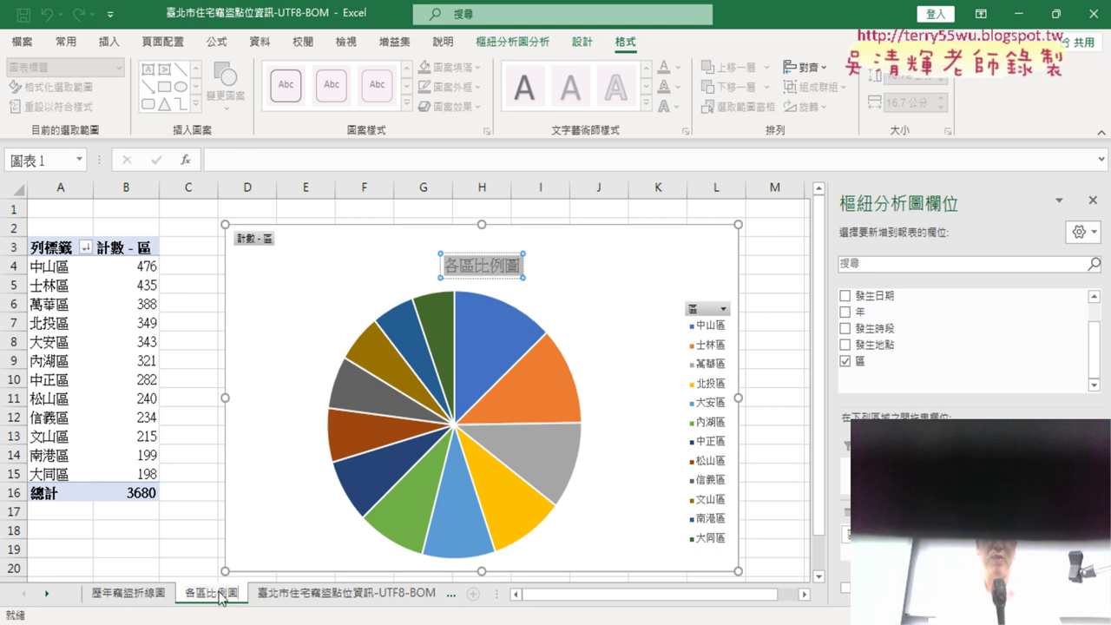
# Step: Format the 各區比例圖 chart title as red, bold, 20-point text
pyautogui.click(501, 257)
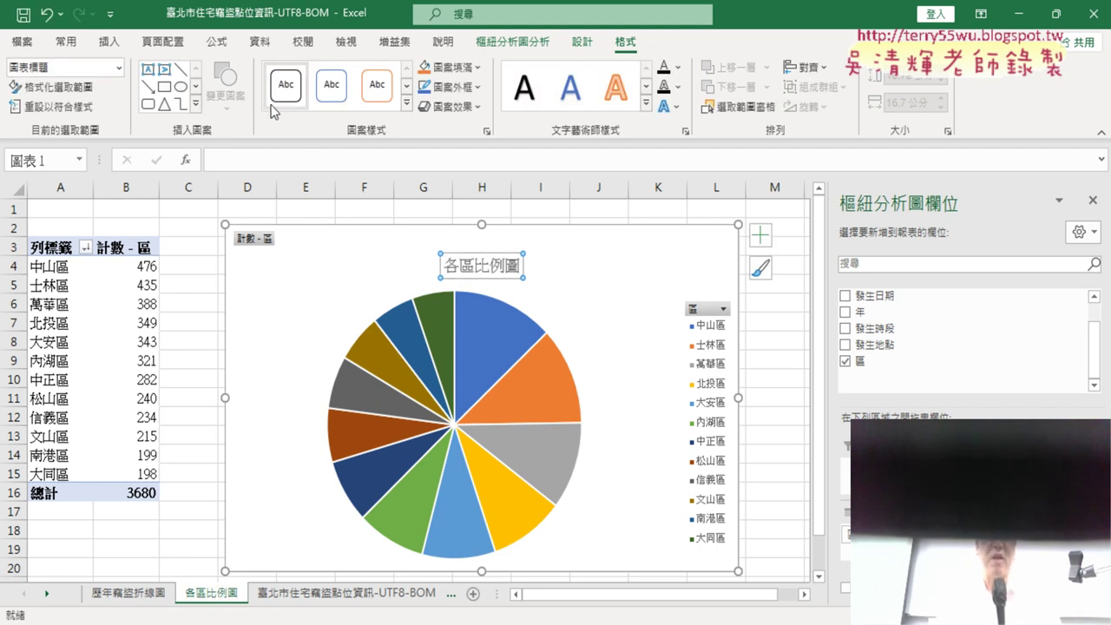
pyautogui.click(66, 41)
pyautogui.click(245, 111)
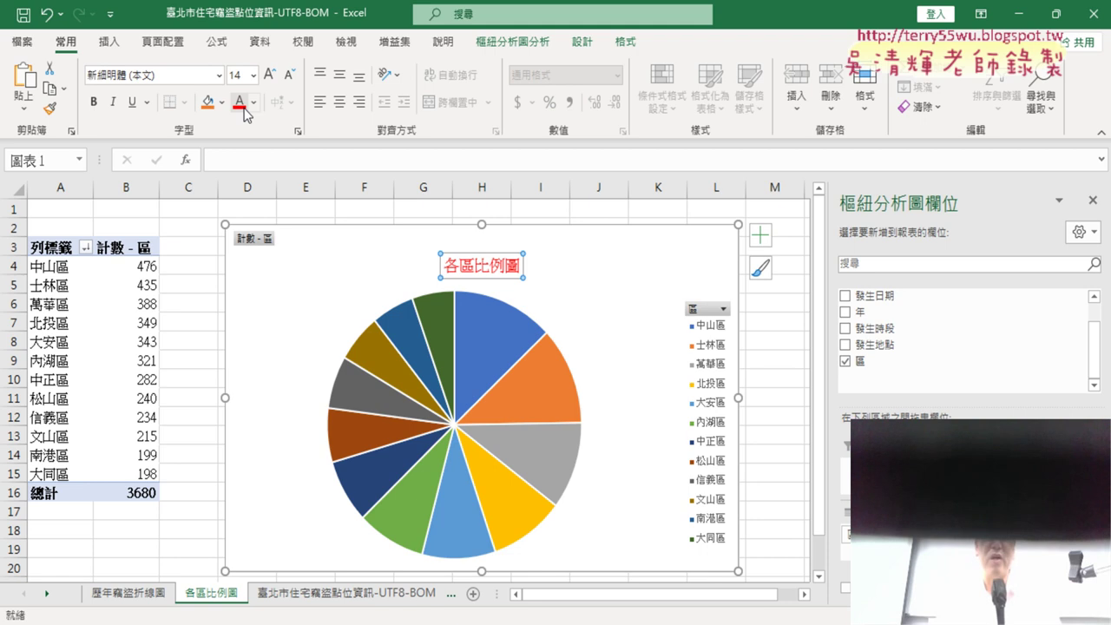
pyautogui.click(95, 104)
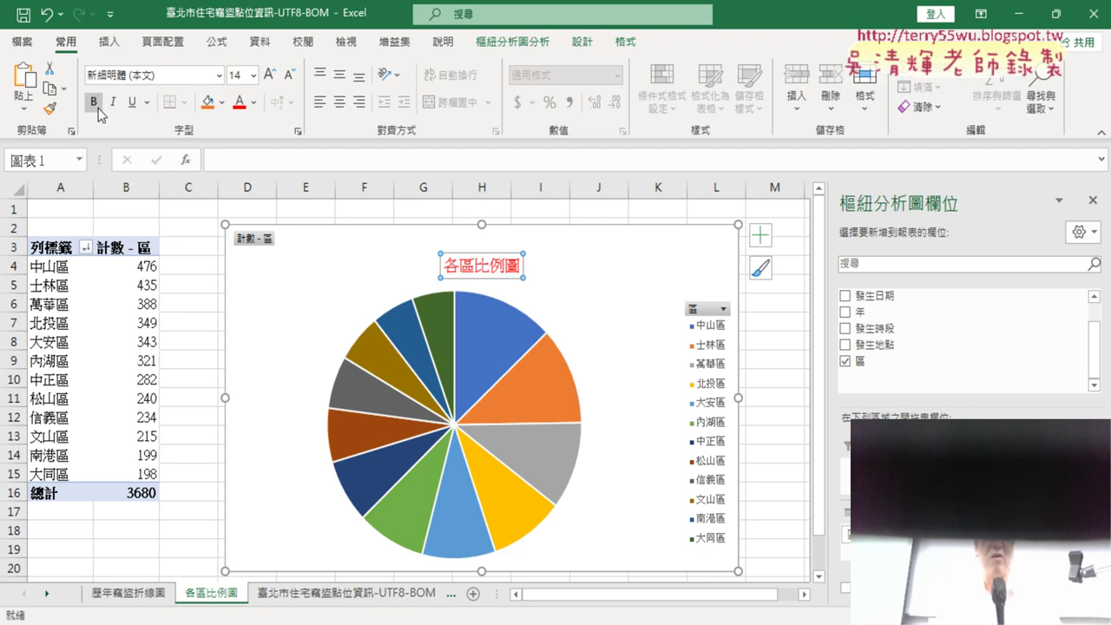
pyautogui.click(253, 75)
pyautogui.click(247, 276)
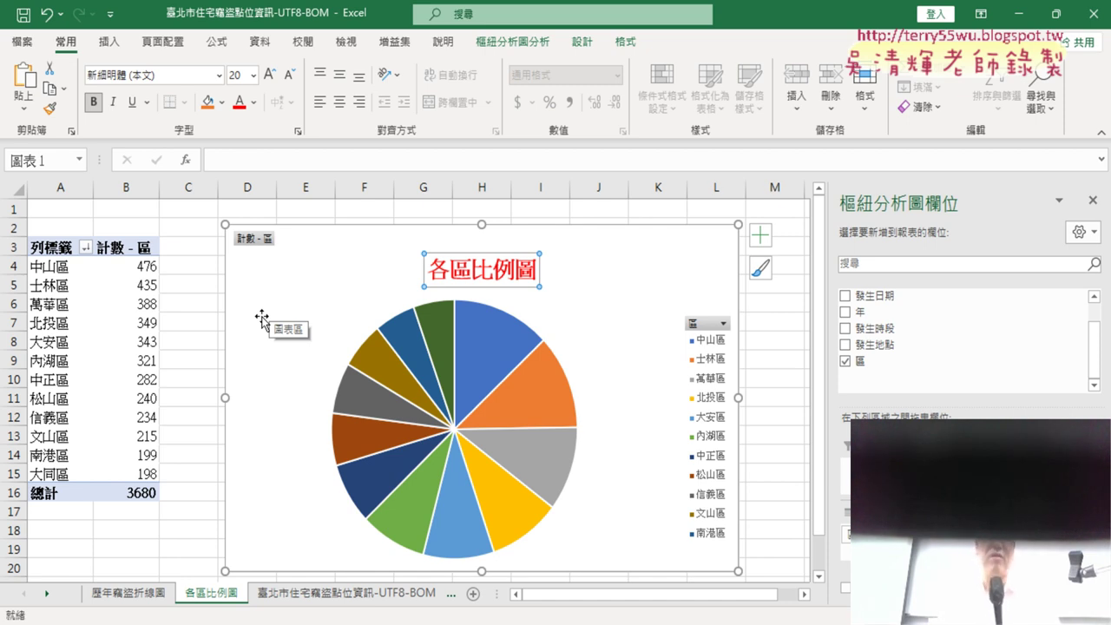
# Step: Remove the legend from the pie chart via Chart Elements
pyautogui.click(505, 335)
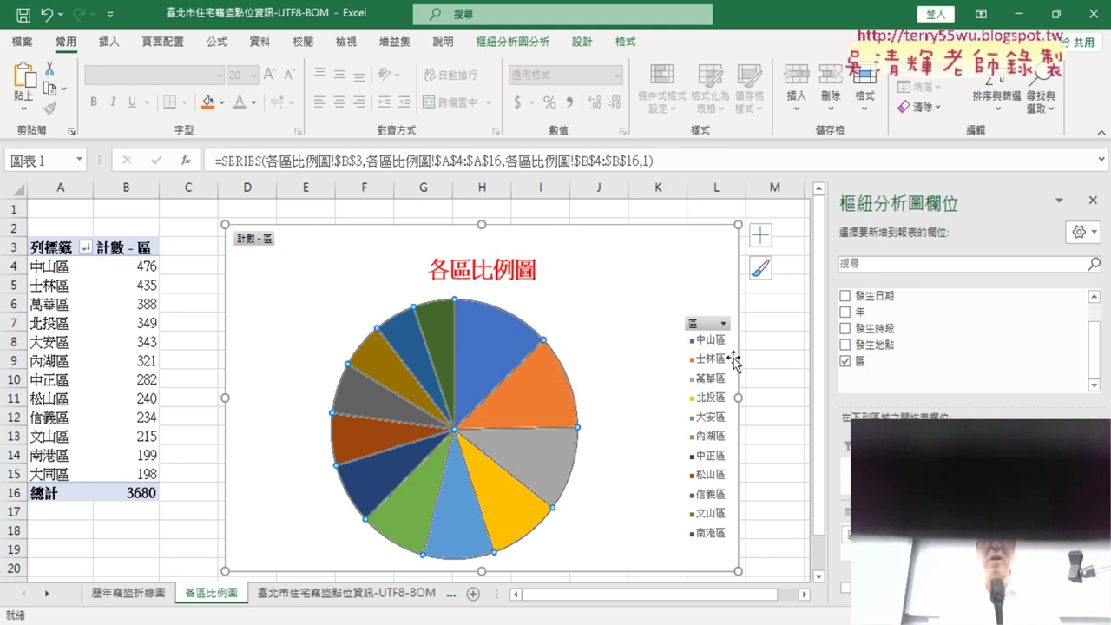
pyautogui.click(760, 234)
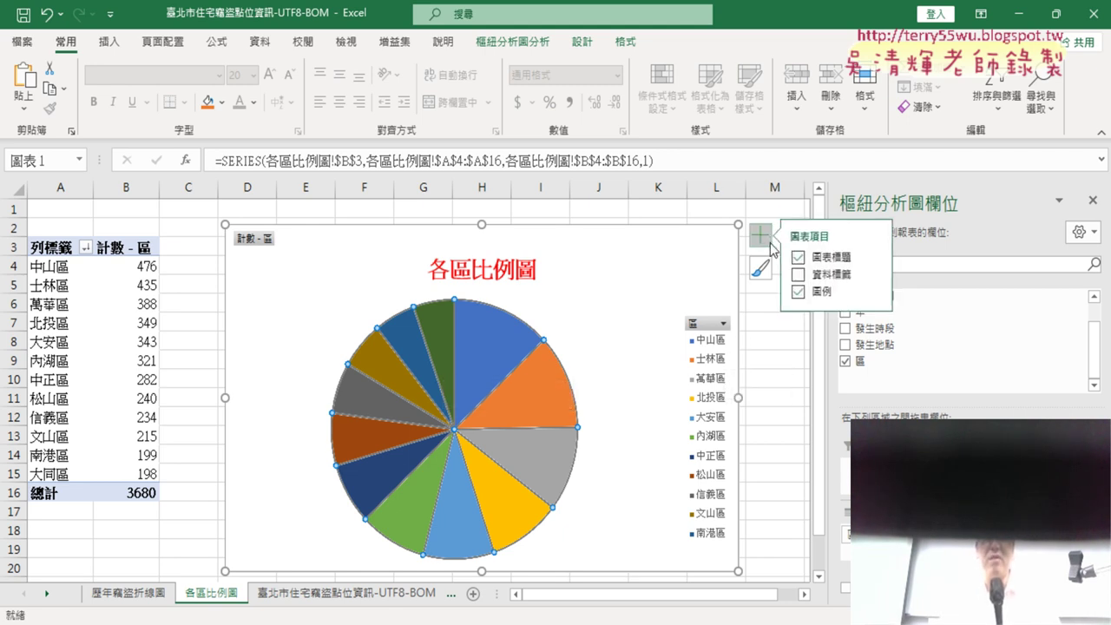
pyautogui.click(800, 293)
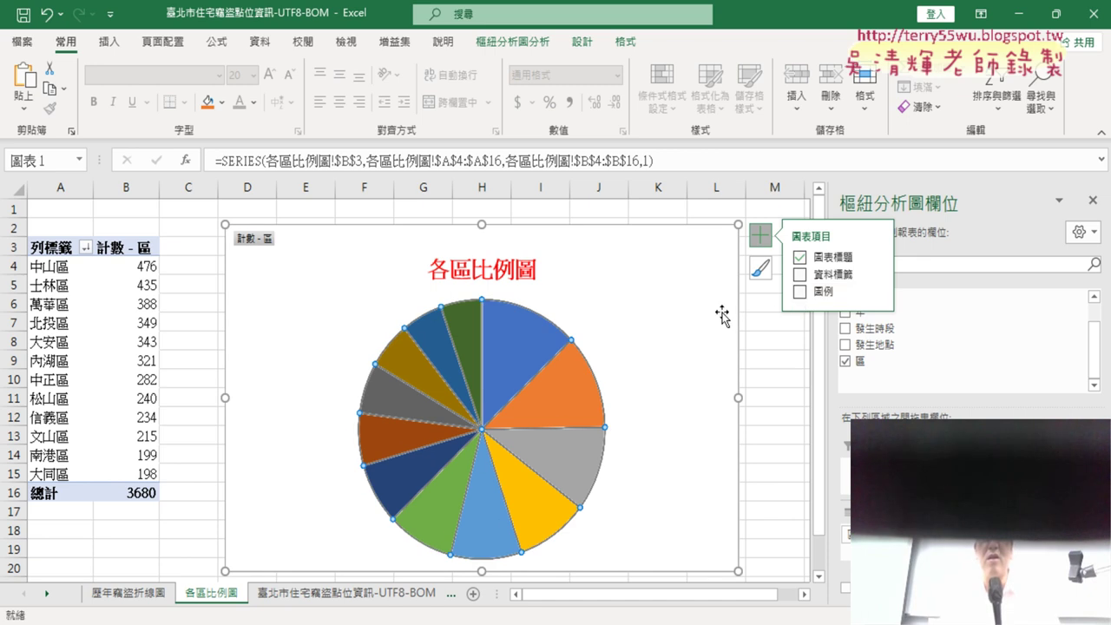
# Step: Bring up the pie series' context menu to reach its data label options
pyautogui.rightClick(516, 329)
pyautogui.click(288, 319)
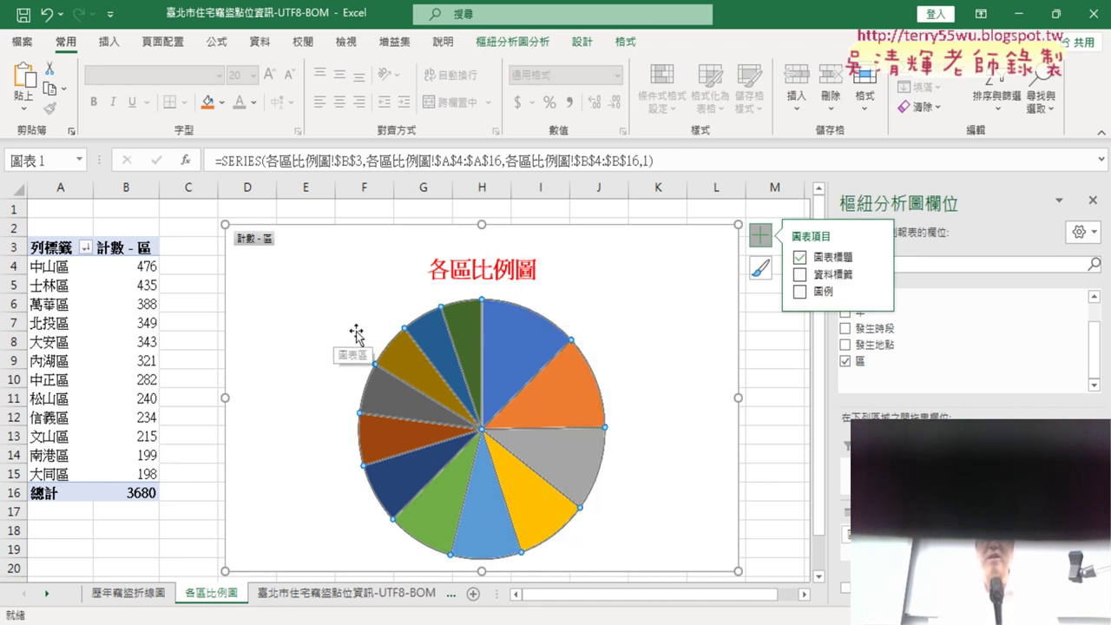
pyautogui.moveTo(521, 348)
pyautogui.rightClick(513, 327)
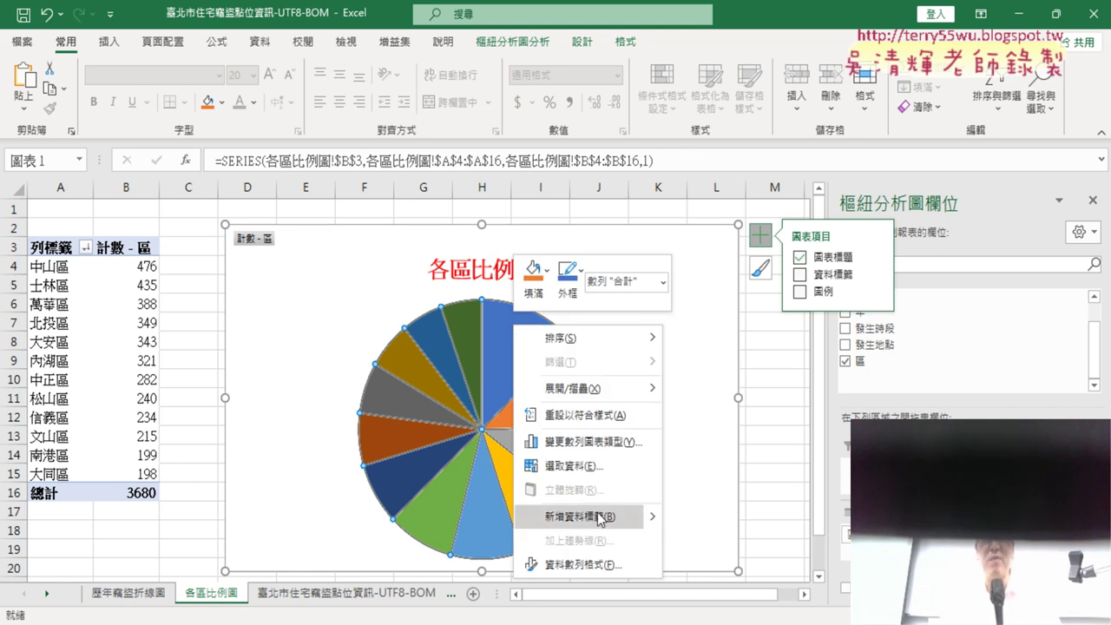
pyautogui.moveTo(580, 517)
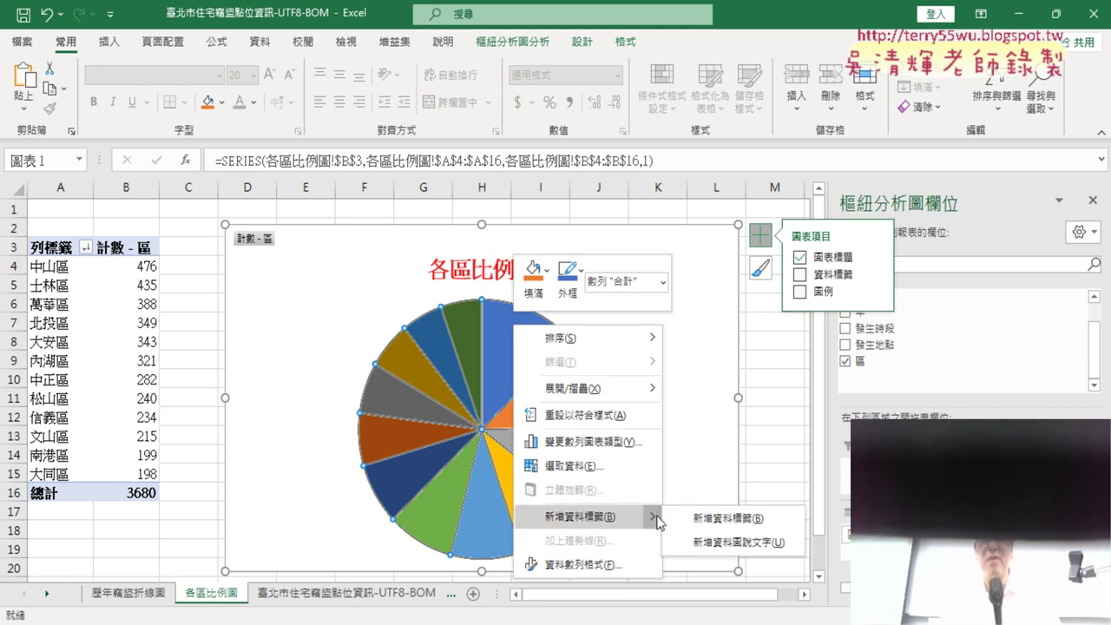
# Step: Label each pie slice with its district count, such as 476, 435 and 388
pyautogui.click(743, 547)
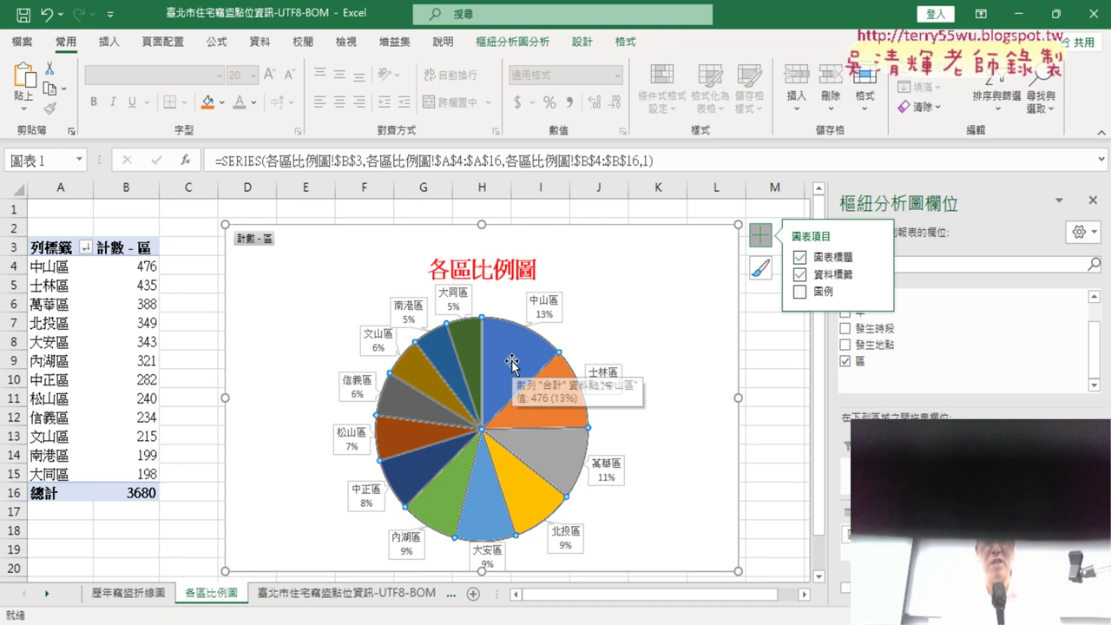
pyautogui.moveTo(503, 364)
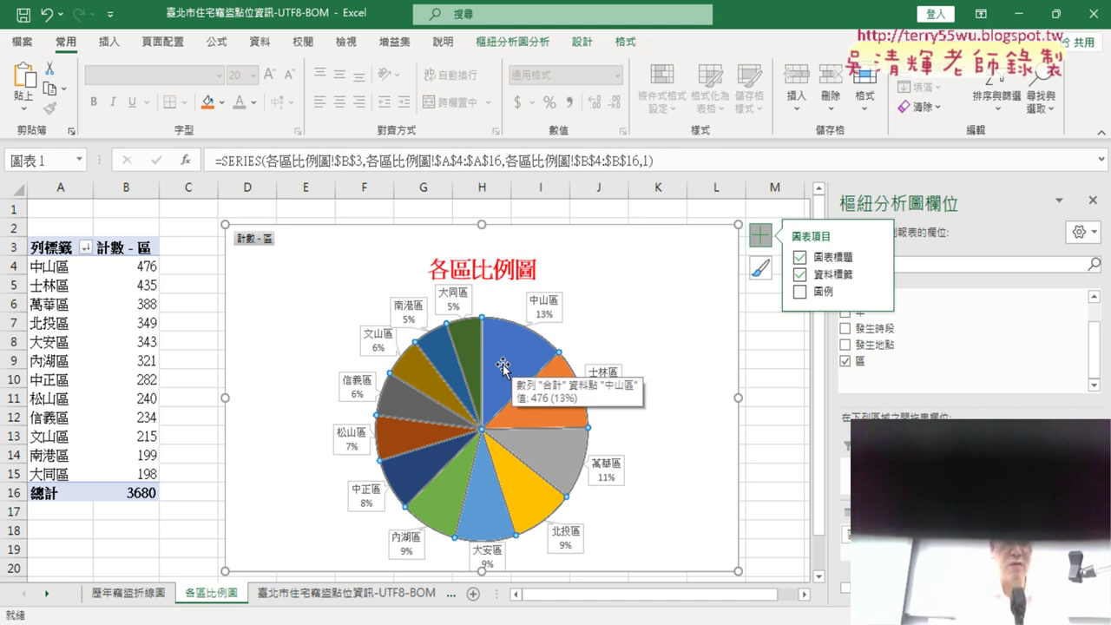
pyautogui.hotkey('ctrl', 'z')
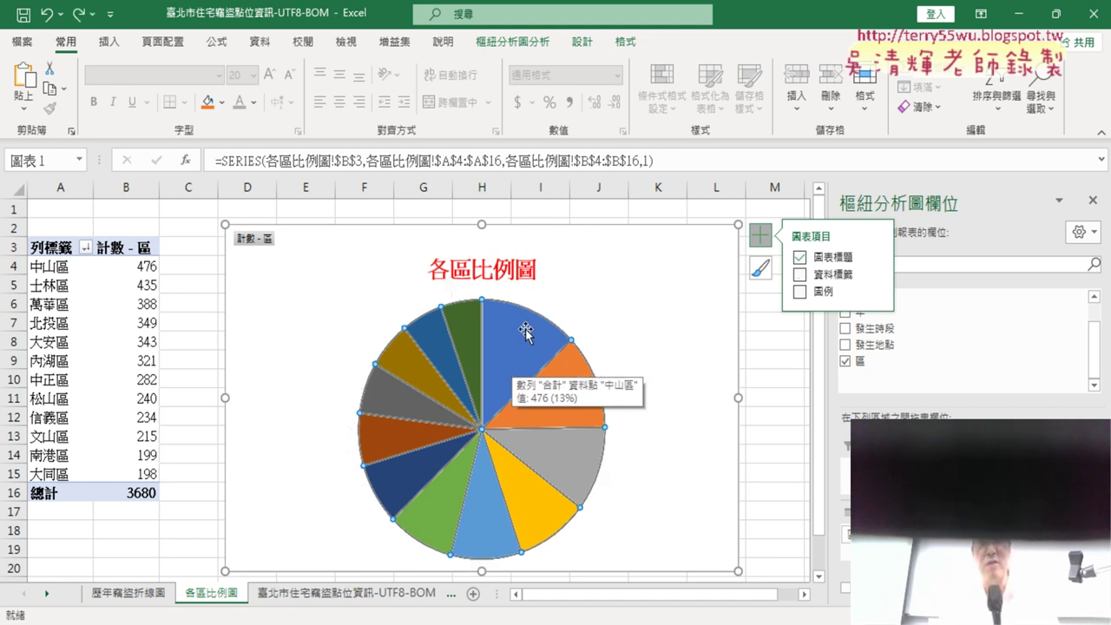
pyautogui.rightClick(529, 334)
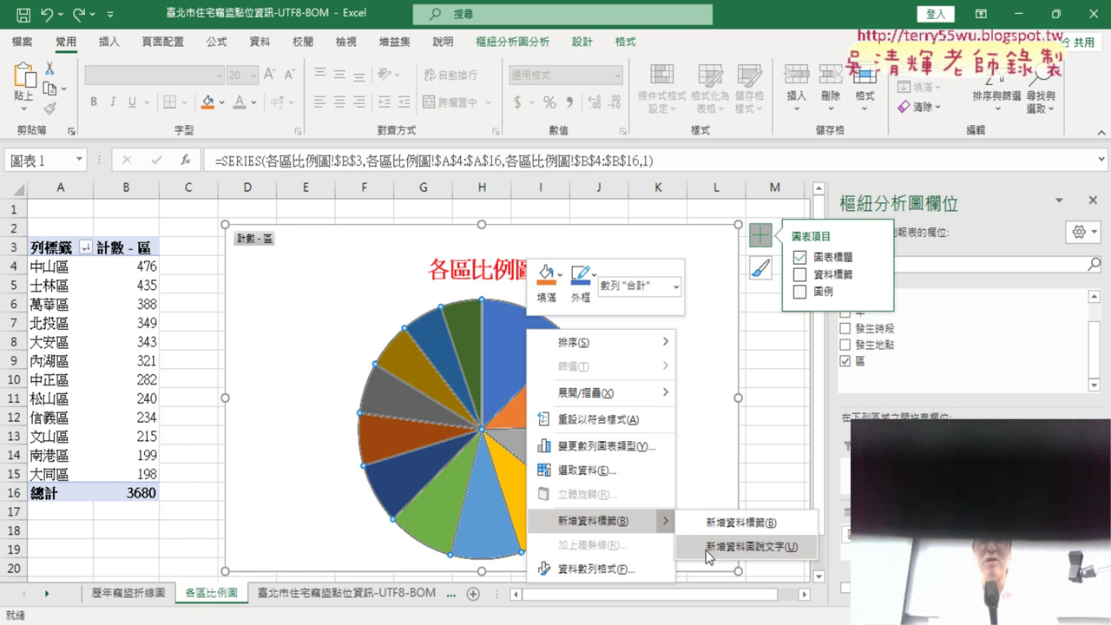
pyautogui.click(776, 525)
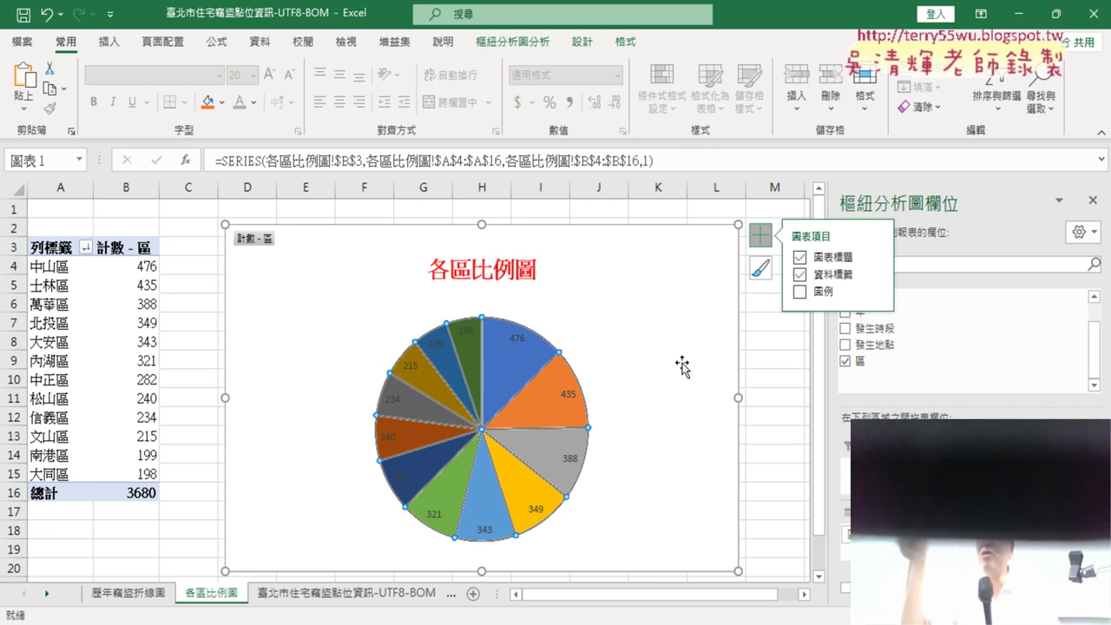
# Step: Make the pie data labels show 類別名稱 and 百分比 instead of 值
pyautogui.click(519, 343)
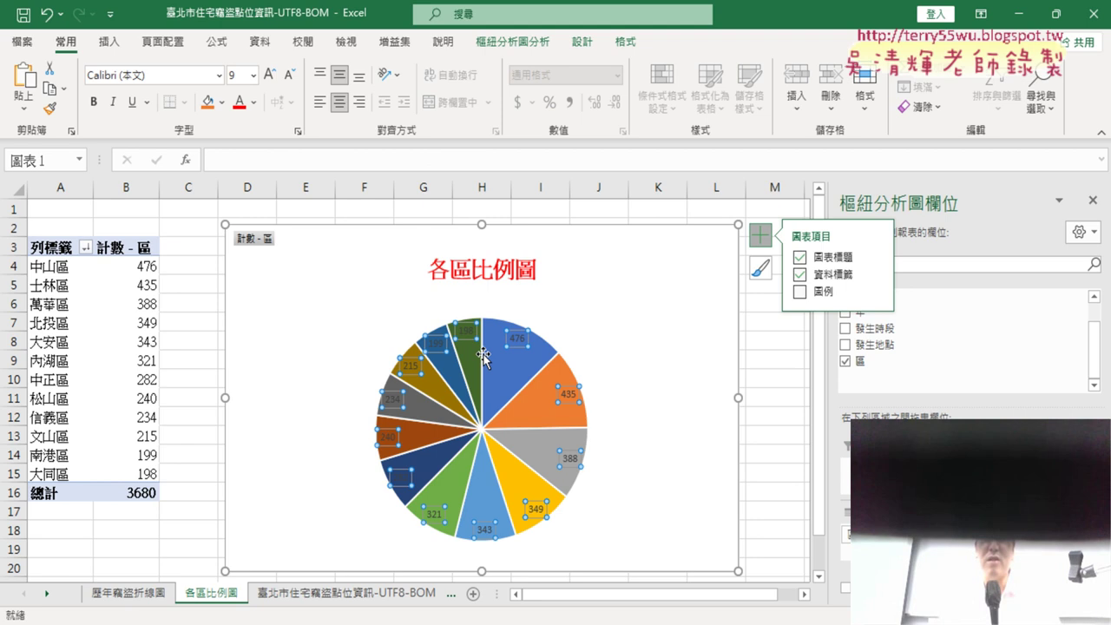
pyautogui.rightClick(522, 345)
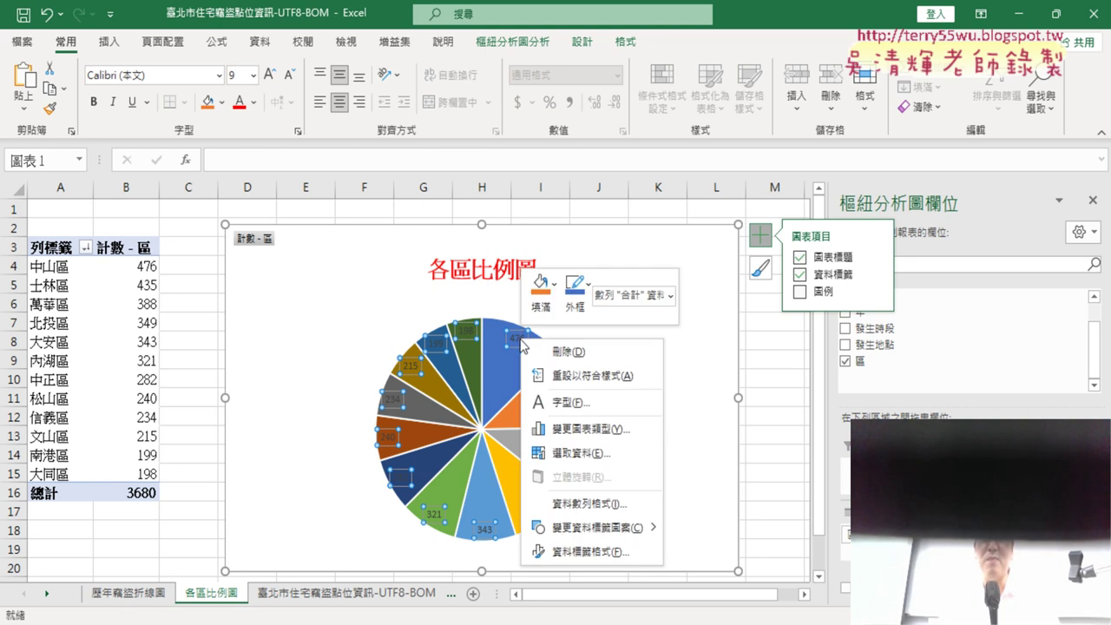
pyautogui.click(591, 552)
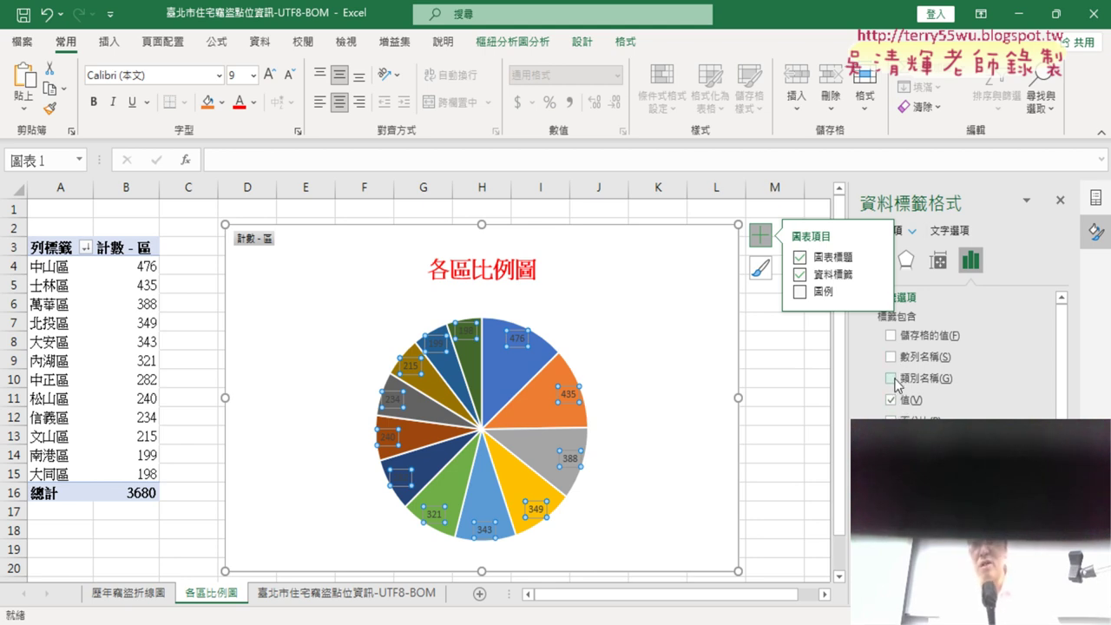
pyautogui.click(893, 379)
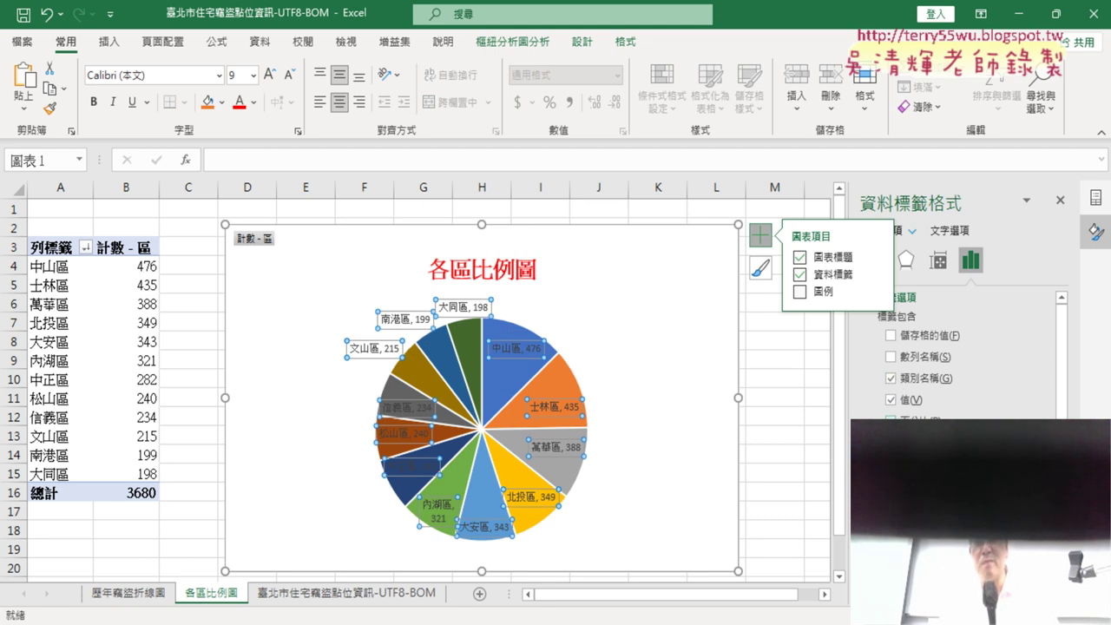
pyautogui.click(890, 419)
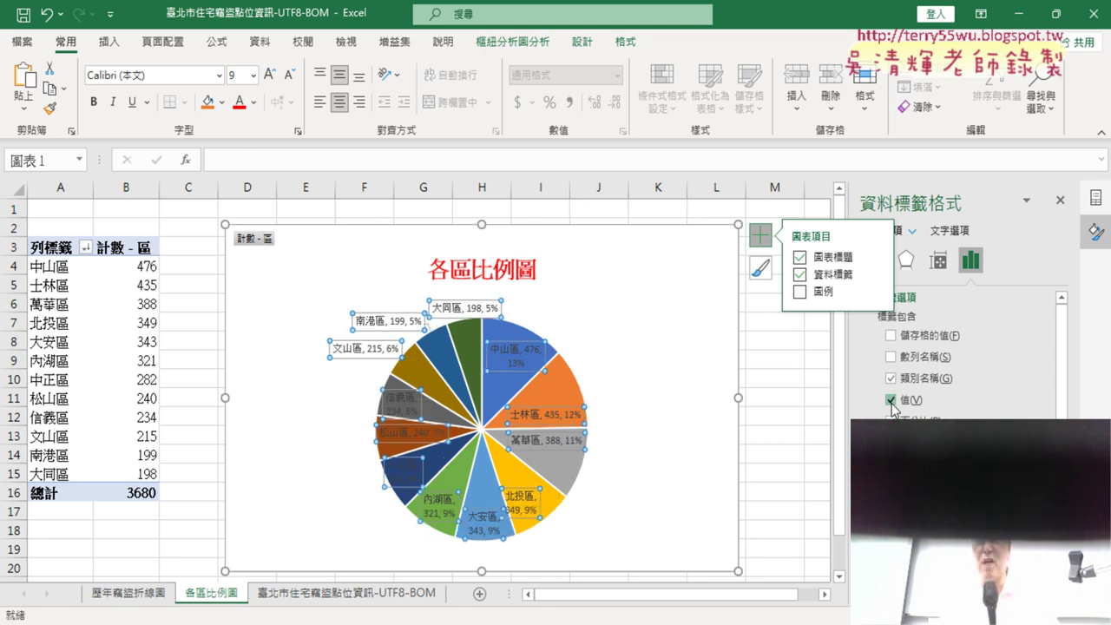
pyautogui.click(891, 400)
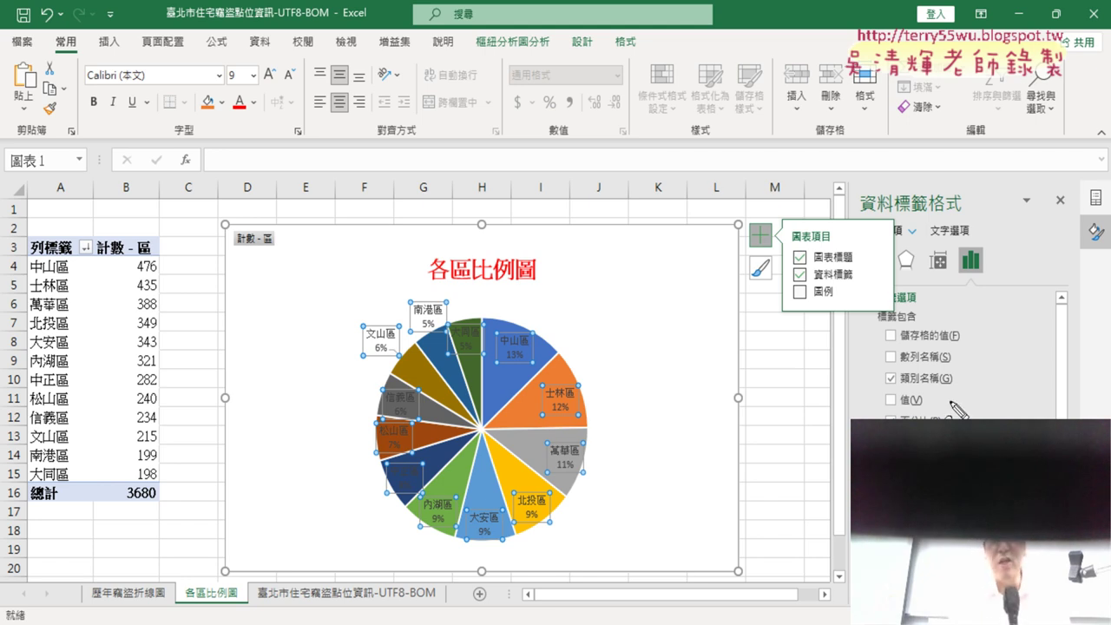
# Step: Position the data labels at 終點外側, outside the slices
pyautogui.moveTo(934, 404)
pyautogui.mouseDown()
pyautogui.moveTo(879, 408)
pyautogui.moveTo(946, 406)
pyautogui.mouseUp()
pyautogui.moveTo(890, 370)
pyautogui.mouseDown()
pyautogui.moveTo(903, 382)
pyautogui.moveTo(931, 357)
pyautogui.mouseUp()
pyautogui.moveTo(895, 422); pyautogui.dragTo(925, 415)
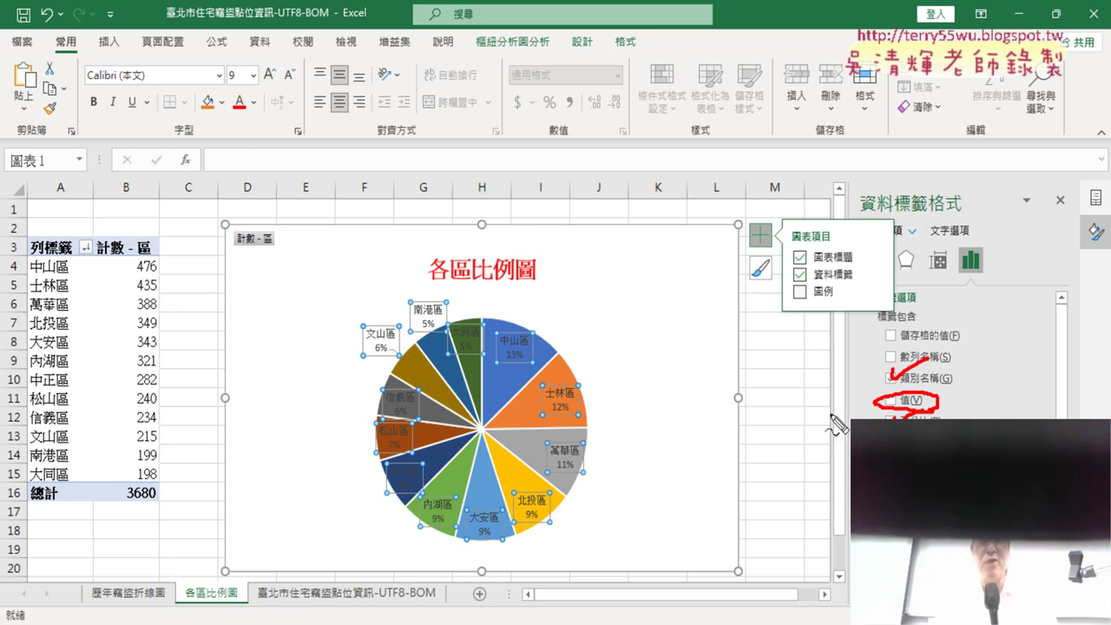
pyautogui.moveTo(384, 506); pyautogui.dragTo(438, 458)
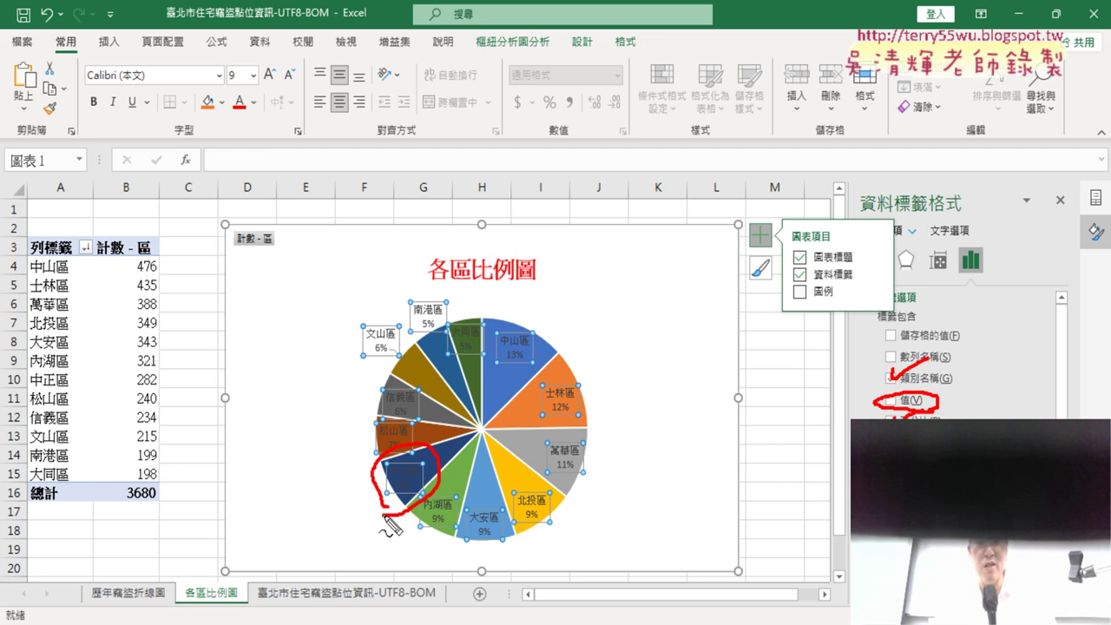
pyautogui.moveTo(384, 508); pyautogui.dragTo(436, 490)
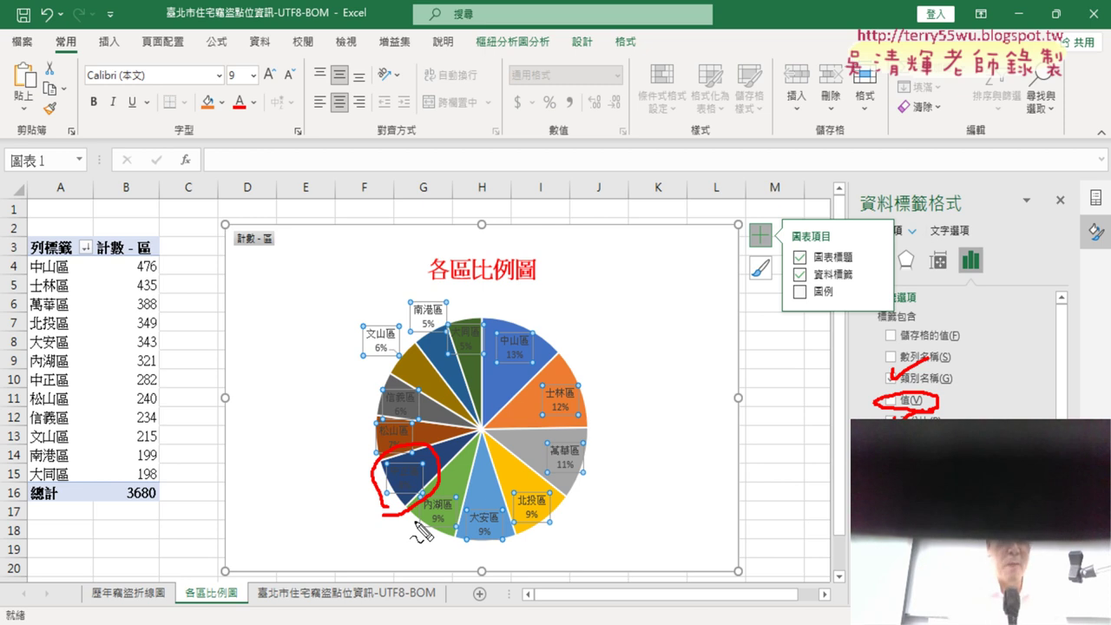
pyautogui.press('Escape')
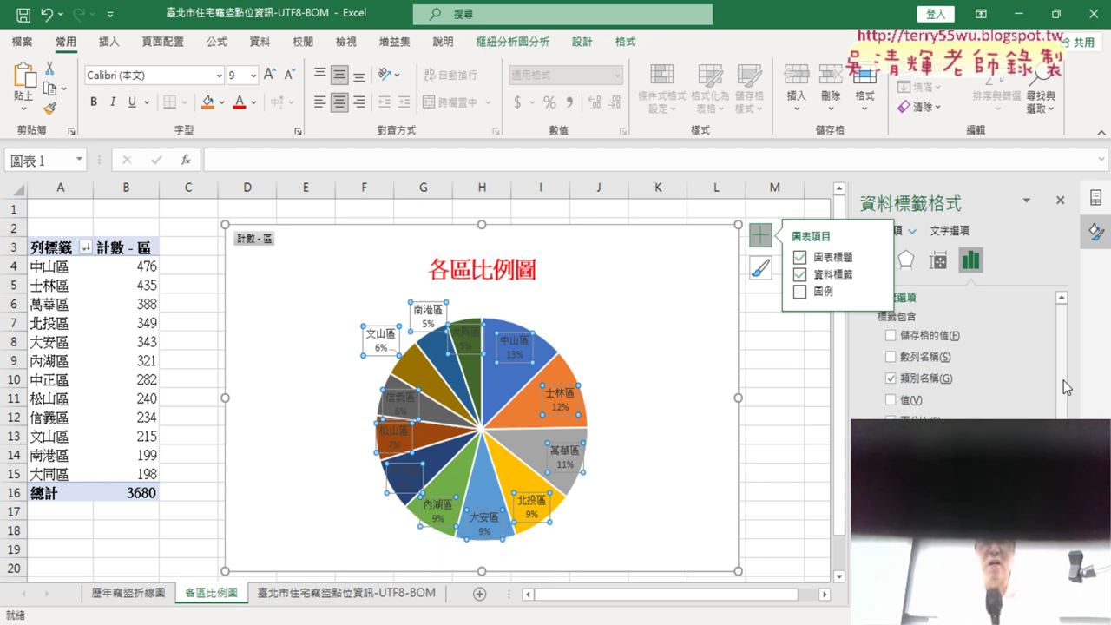
pyautogui.scroll(-3, 1063, 380)
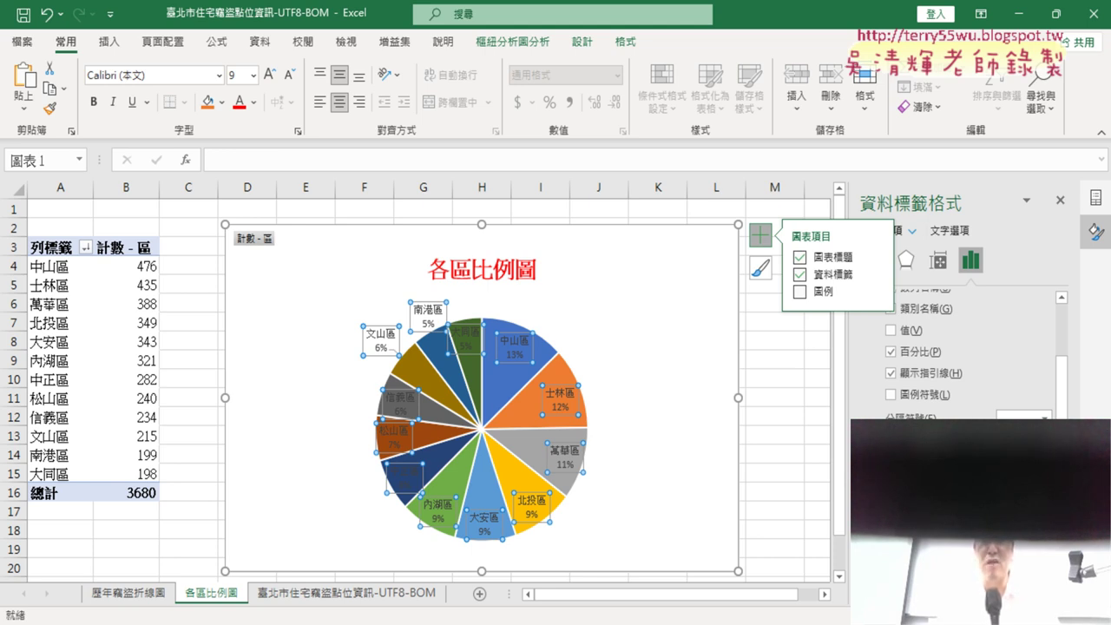
pyautogui.click(890, 517)
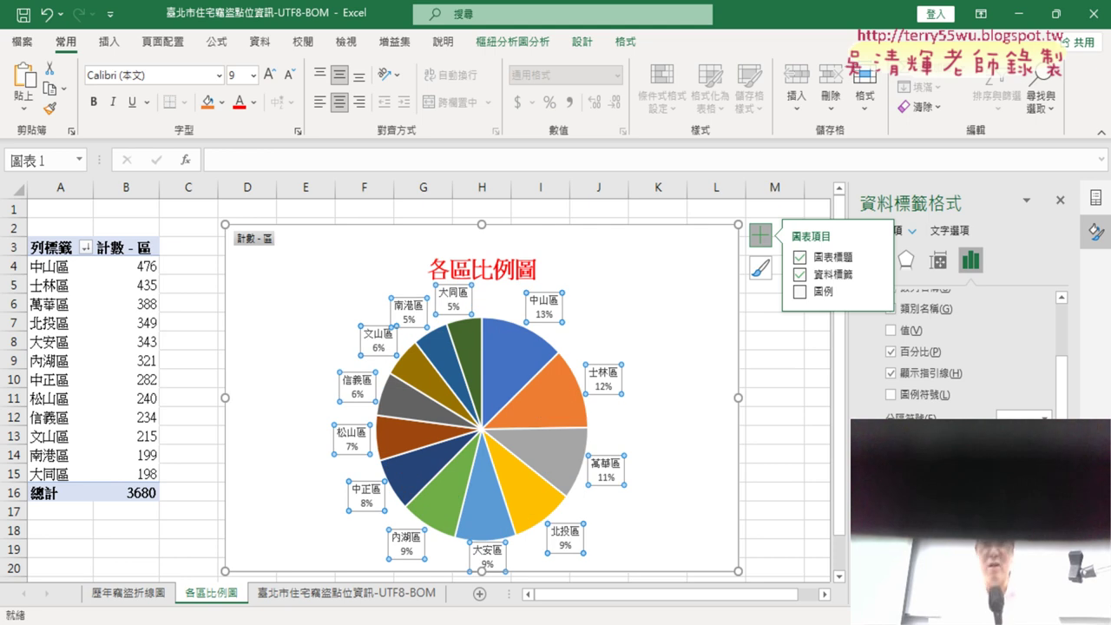
pyautogui.click(891, 495)
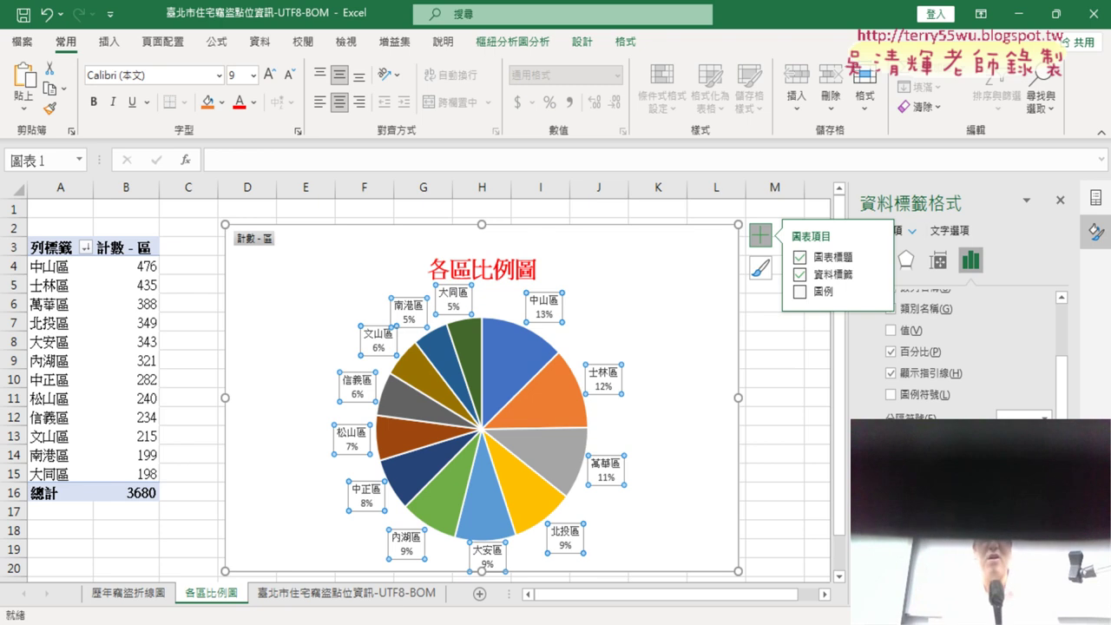
pyautogui.click(789, 417)
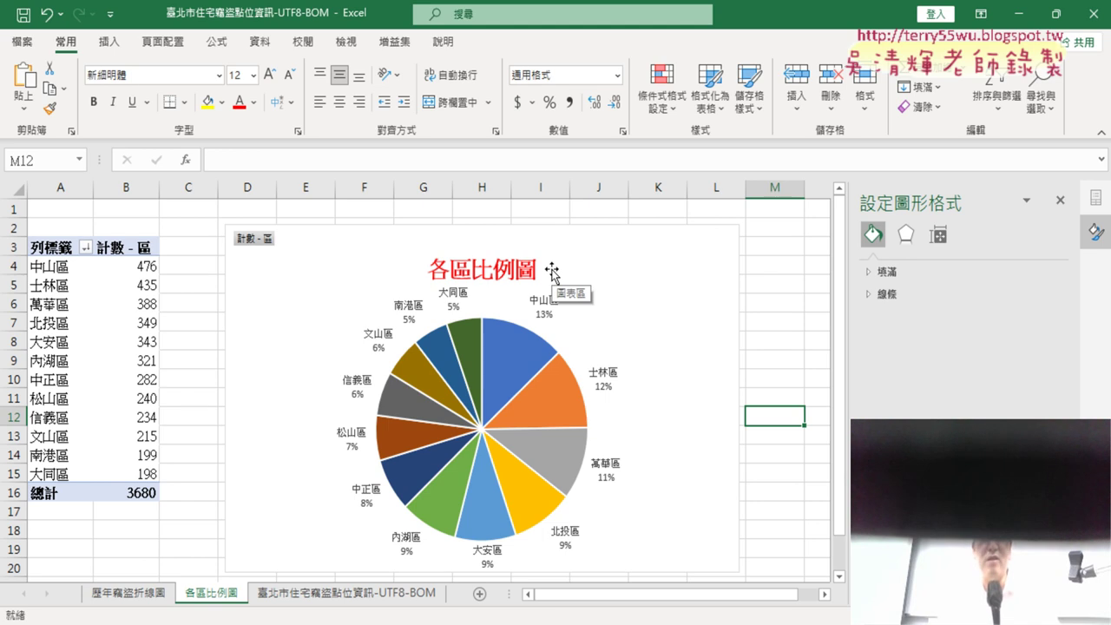
# Step: Uncheck year 112 in the 歷年竊盜折線圖 pivot's 列標籤 filter, then return to 各區比例圖
pyautogui.click(137, 595)
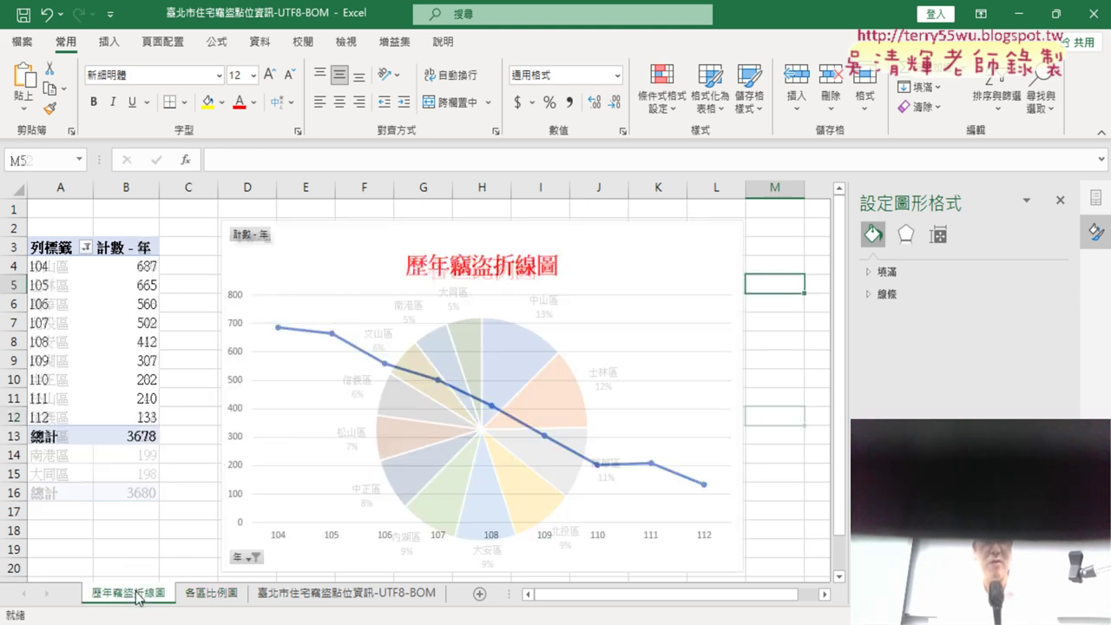
pyautogui.click(217, 593)
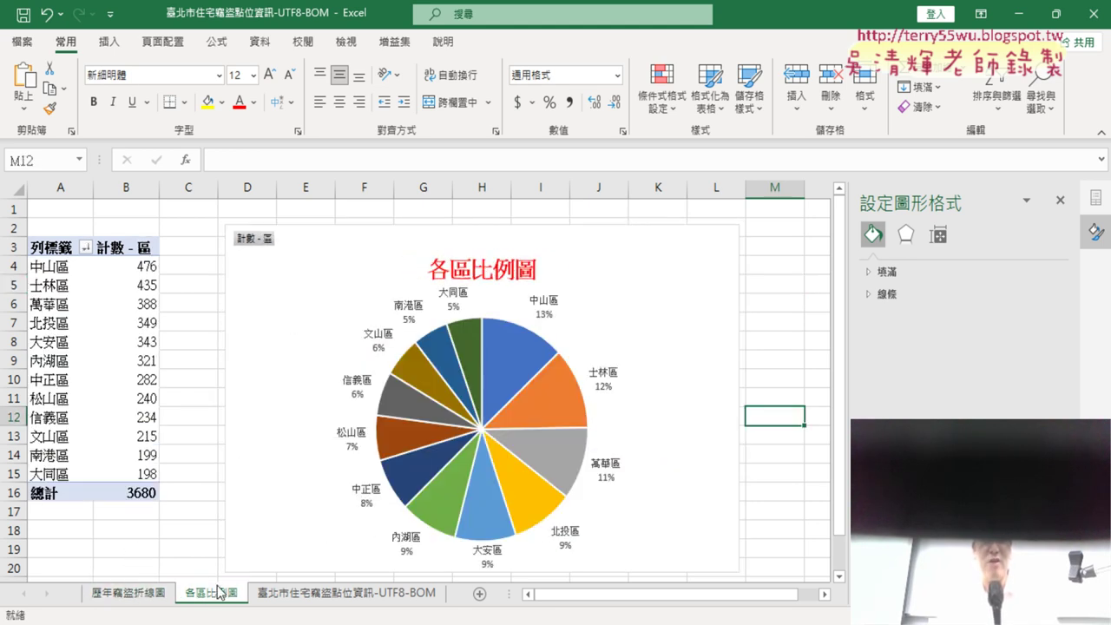
pyautogui.click(138, 595)
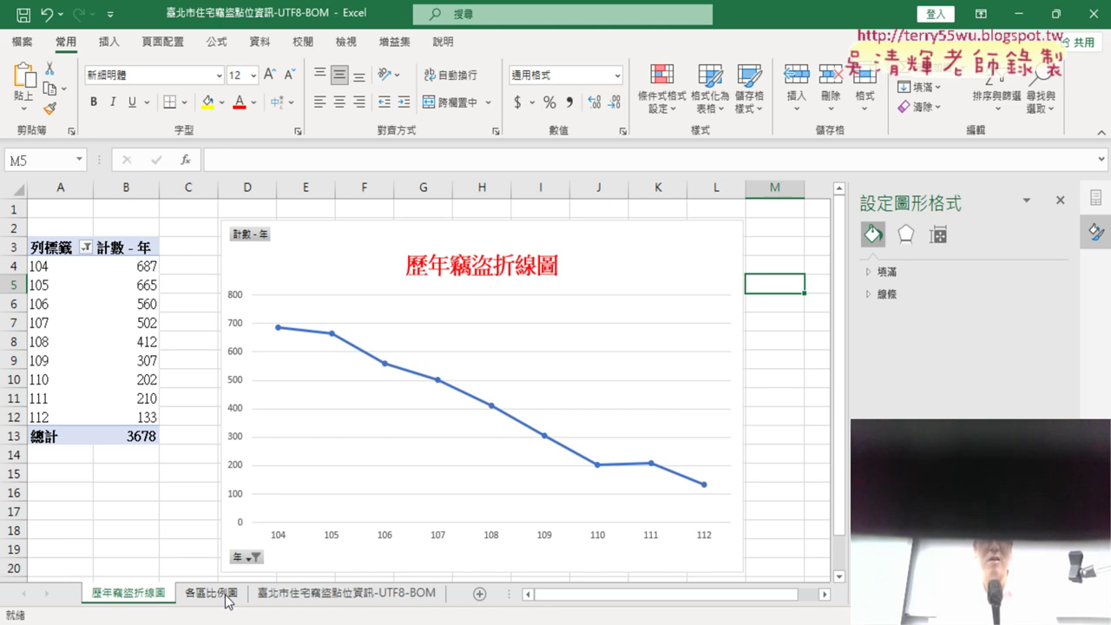
pyautogui.click(227, 596)
pyautogui.click(134, 595)
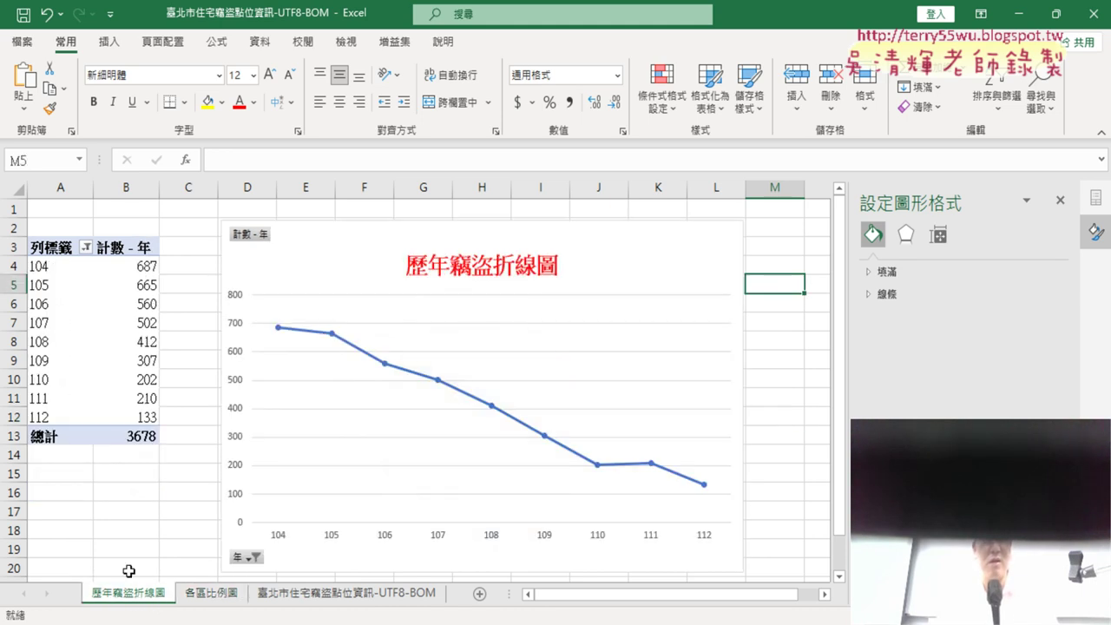
pyautogui.click(85, 247)
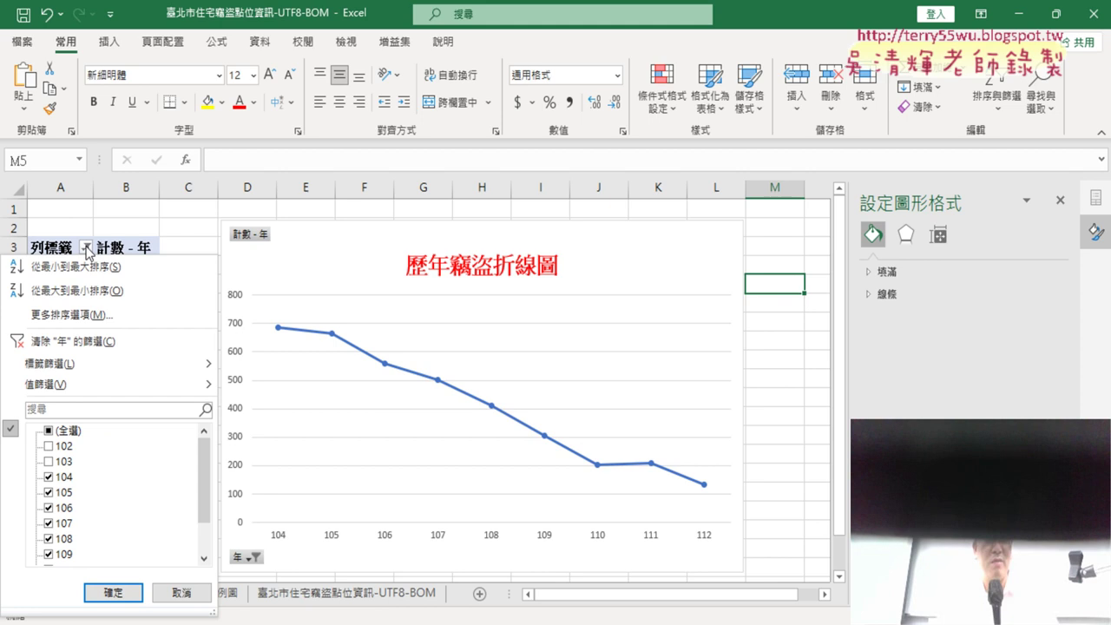
pyautogui.scroll(-2, 90, 538)
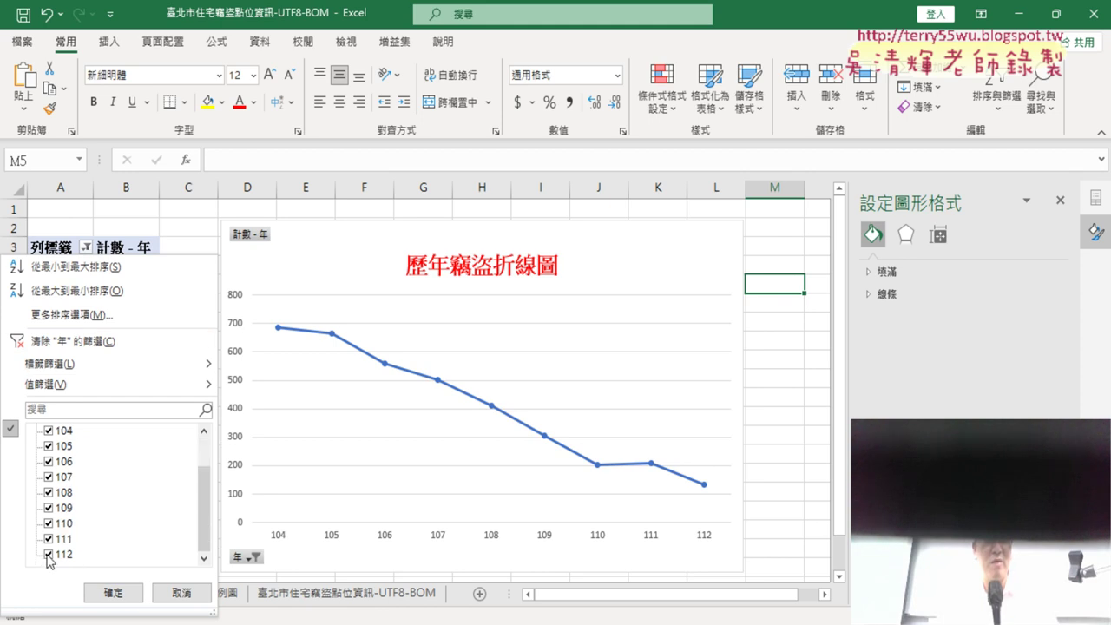
pyautogui.click(48, 554)
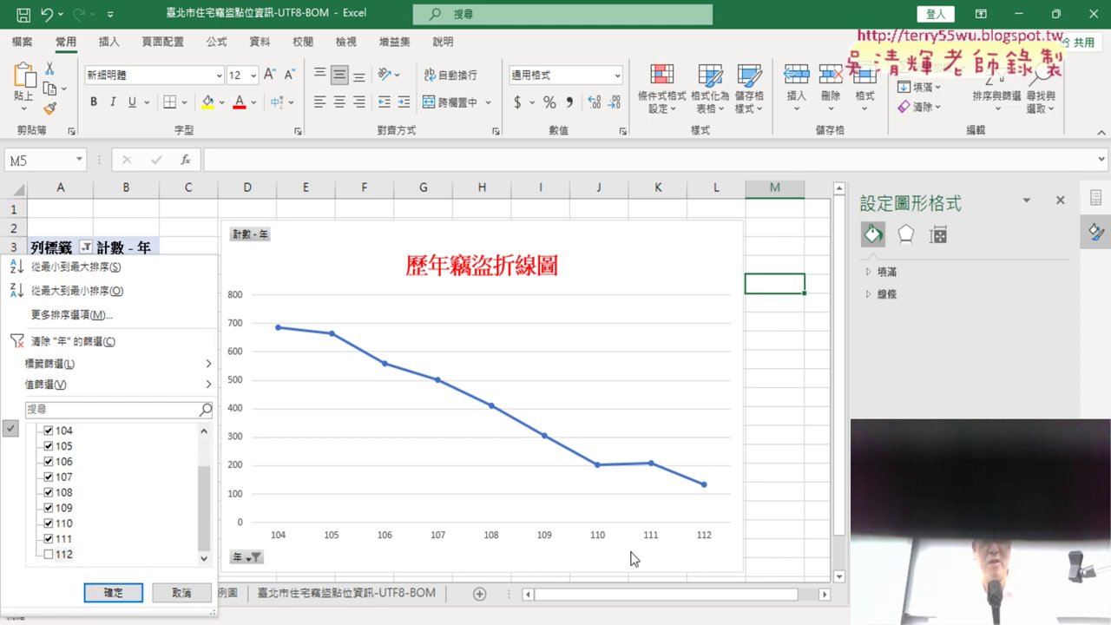
pyautogui.click(114, 594)
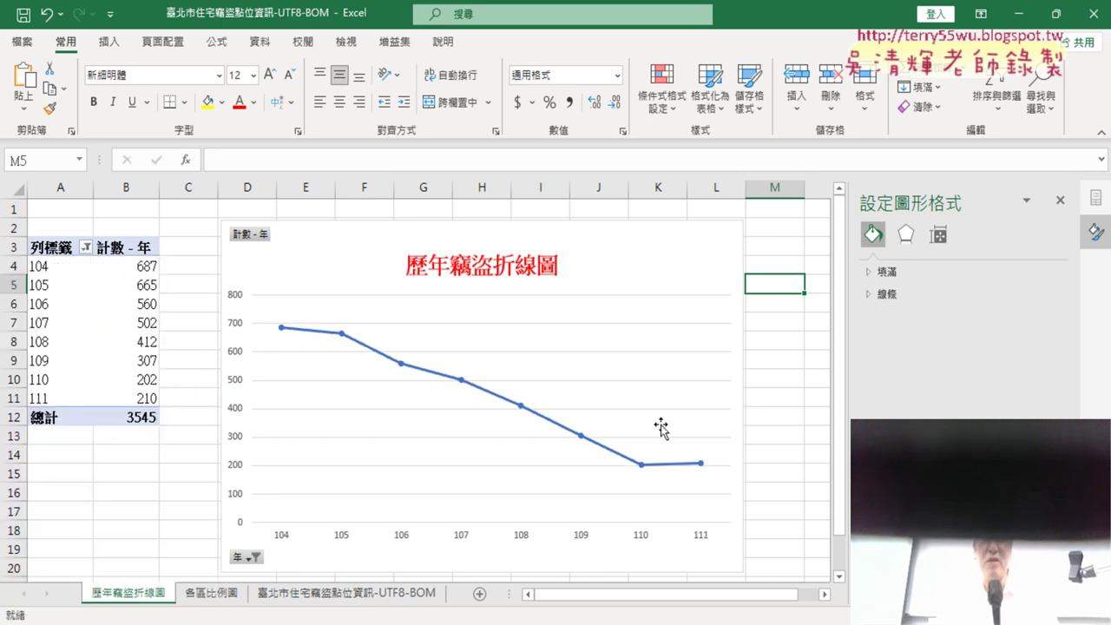
pyautogui.click(227, 597)
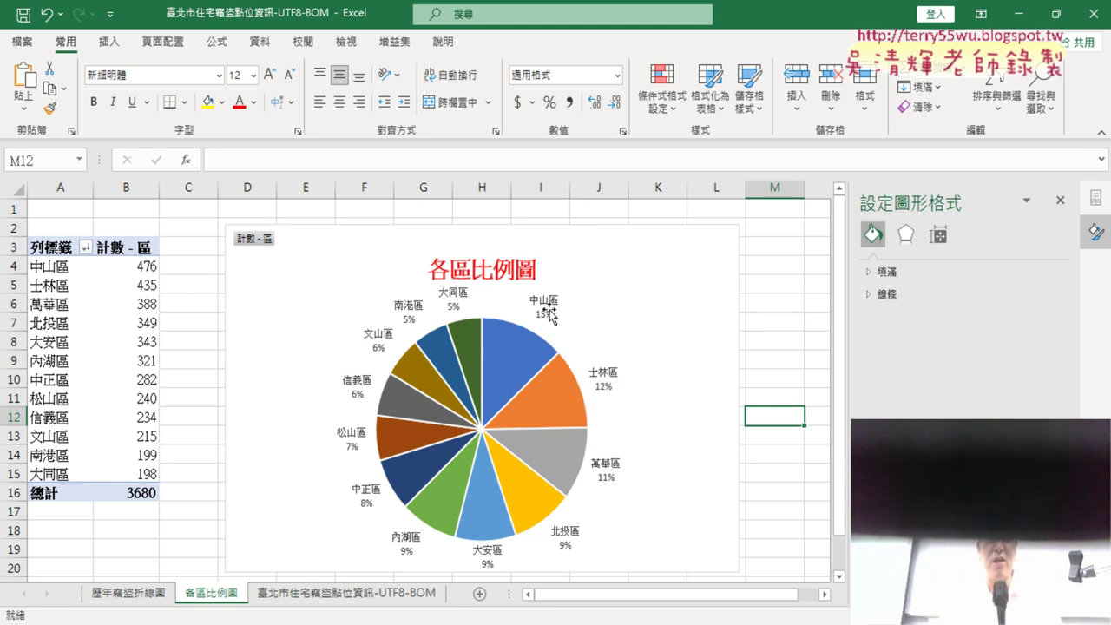
# Step: Pull the 13% 中山區 slice slightly away from the rest of the pie
pyautogui.click(499, 370)
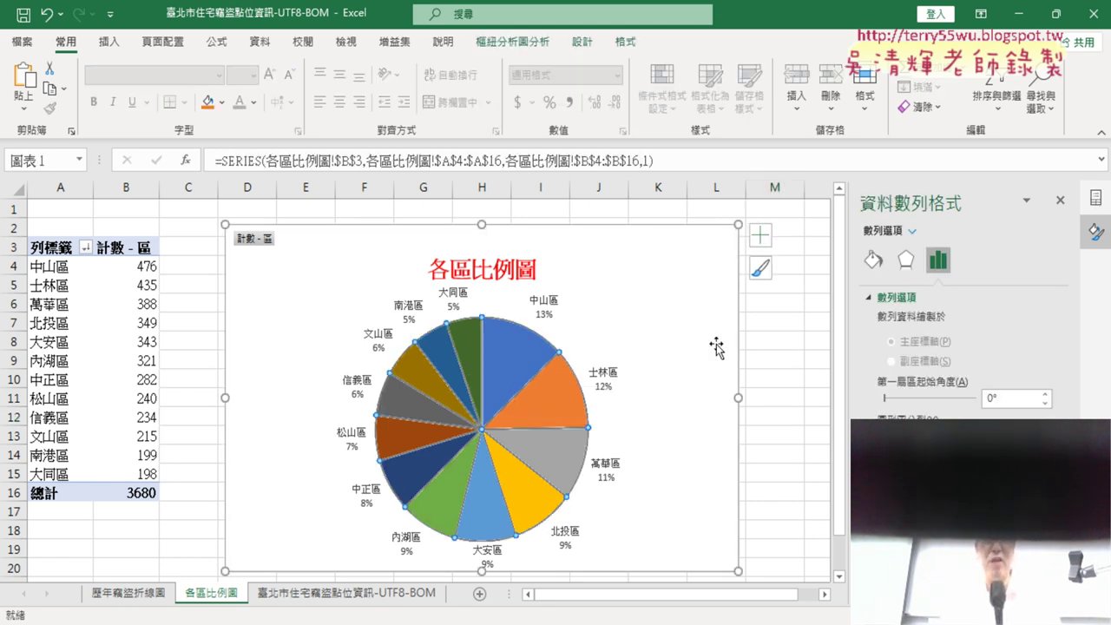
pyautogui.click(506, 366)
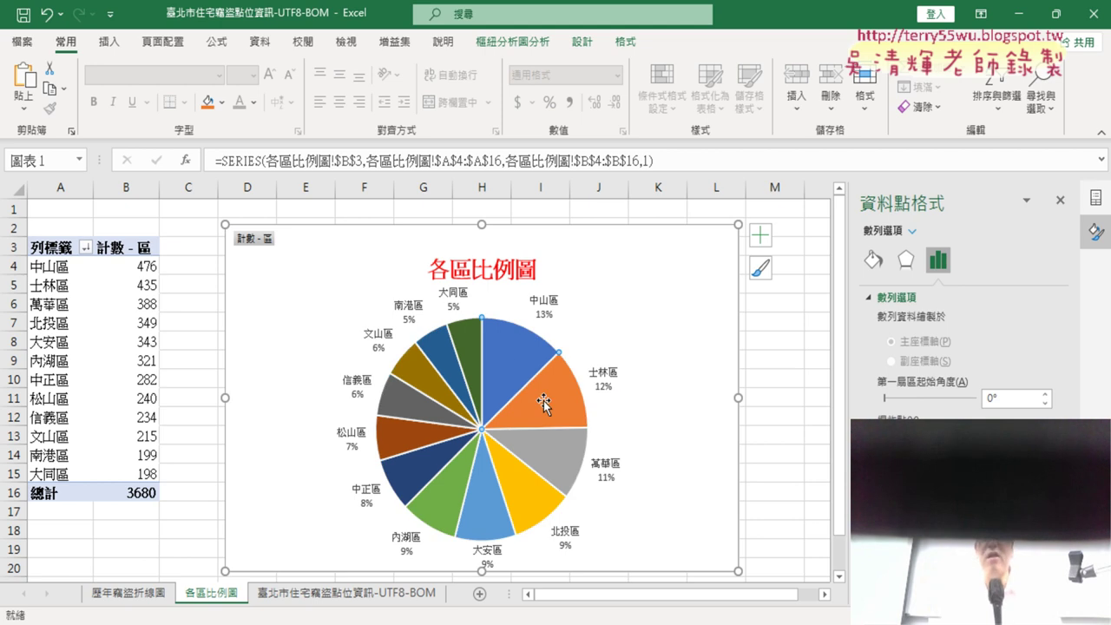
pyautogui.moveTo(543, 401)
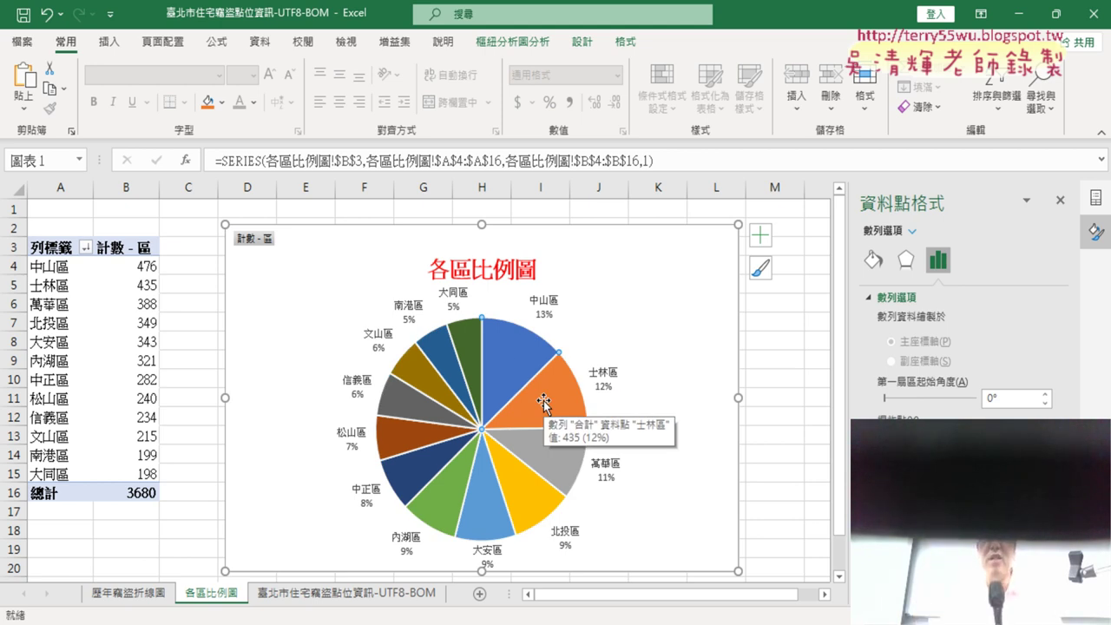
pyautogui.moveTo(503, 373); pyautogui.dragTo(505, 363)
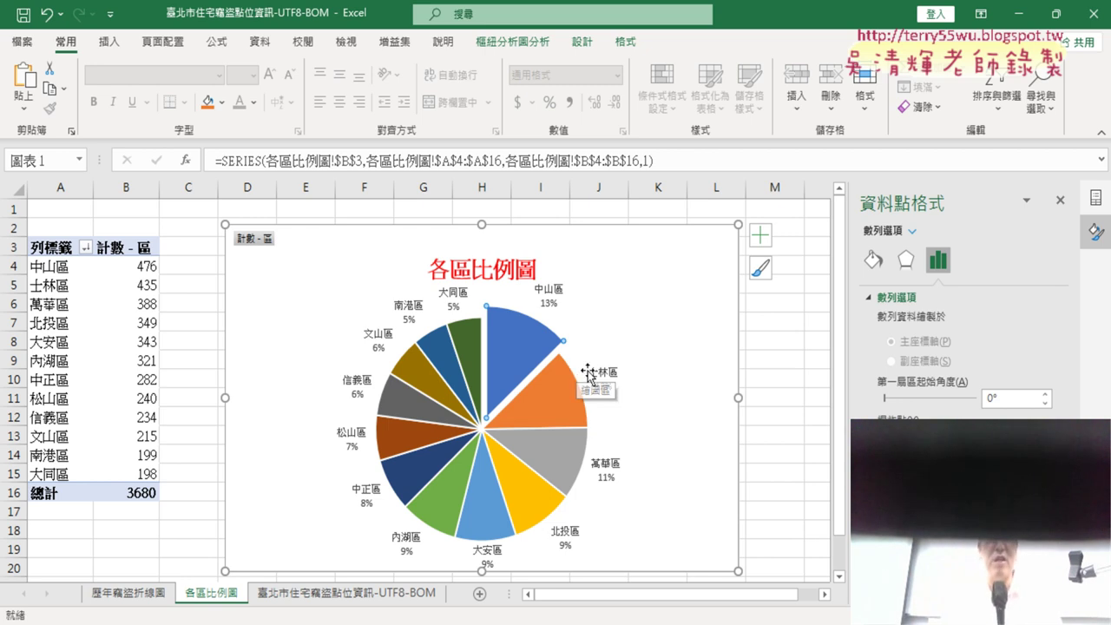
pyautogui.click(786, 390)
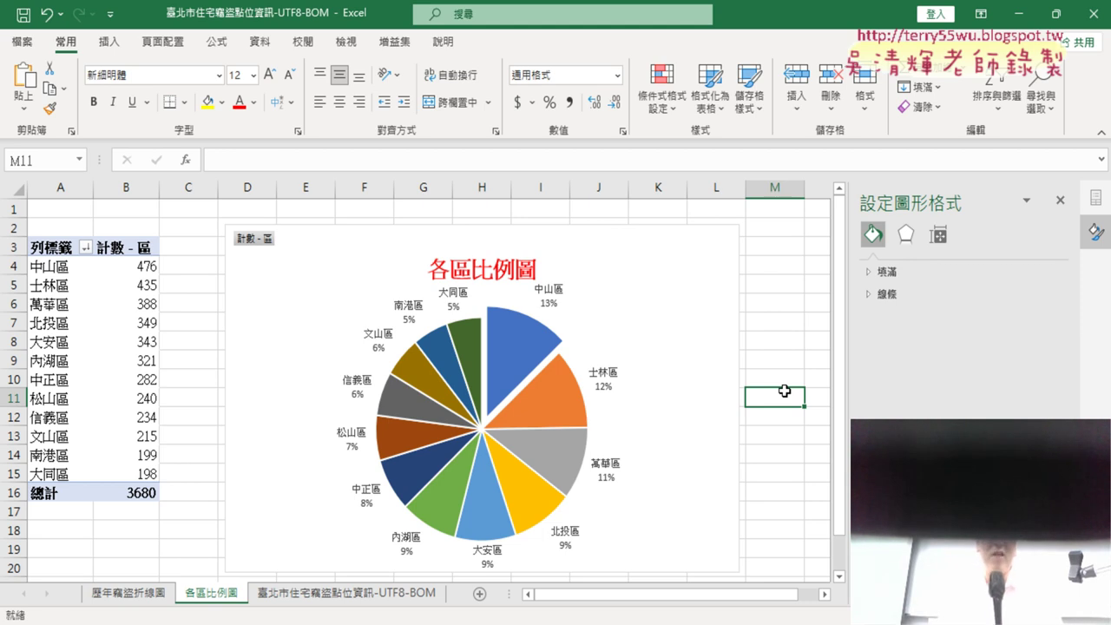
pyautogui.click(57, 270)
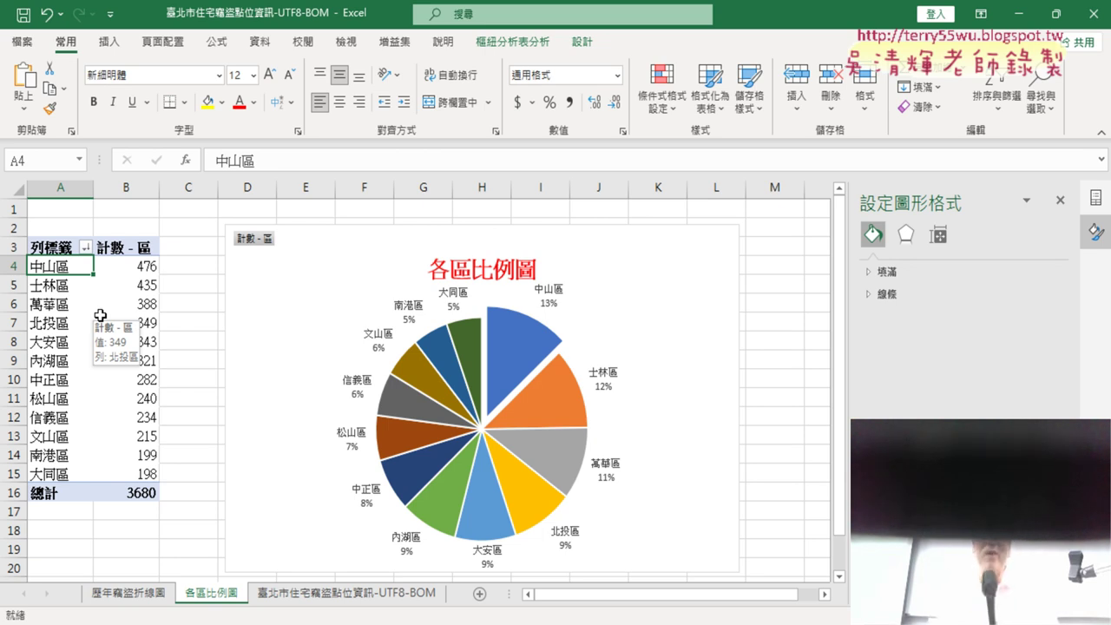
pyautogui.click(135, 267)
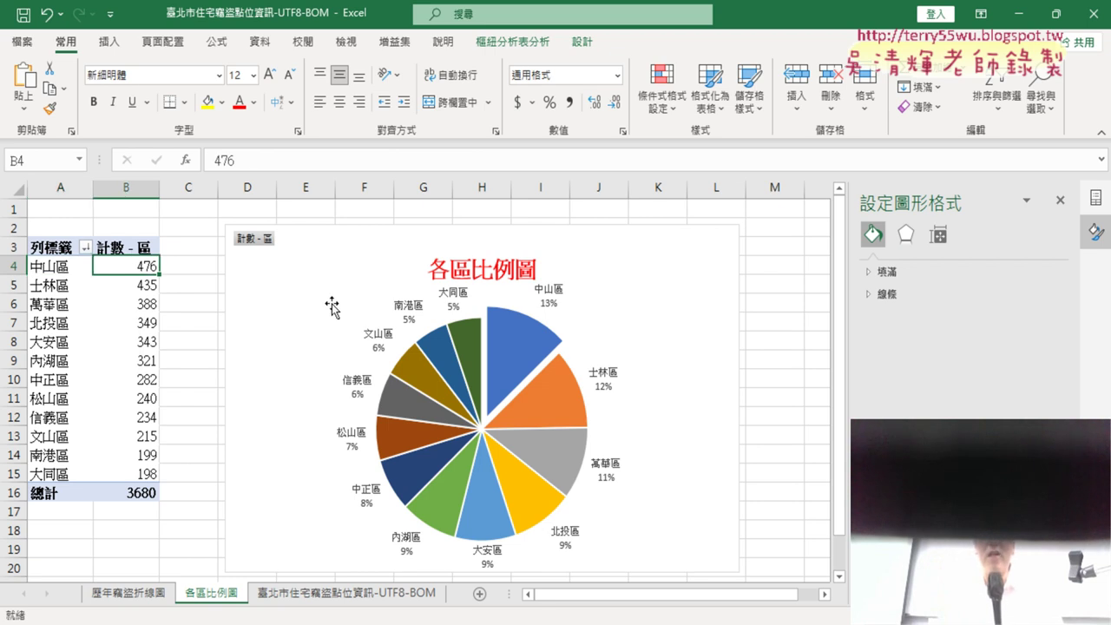
# Step: Drill down on the 中山區 count 476 to list its detail records on 工作表3
pyautogui.doubleClick(137, 267)
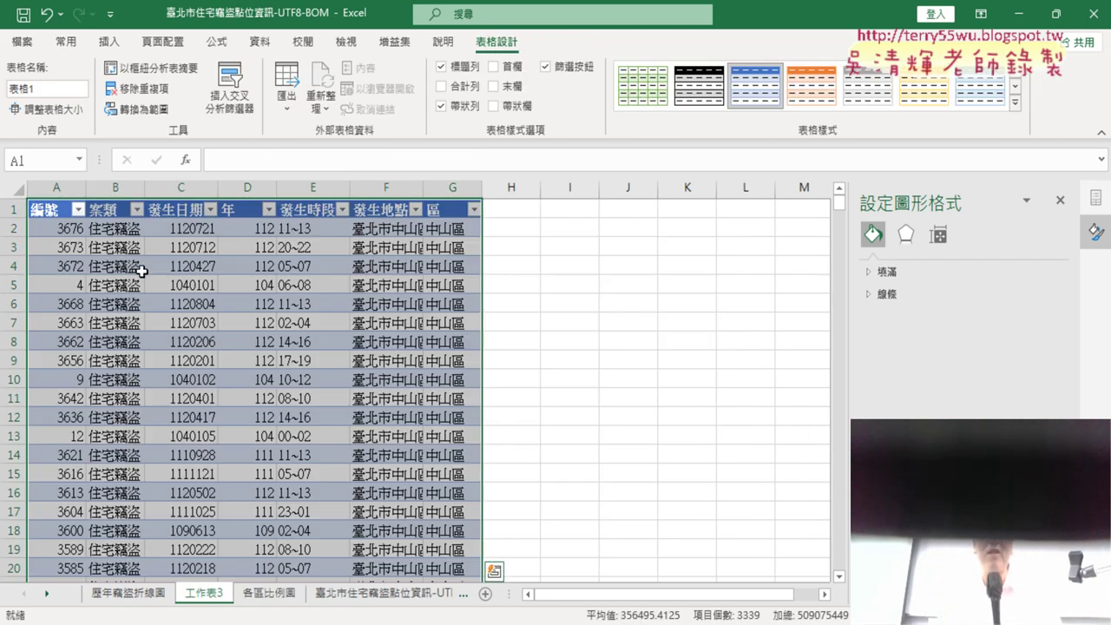
pyautogui.click(246, 601)
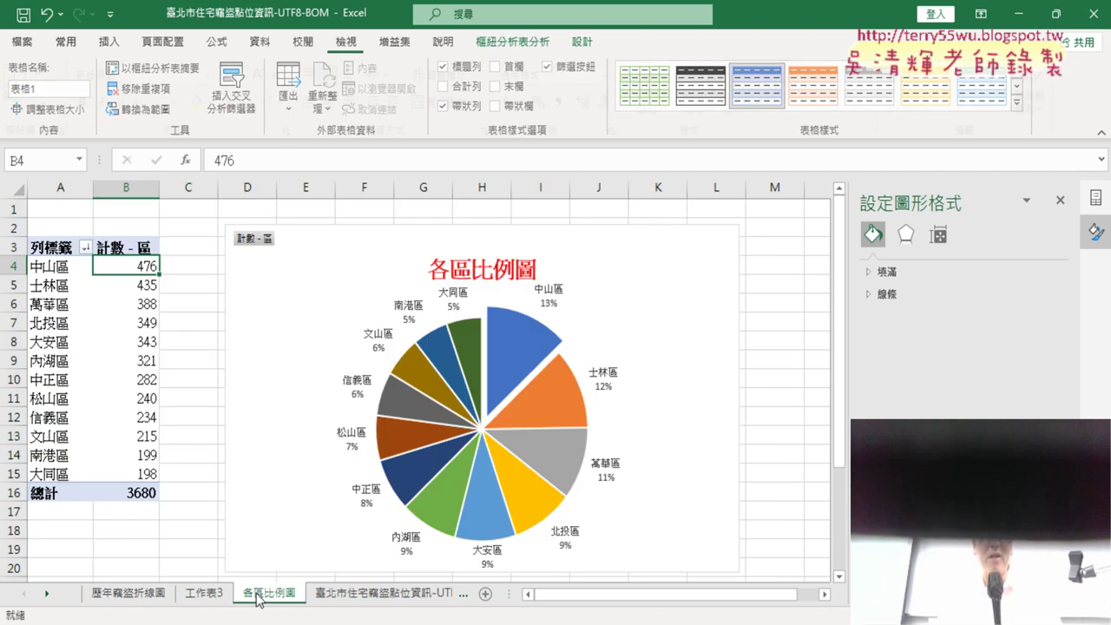
pyautogui.click(205, 599)
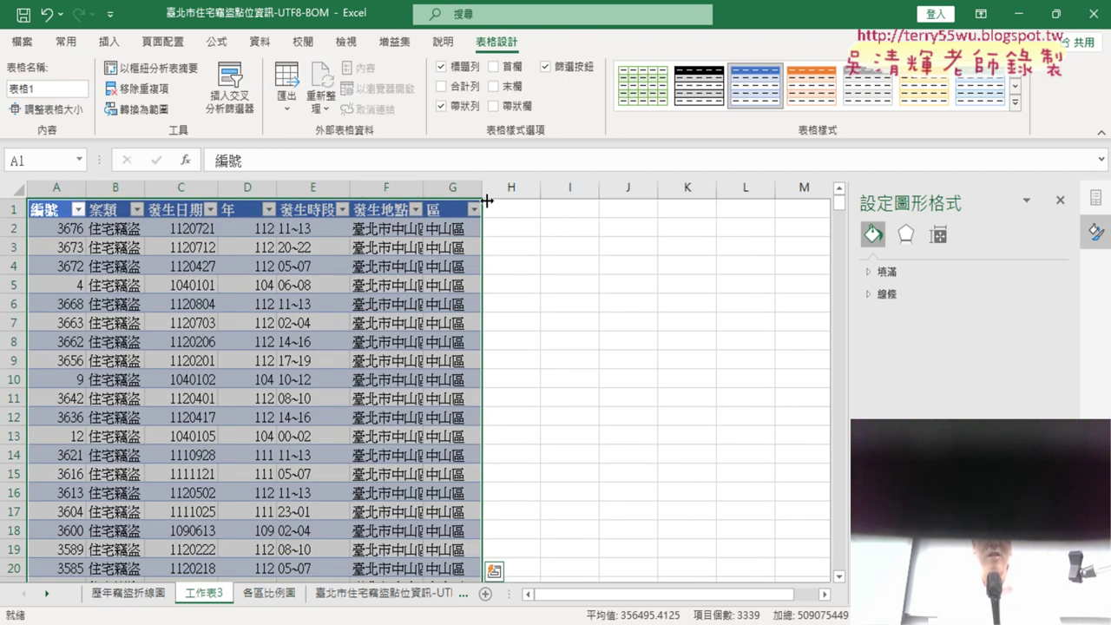
# Step: Autofit column F and review the 發生地點 addresses down to the last record
pyautogui.doubleClick(424, 186)
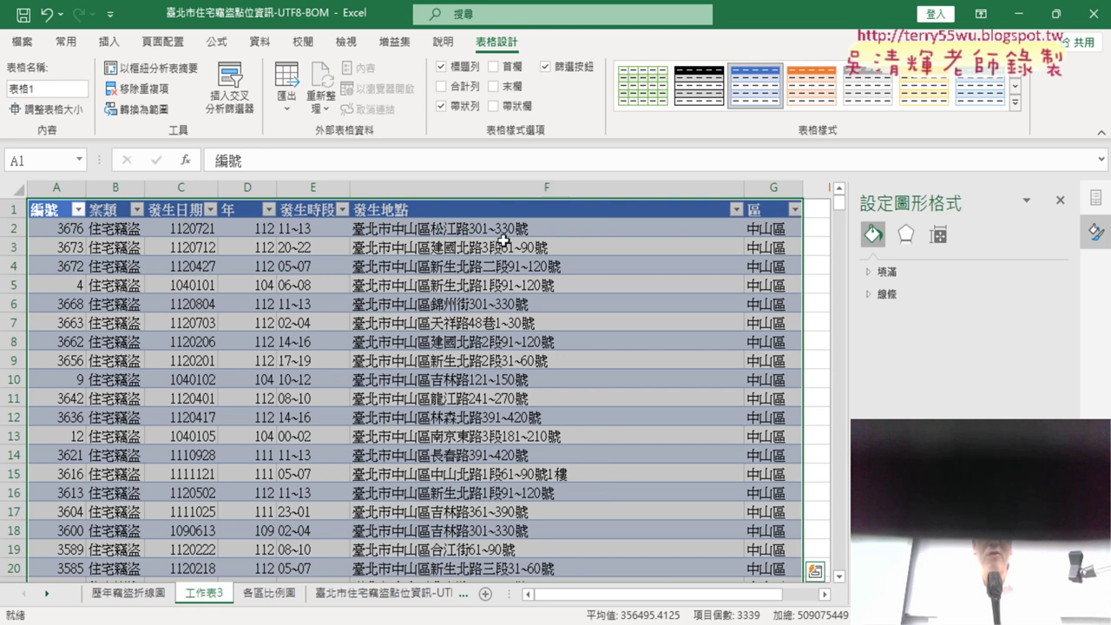
pyautogui.scroll(-3, 517, 460)
pyautogui.scroll(-10, 517, 460)
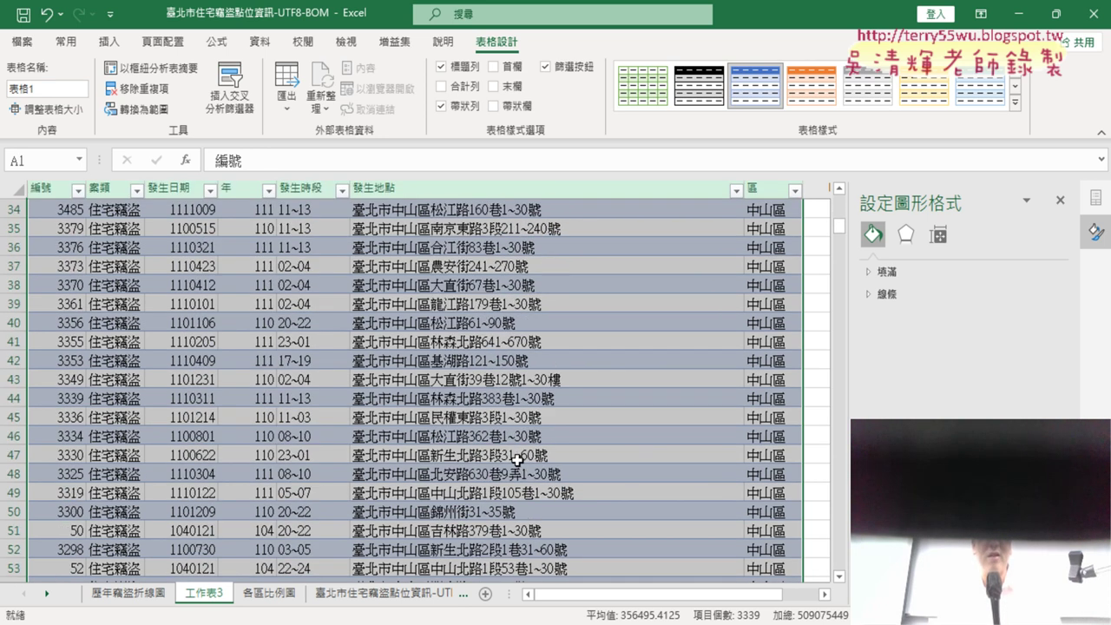
pyautogui.scroll(-12, 512, 451)
pyautogui.scroll(4, 508, 448)
pyautogui.scroll(5, 503, 443)
pyautogui.scroll(8, 503, 443)
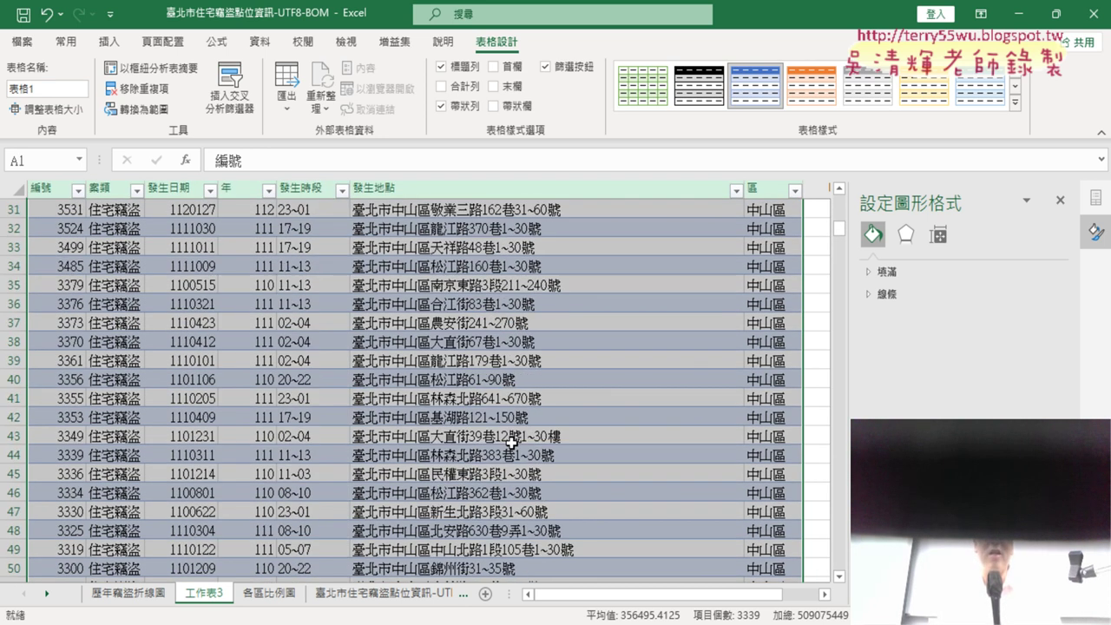
pyautogui.scroll(8, 499, 430)
pyautogui.scroll(3, 499, 417)
pyautogui.click(539, 184)
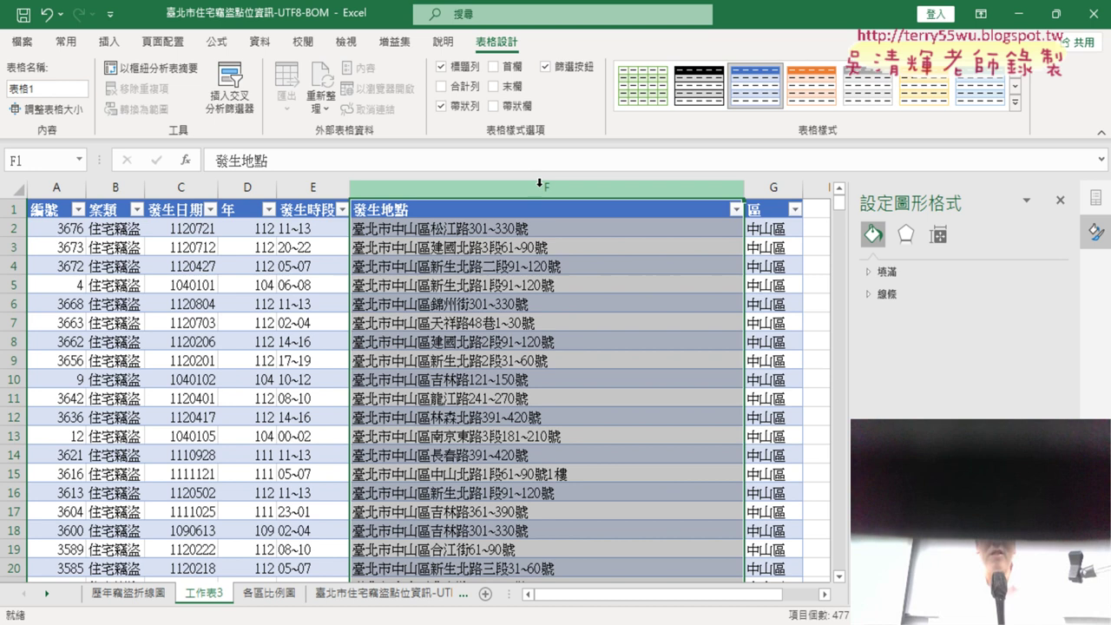
pyautogui.click(532, 206)
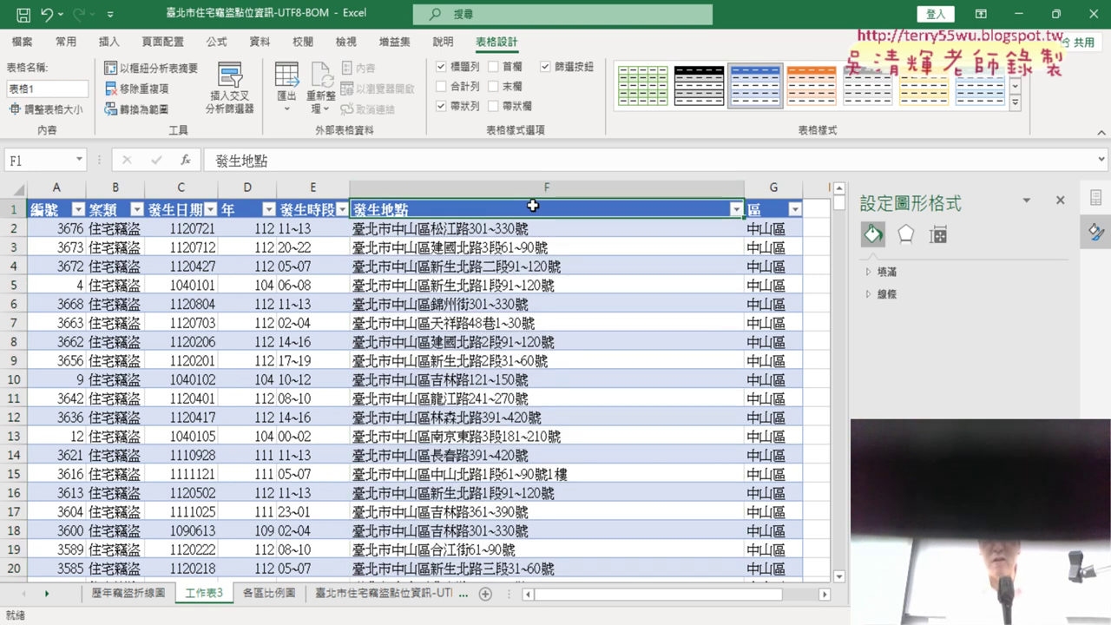
pyautogui.hotkey('ctrl', 'Down')
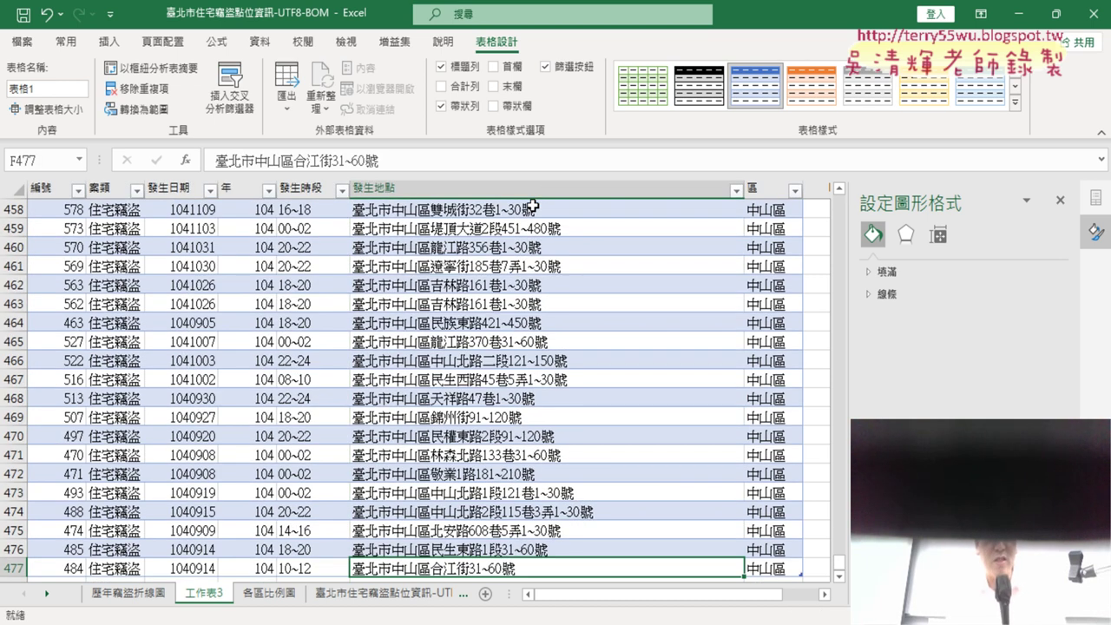
pyautogui.hotkey('ctrl', 'Up')
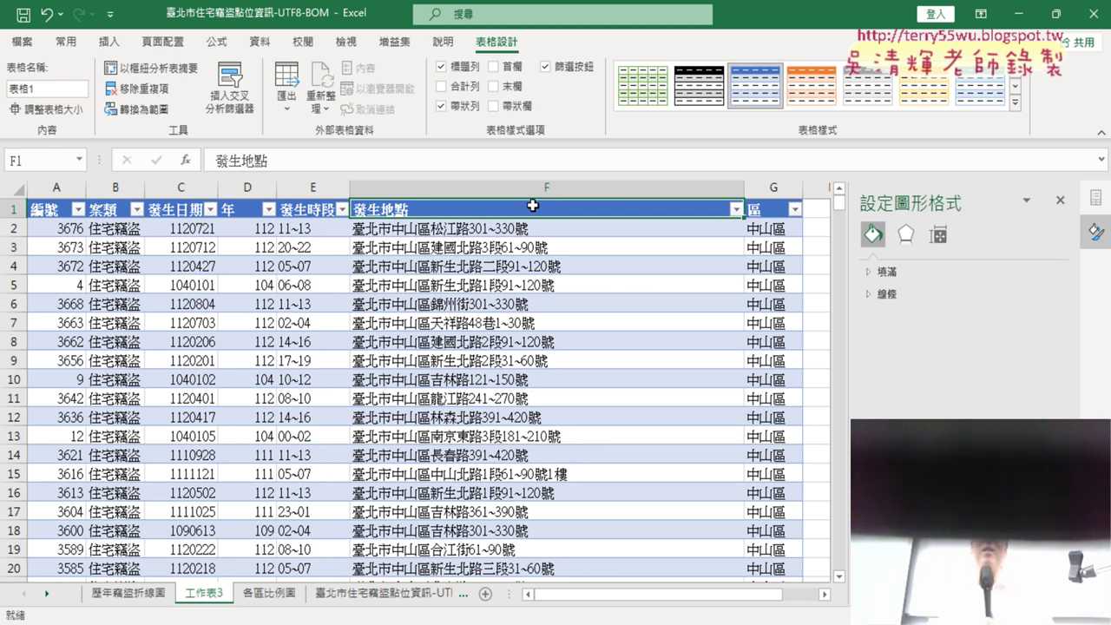
# Step: Delete 工作表3 and drill down on 476 again to create 工作表4
pyautogui.rightClick(215, 597)
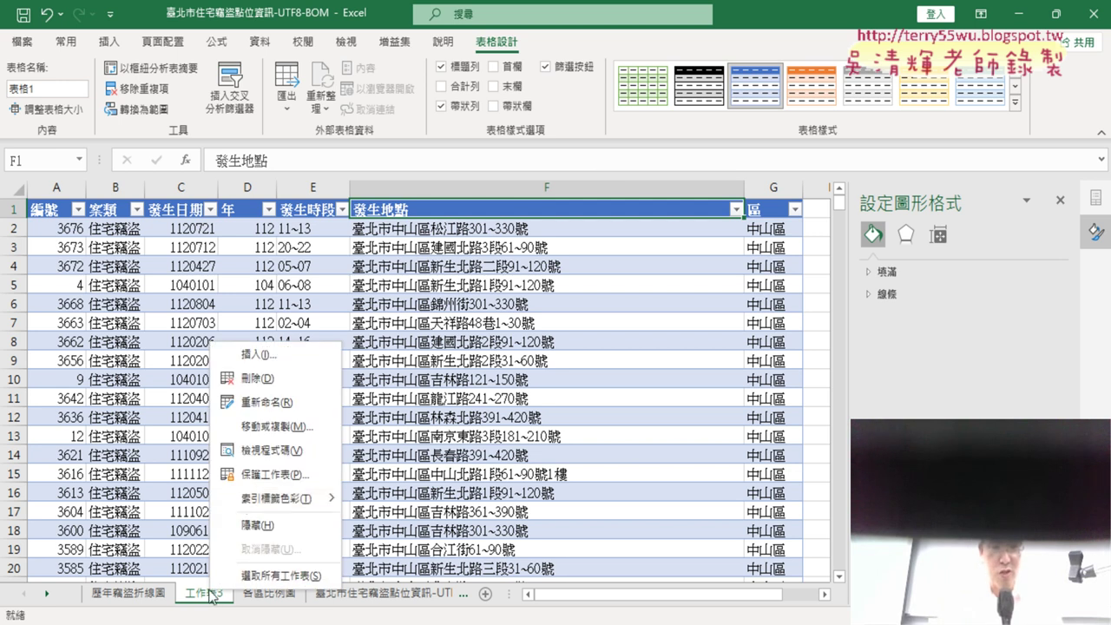
pyautogui.click(267, 376)
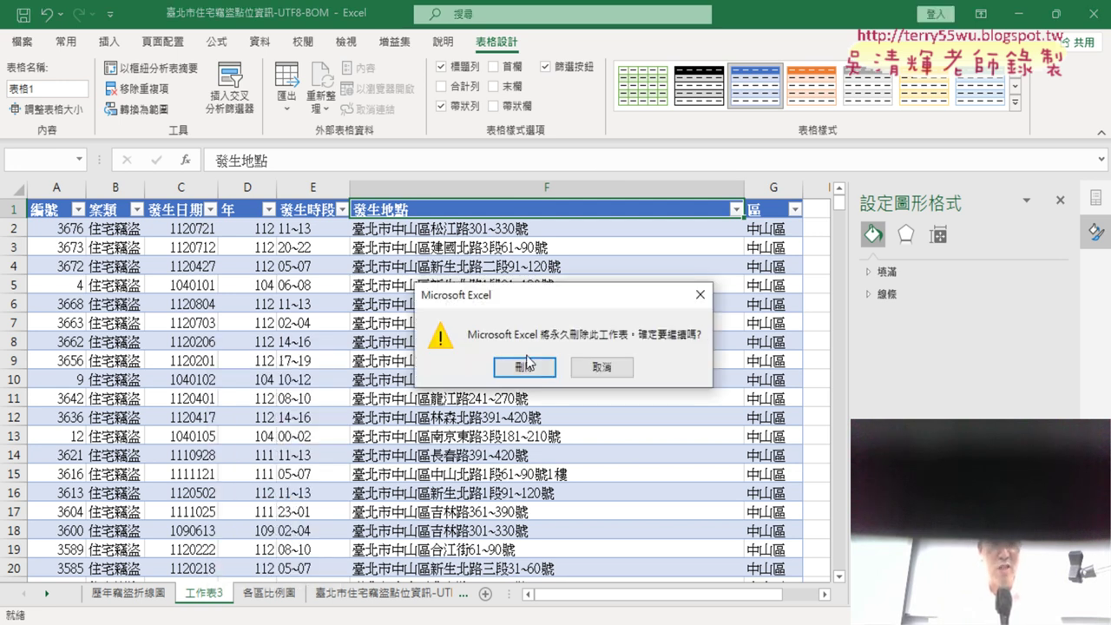
pyautogui.click(527, 365)
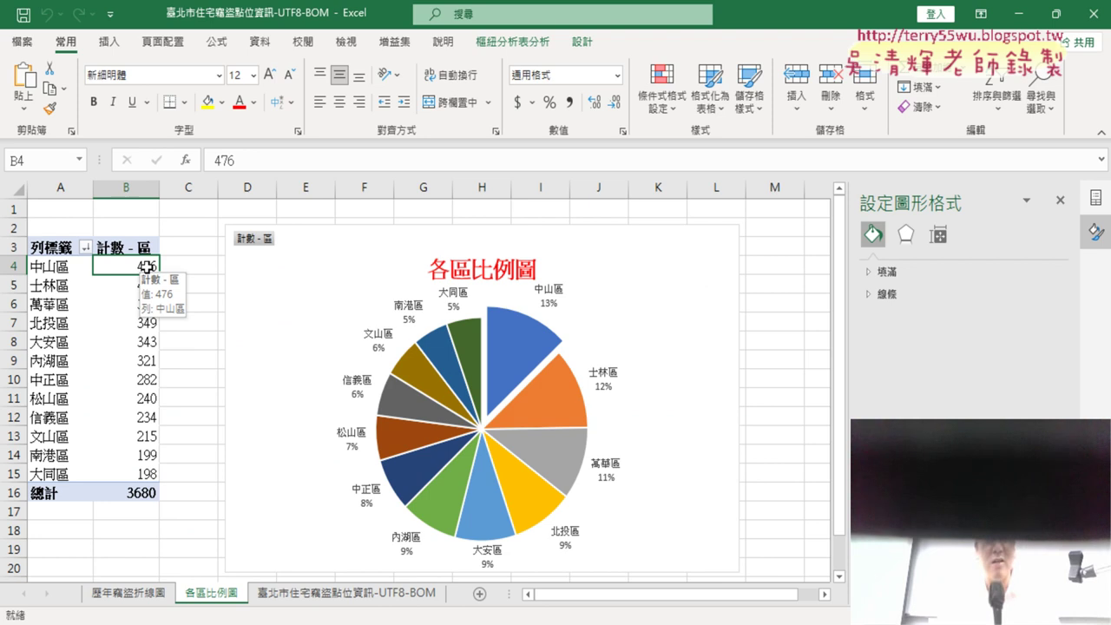
pyautogui.doubleClick(145, 266)
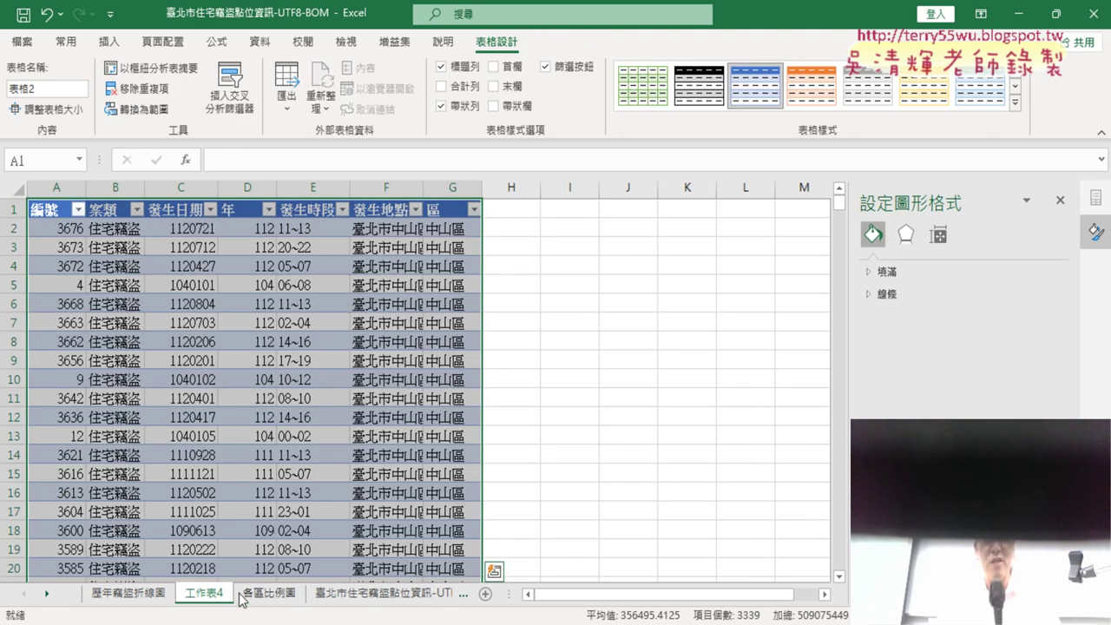
# Step: Autofit column F on 工作表4 to show the full addresses
pyautogui.click(269, 595)
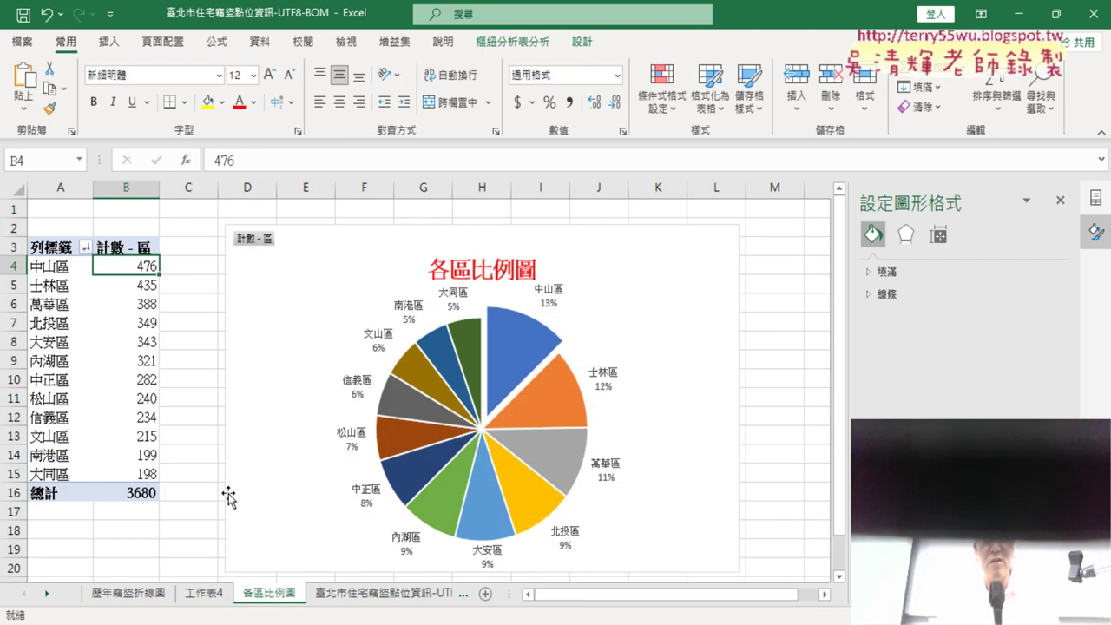
pyautogui.click(208, 595)
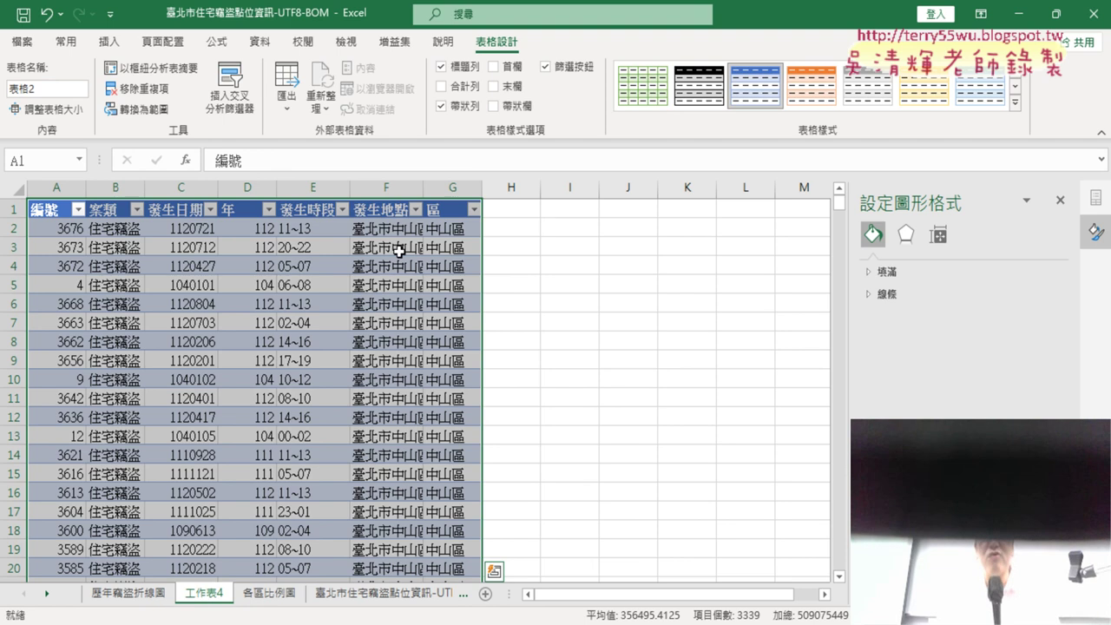
pyautogui.doubleClick(424, 188)
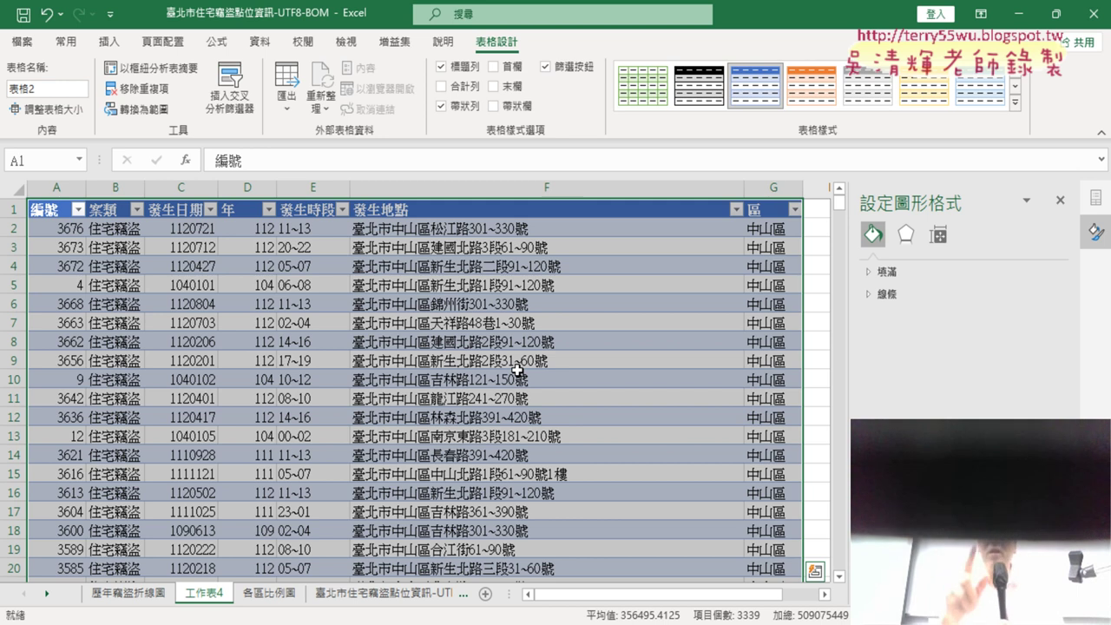
# Step: Delete the 工作表4 sheet, confirming the deletion
pyautogui.rightClick(213, 597)
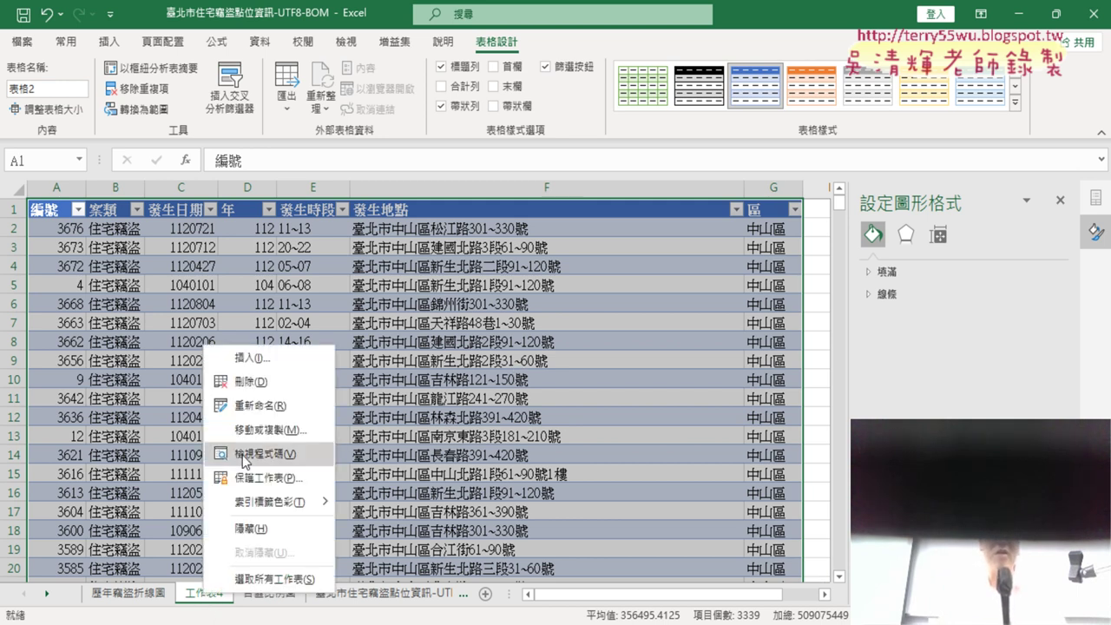
pyautogui.click(258, 382)
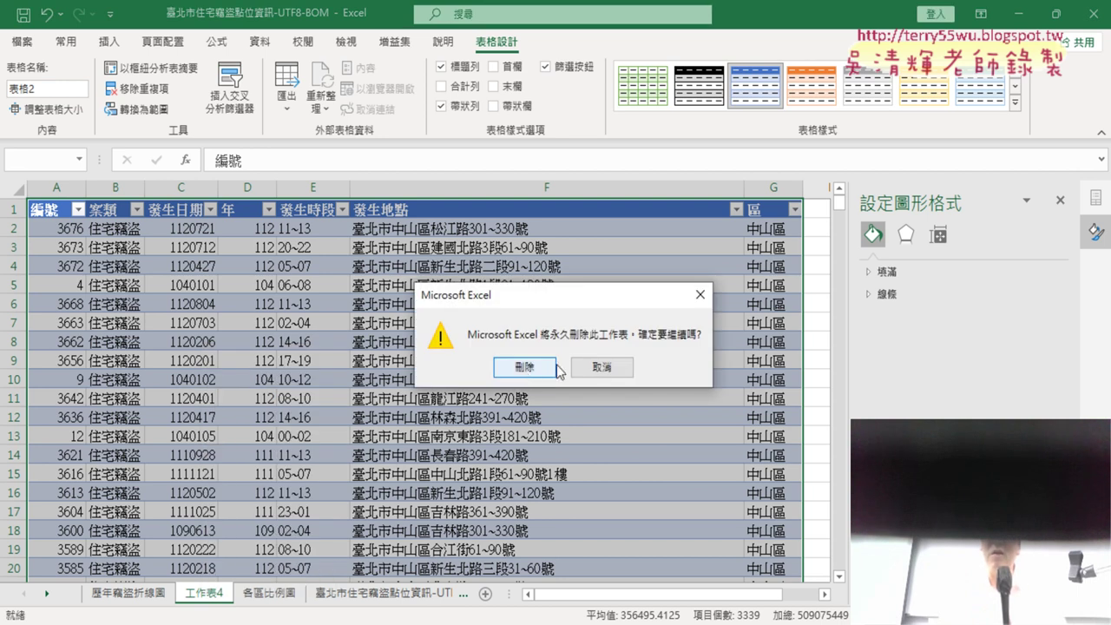
pyautogui.click(525, 371)
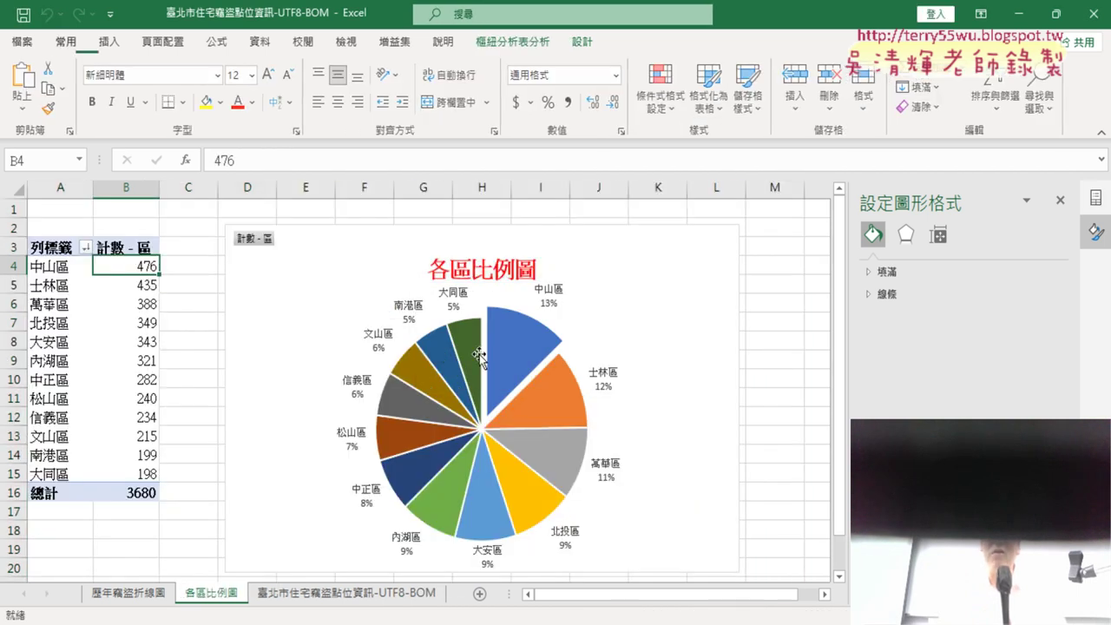
pyautogui.click(143, 287)
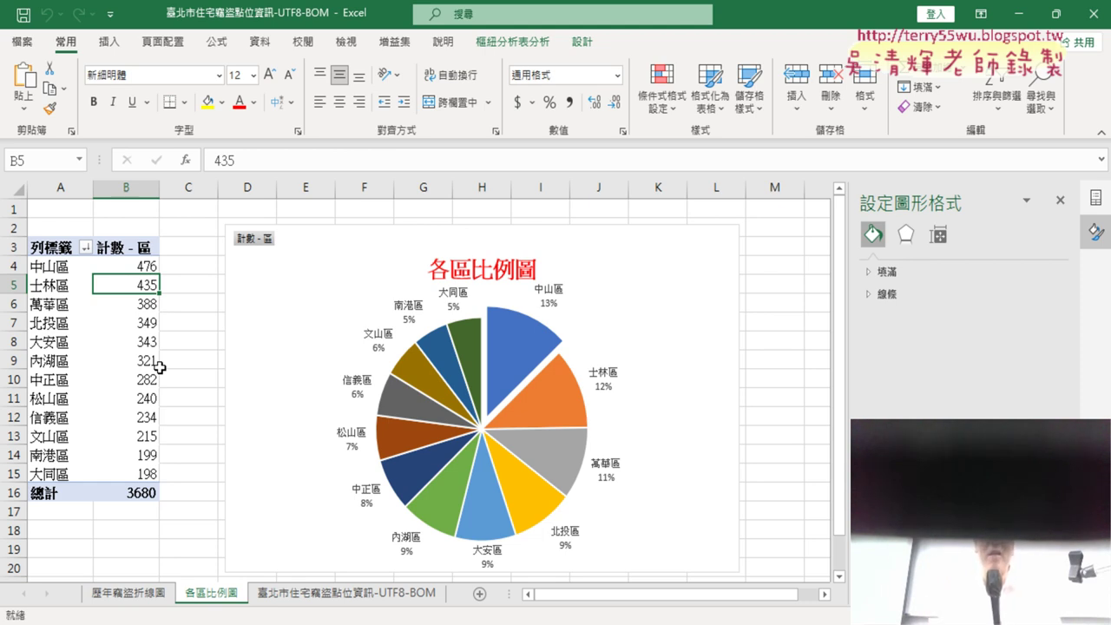
# Step: Select column F on the data sheet, close 設定圖形格式, and return to 各區比例圖
pyautogui.click(371, 595)
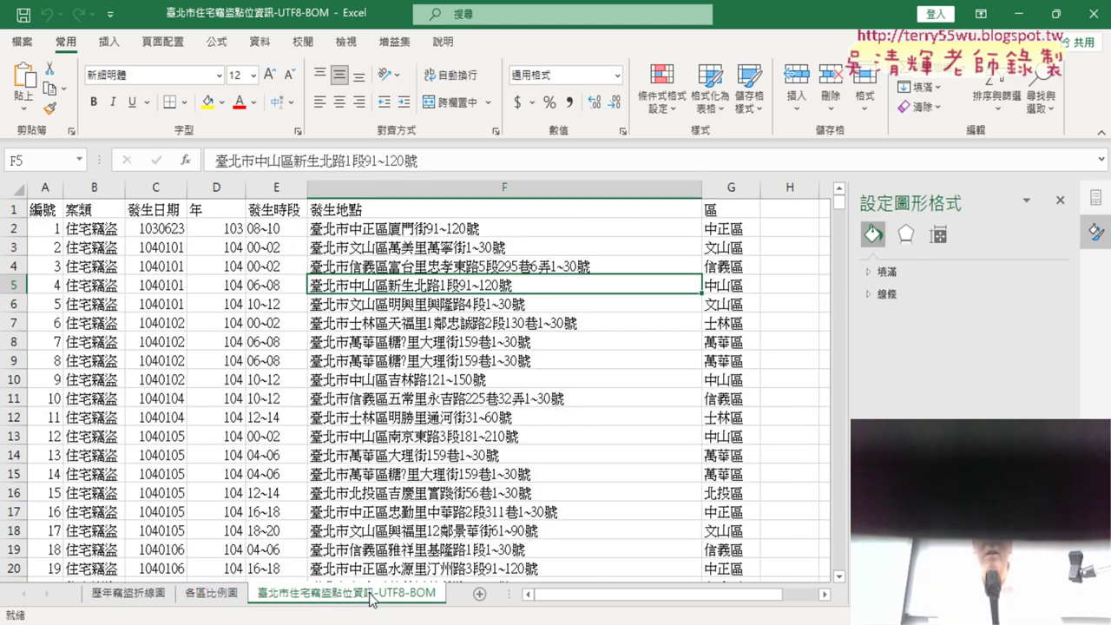
pyautogui.click(527, 188)
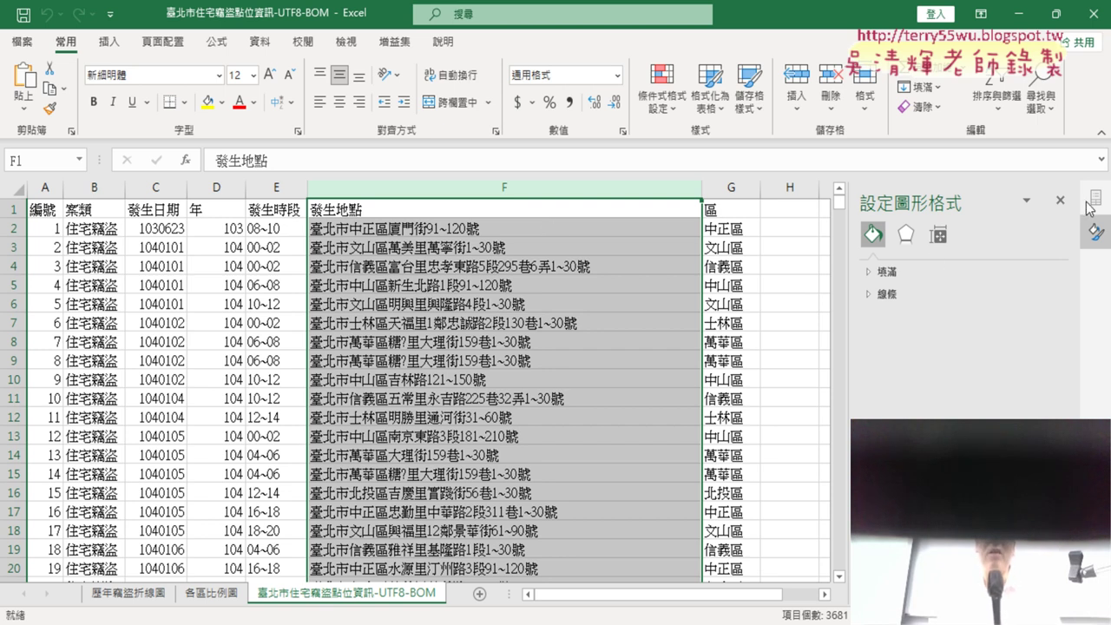
pyautogui.click(1060, 200)
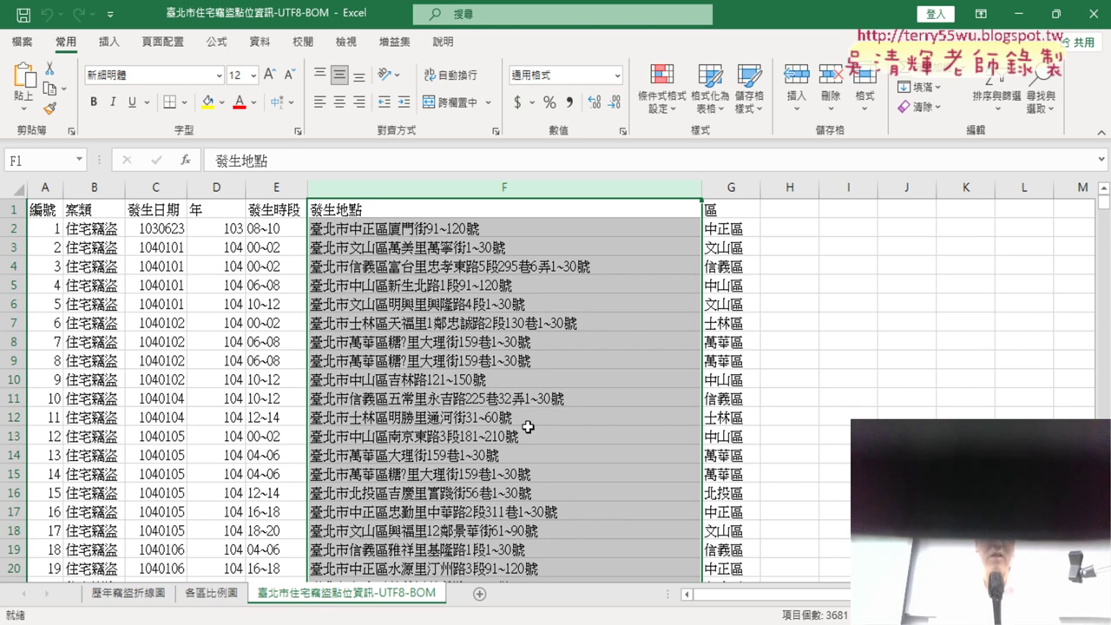
pyautogui.click(215, 594)
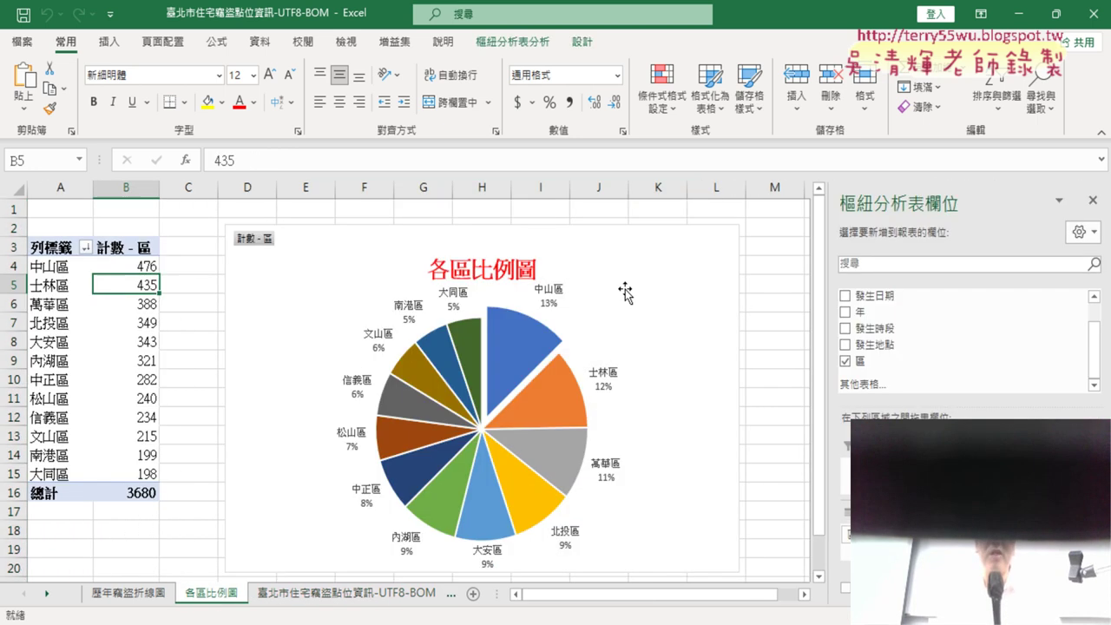
# Step: Push the 中山區 slice back in, then pull it out only slightly
pyautogui.click(526, 418)
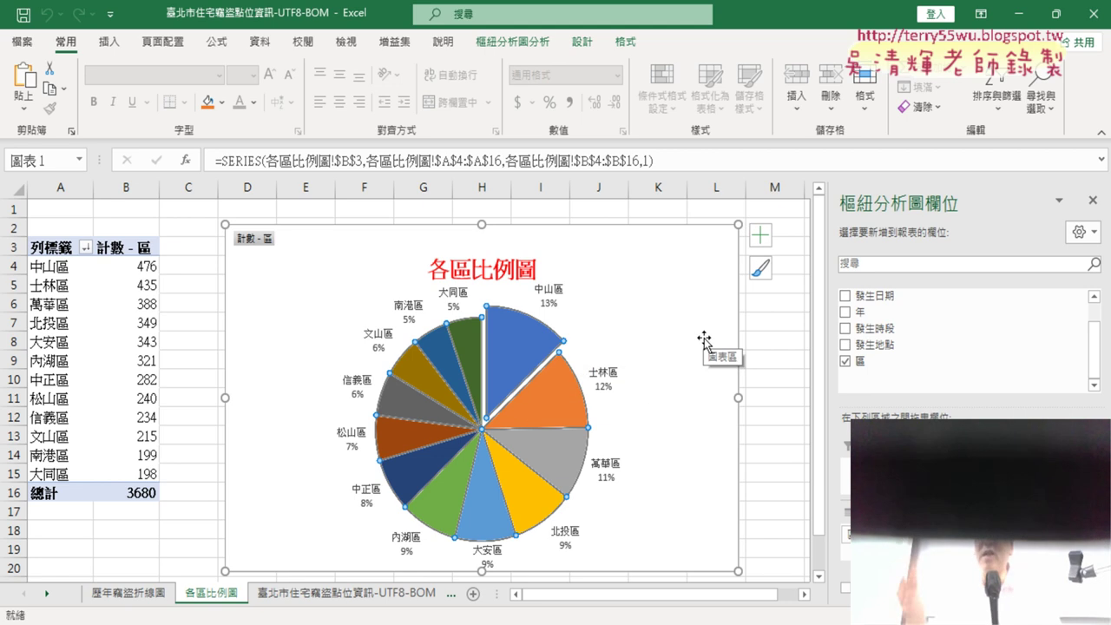
pyautogui.click(519, 352)
pyautogui.moveTo(519, 351); pyautogui.dragTo(504, 373)
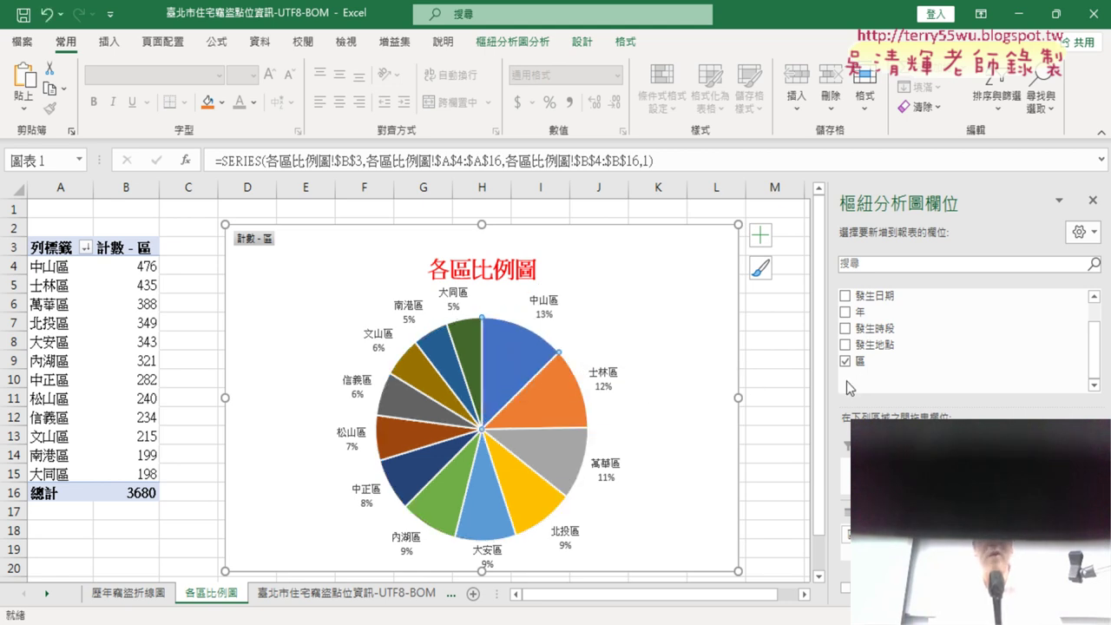
pyautogui.click(790, 384)
pyautogui.click(539, 407)
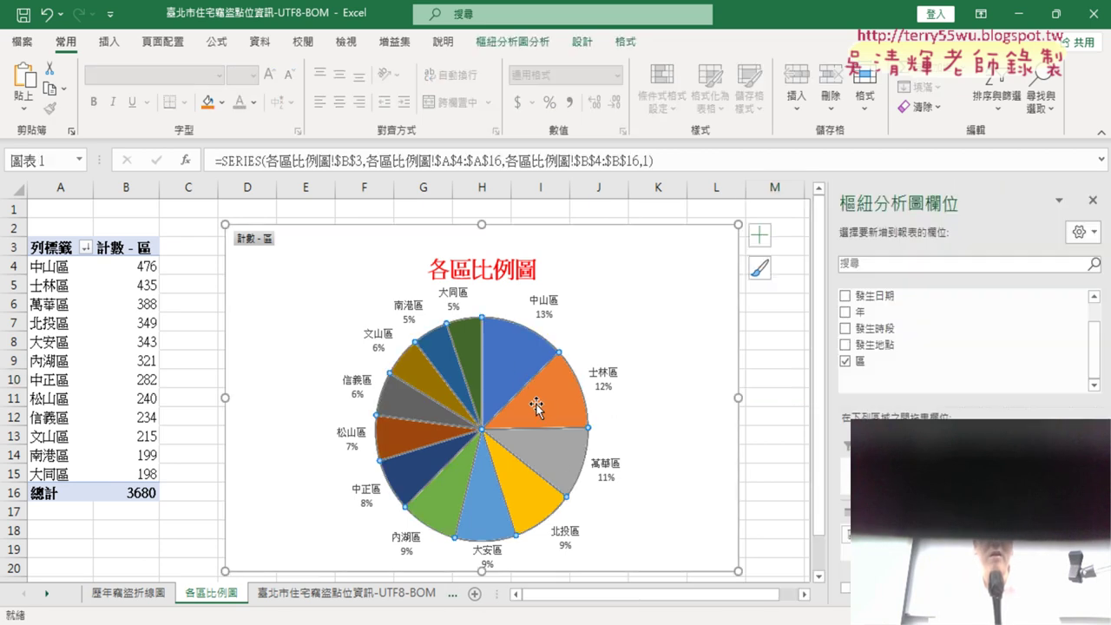
pyautogui.click(512, 351)
pyautogui.moveTo(512, 351); pyautogui.dragTo(512, 368)
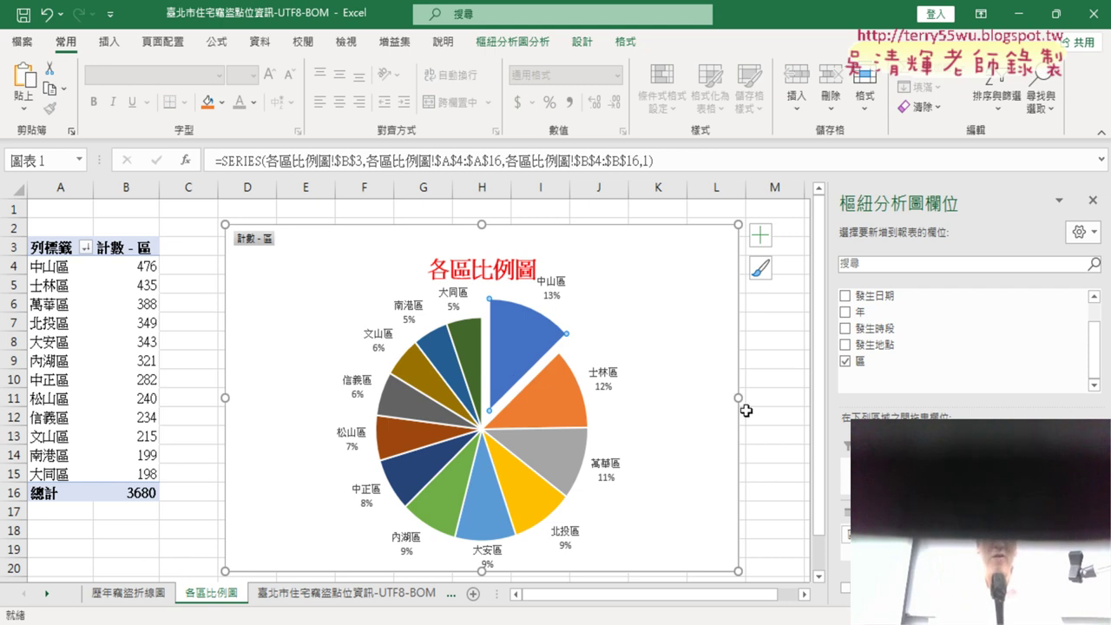
pyautogui.click(772, 415)
pyautogui.click(589, 427)
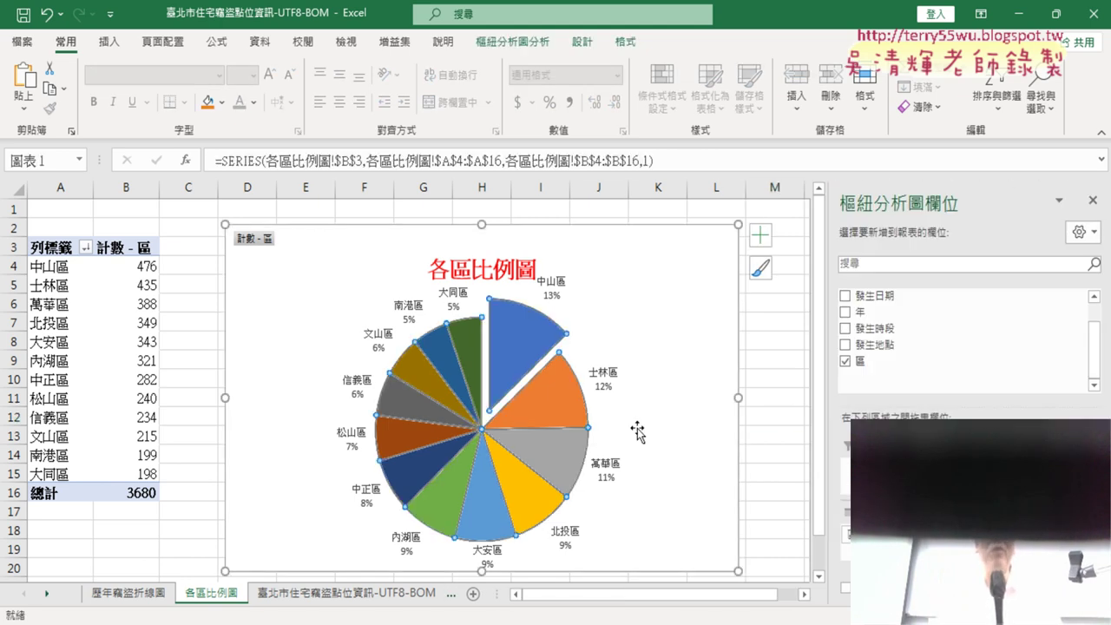
pyautogui.click(507, 336)
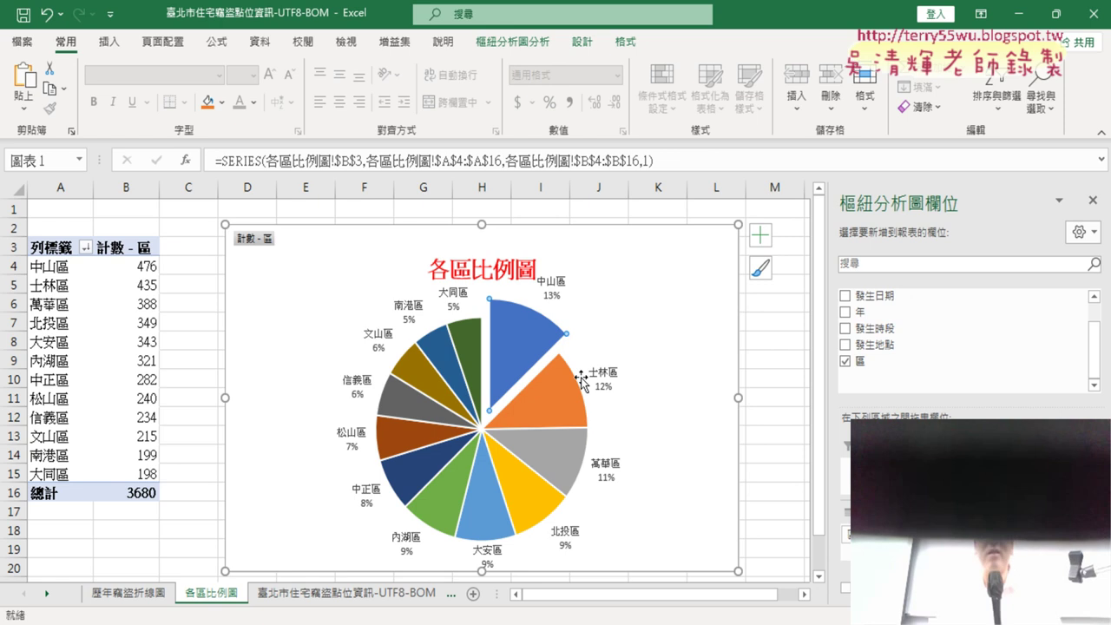
pyautogui.moveTo(525, 346); pyautogui.dragTo(516, 397)
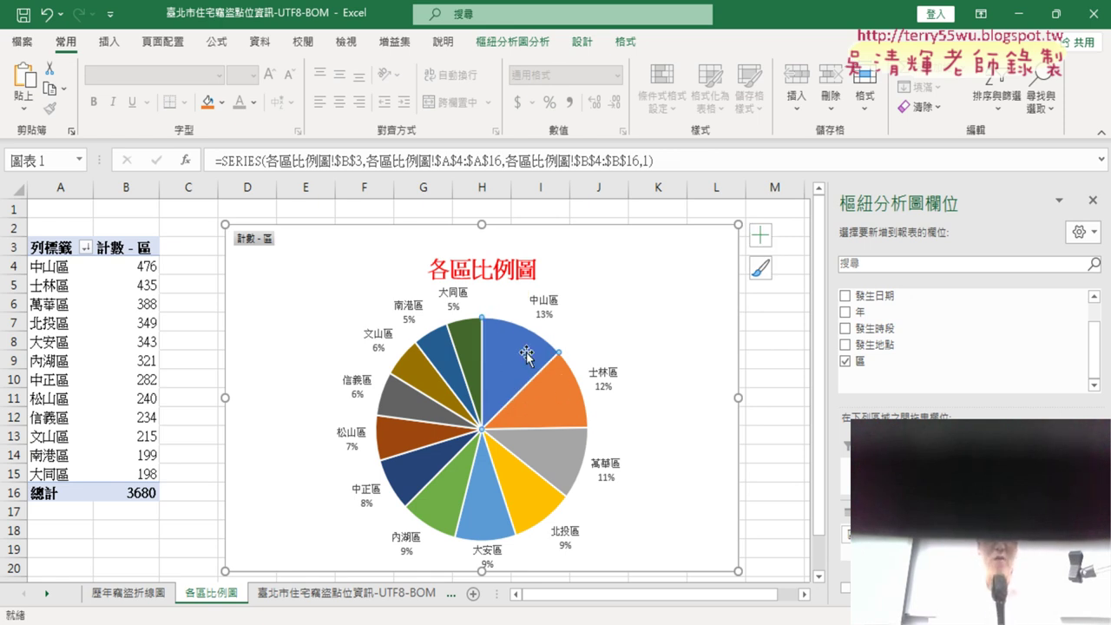
pyautogui.moveTo(507, 354); pyautogui.dragTo(521, 341)
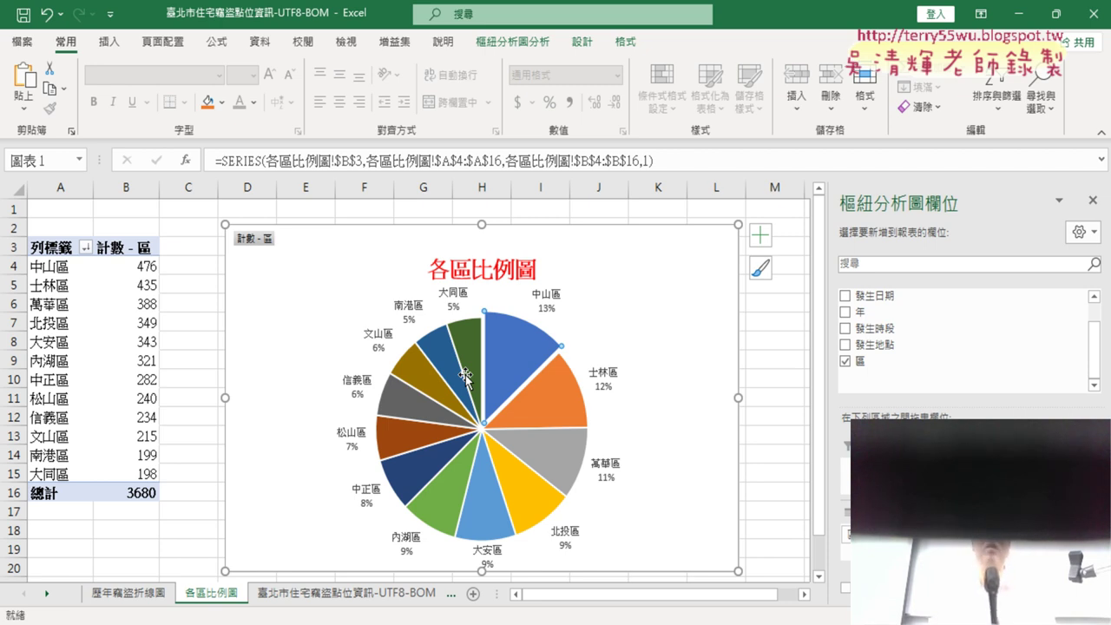
# Step: On the 臺北市住宅竊盜點位資訊 sheet, enter the header 路街道 in H1, then select F7's address
pyautogui.click(348, 594)
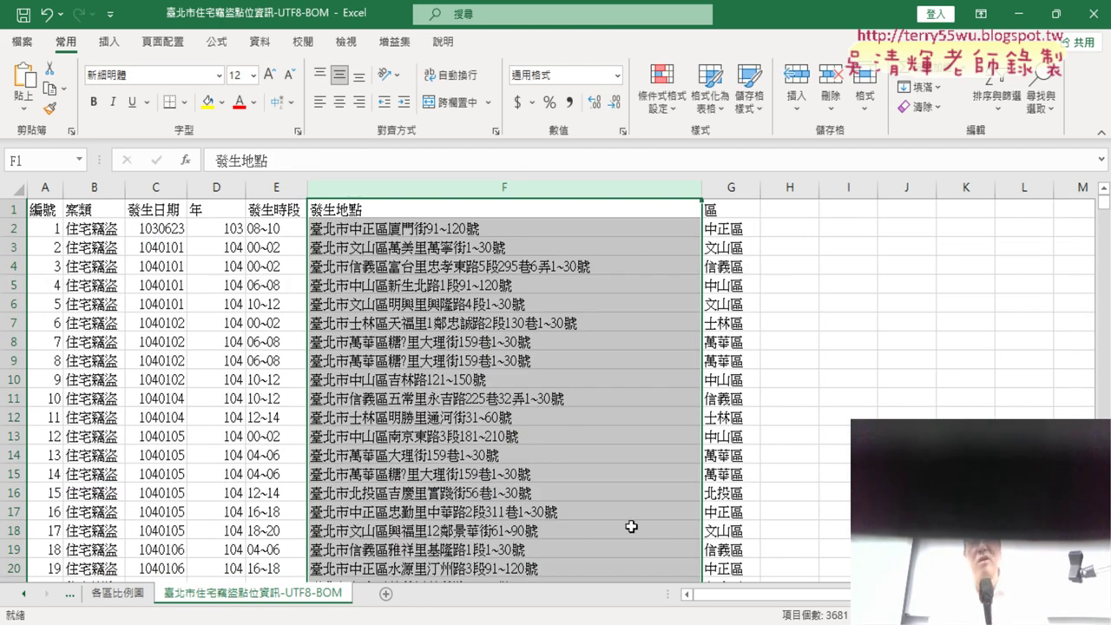
pyautogui.click(792, 212)
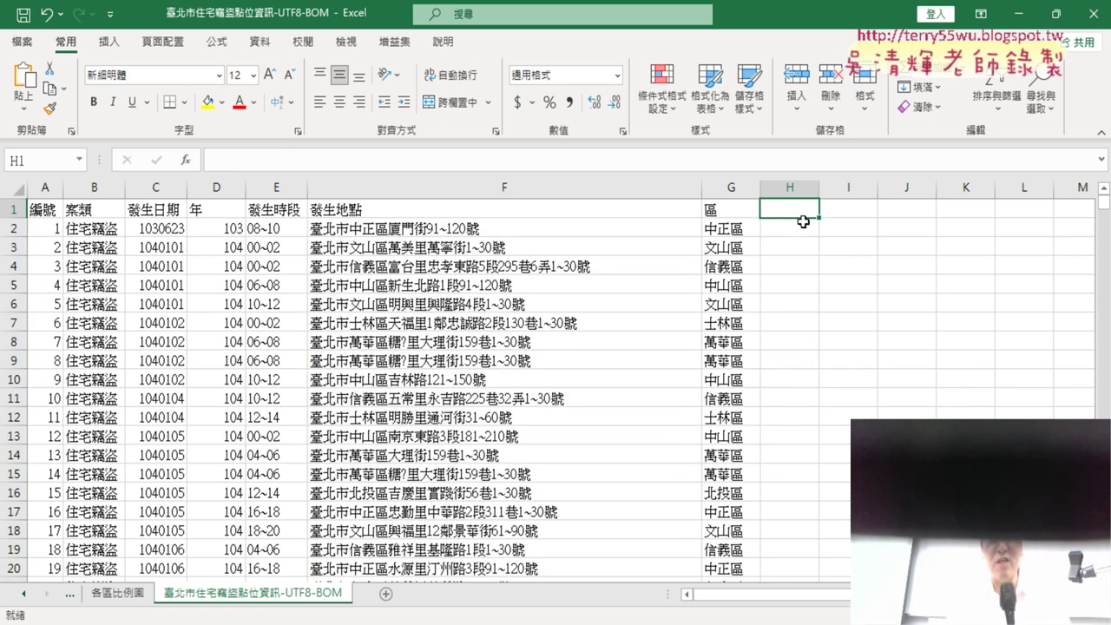
pyautogui.write('路')
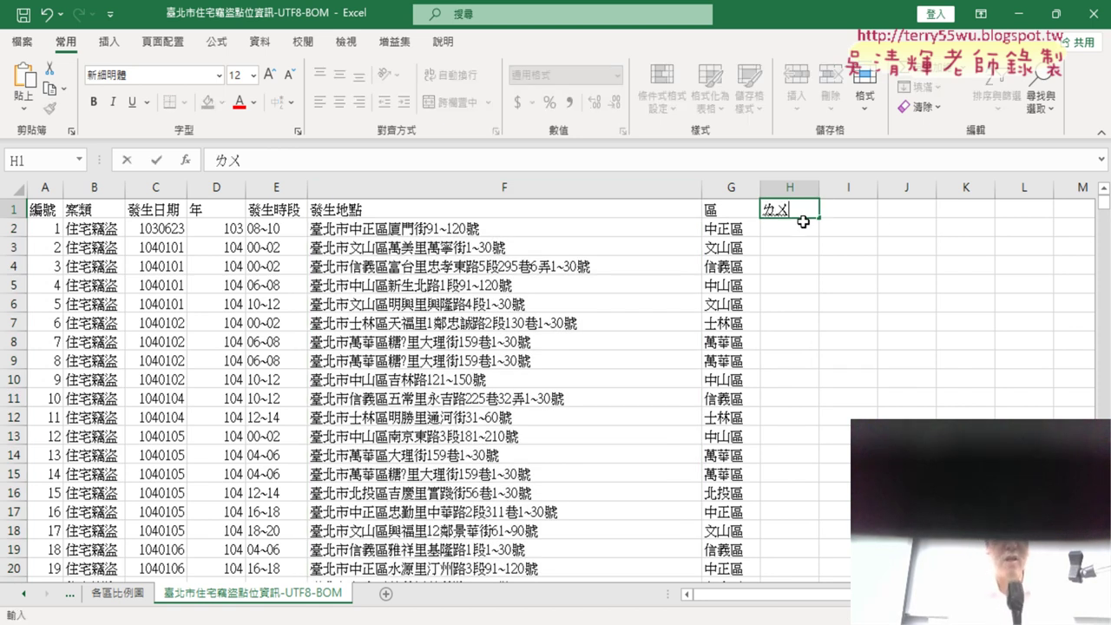
pyautogui.press('Return')
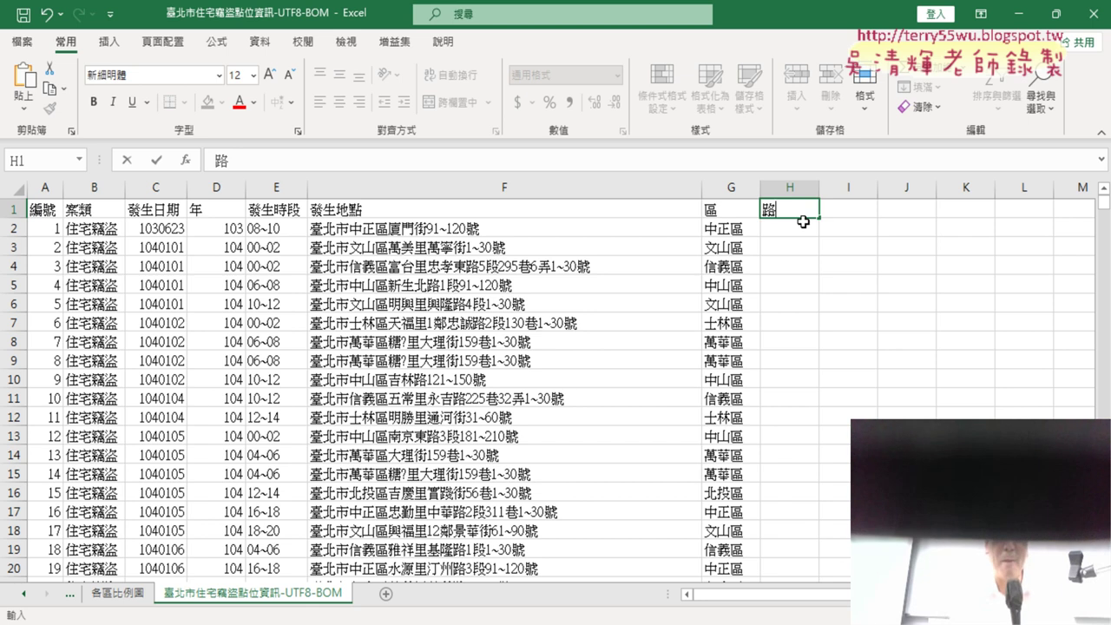
pyautogui.write('接')
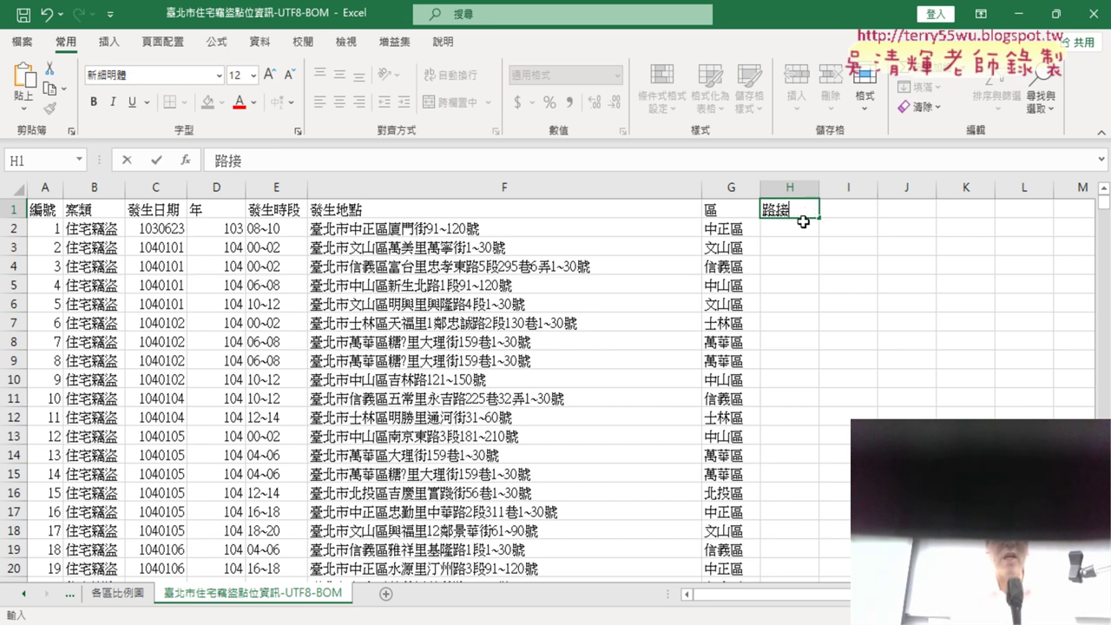
pyautogui.write('ㄉ')
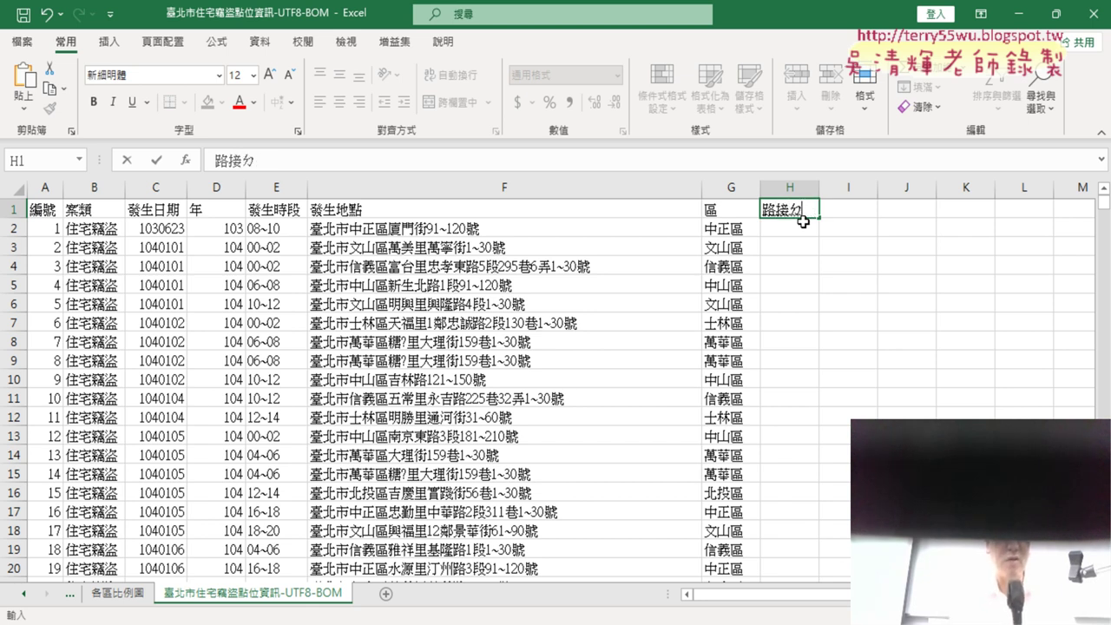
pyautogui.write('ㄠˋ')
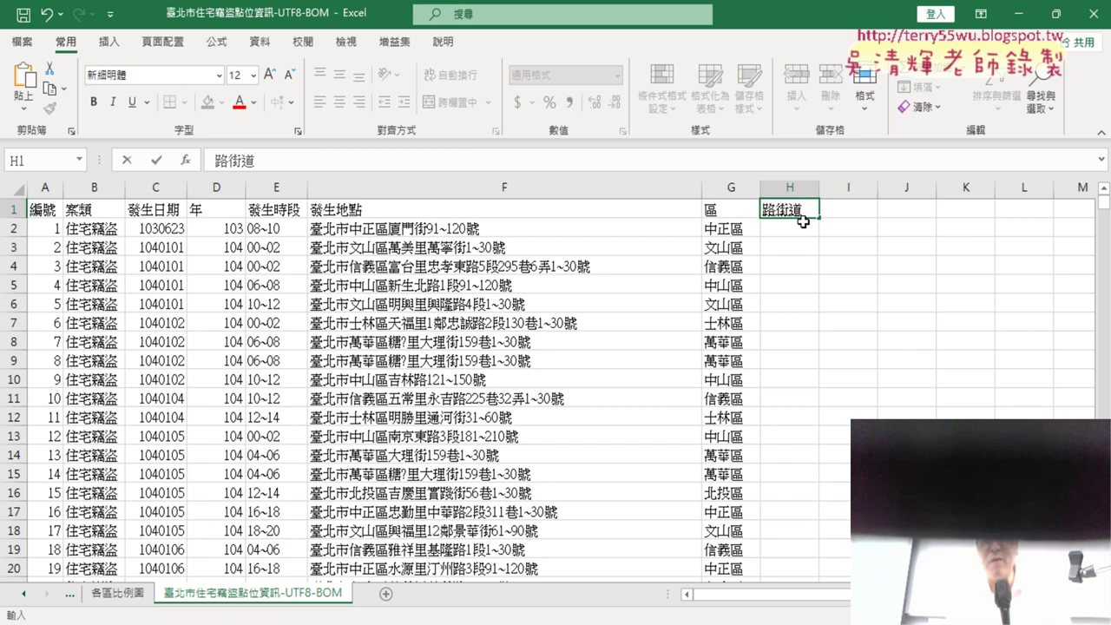
pyautogui.press('Return')
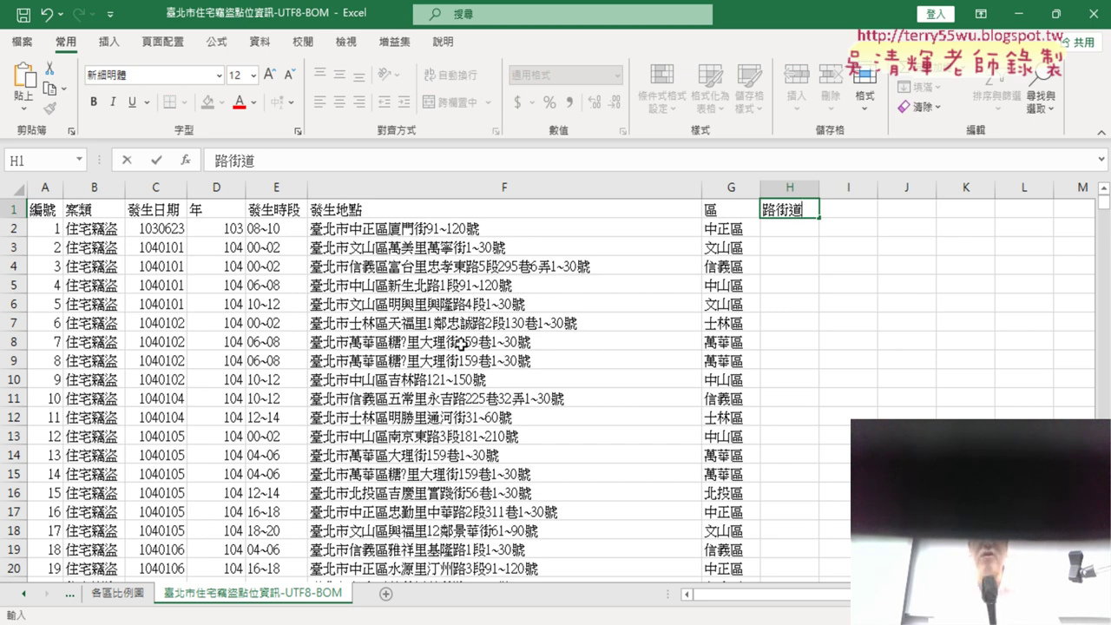
pyautogui.click(807, 229)
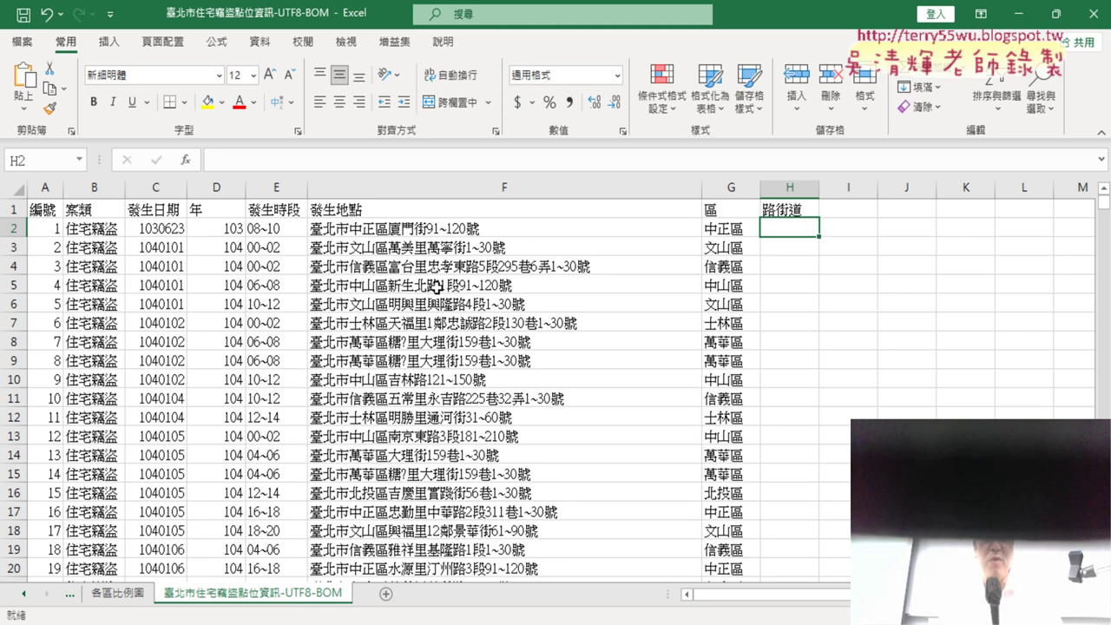
pyautogui.click(439, 327)
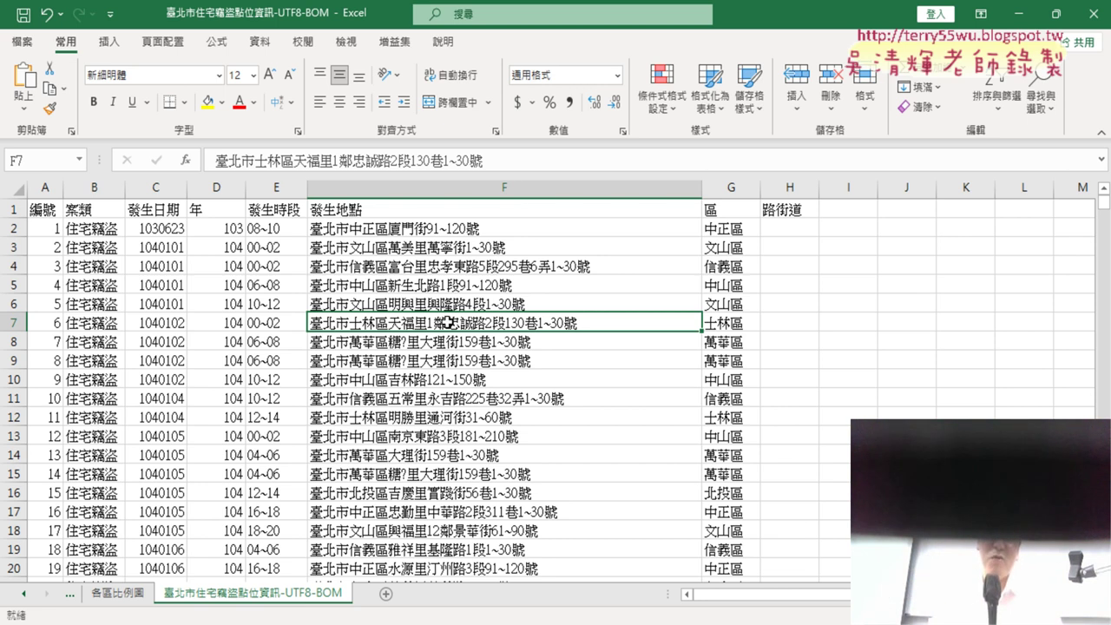
pyautogui.doubleClick(448, 324)
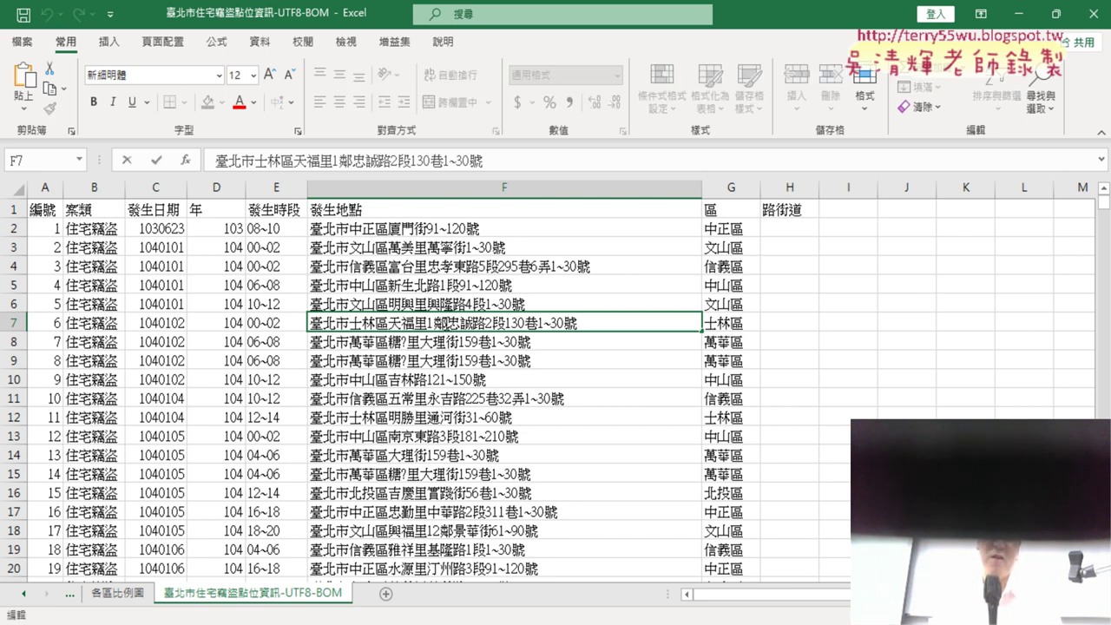
pyautogui.moveTo(446, 323); pyautogui.dragTo(484, 323)
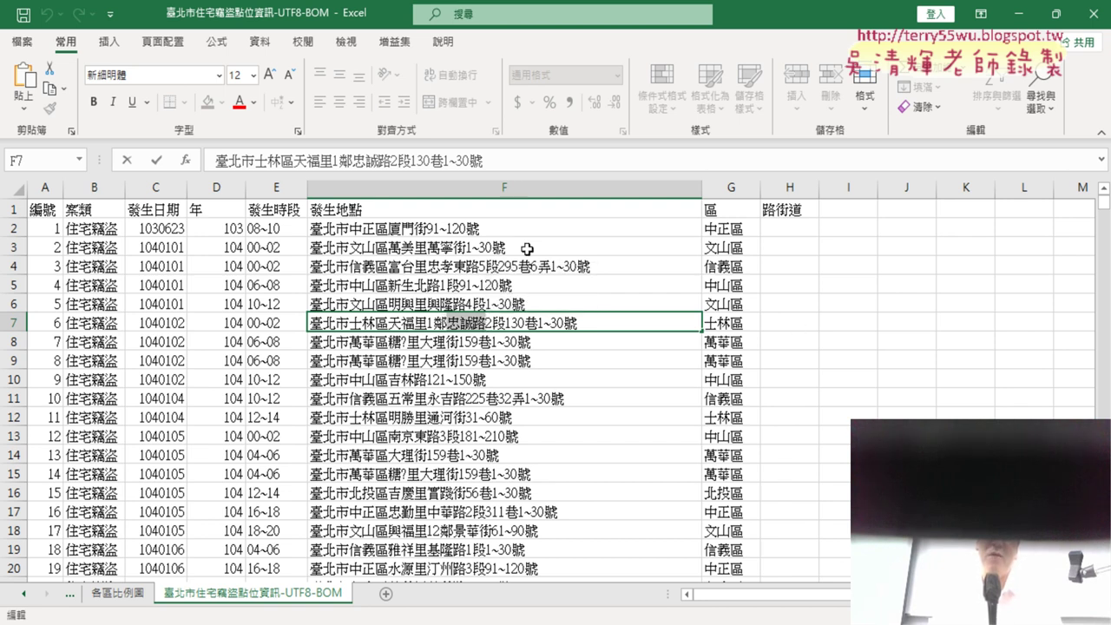
pyautogui.click(397, 230)
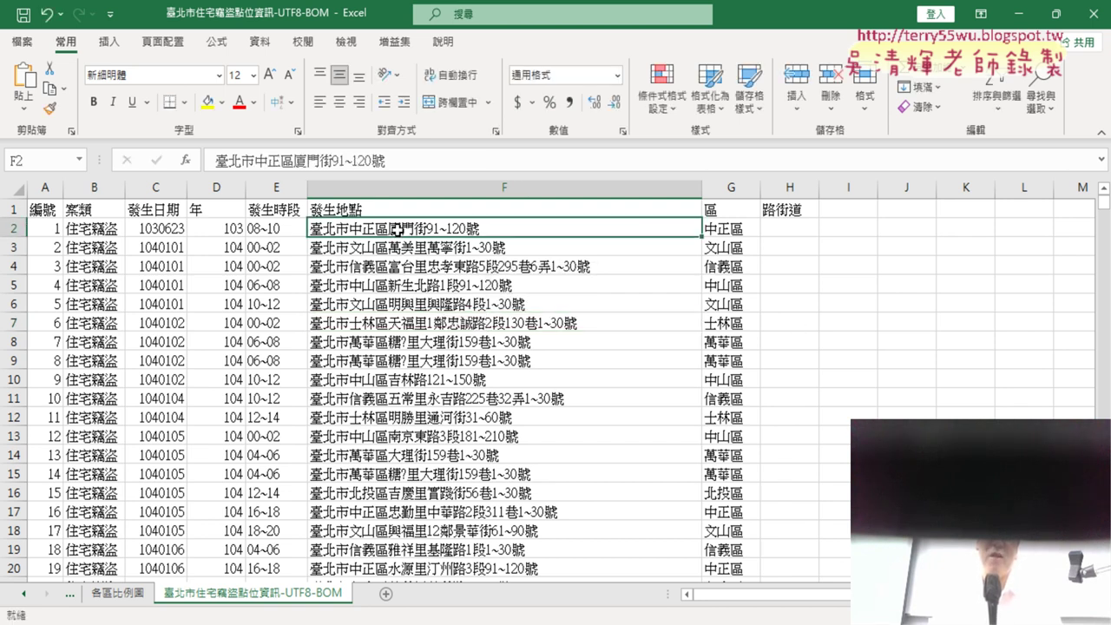
pyautogui.click(401, 215)
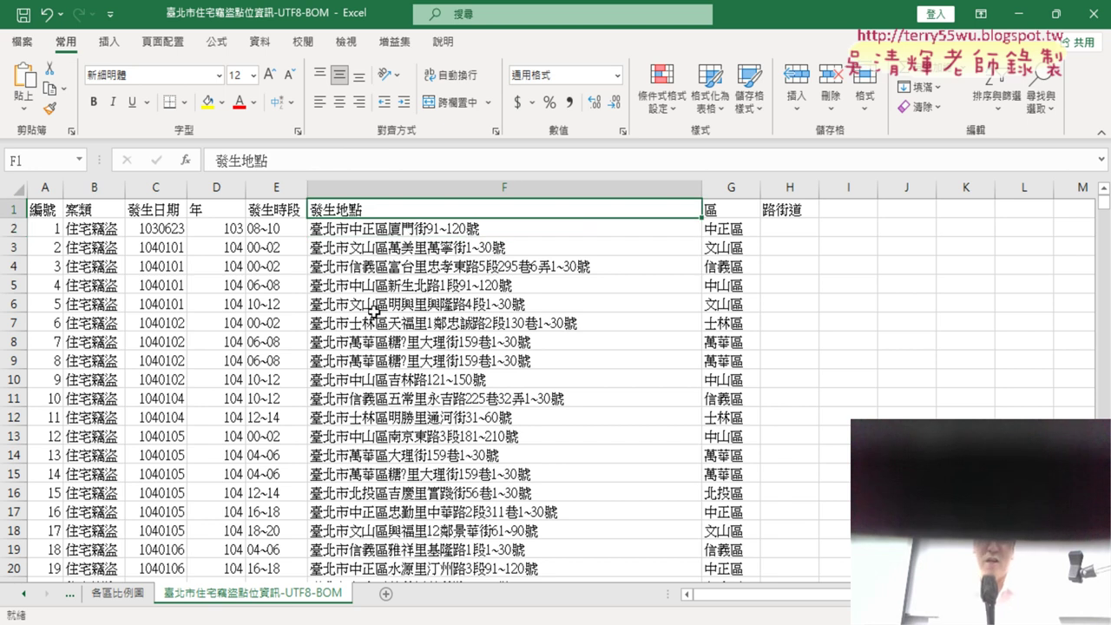
pyautogui.hotkey('ctrl', 'Down')
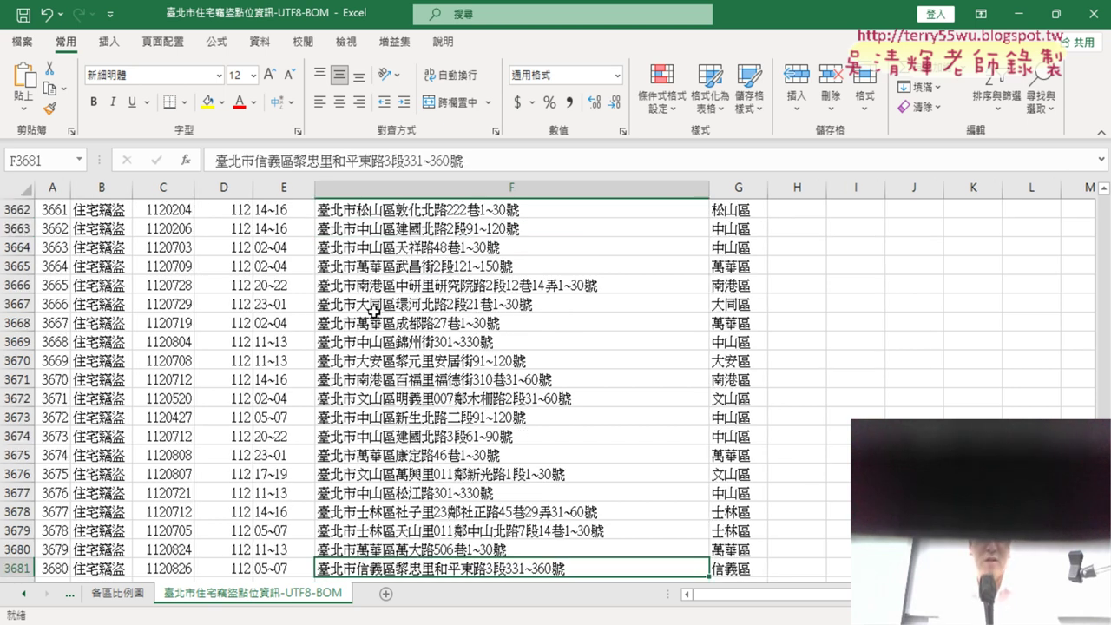
pyautogui.hotkey('ctrl', 'Up')
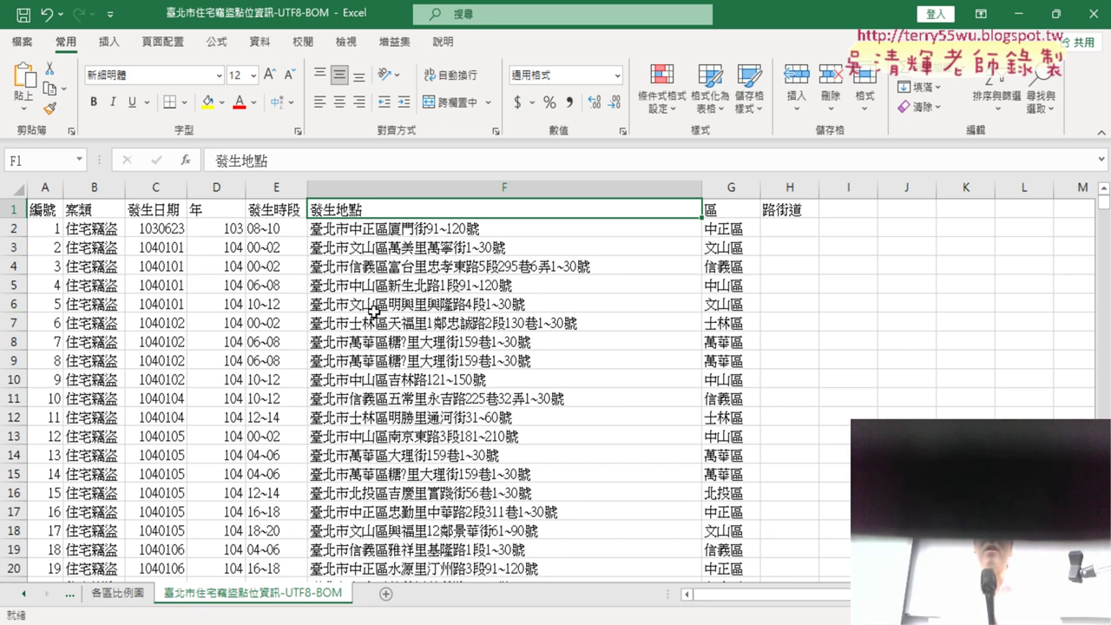
pyautogui.click(453, 330)
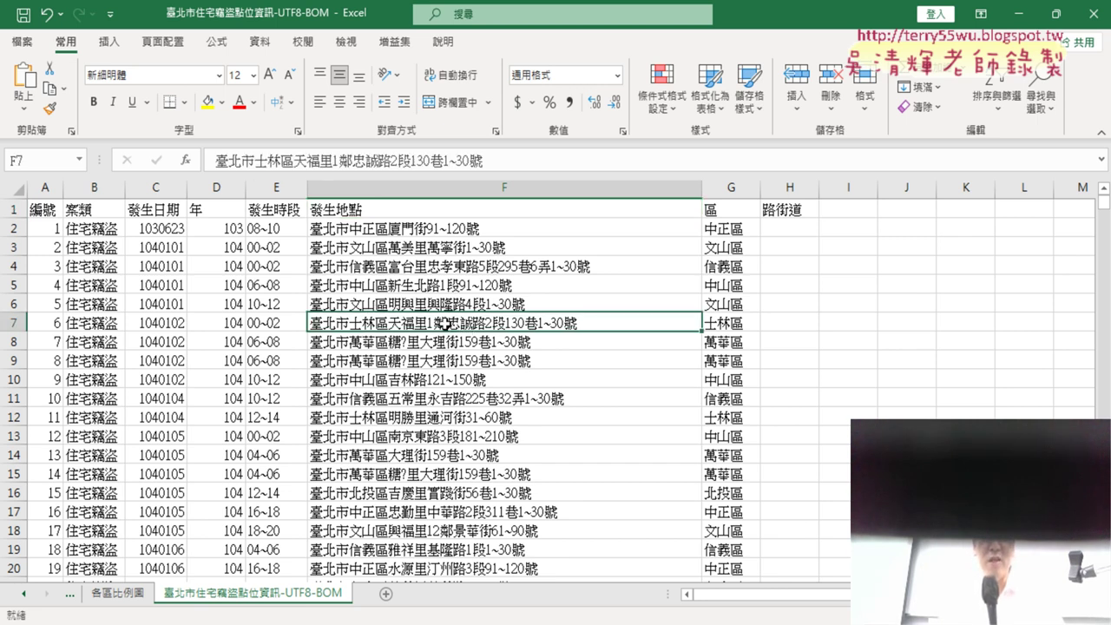
pyautogui.doubleClick(442, 323)
pyautogui.moveTo(436, 323); pyautogui.dragTo(447, 323)
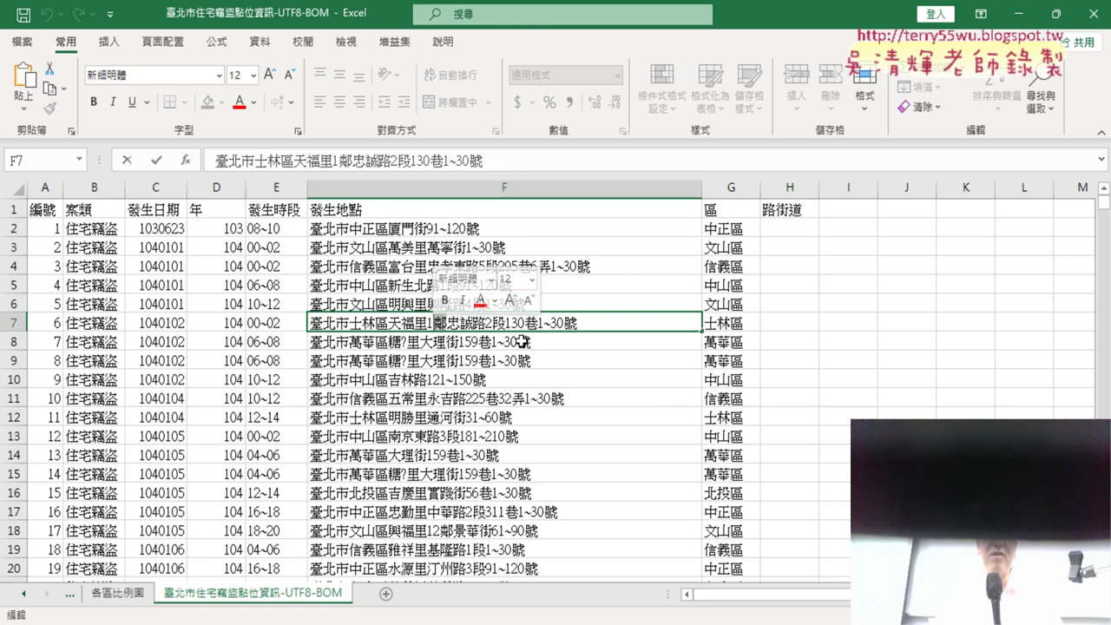
pyautogui.moveTo(423, 323); pyautogui.dragTo(413, 323)
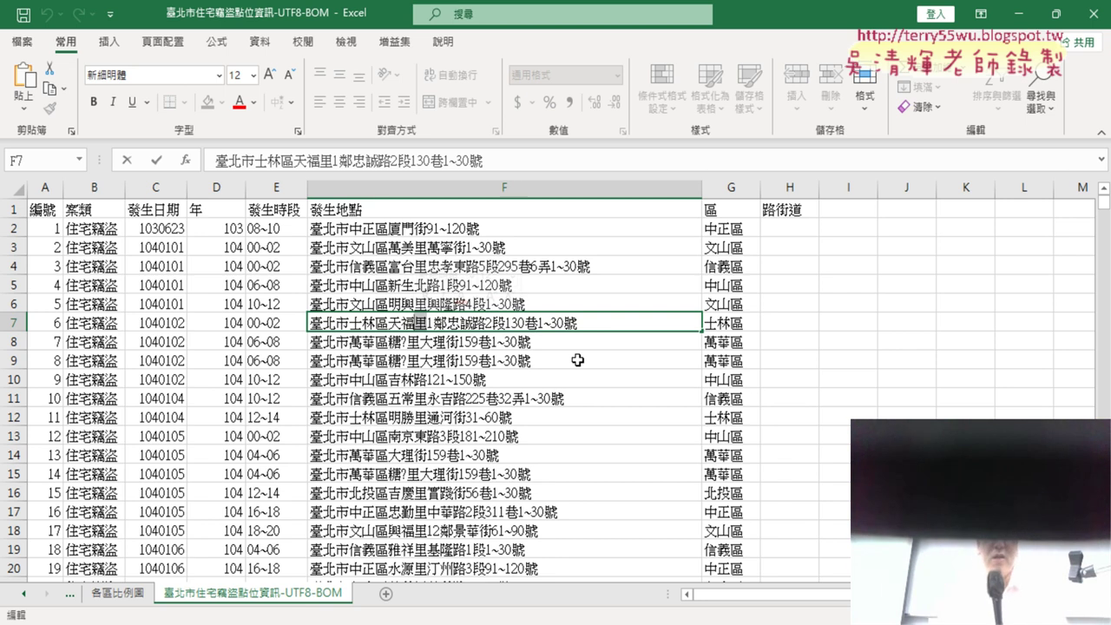
pyautogui.moveTo(449, 323); pyautogui.dragTo(434, 323)
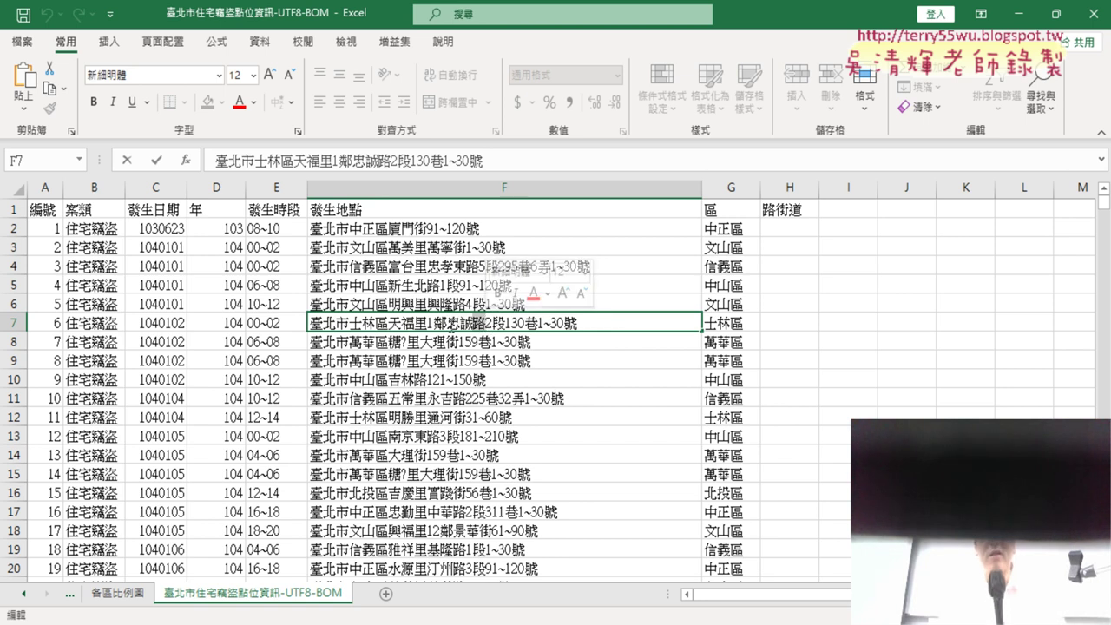
pyautogui.moveTo(452, 323)
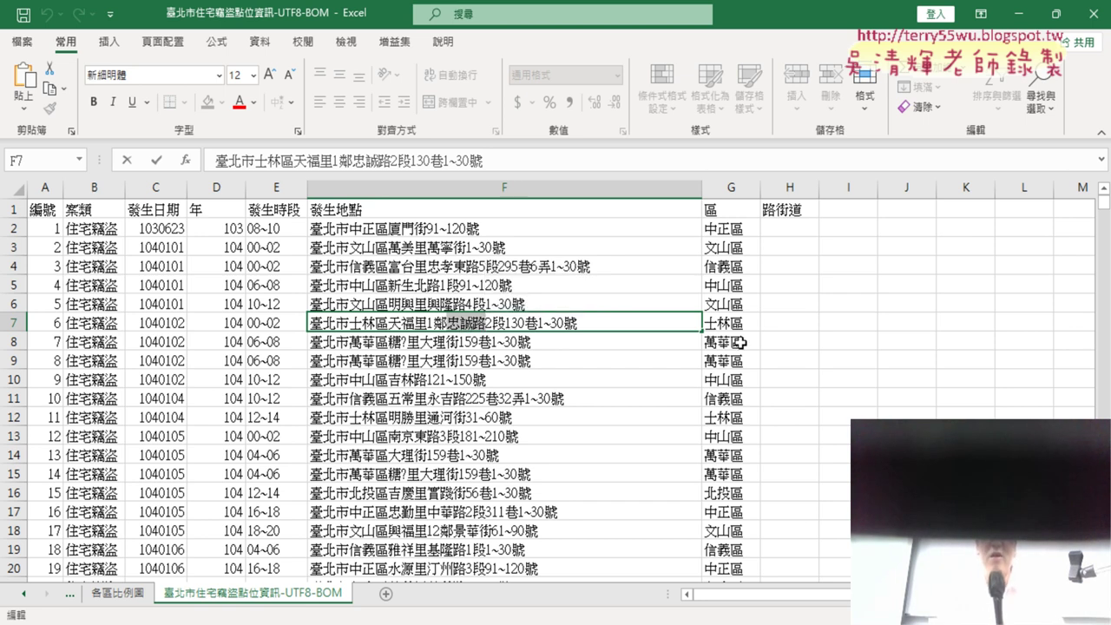
# Step: Insert a FIND function into cell H7
pyautogui.click(785, 326)
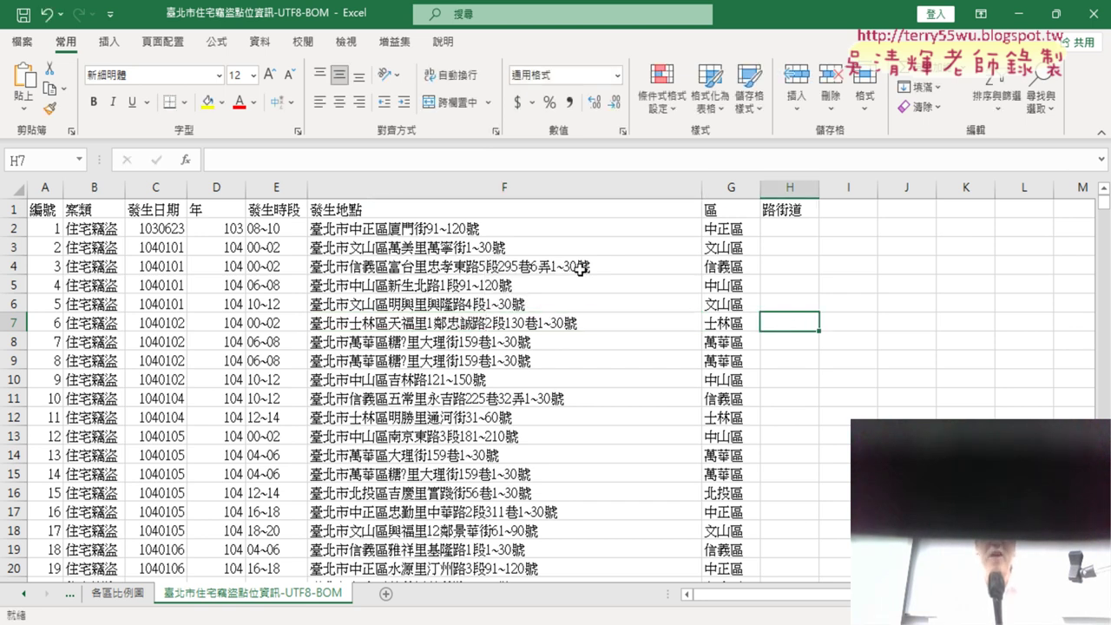
pyautogui.click(186, 160)
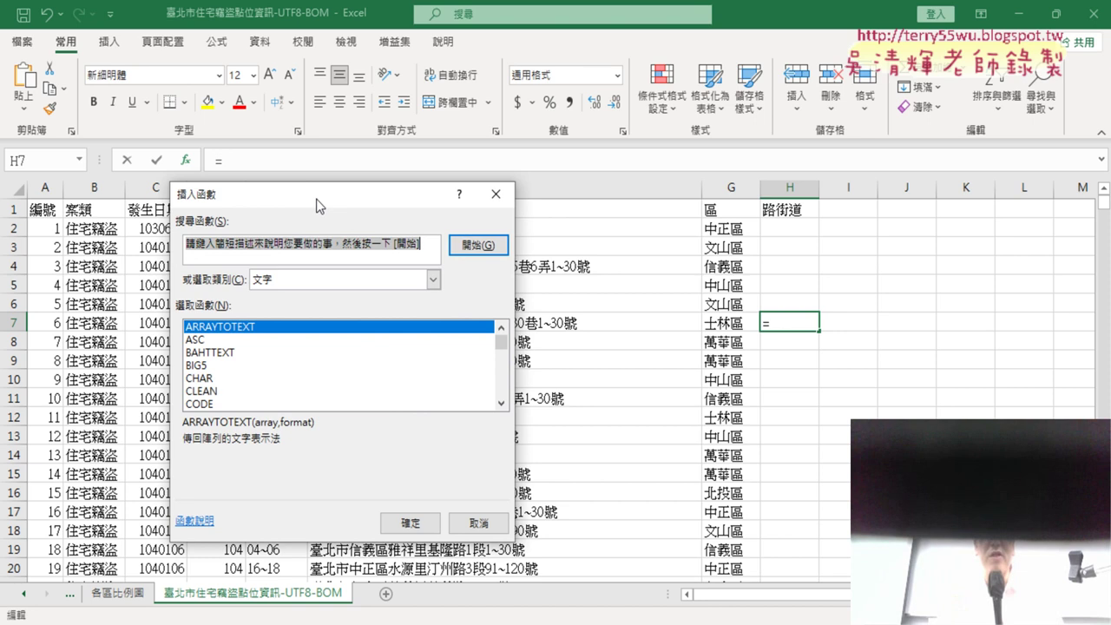
pyautogui.moveTo(316, 199); pyautogui.dragTo(380, 52)
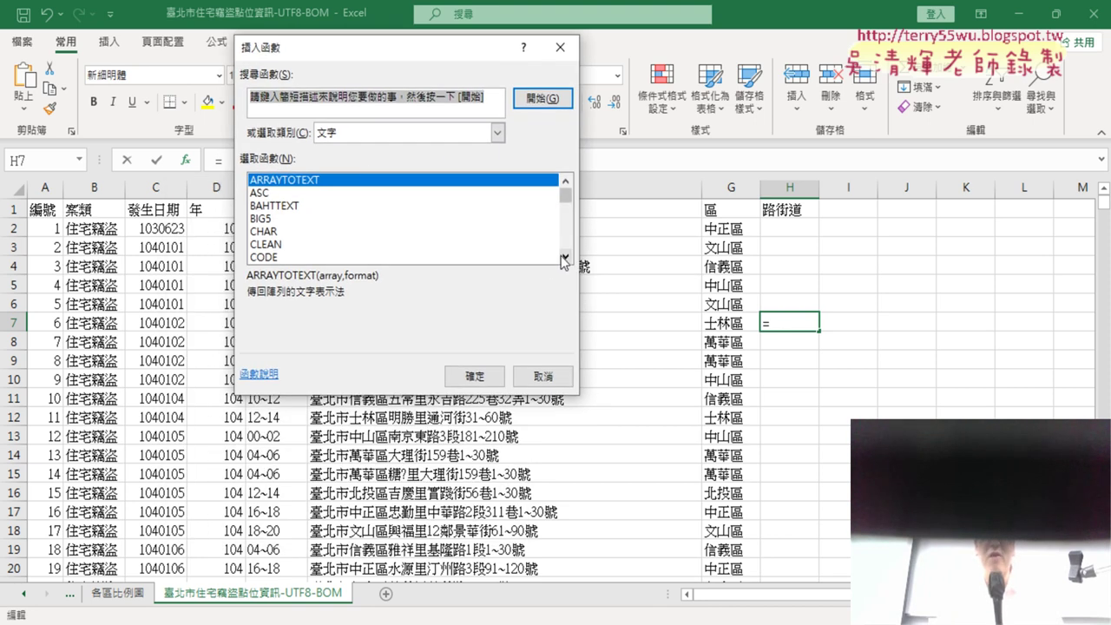
pyautogui.click(566, 256)
pyautogui.click(565, 256)
pyautogui.click(565, 256)
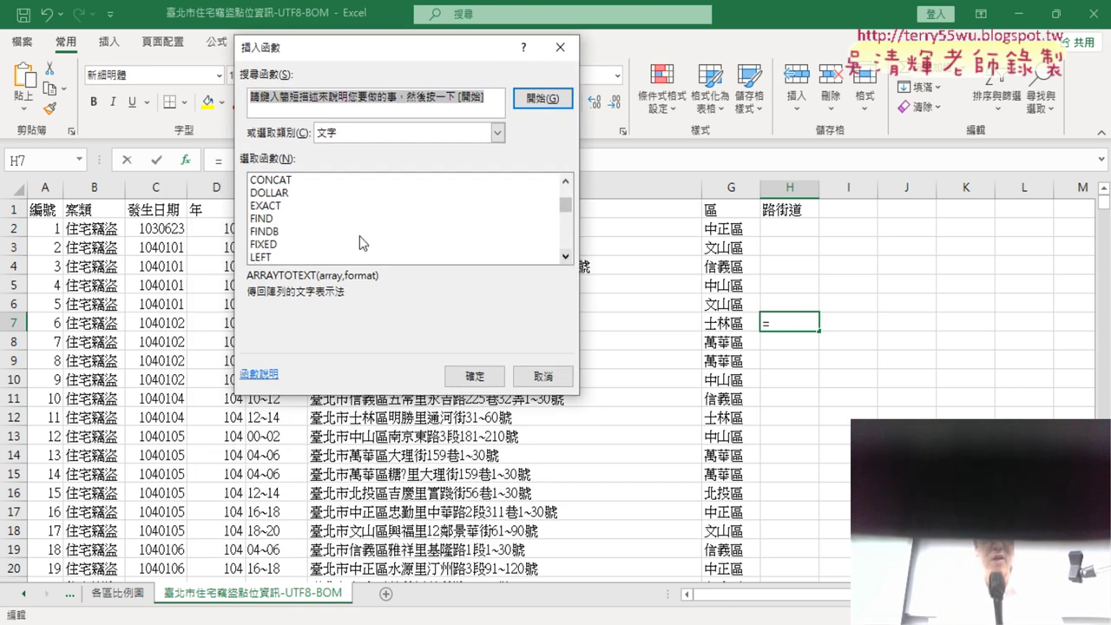
pyautogui.click(289, 219)
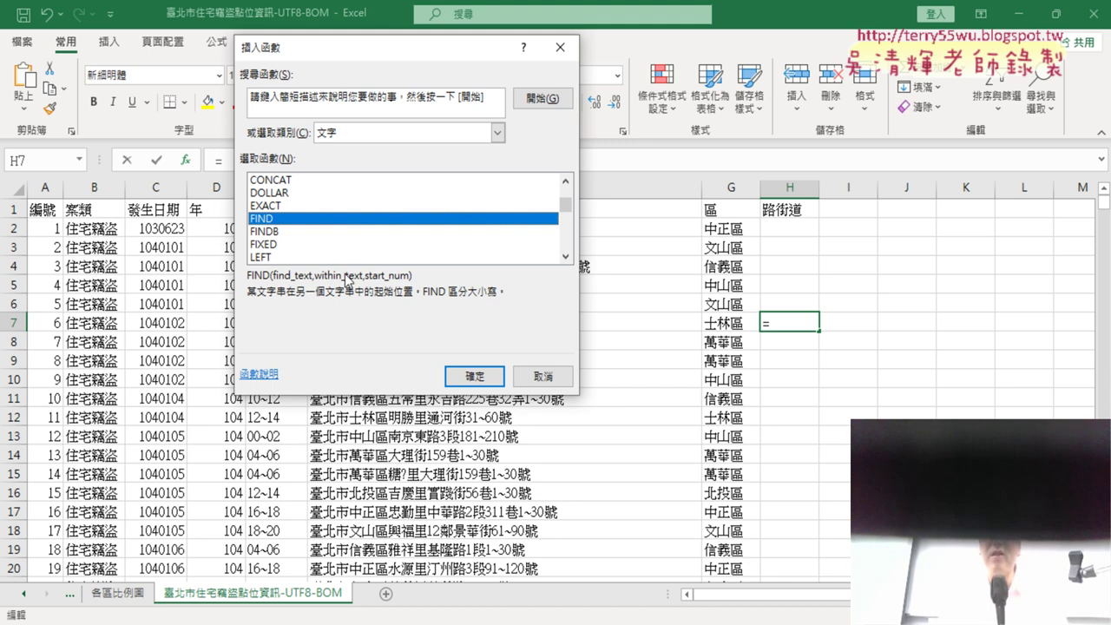
pyautogui.click(474, 376)
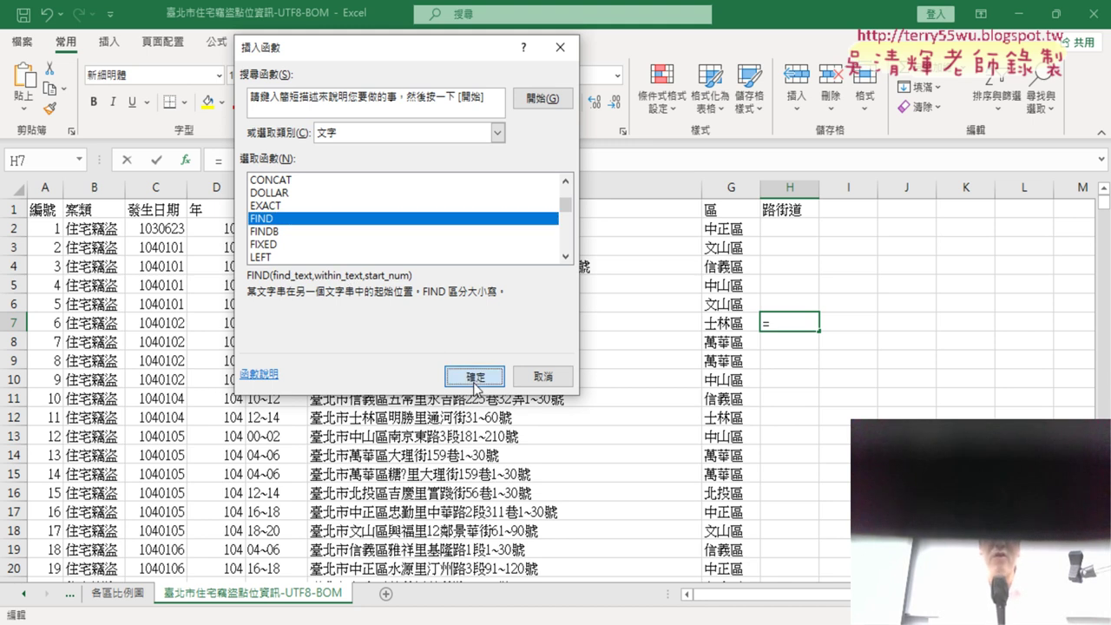
pyautogui.moveTo(369, 97); pyautogui.dragTo(458, 214)
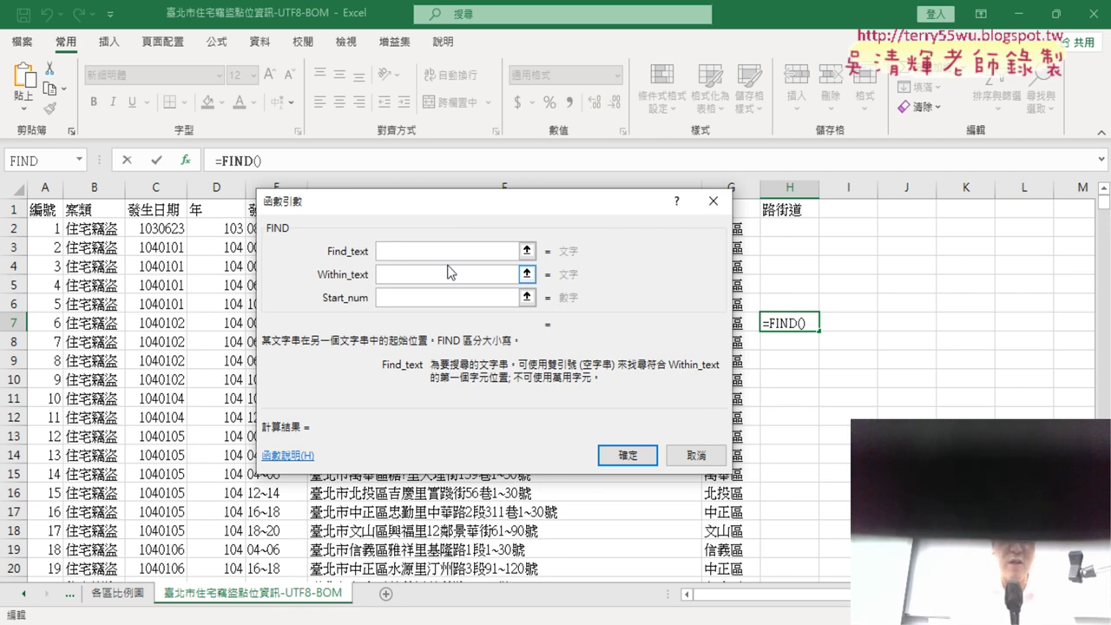
# Step: Have FIND search for 鄰 within F7, giving =FIND("鄰",F7) and the result 11
pyautogui.write('ㄉ')
pyautogui.write('ㄧ')
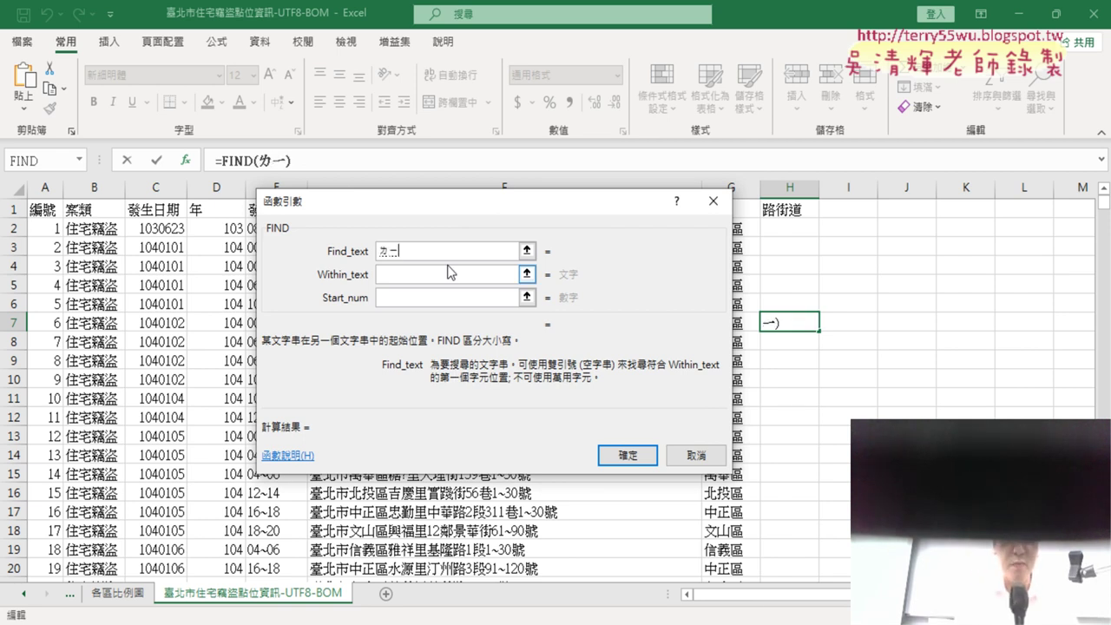
pyautogui.write('ㄣ6')
pyautogui.press('Down')
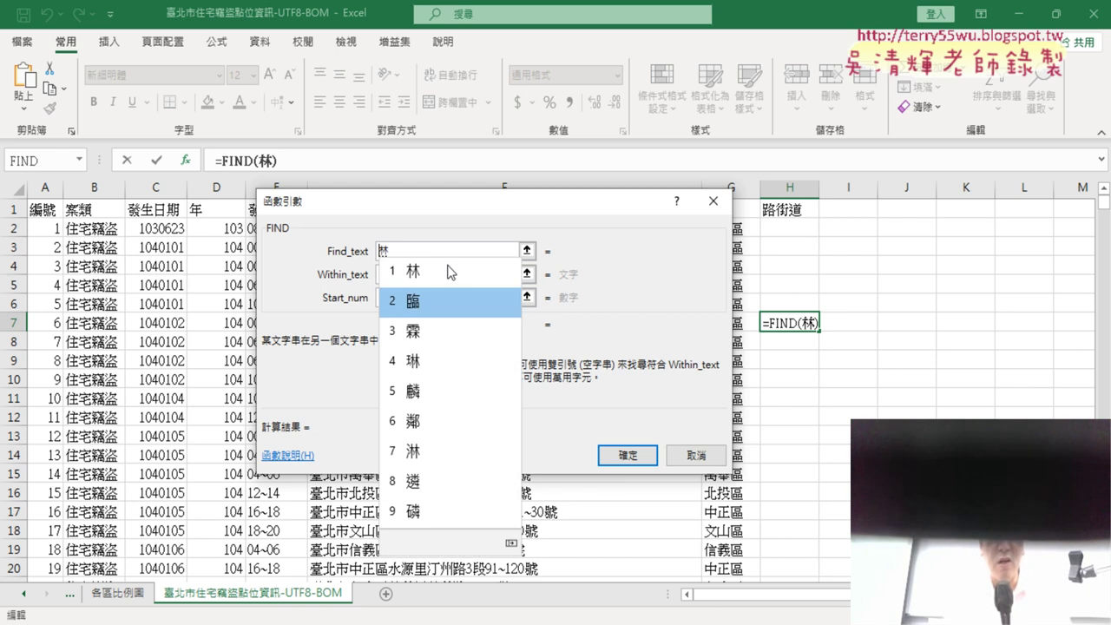
pyautogui.press('Down')
pyautogui.press('Down')
pyautogui.press('Down')
pyautogui.press('Down')
pyautogui.press('Return')
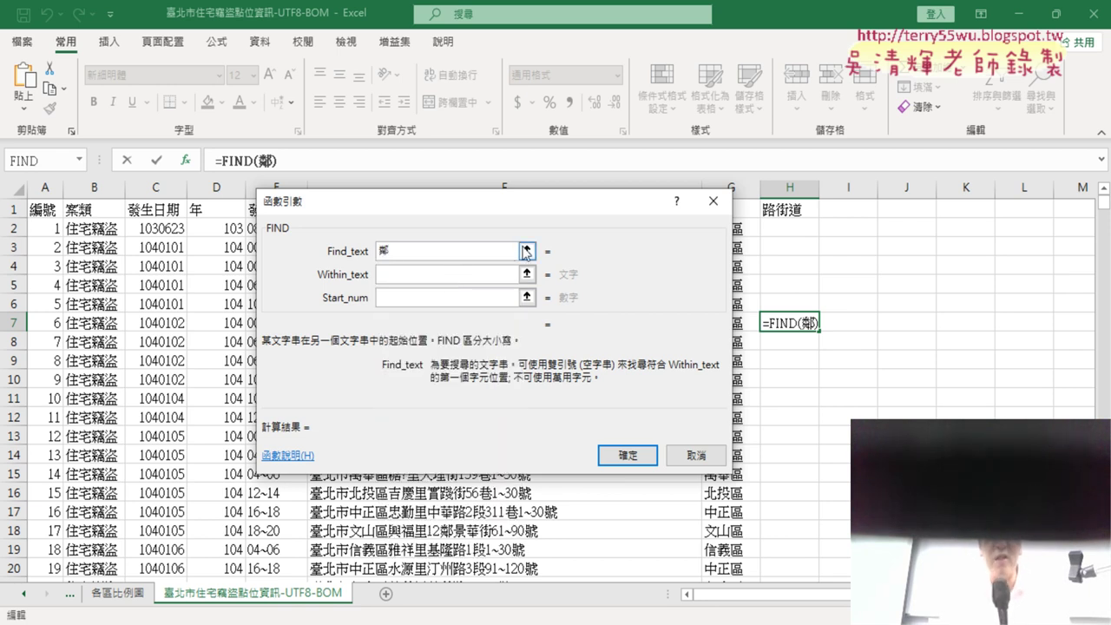
pyautogui.moveTo(532, 201); pyautogui.dragTo(533, 377)
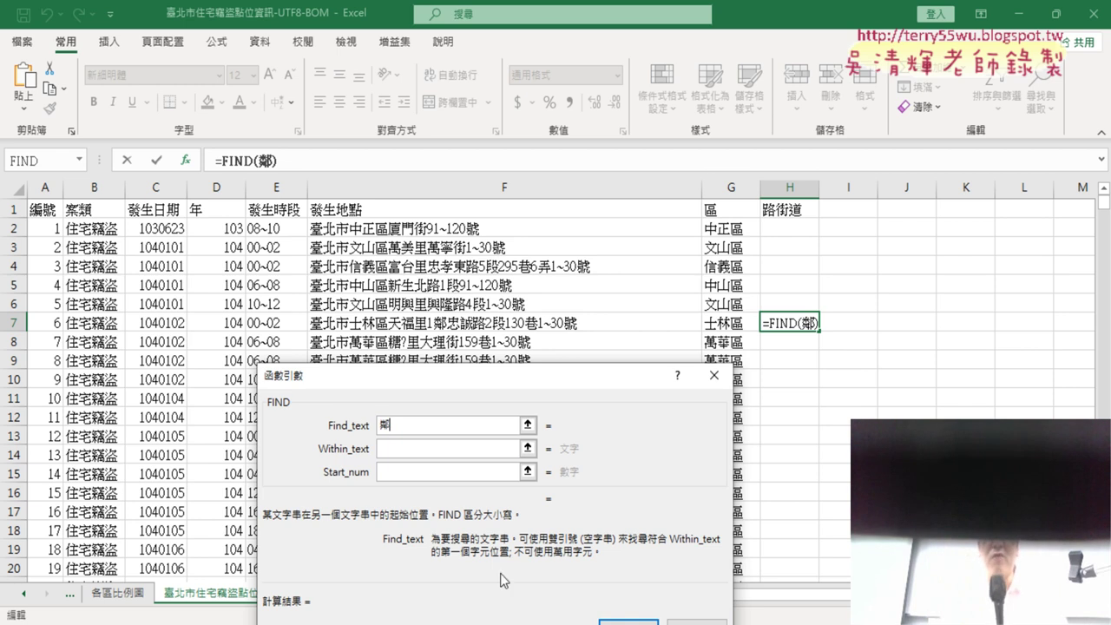
pyautogui.click(409, 448)
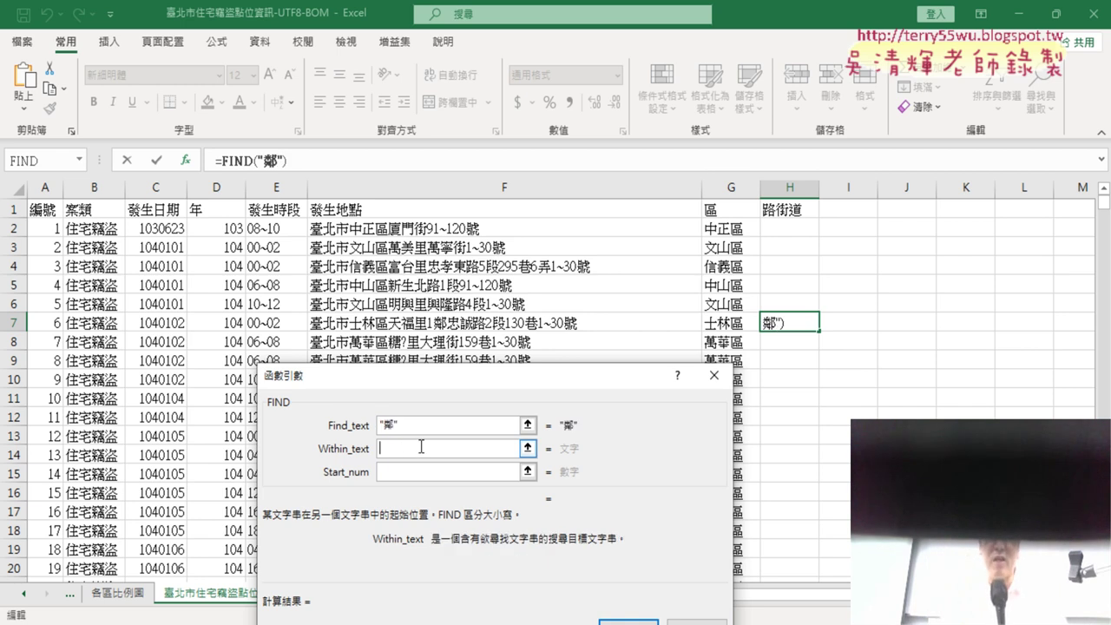
pyautogui.click(573, 323)
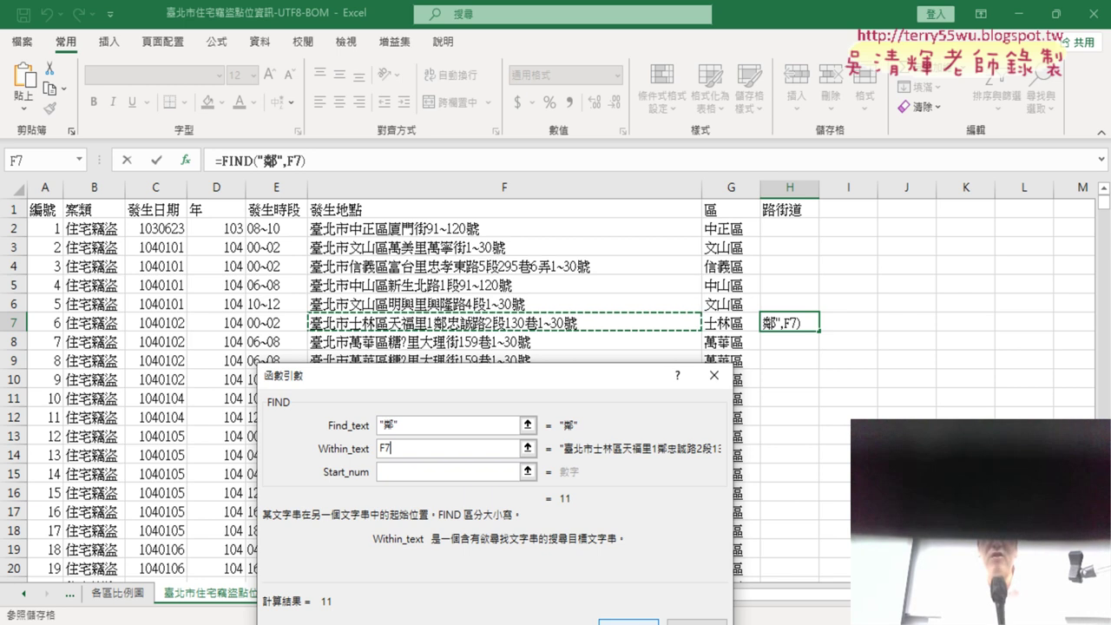
pyautogui.click(625, 622)
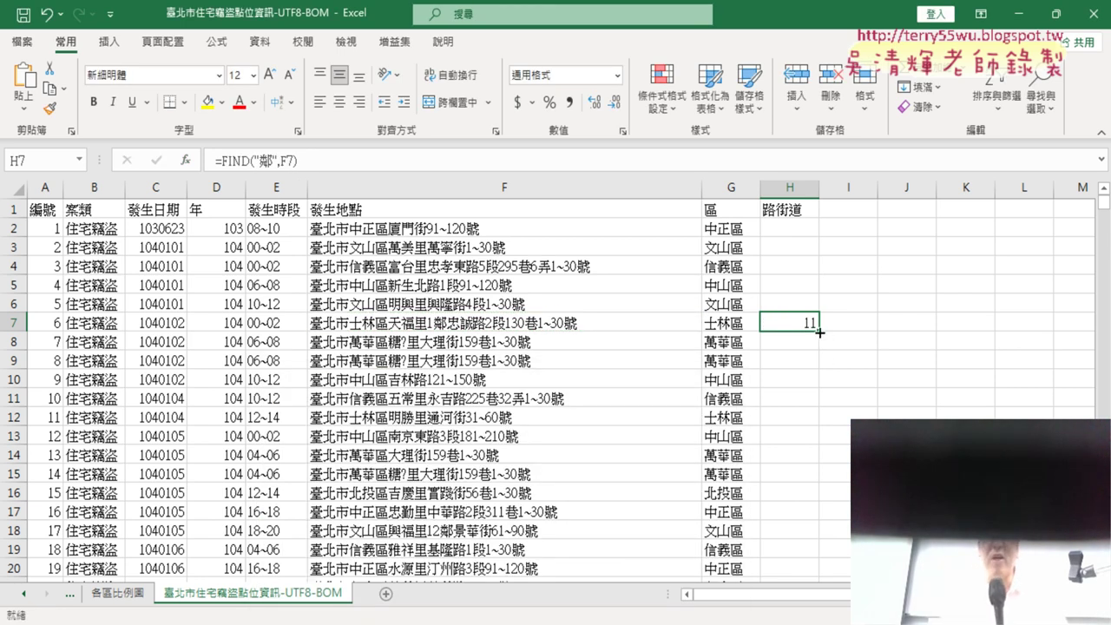
# Step: Copy H7's FIND formula up to H2 and check H6 and H7; addresses without 鄰 show #VALUE!
pyautogui.moveTo(824, 330); pyautogui.dragTo(825, 227)
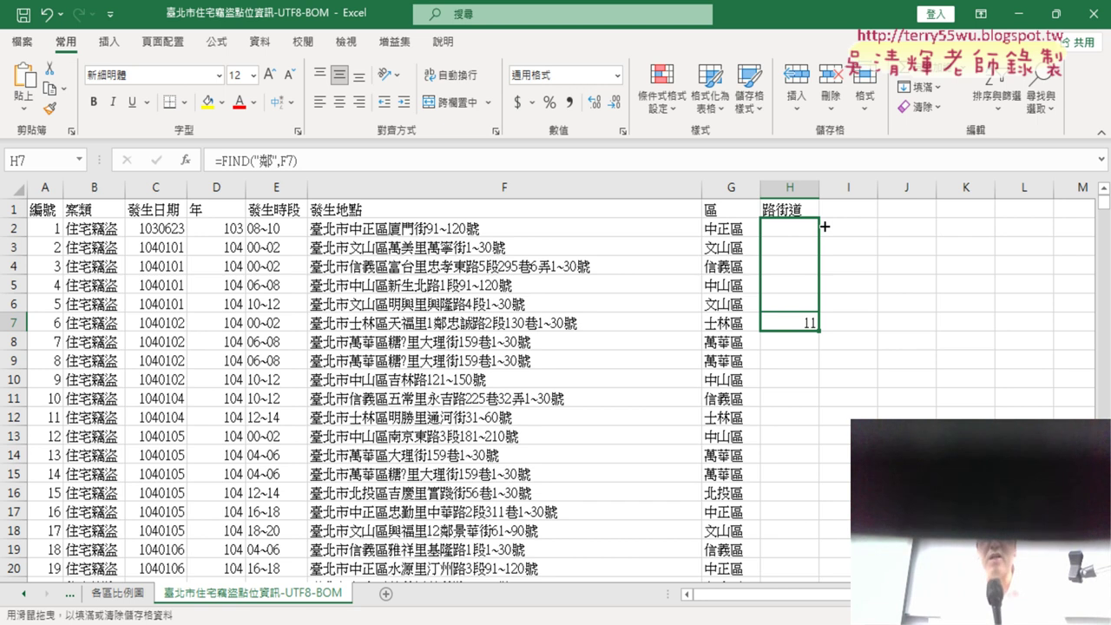
pyautogui.moveTo(824, 227); pyautogui.dragTo(823, 226)
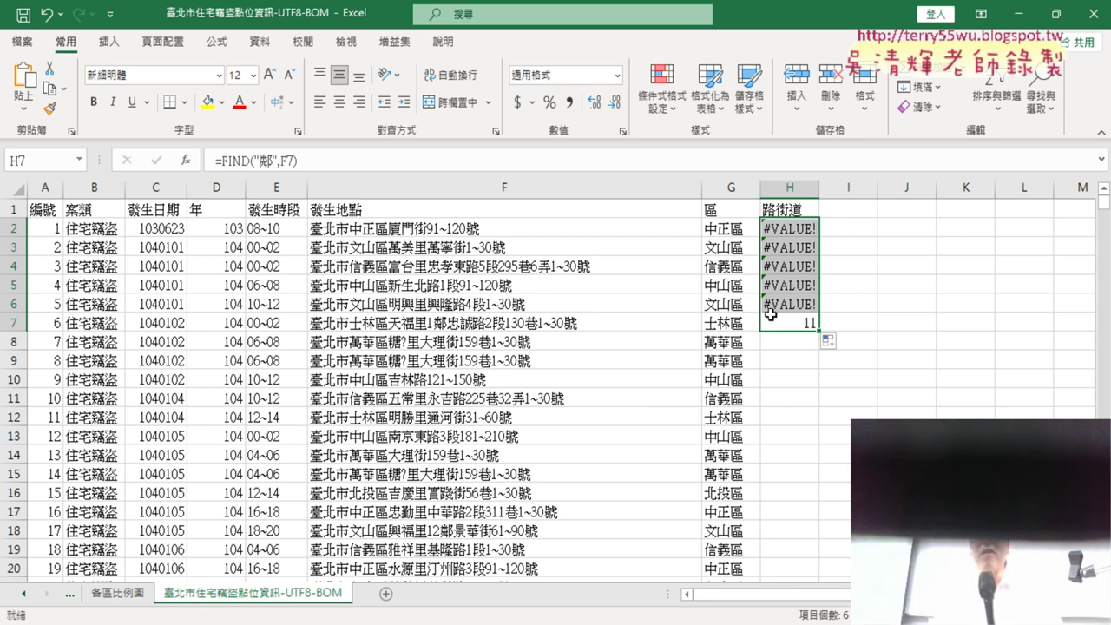
pyautogui.click(803, 305)
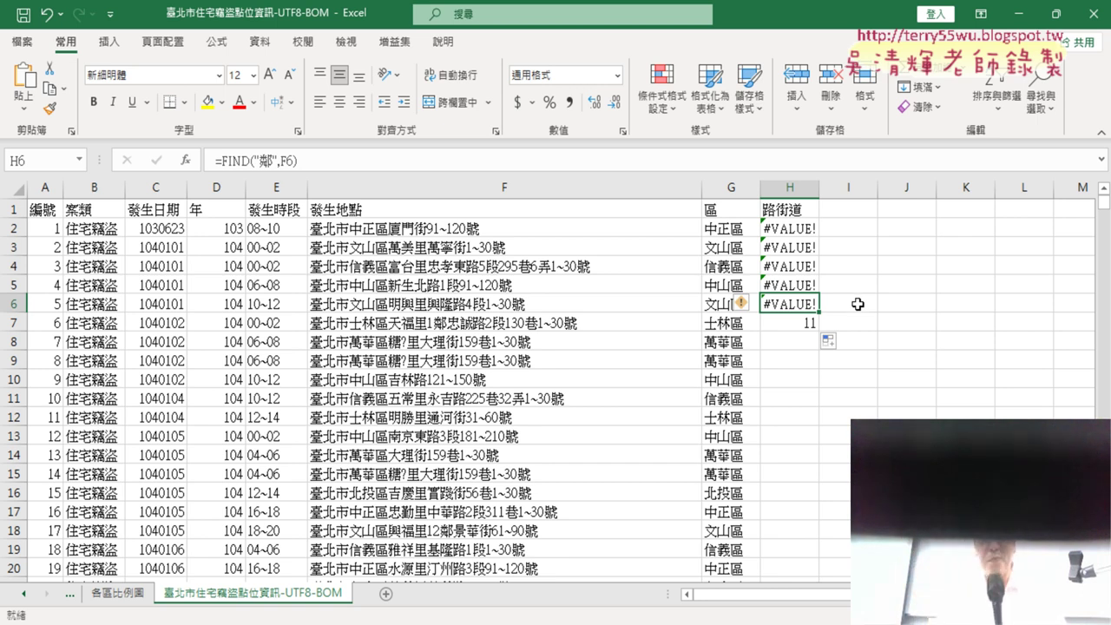
pyautogui.click(797, 322)
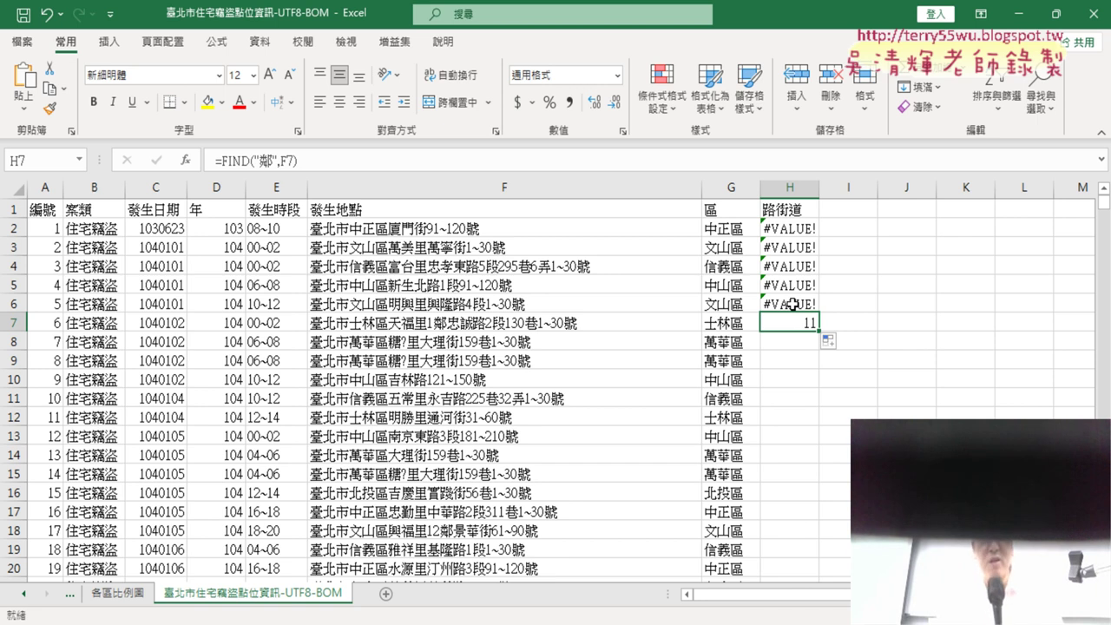
# Step: Cut the FIND("鄰",F7) formula text out of H7 to reuse it
pyautogui.click(276, 164)
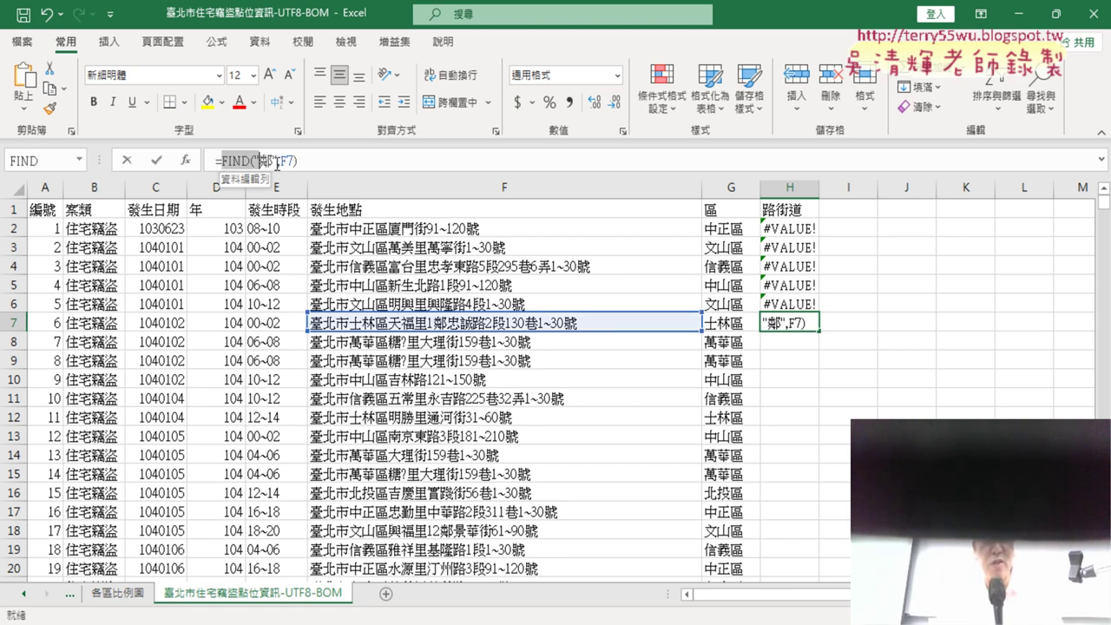
pyautogui.moveTo(276, 164); pyautogui.dragTo(299, 162)
pyautogui.rightClick(278, 158)
pyautogui.click(316, 165)
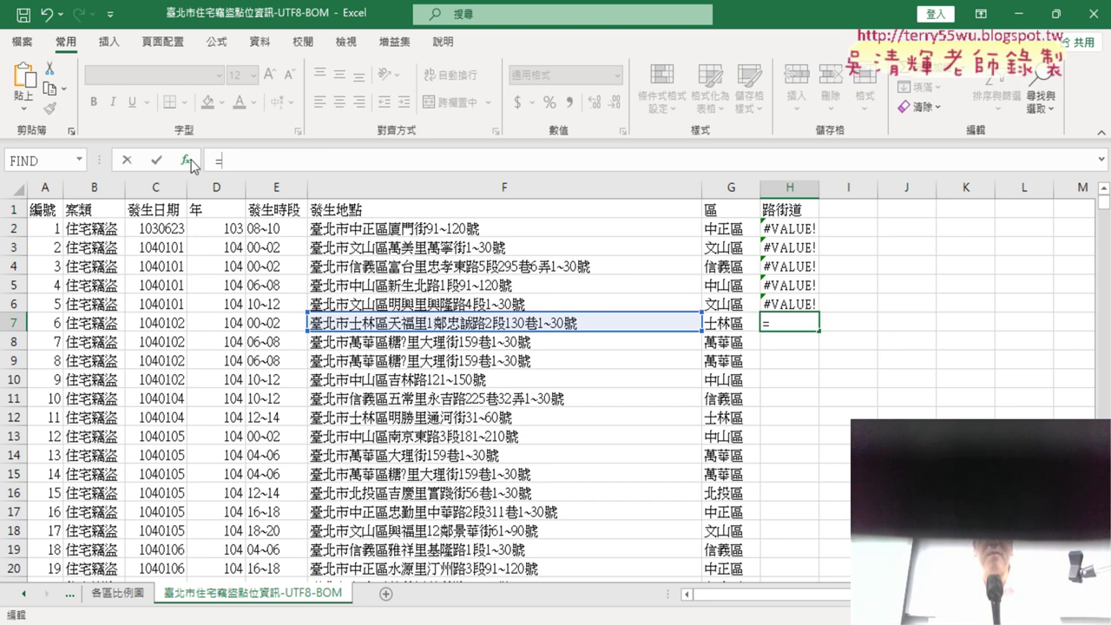
# Step: Choose IFERROR from the 邏輯 (logical) function category
pyautogui.click(190, 160)
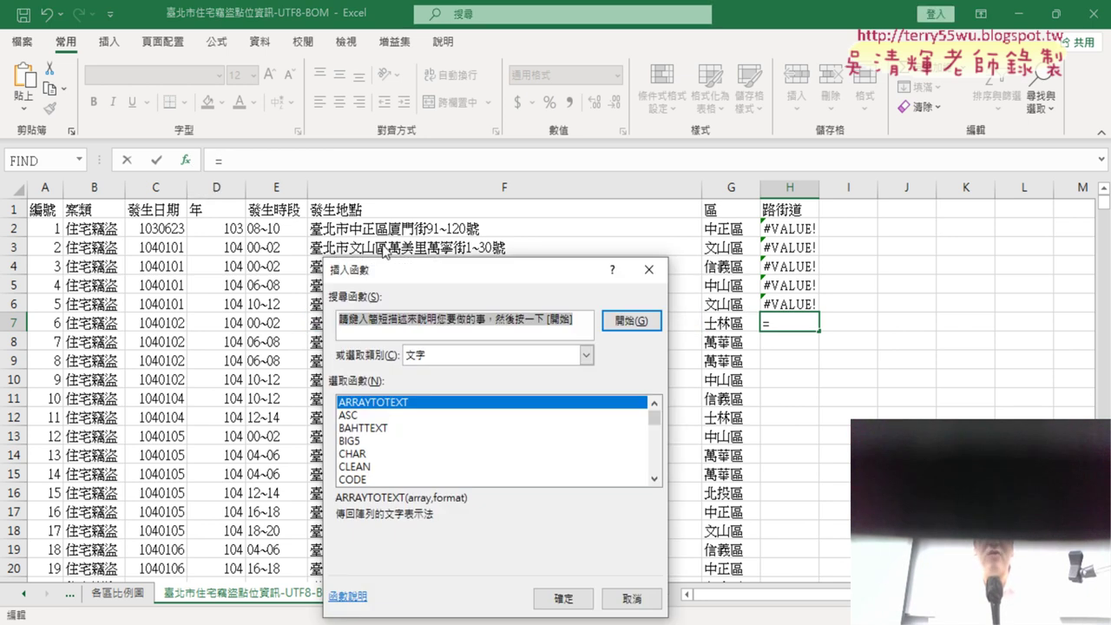
pyautogui.moveTo(486, 206); pyautogui.dragTo(519, 97)
pyautogui.click(617, 181)
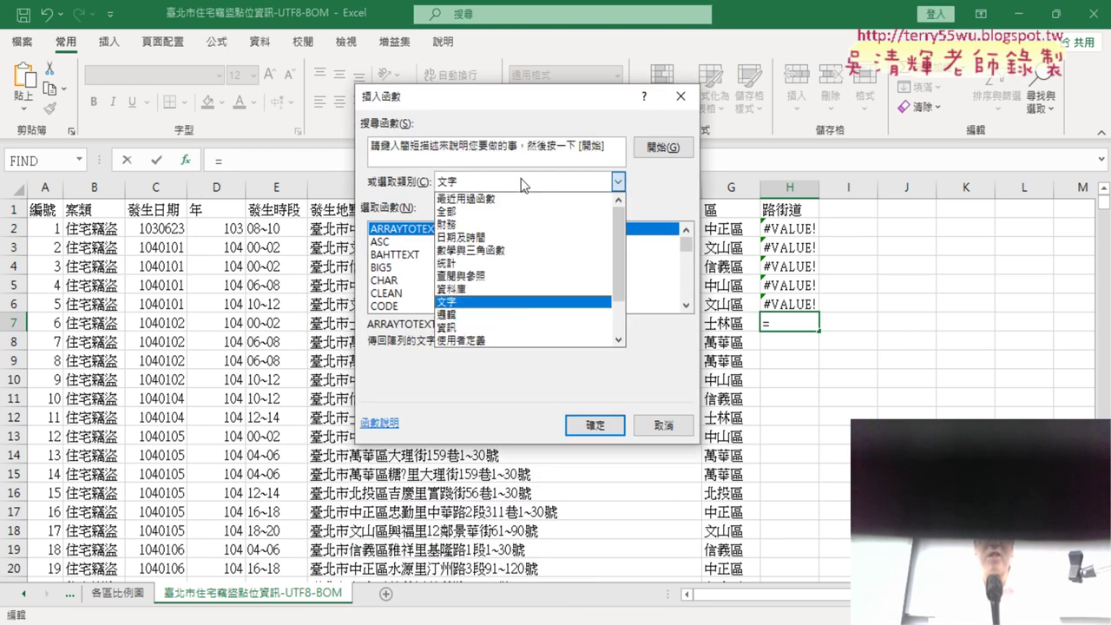
pyautogui.click(492, 314)
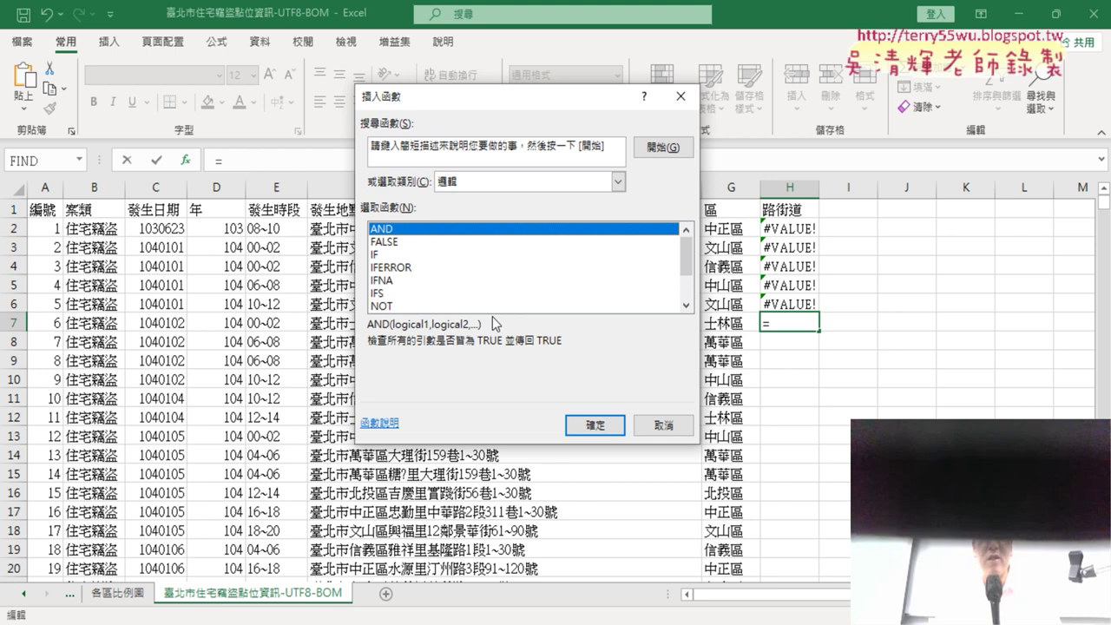
pyautogui.click(399, 268)
pyautogui.click(386, 255)
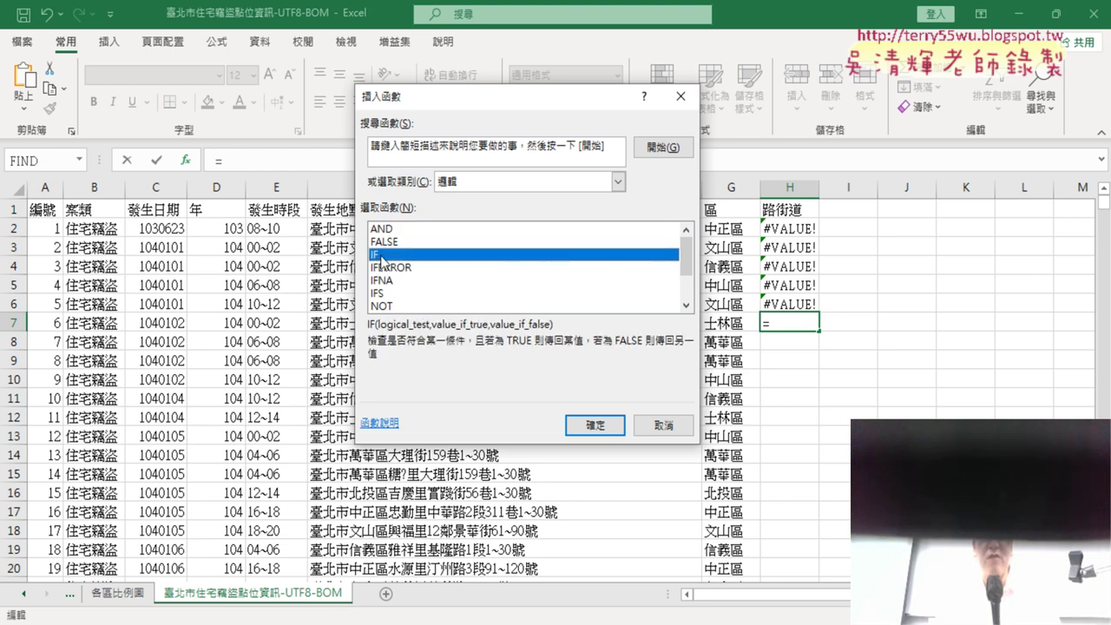
pyautogui.click(392, 271)
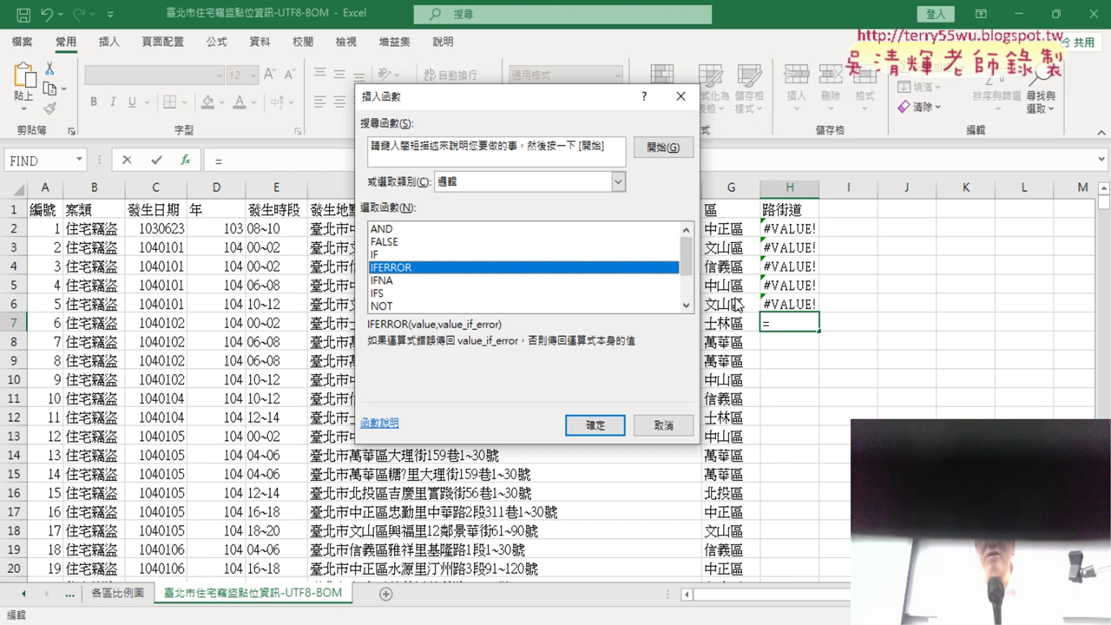
# Step: Paste FIND("鄰",F7) into both IFERROR arguments, Value and Value_if_error
pyautogui.click(608, 425)
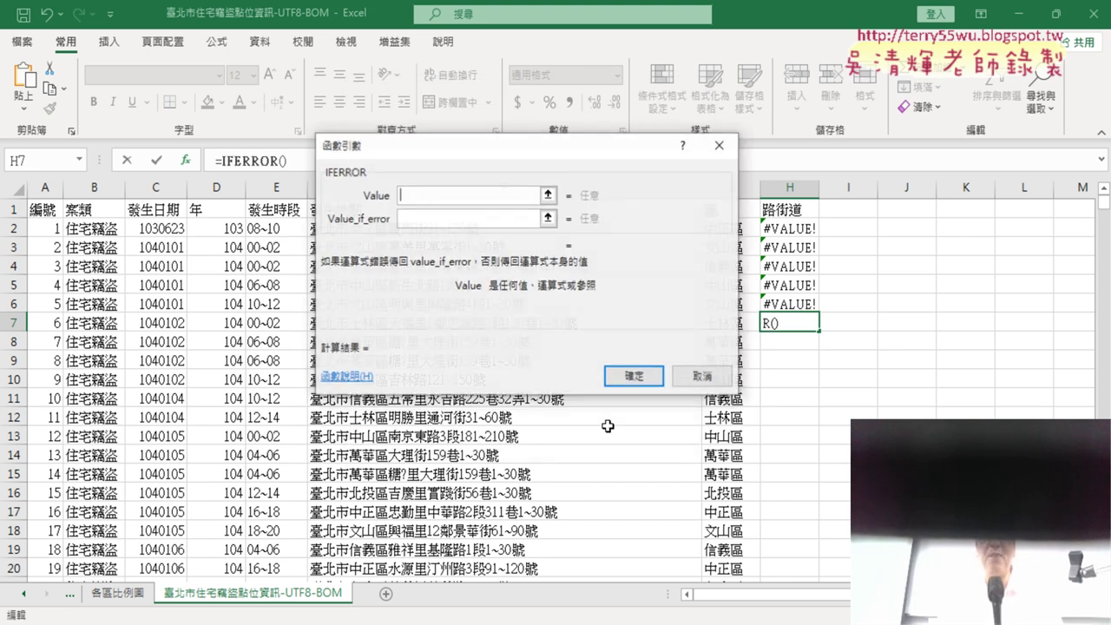
pyautogui.rightClick(424, 195)
pyautogui.click(462, 245)
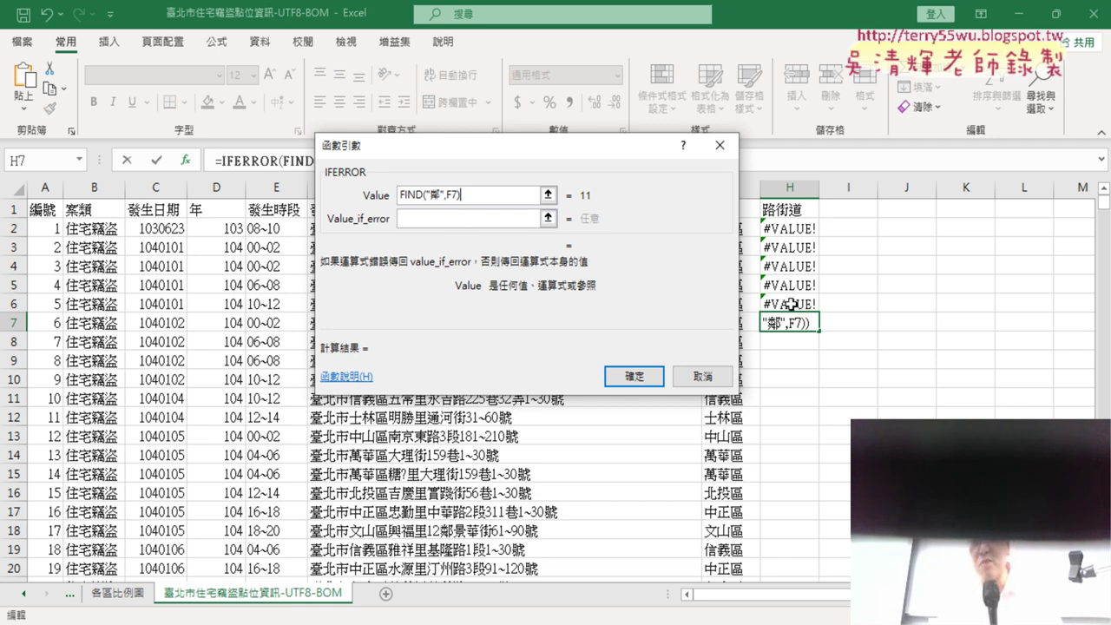
pyautogui.click(448, 219)
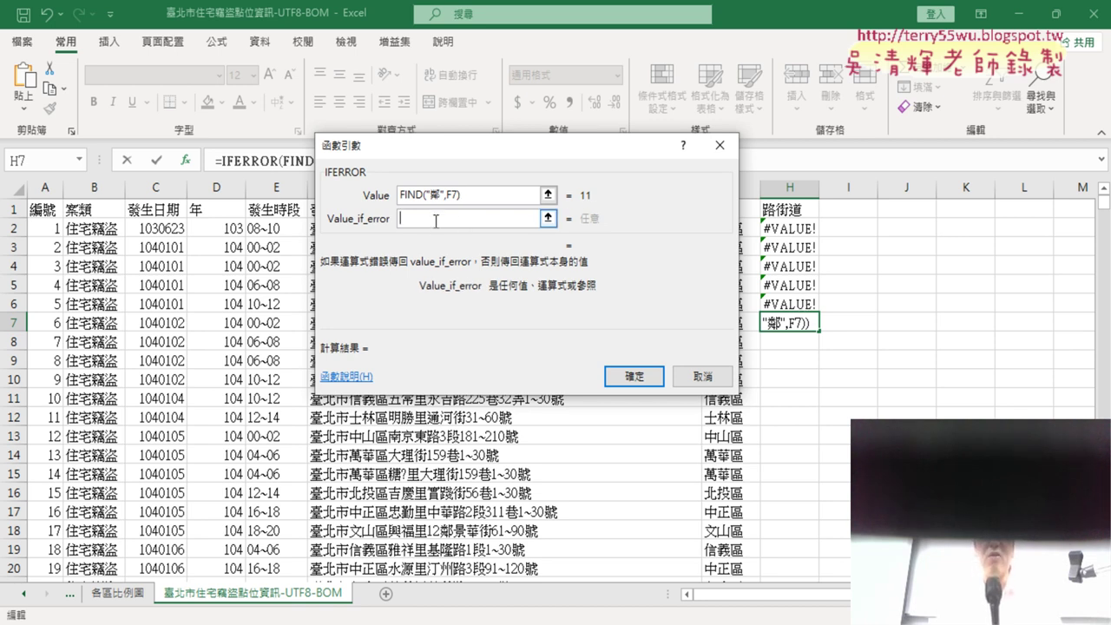
pyautogui.rightClick(437, 220)
pyautogui.click(483, 276)
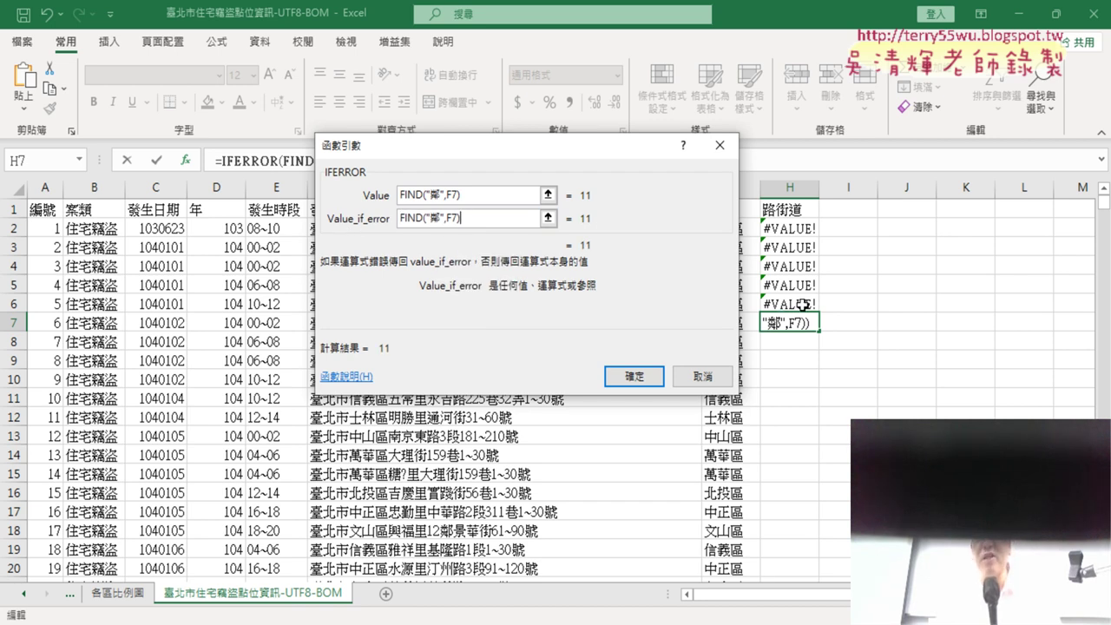
# Step: Change the fallback to FIND("里",F7), confirm, and fill H7's formula up to H2
pyautogui.doubleClick(437, 218)
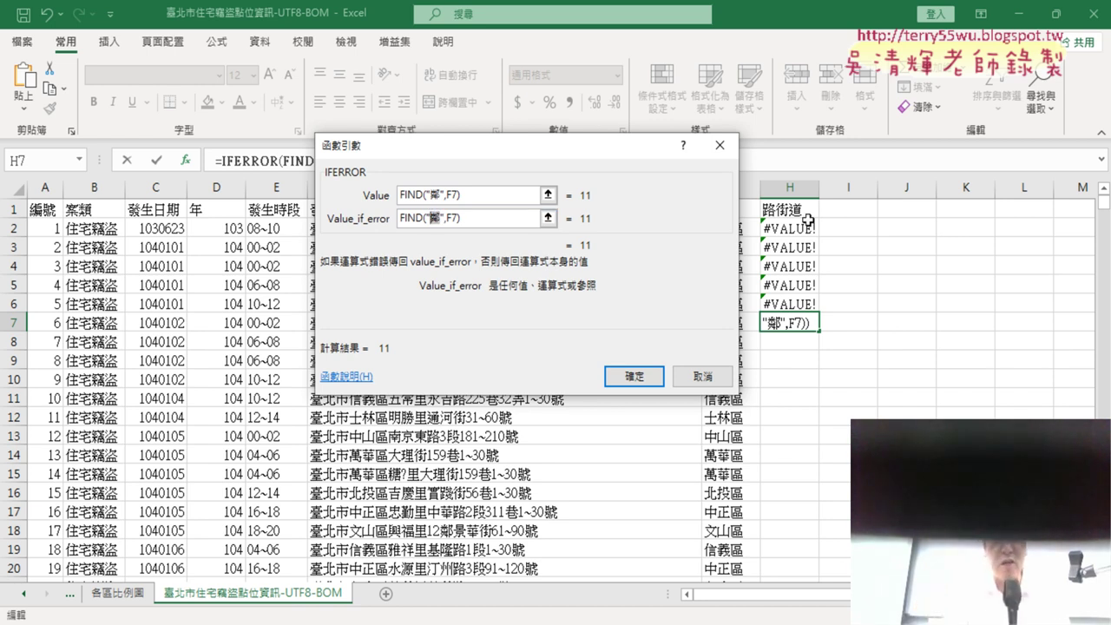
pyautogui.write('ㄌㄧ')
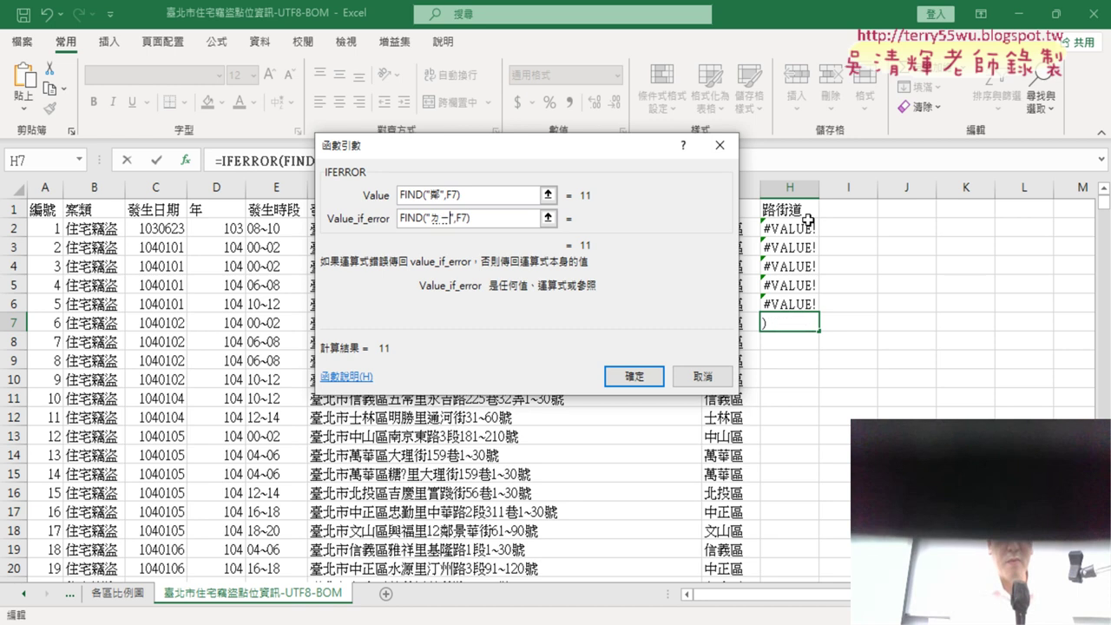
pyautogui.write('ˇ')
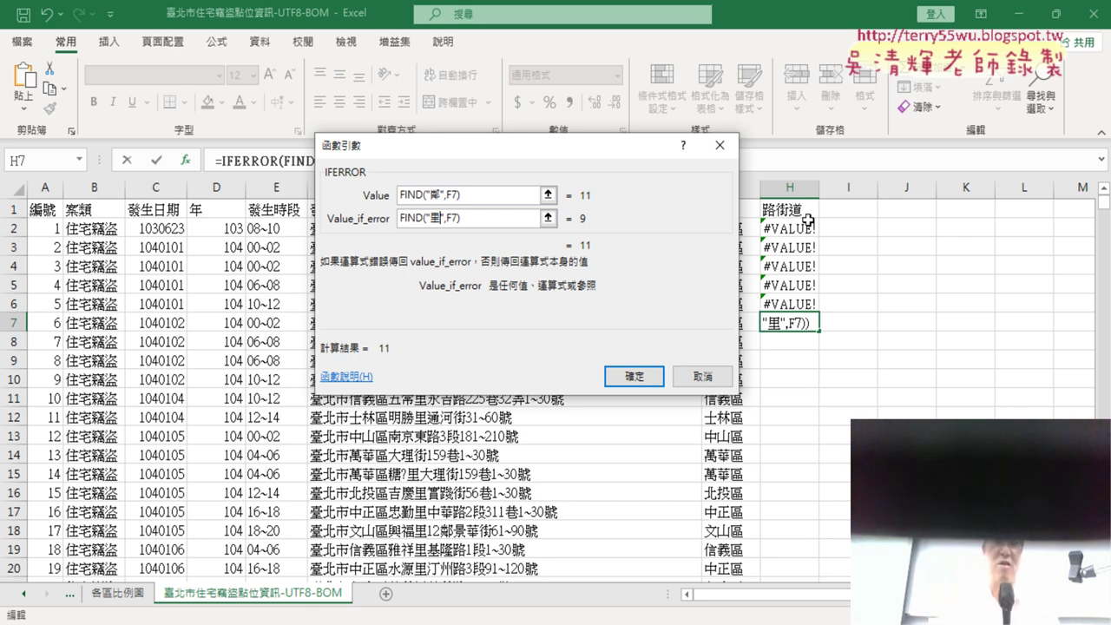
pyautogui.click(659, 372)
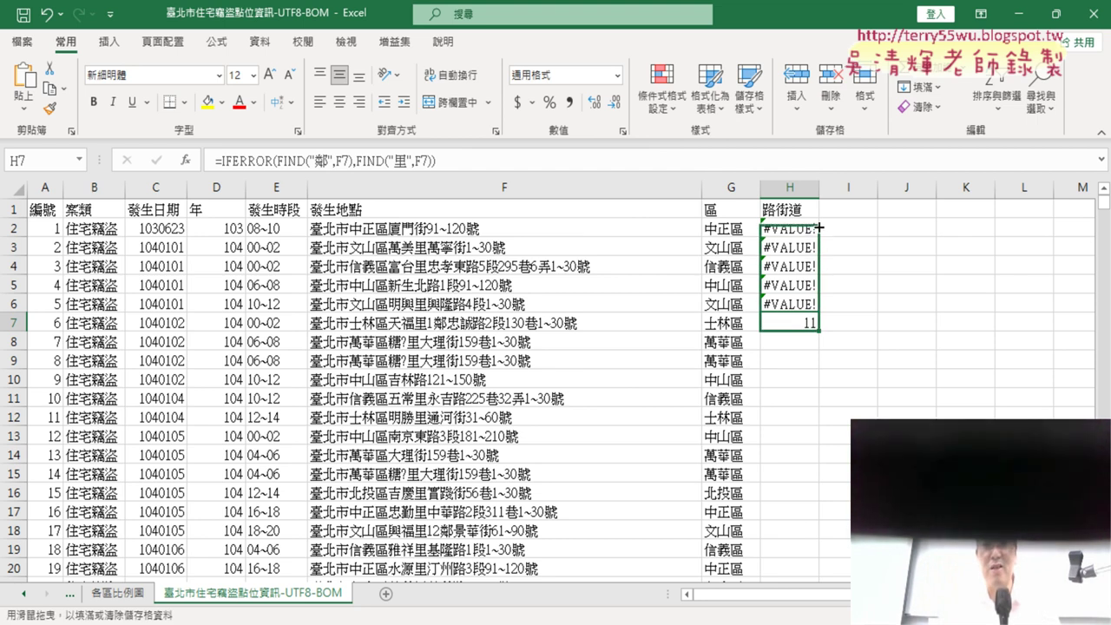
pyautogui.moveTo(818, 331); pyautogui.dragTo(819, 224)
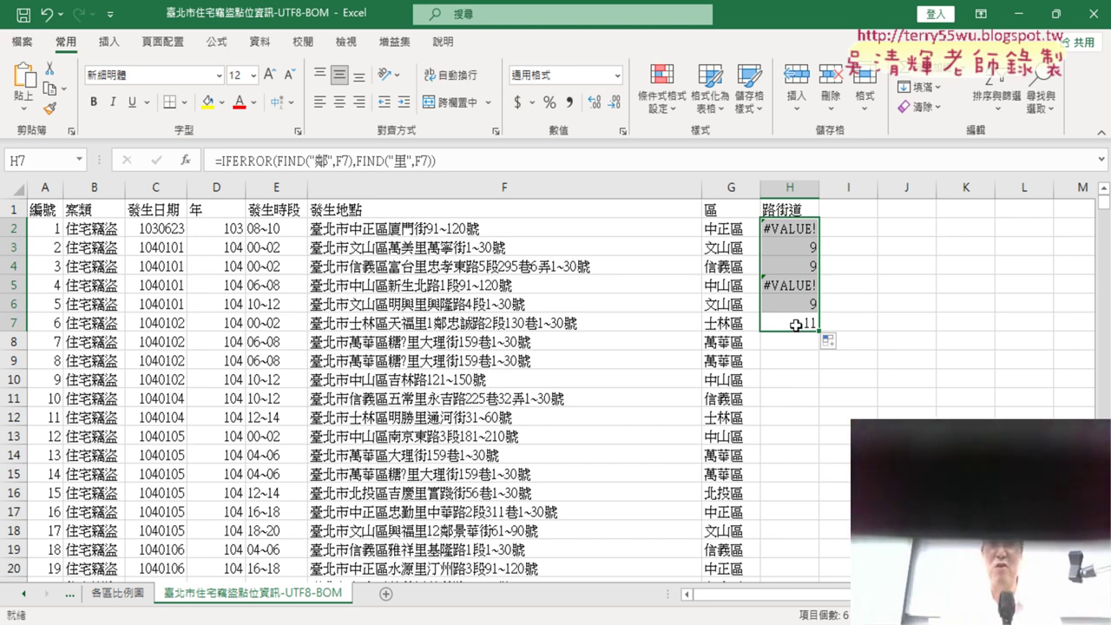
pyautogui.click(795, 325)
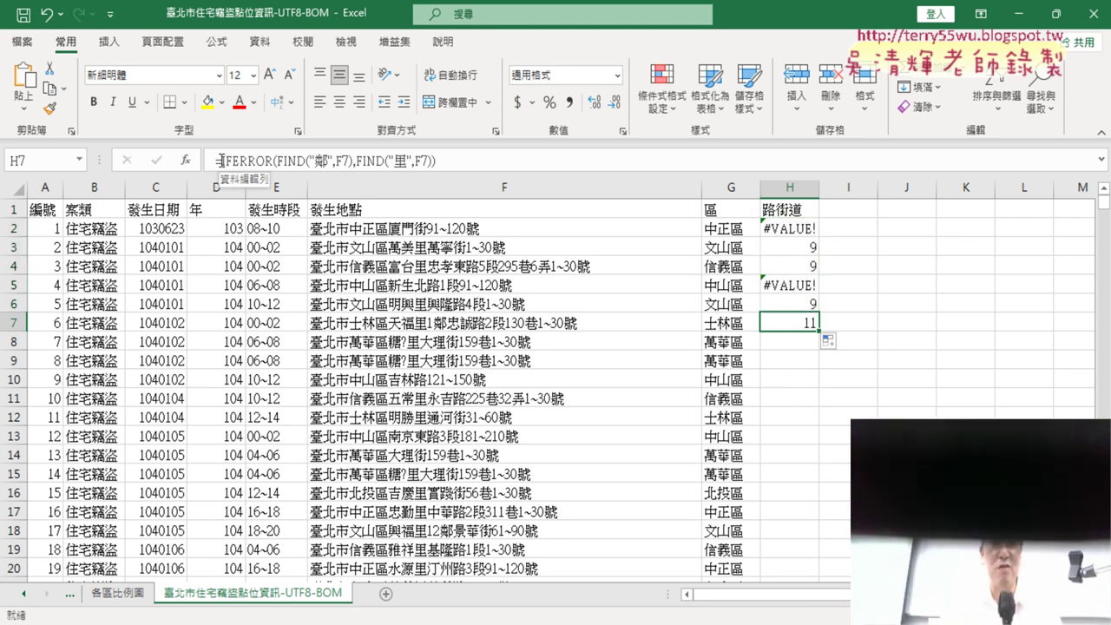
# Step: Cut H7's IFERROR formula and start a new outer IFERROR around it
pyautogui.moveTo(221, 161); pyautogui.dragTo(434, 162)
pyautogui.rightClick(401, 165)
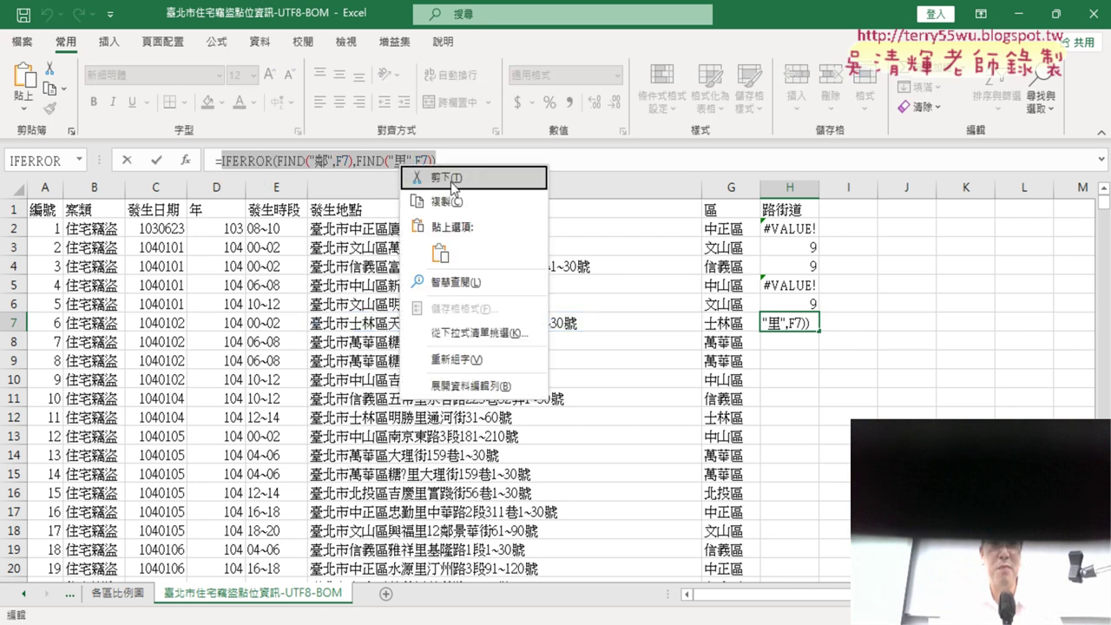
pyautogui.click(453, 180)
pyautogui.click(185, 161)
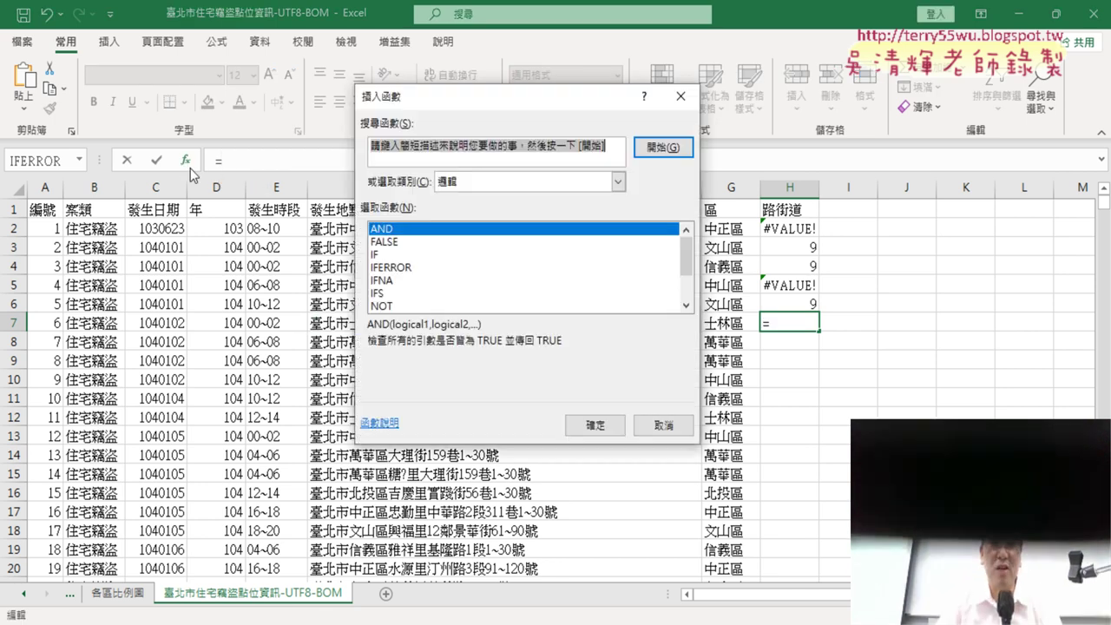
pyautogui.doubleClick(402, 266)
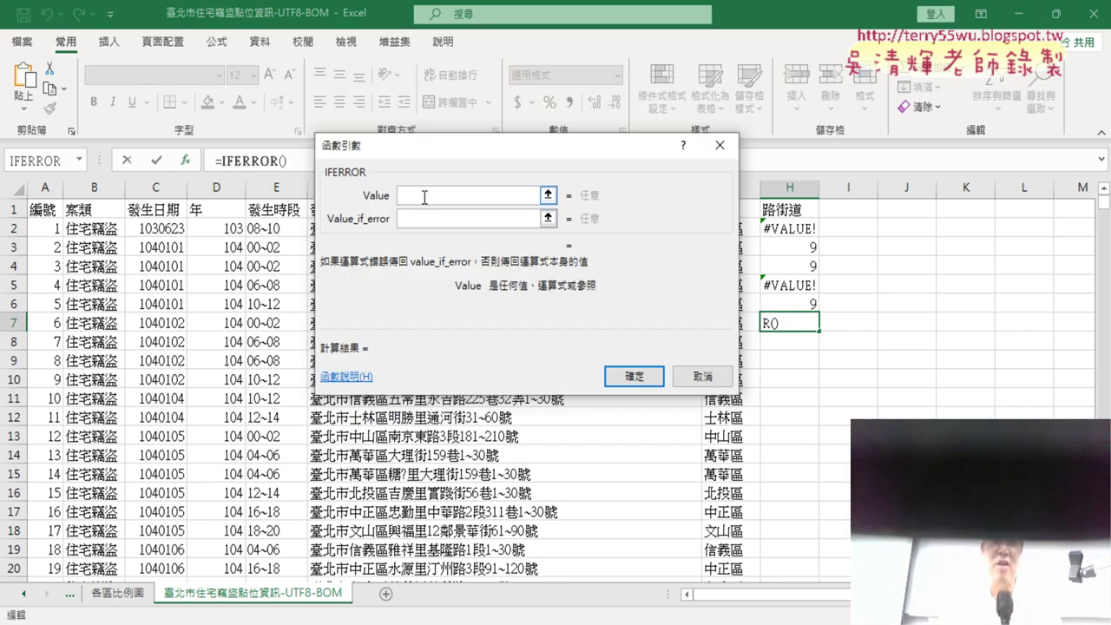
# Step: Paste the old IFERROR as Value and set the fallback to FIND("區",F7)
pyautogui.rightClick(426, 196)
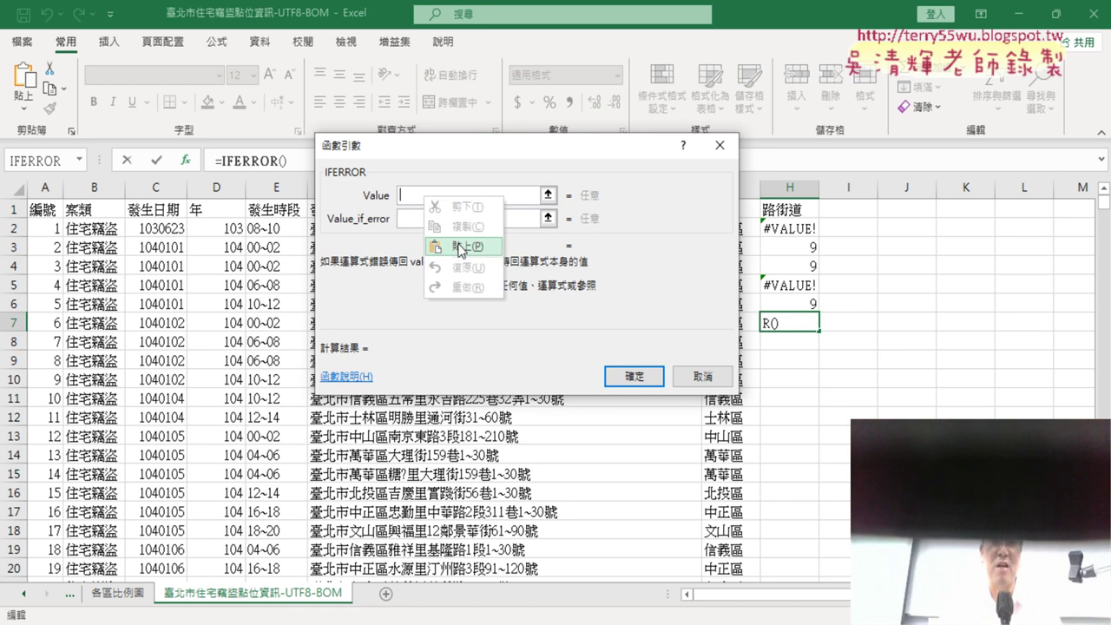
pyautogui.click(460, 247)
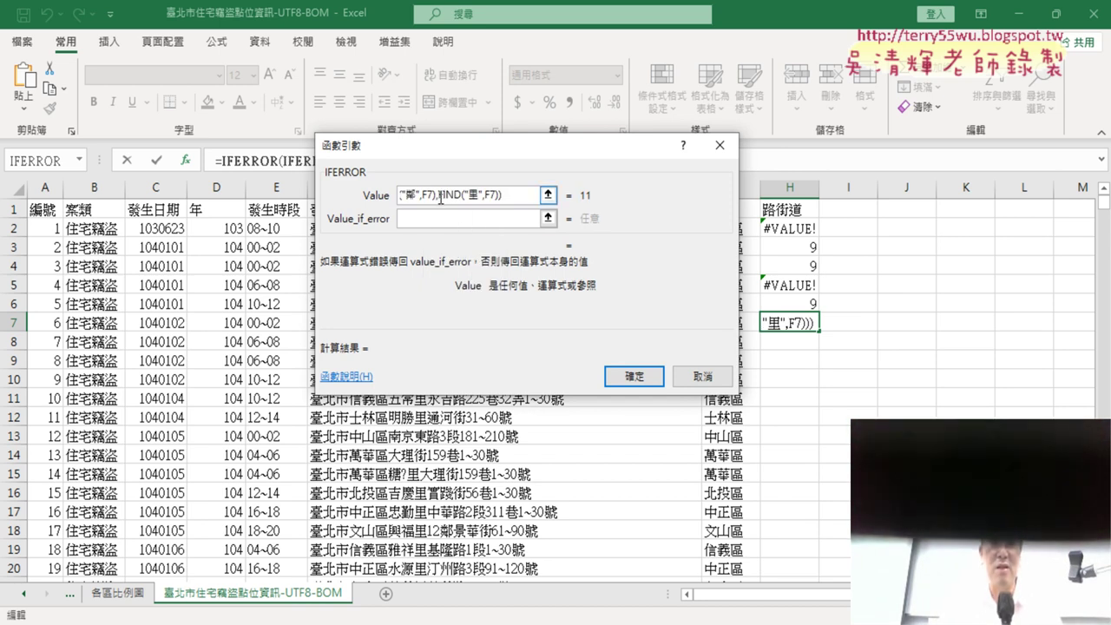
pyautogui.moveTo(438, 196); pyautogui.dragTo(482, 196)
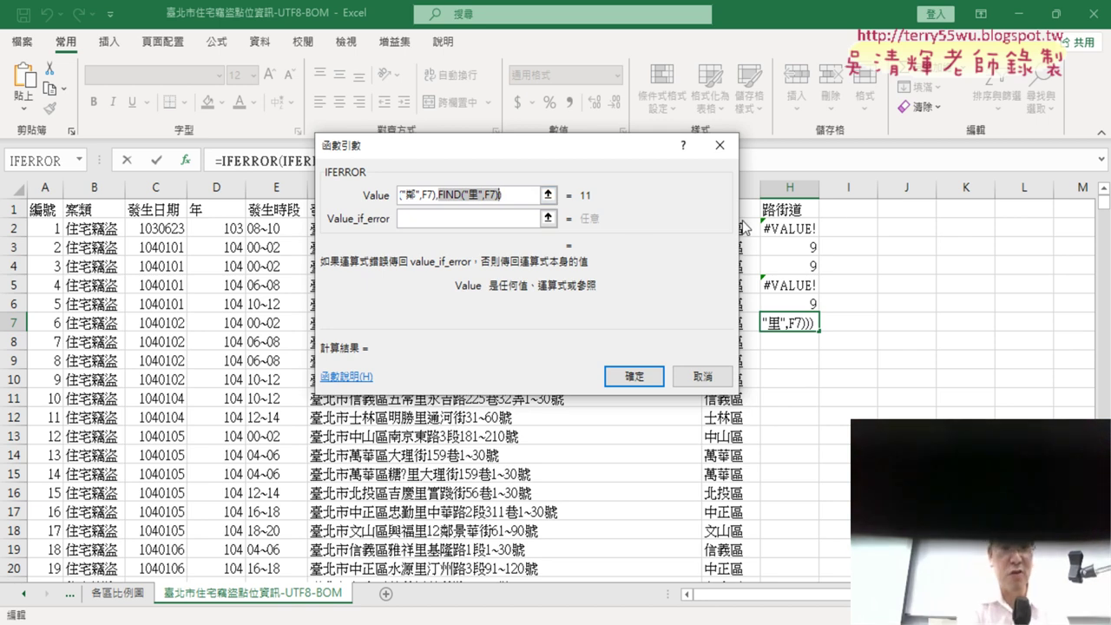
pyautogui.click(434, 218)
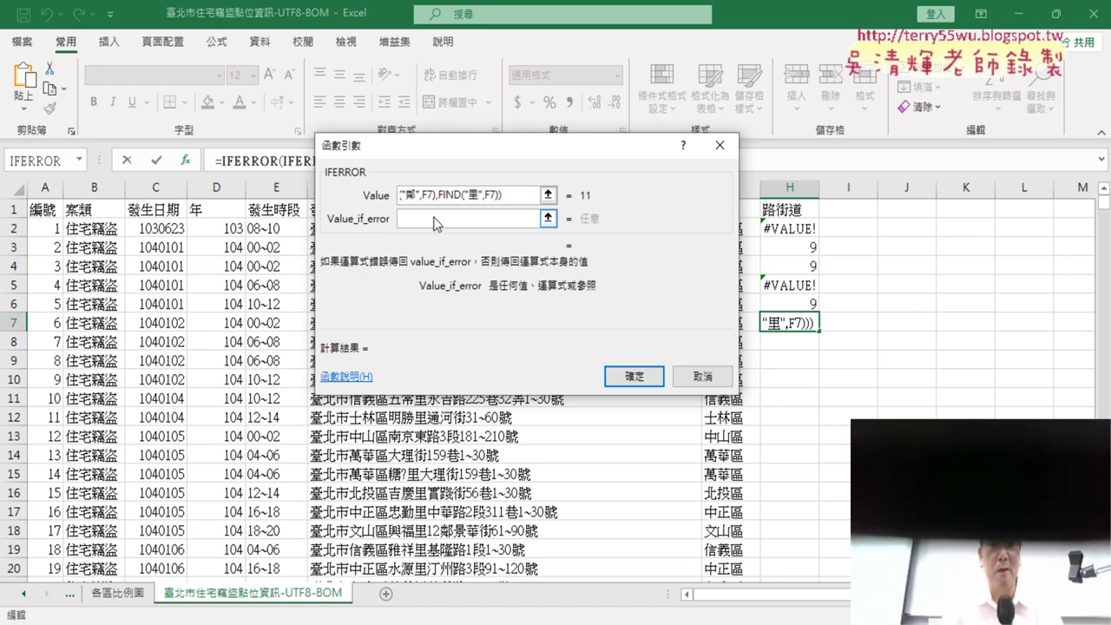
pyautogui.hotkey('ctrl', 'v')
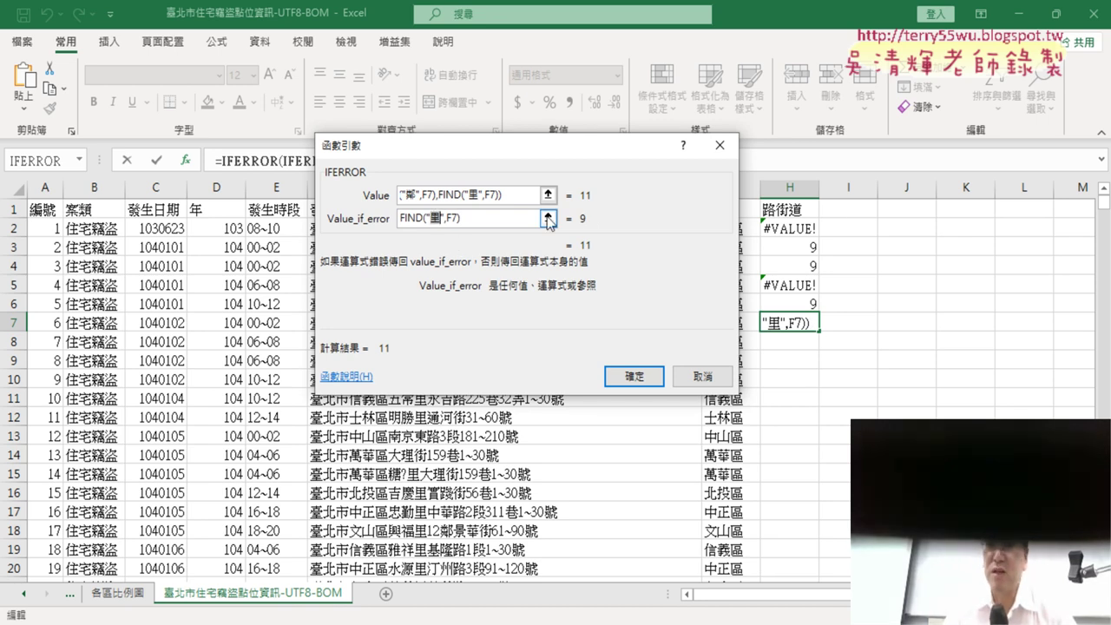
pyautogui.press('BackSpace')
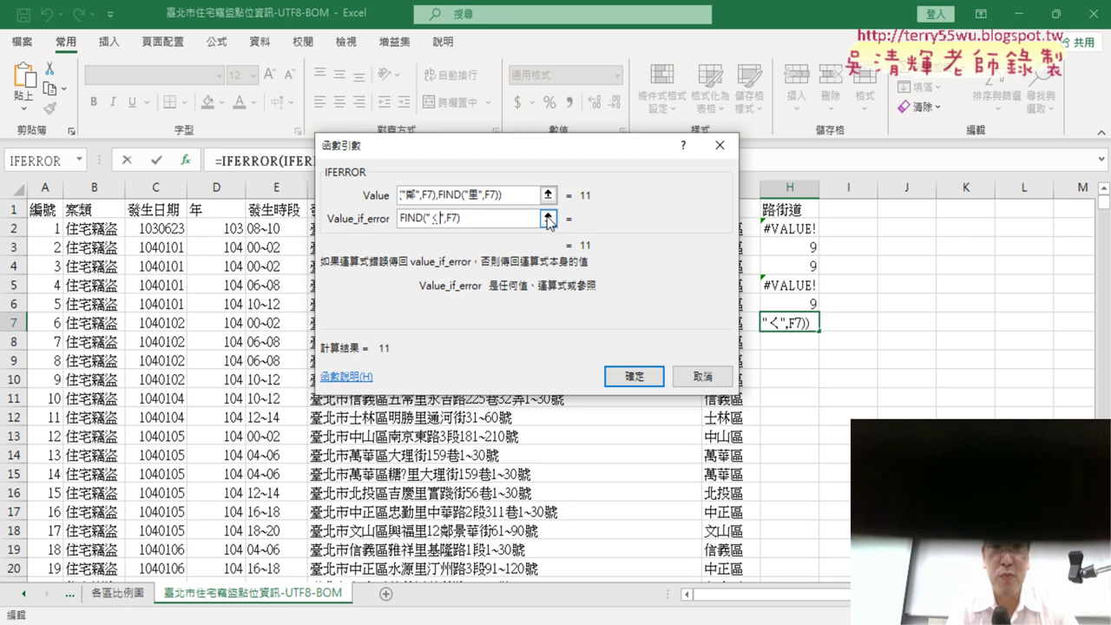
pyautogui.write('ㄑㄩ')
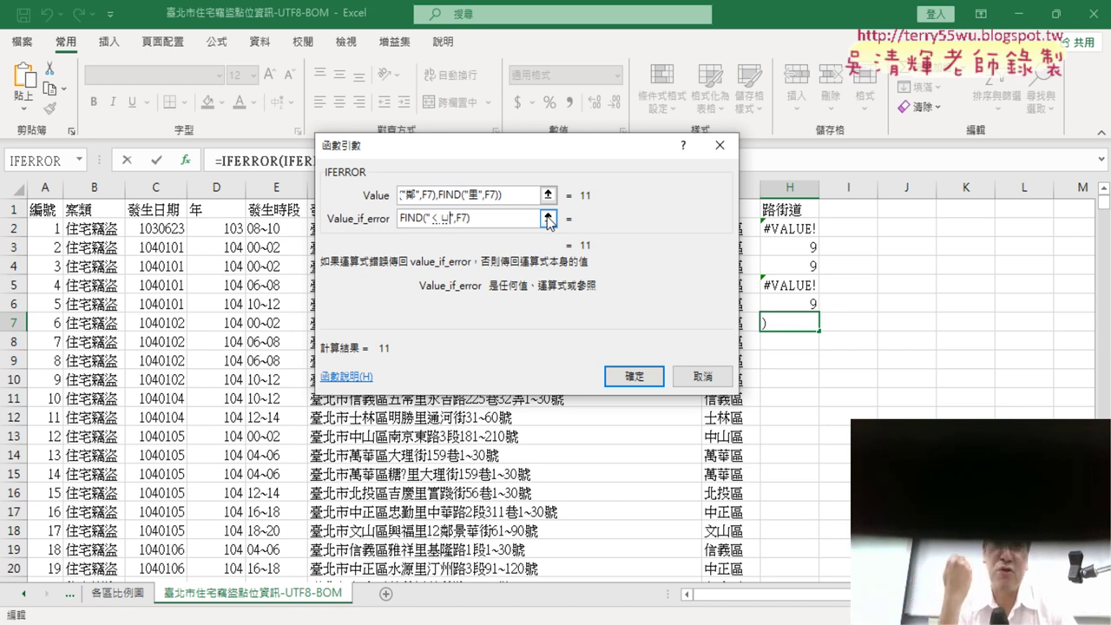
pyautogui.press('space')
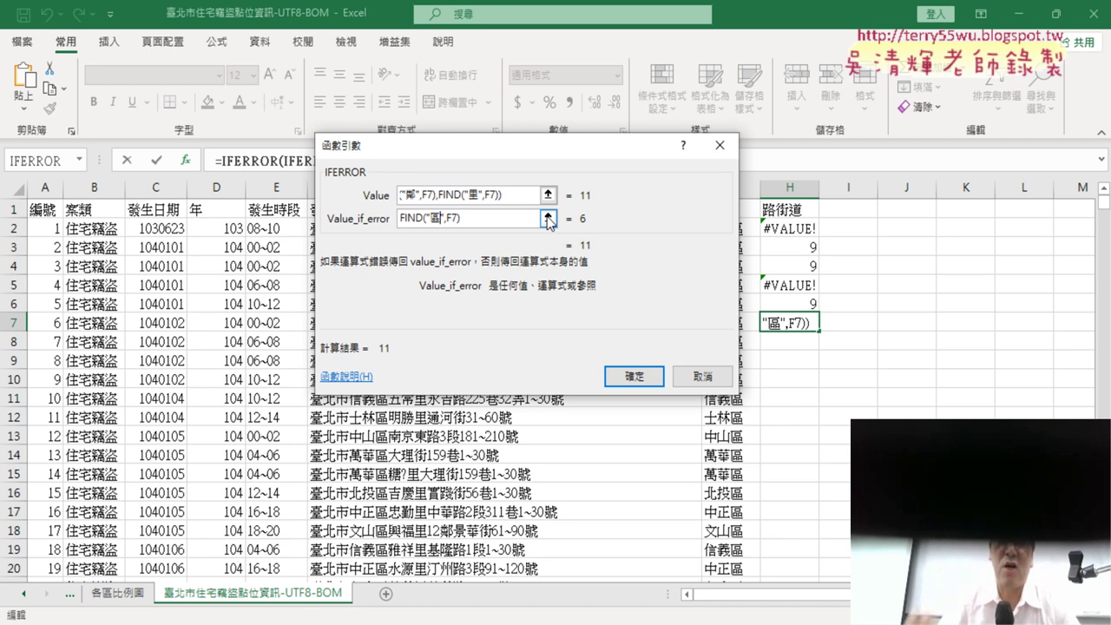
# Step: Confirm H7's nested IFERROR and fill it through all of column H, giving 6, 9, 11, 12
pyautogui.click(651, 376)
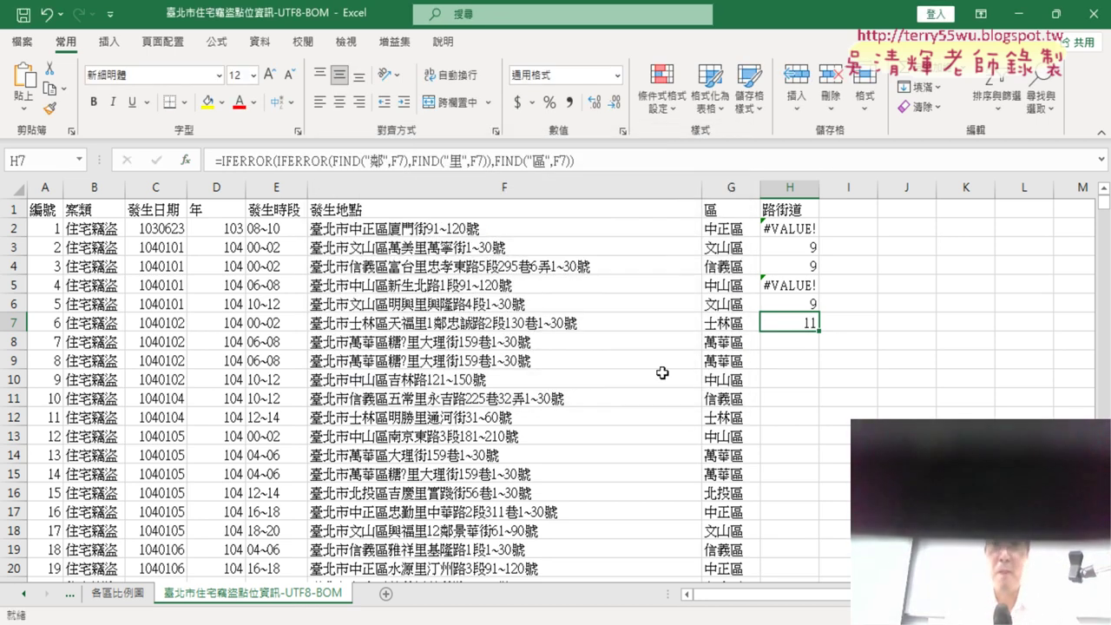
pyautogui.moveTo(817, 333); pyautogui.dragTo(809, 224)
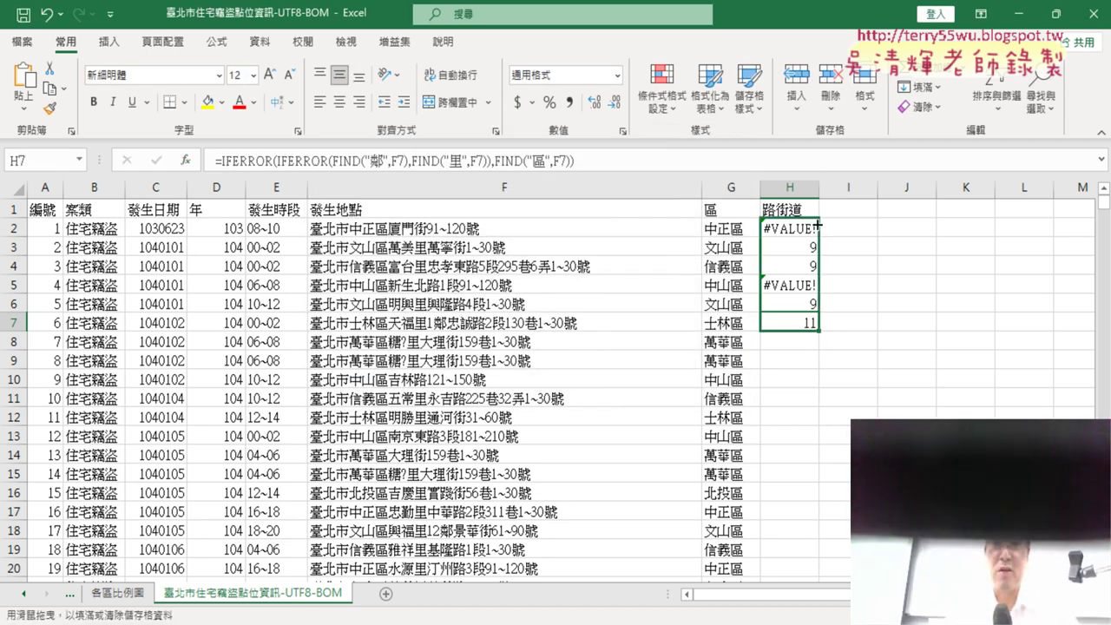
pyautogui.doubleClick(820, 330)
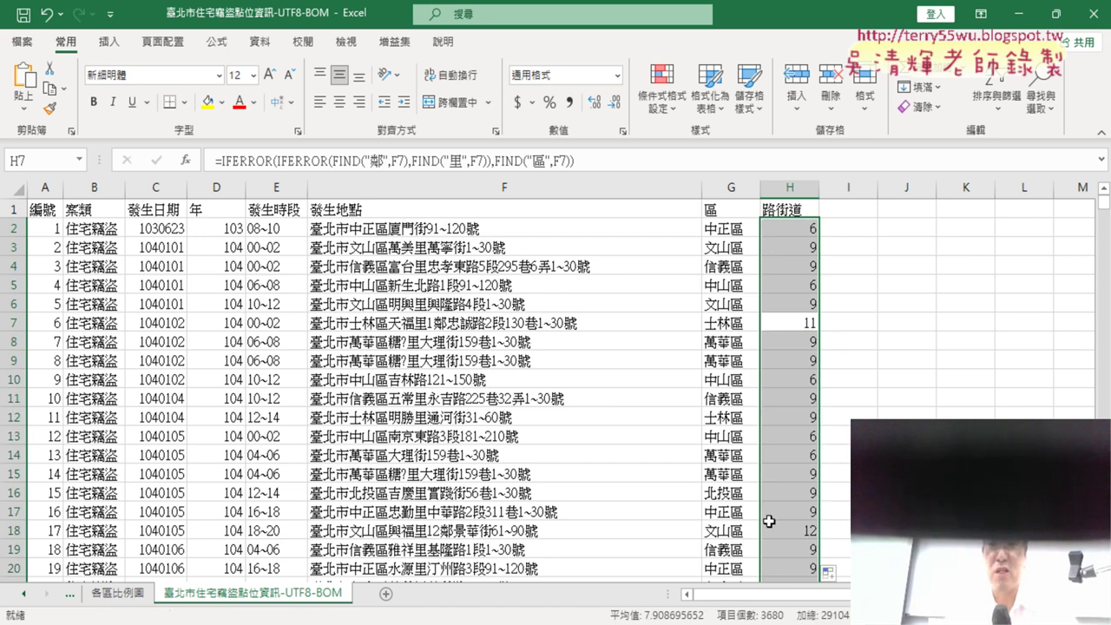
pyautogui.scroll(-3, 821, 330)
pyautogui.scroll(-4, 820, 330)
pyautogui.scroll(-8, 556, 382)
pyautogui.scroll(-8, 555, 382)
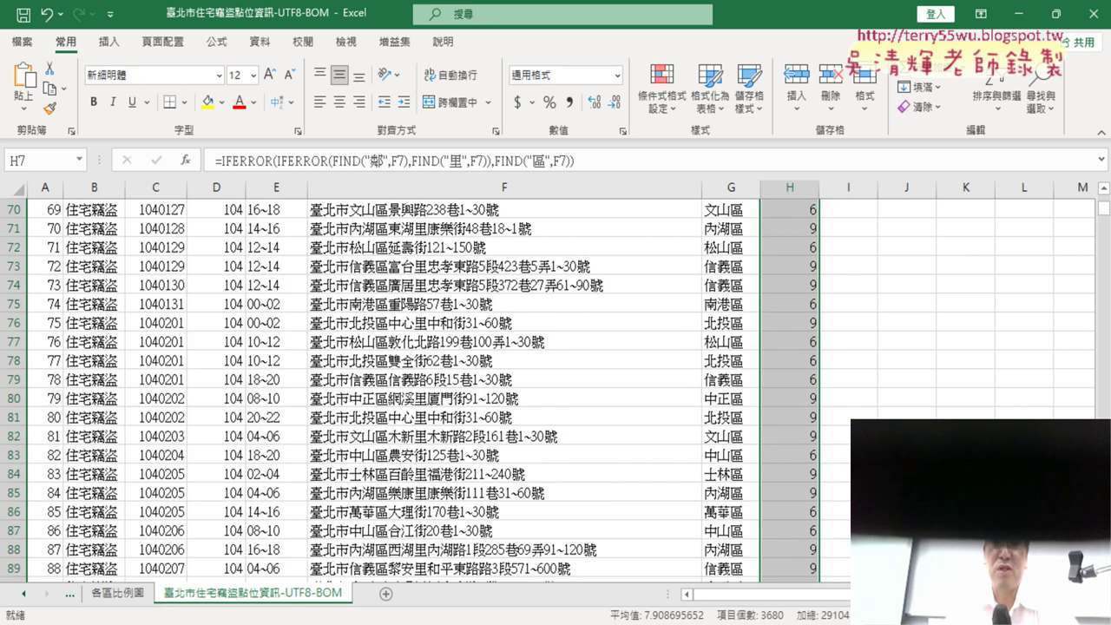
pyautogui.scroll(5, 556, 382)
pyautogui.scroll(5, 556, 382)
pyautogui.scroll(7, 918, 347)
pyautogui.scroll(6, 918, 347)
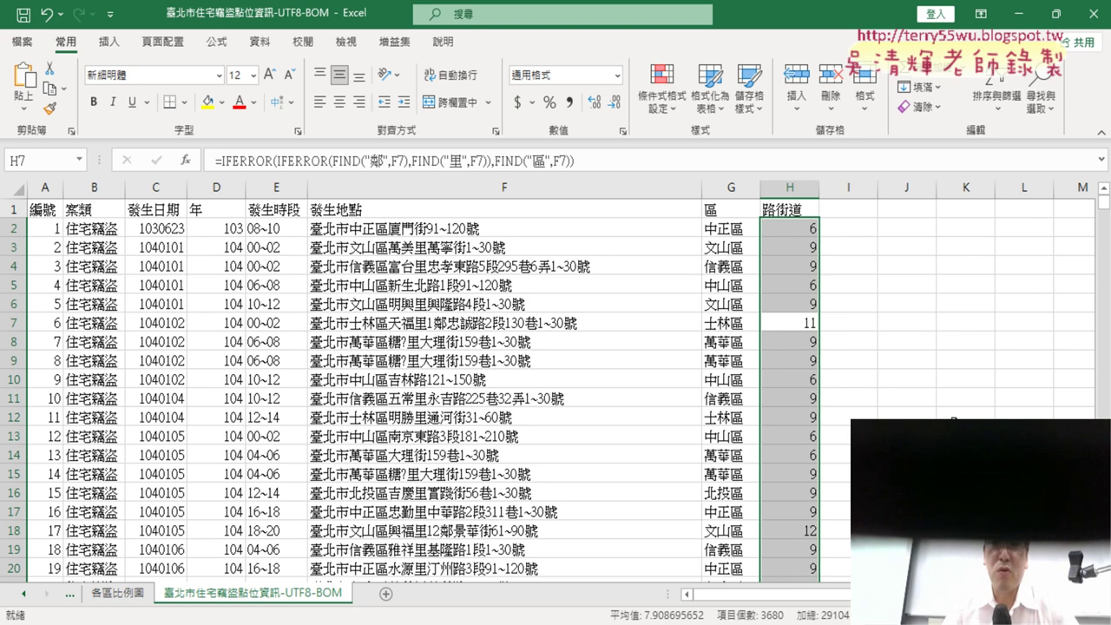
pyautogui.click(797, 230)
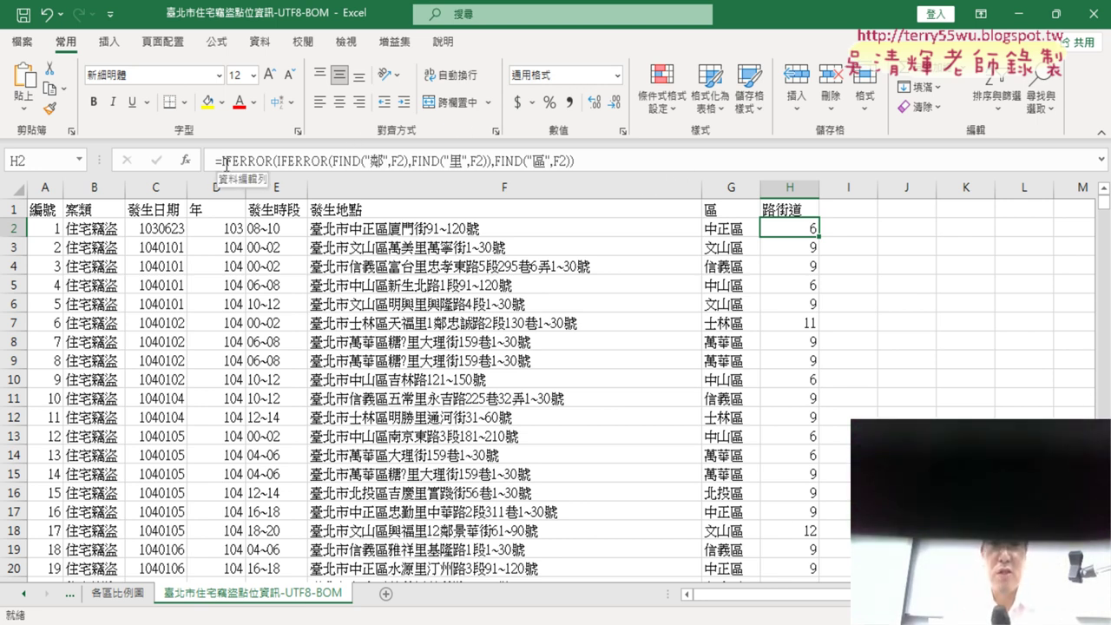
# Step: Cut H2's IFERROR formula and choose MID from the 文字 (text) function category
pyautogui.moveTo(222, 162); pyautogui.dragTo(576, 161)
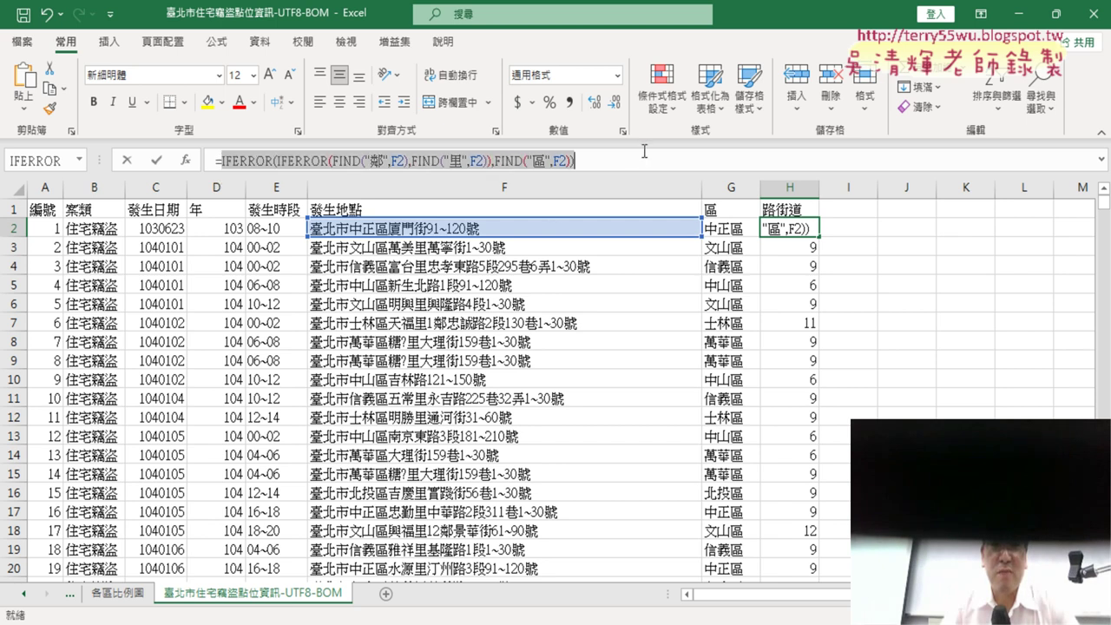
pyautogui.rightClick(568, 160)
pyautogui.click(589, 166)
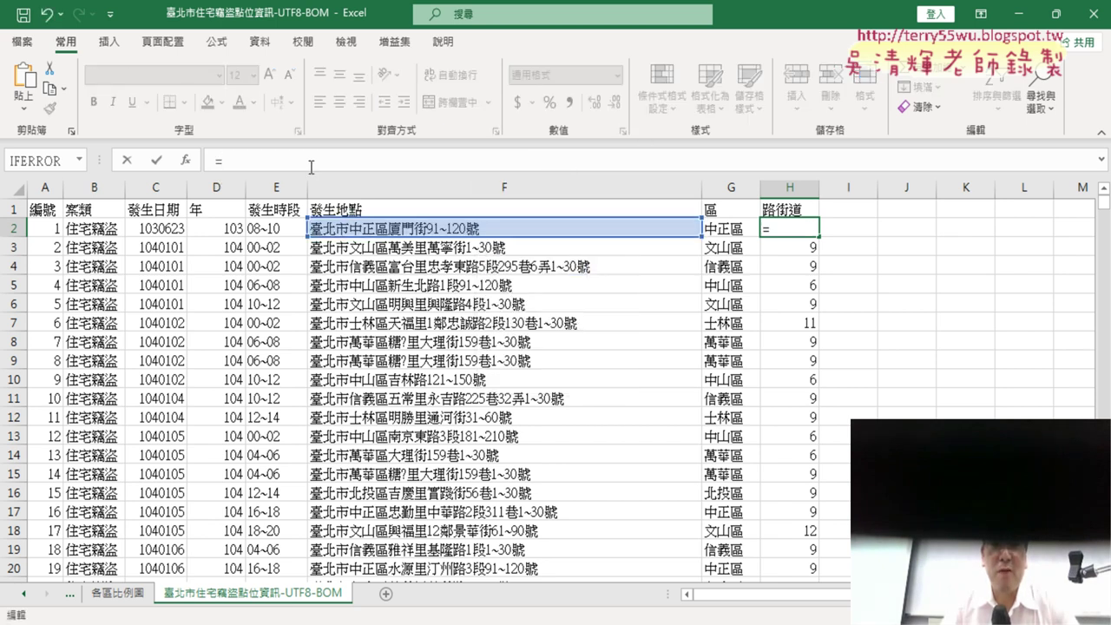
pyautogui.click(185, 161)
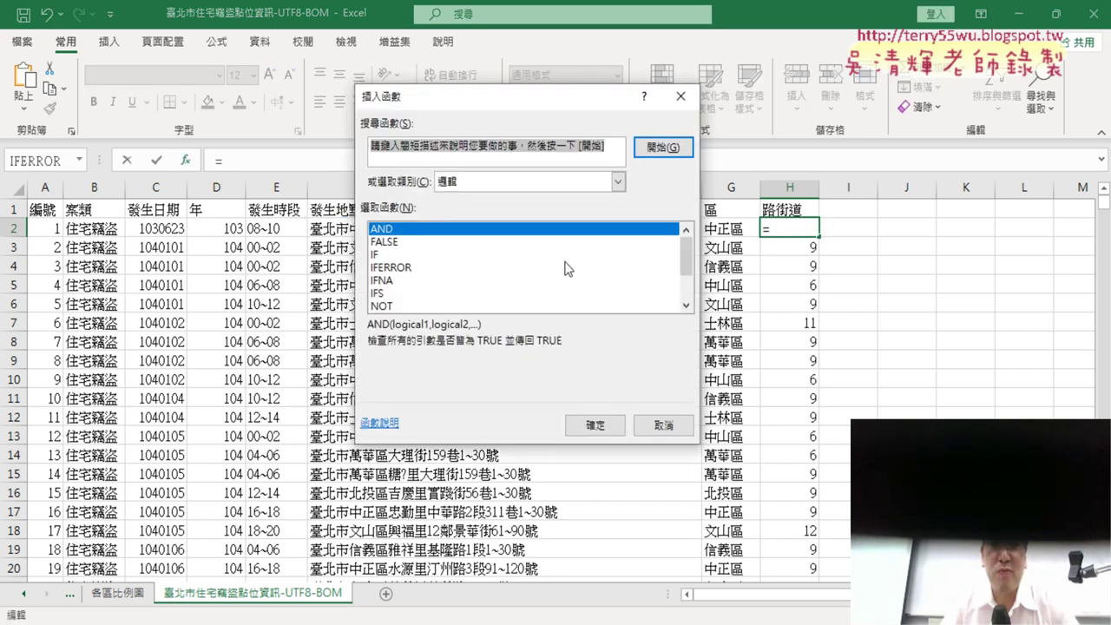
pyautogui.click(559, 181)
pyautogui.click(446, 301)
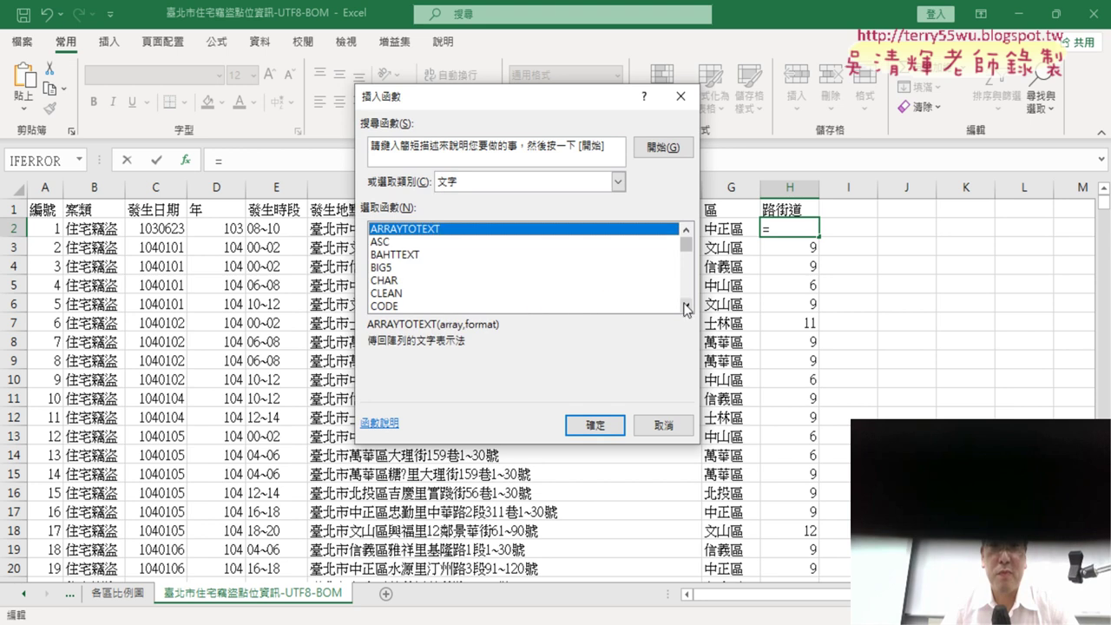
pyautogui.click(686, 306)
pyautogui.click(685, 306)
pyautogui.moveTo(686, 308); pyautogui.dragTo(686, 307)
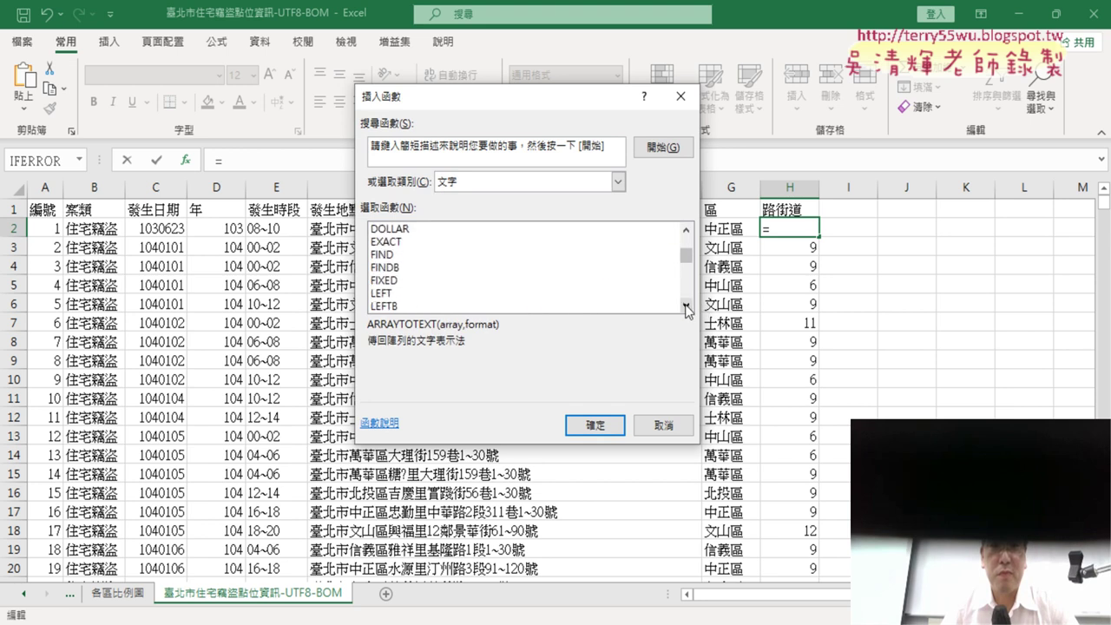
pyautogui.doubleClick(408, 284)
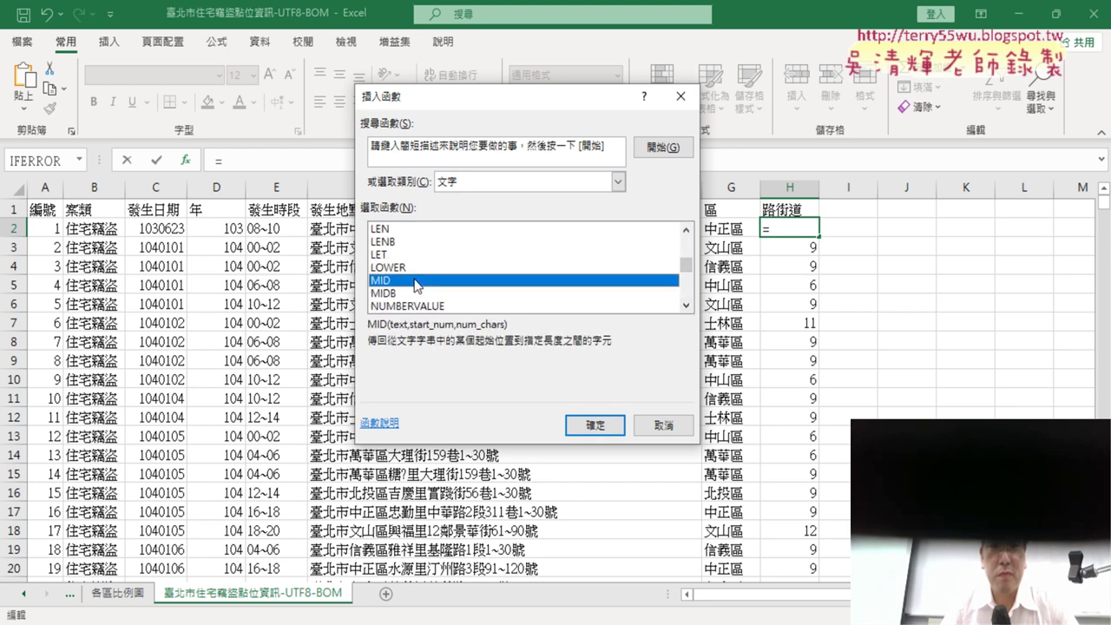
# Step: Set MID's Text to F2 and Start_num to the pasted IFERROR position +1
pyautogui.moveTo(492, 132); pyautogui.dragTo(847, 138)
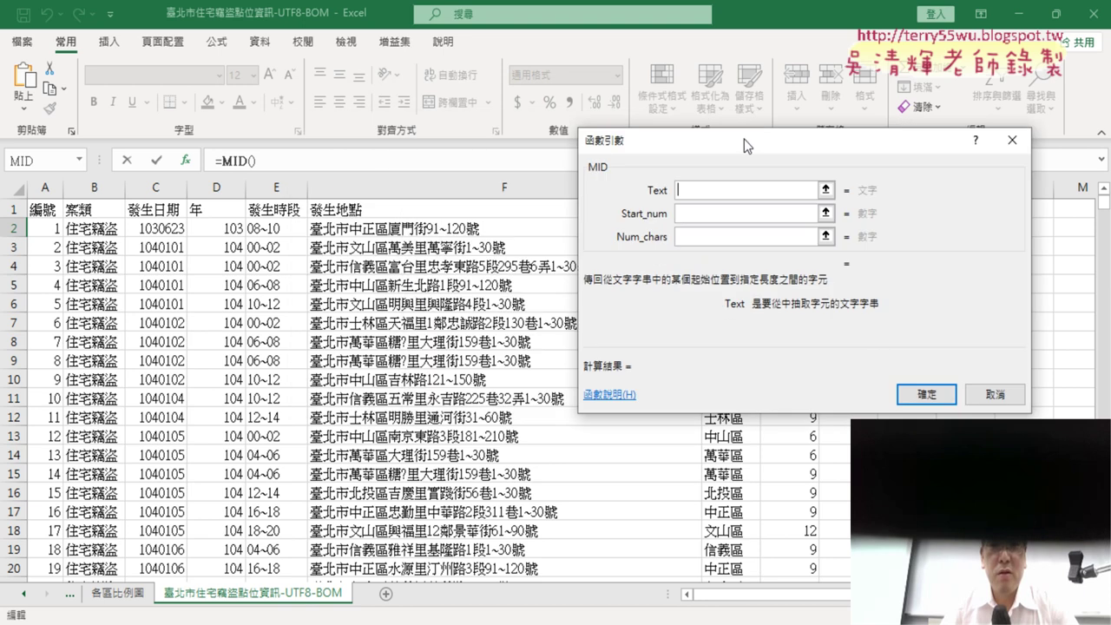
pyautogui.click(393, 231)
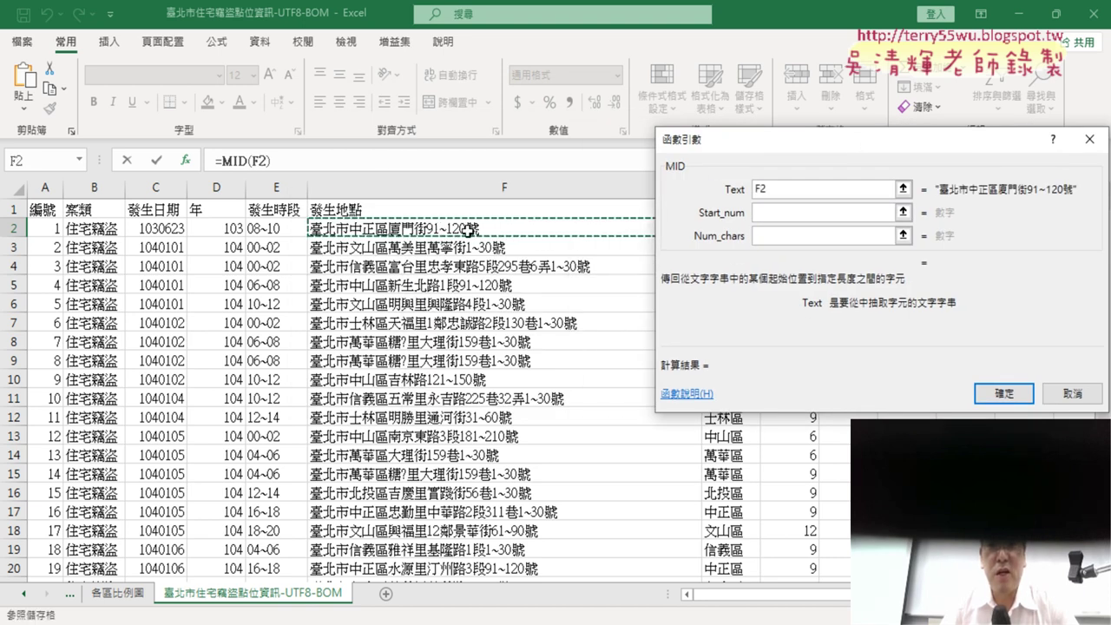
pyautogui.moveTo(822, 146)
pyautogui.mouseDown()
pyautogui.moveTo(589, 235)
pyautogui.moveTo(305, 269)
pyautogui.mouseUp()
pyautogui.click(240, 343)
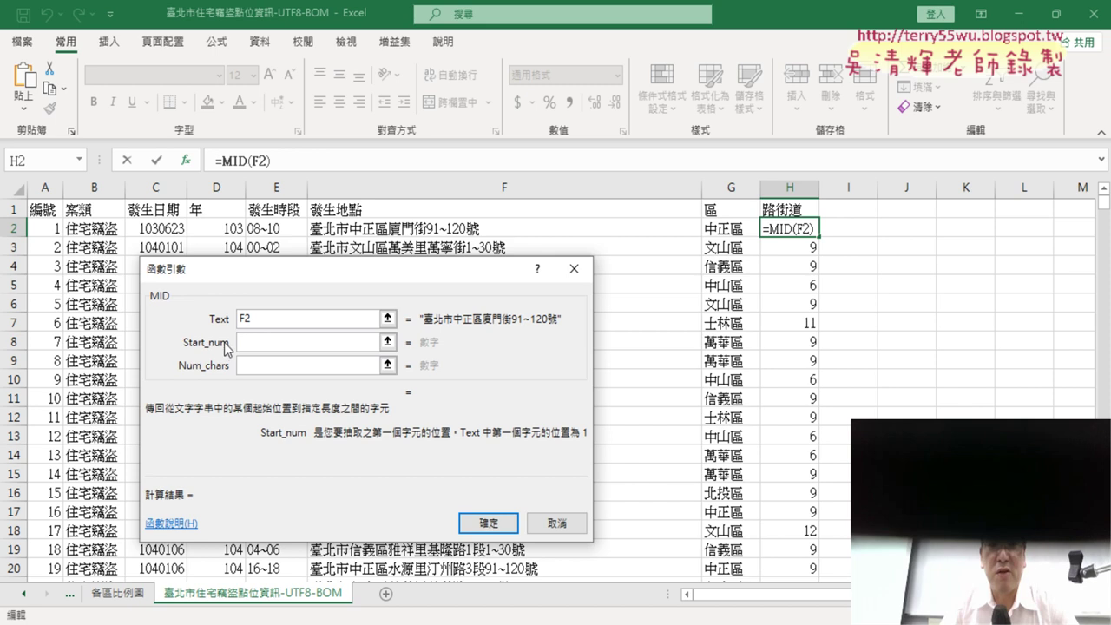
pyautogui.rightClick(264, 341)
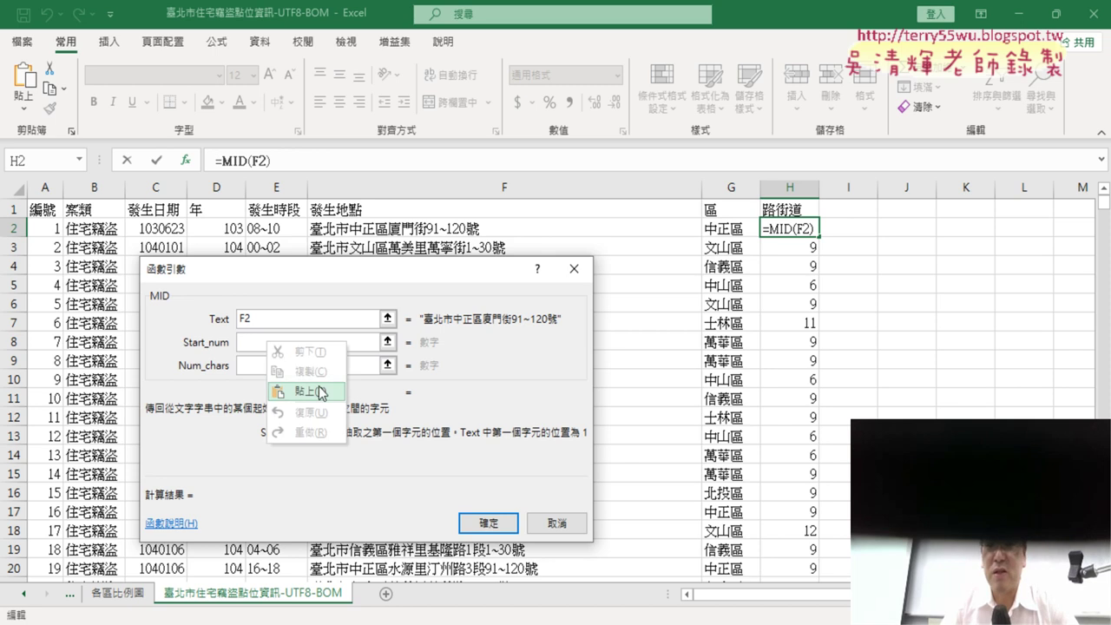
pyautogui.click(320, 393)
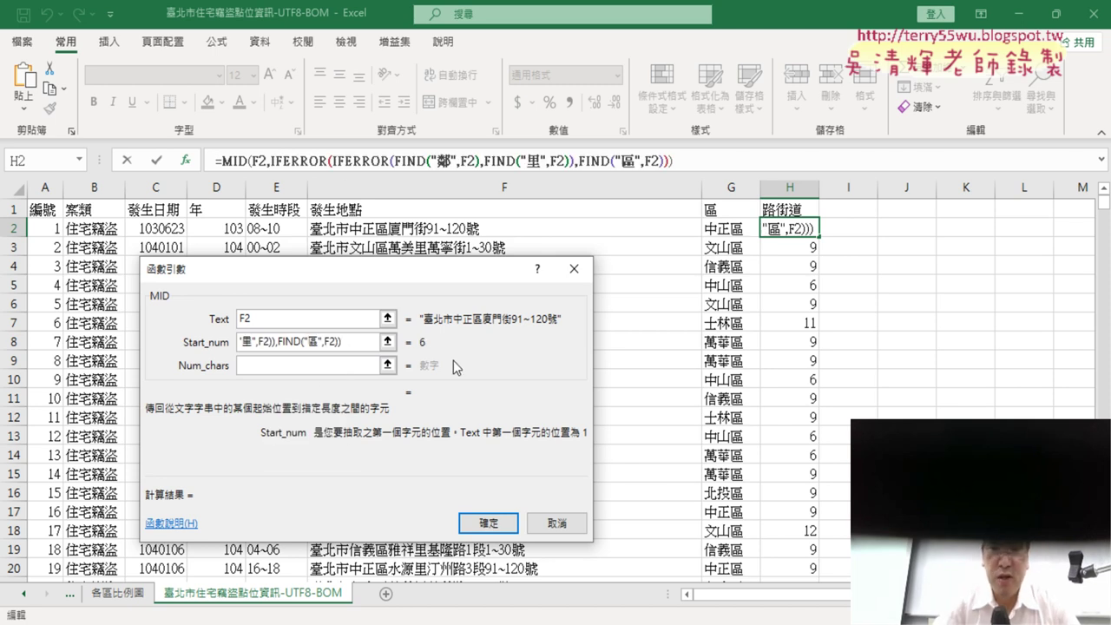
pyautogui.write('+')
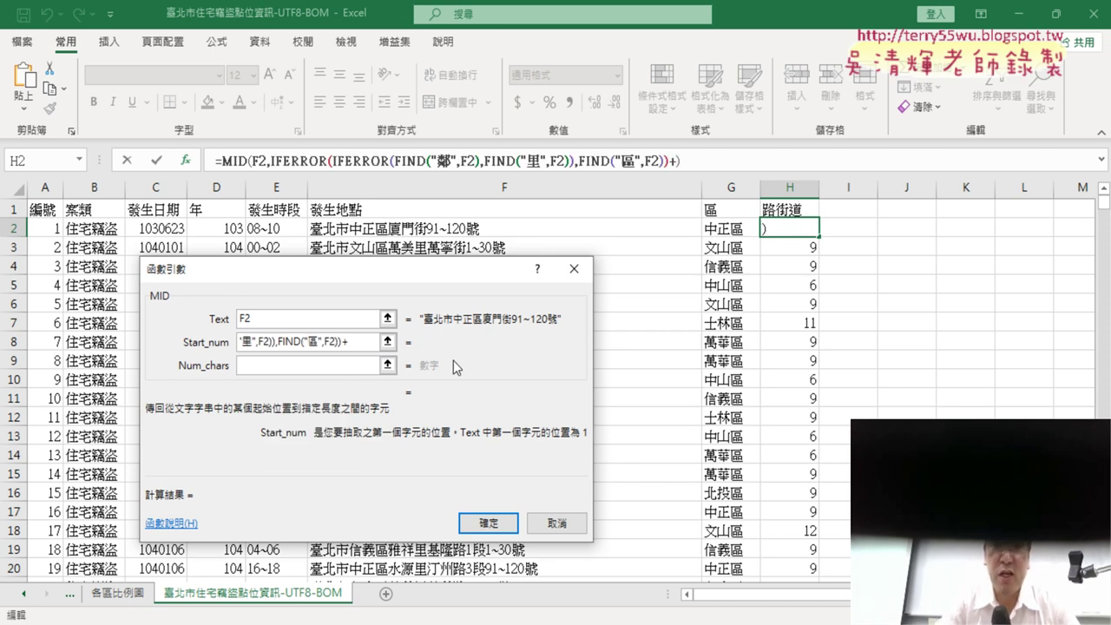
pyautogui.write('1')
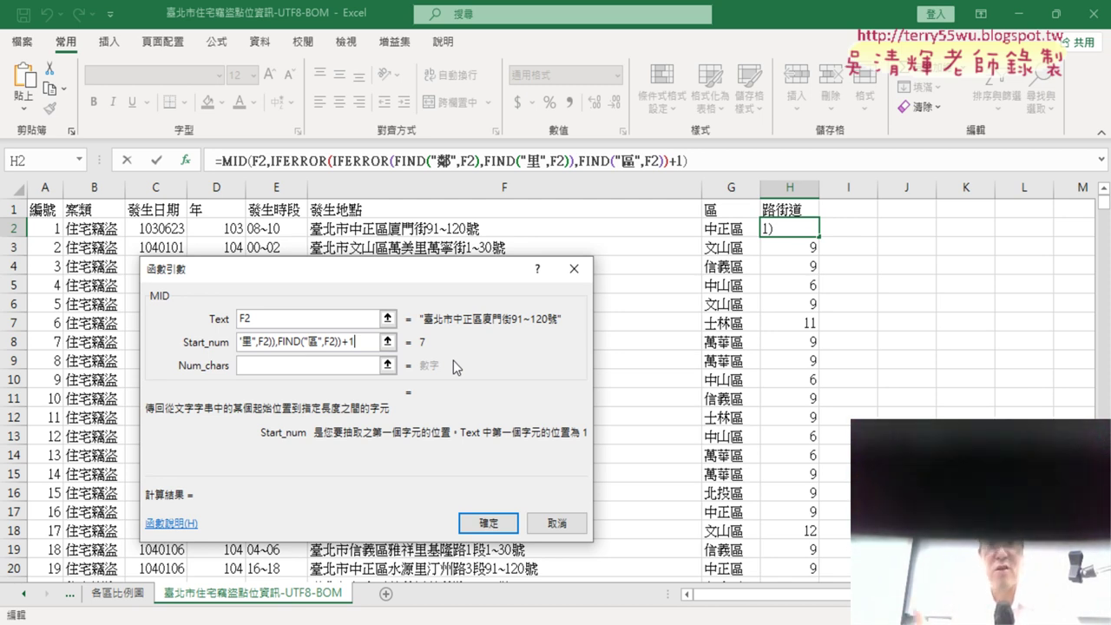
pyautogui.click(242, 365)
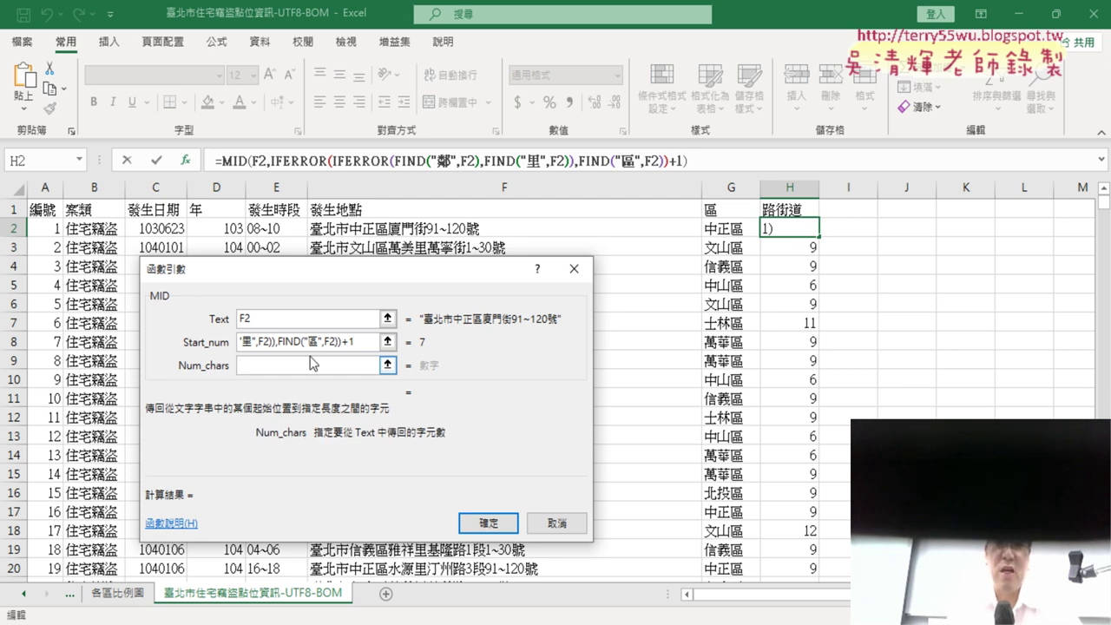
pyautogui.write('3')
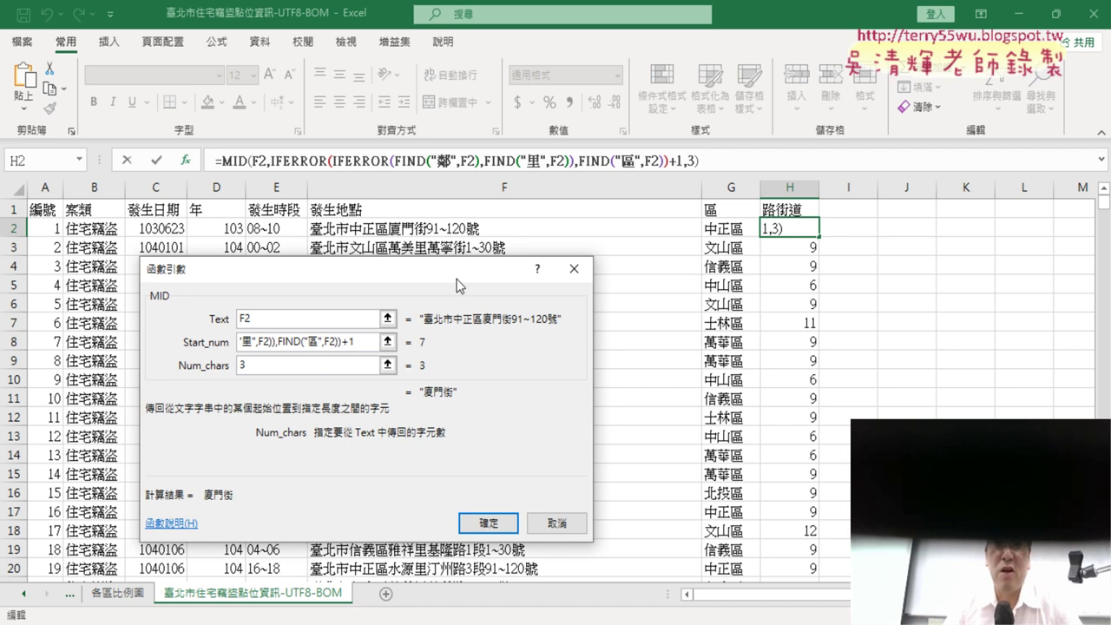
pyautogui.moveTo(457, 274); pyautogui.dragTo(465, 356)
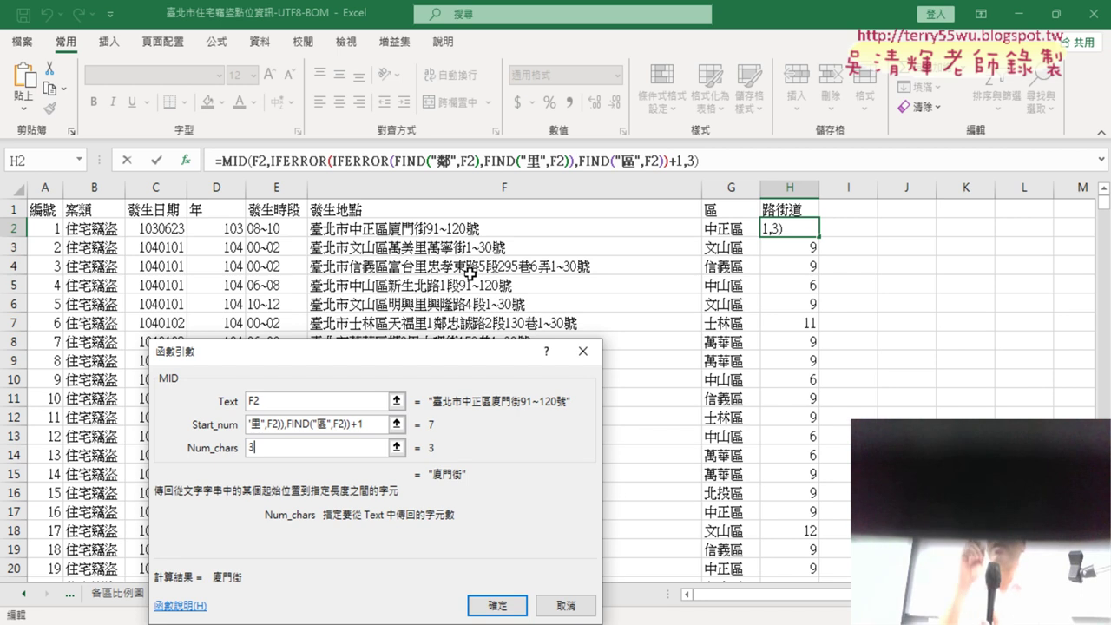
pyautogui.press('BackSpace')
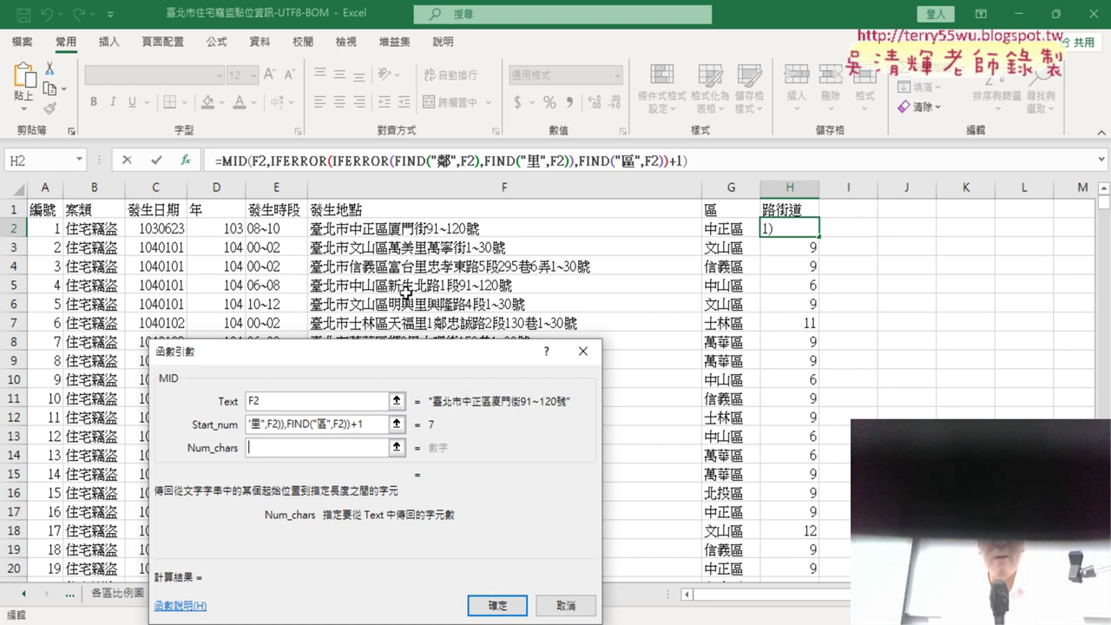
pyautogui.moveTo(448, 358); pyautogui.dragTo(502, 385)
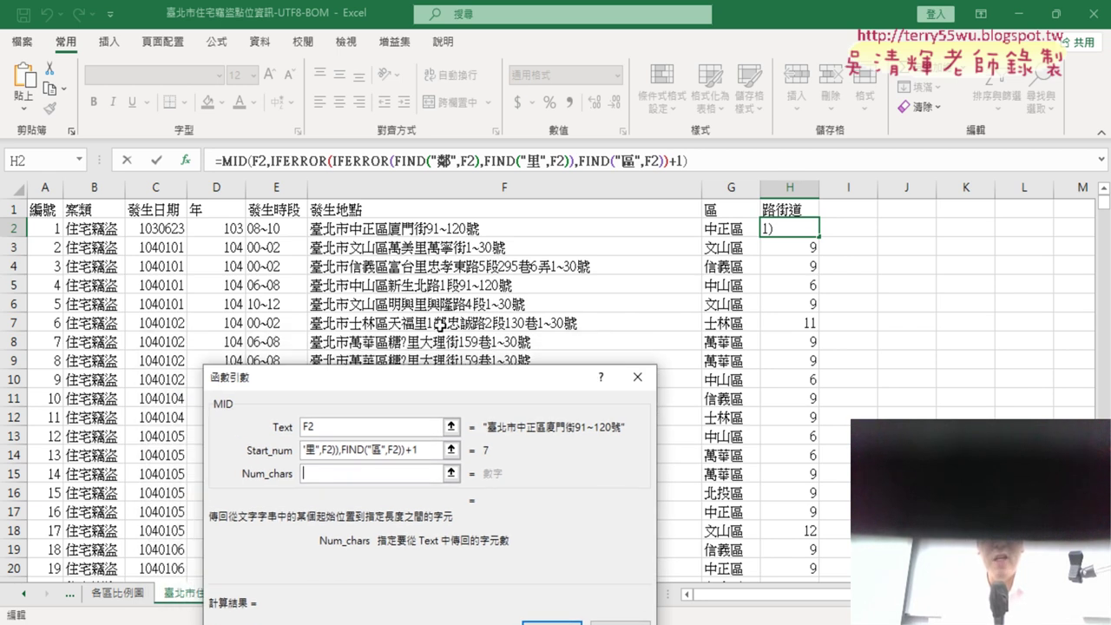
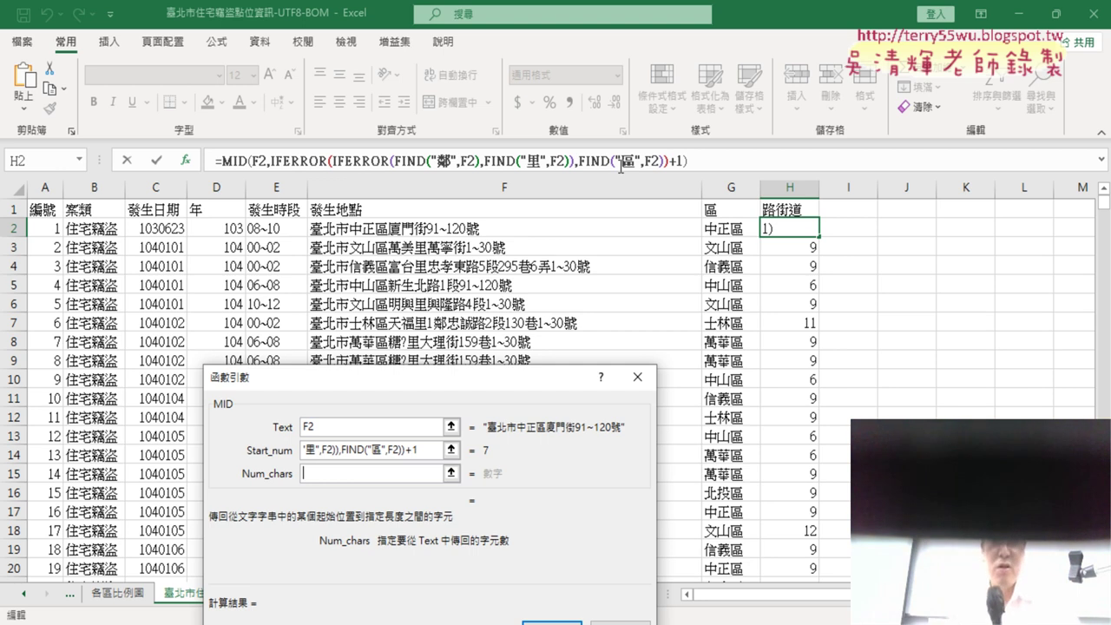
# Step: Paste the copied position-lookup formula into the MID Num_chars argument
pyautogui.moveTo(414, 378); pyautogui.dragTo(453, 165)
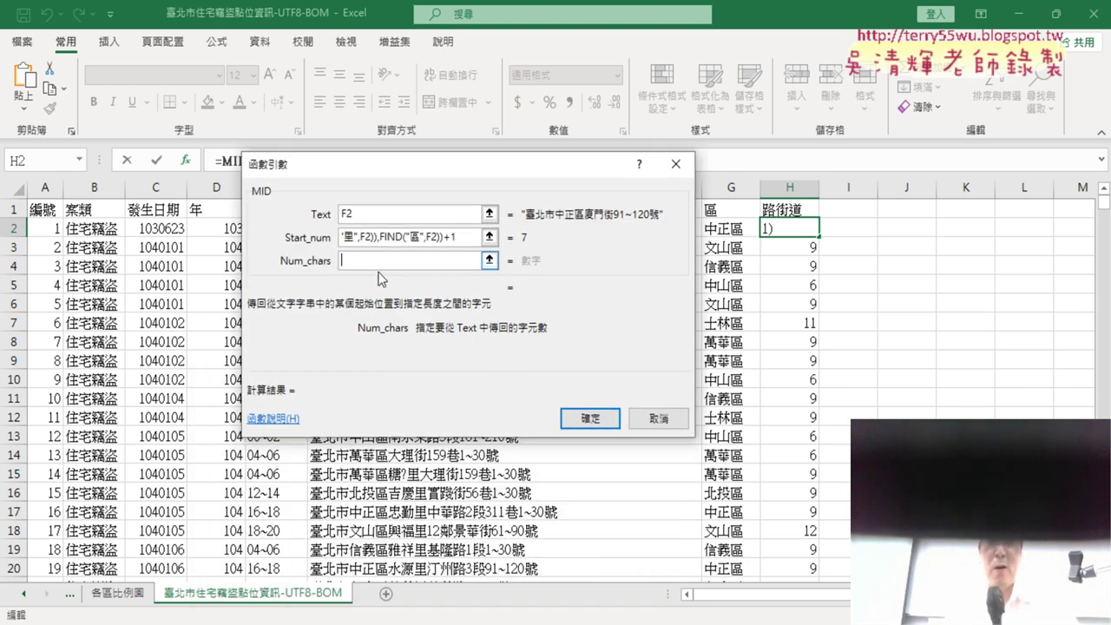
pyautogui.rightClick(358, 262)
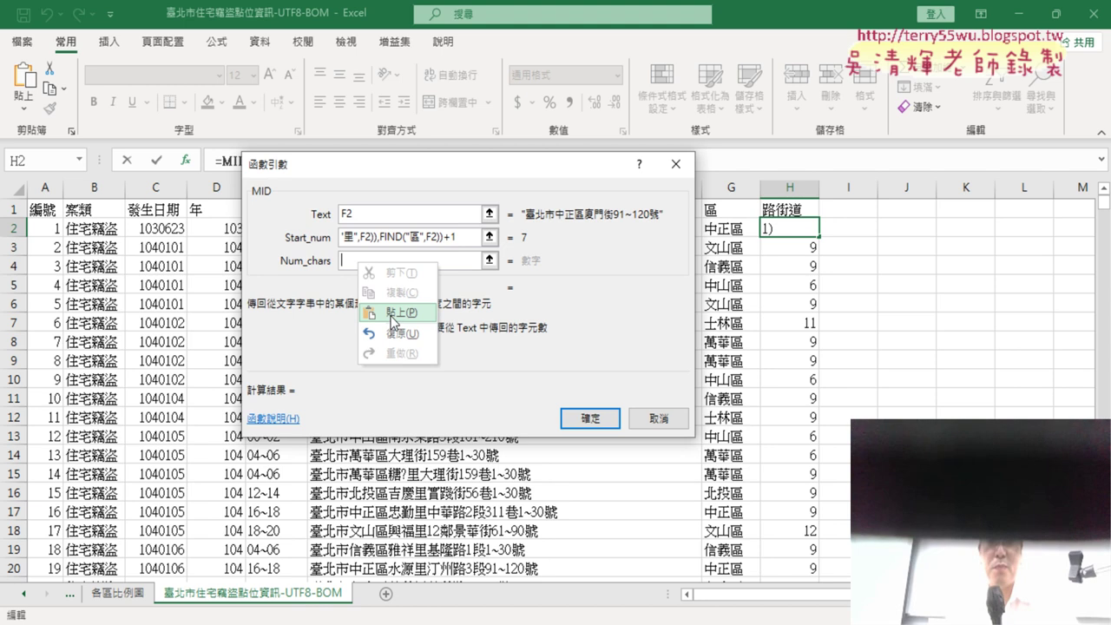
pyautogui.click(393, 314)
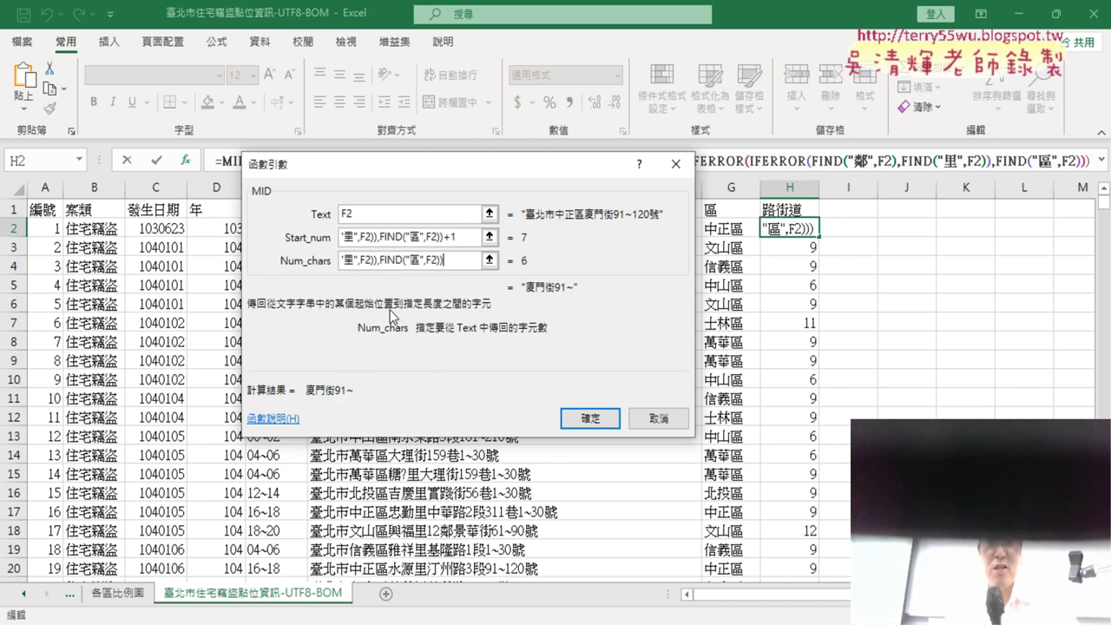
pyautogui.moveTo(416, 262); pyautogui.dragTo(304, 265)
pyautogui.click(342, 261)
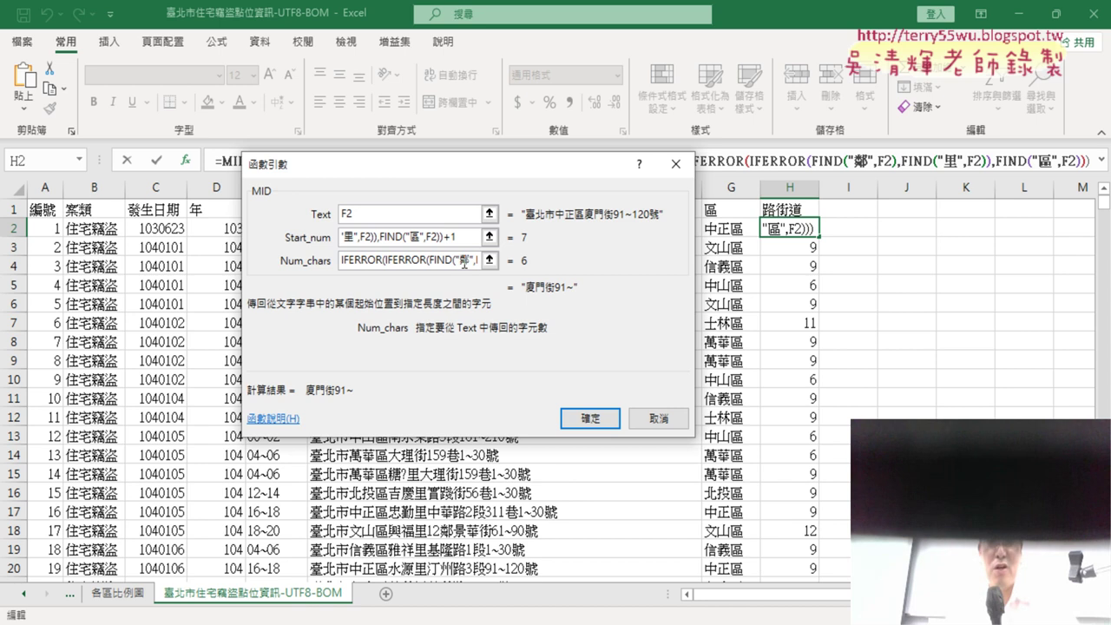
# Step: Change the first two FIND search characters from 鄰 and 里 to 路 and 街
pyautogui.press('BackSpace')
pyautogui.write('ㄌ')
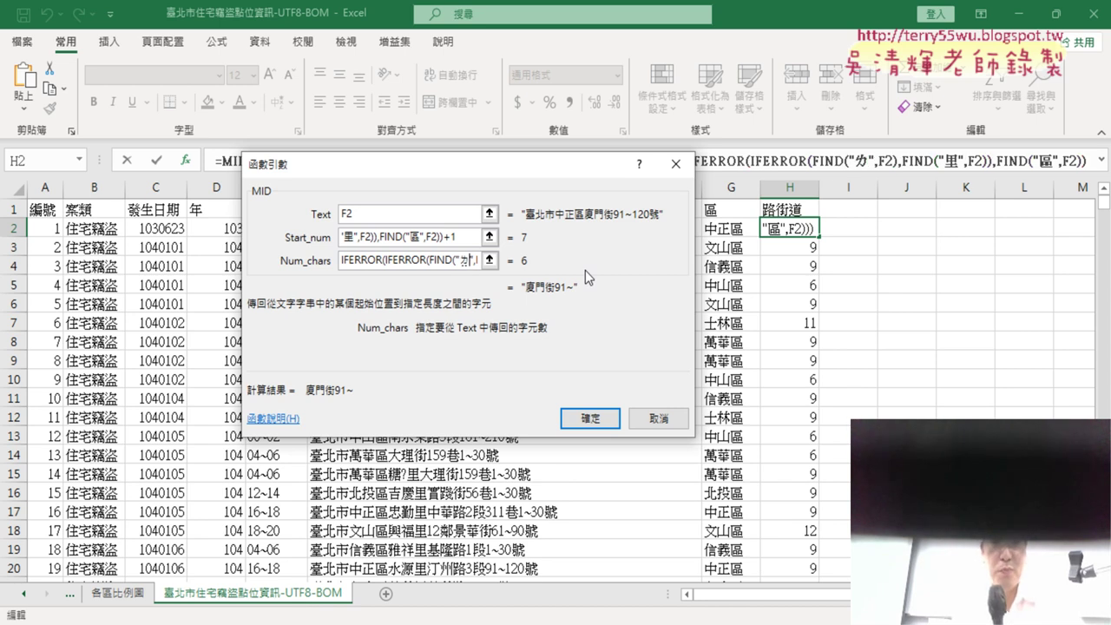
pyautogui.write('ㄨˋ')
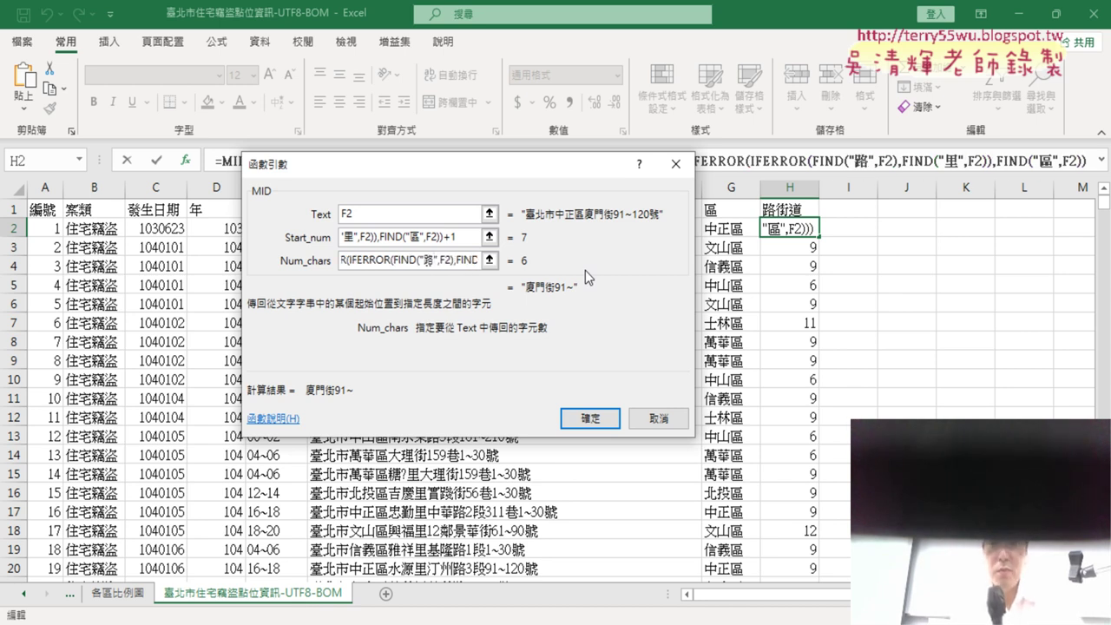
pyautogui.press('Return')
pyautogui.press('Right')
pyautogui.press('Right')
pyautogui.press('Right')
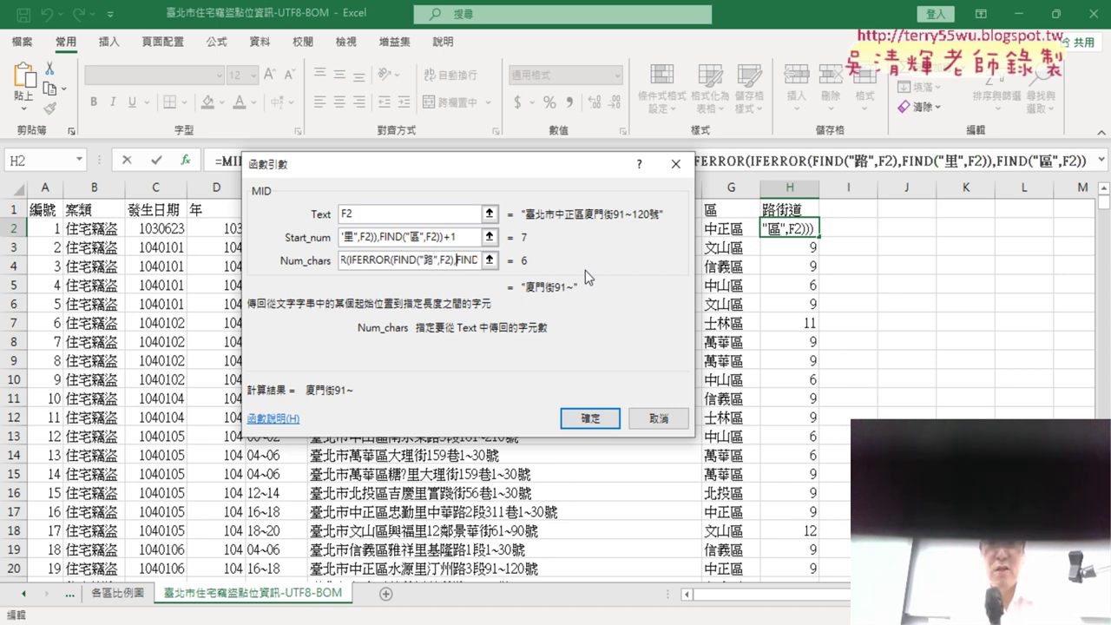
pyautogui.press('Right')
pyautogui.press('Right')
pyautogui.press('Right')
pyautogui.press('Right')
pyautogui.press('Right')
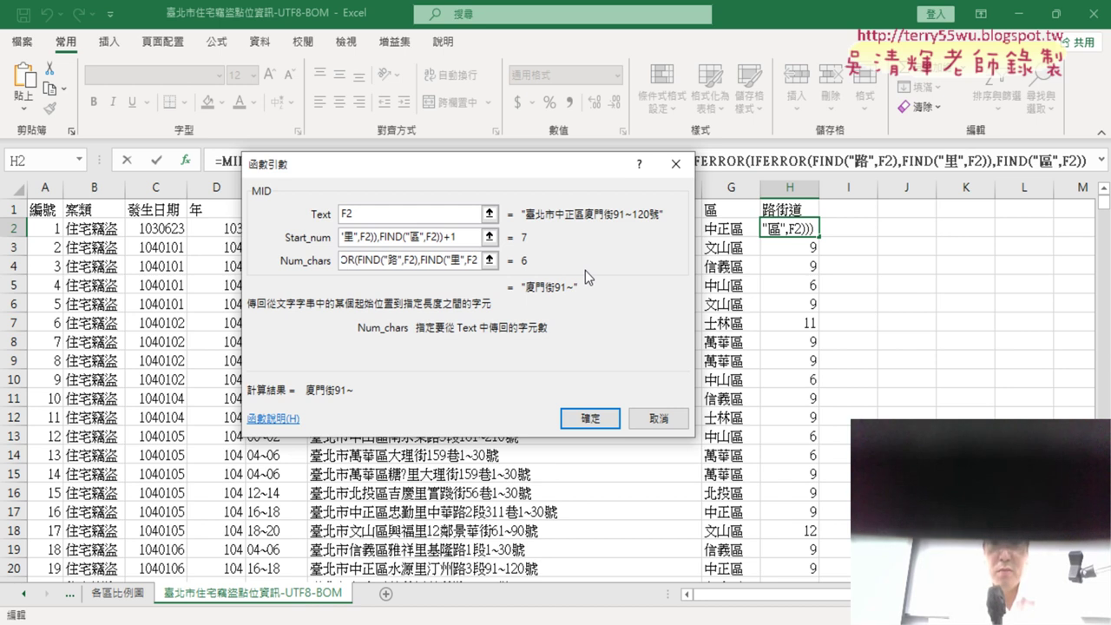
pyautogui.press('Delete')
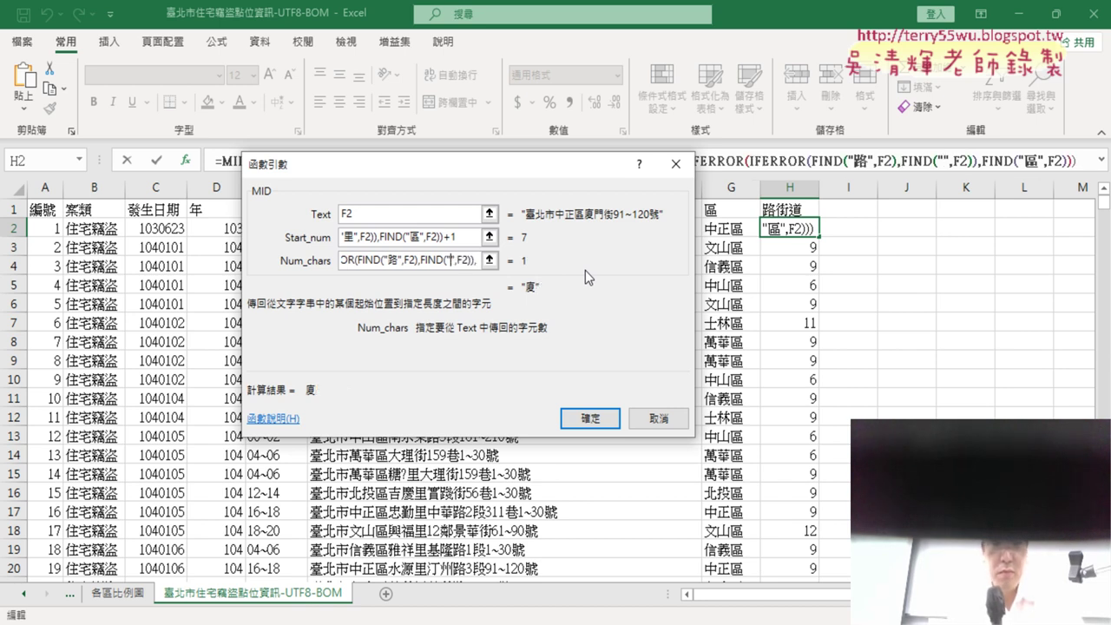
pyautogui.write('ㄐㄧㄝ')
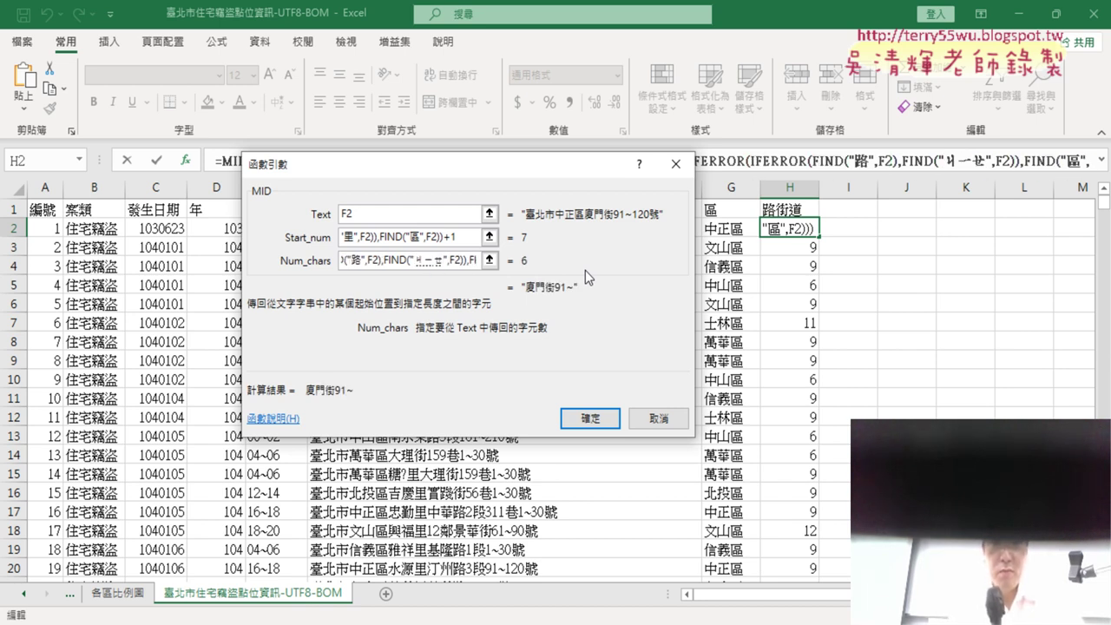
pyautogui.press('space')
pyautogui.press('Down')
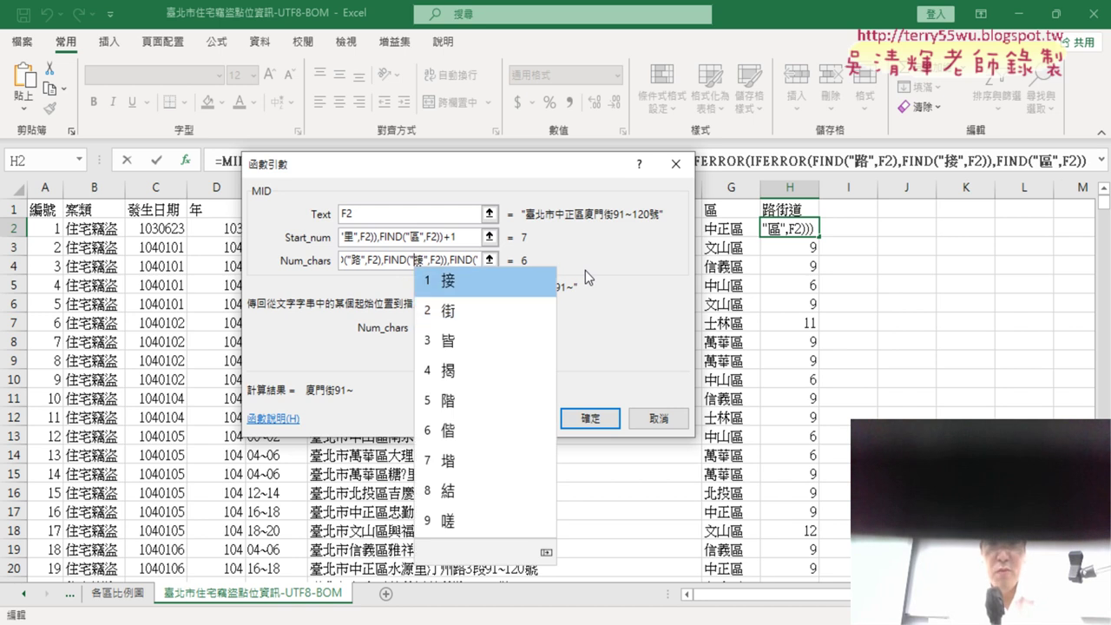
pyautogui.press('Down')
pyautogui.press('Return')
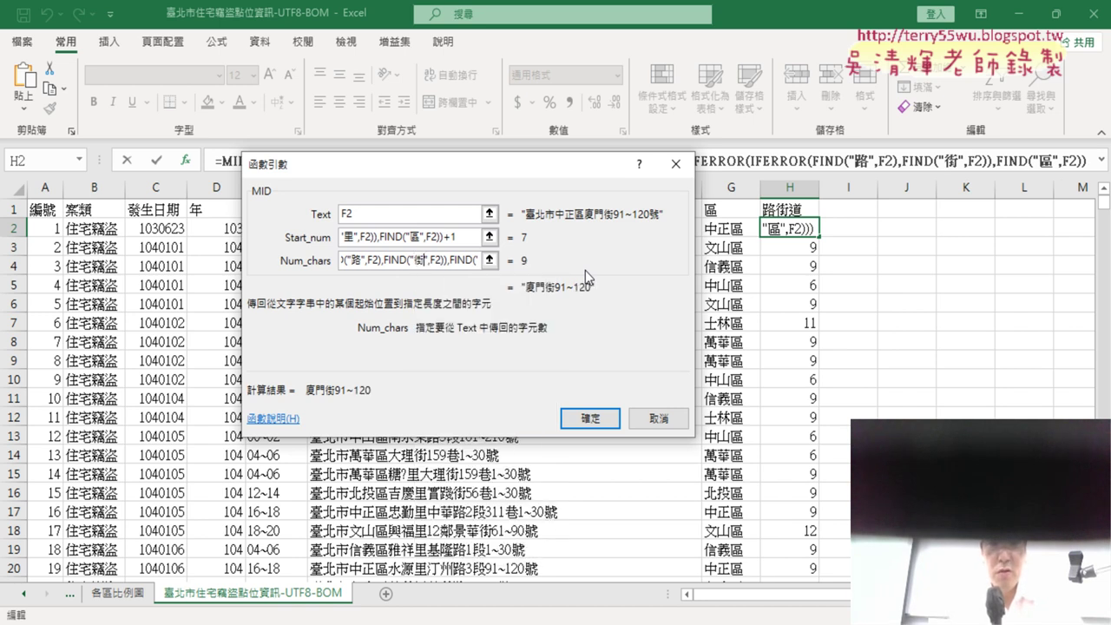
# Step: Change the last FIND search character from 區 to 道
pyautogui.press('Right')
pyautogui.press('Right')
pyautogui.press('Right')
pyautogui.press('Right')
pyautogui.press('Right')
pyautogui.press('Right')
pyautogui.press('Right')
pyautogui.press('Right')
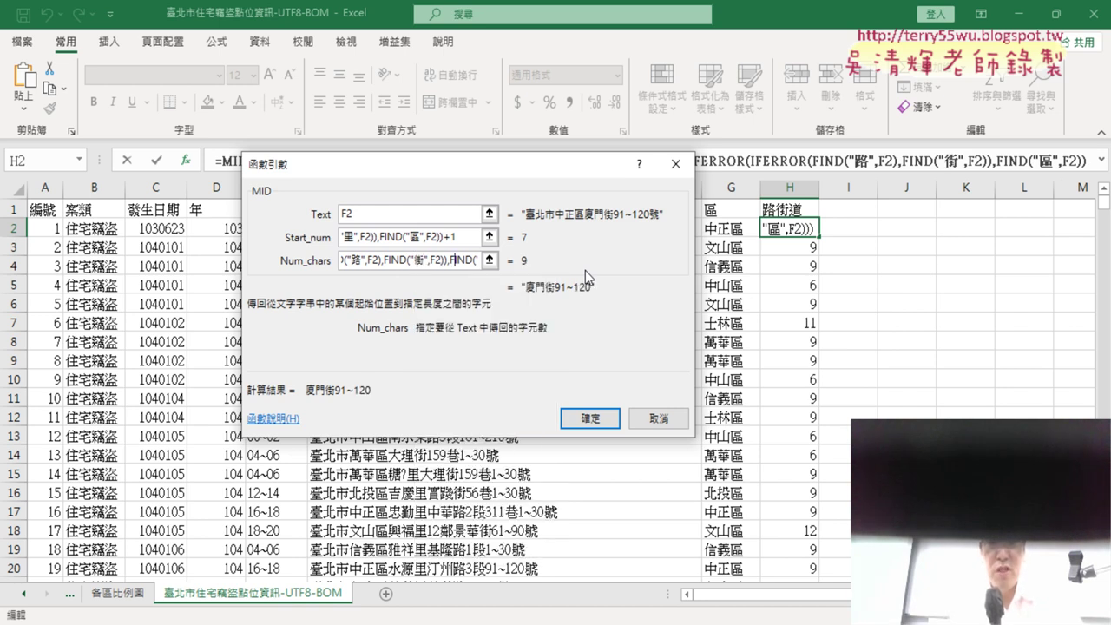
pyautogui.press('Right')
pyautogui.press('Right')
pyautogui.press('Right')
pyautogui.press('Right')
pyautogui.press('Right')
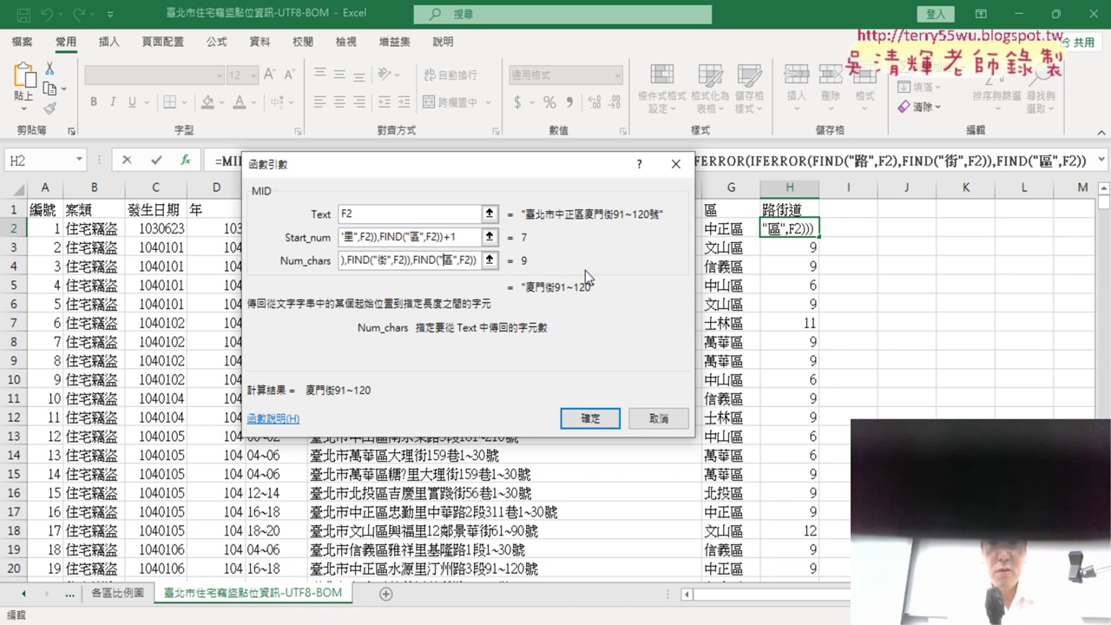
pyautogui.write('到')
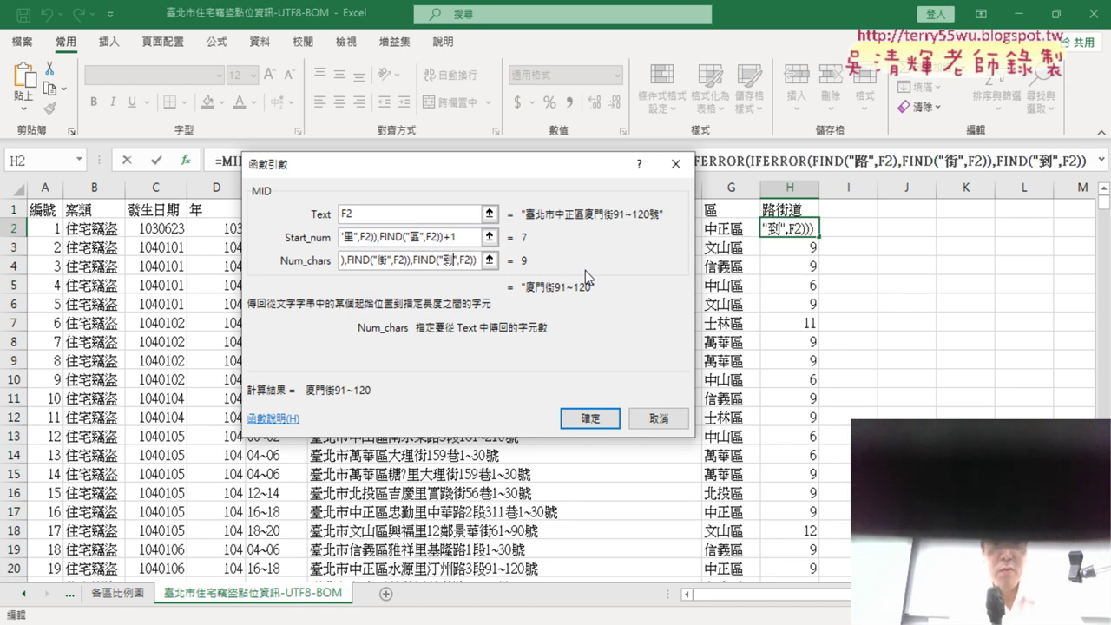
pyautogui.press('Down')
pyautogui.press('Down')
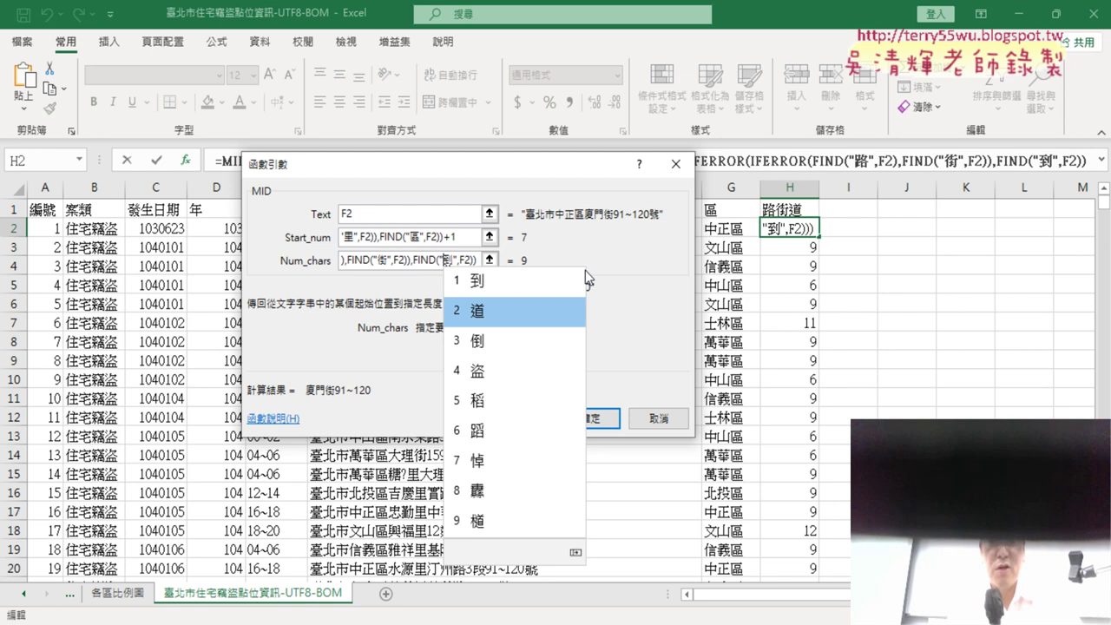
pyautogui.press('Return')
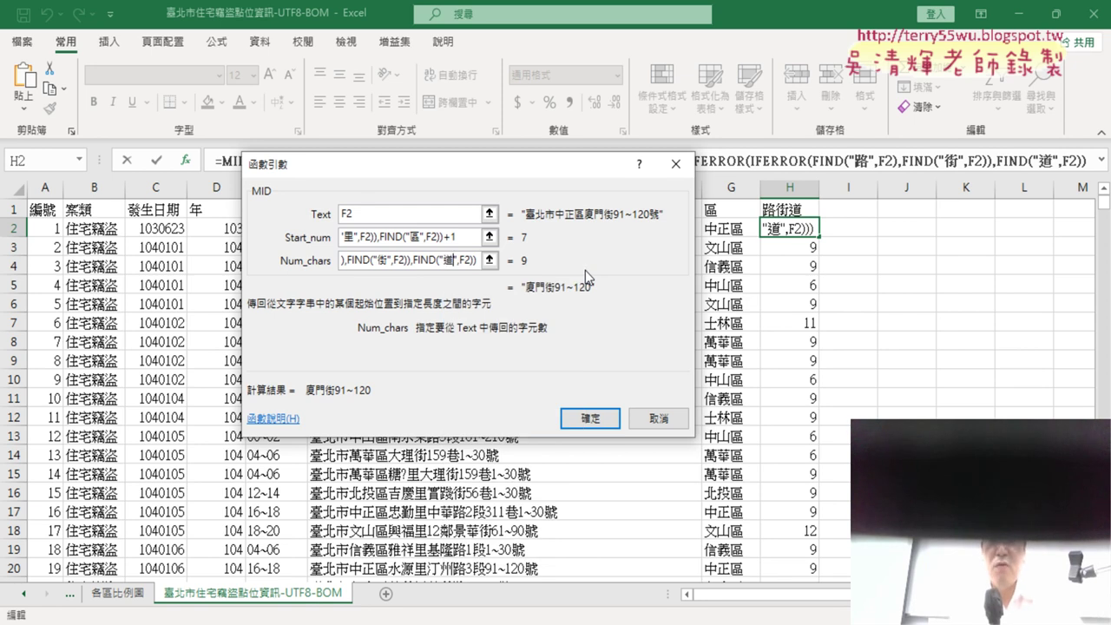
# Step: Make Num_chars subtract the 鄰/里/區 start-position formula from the 路/街/道 lookup
pyautogui.press('End')
pyautogui.write(')')
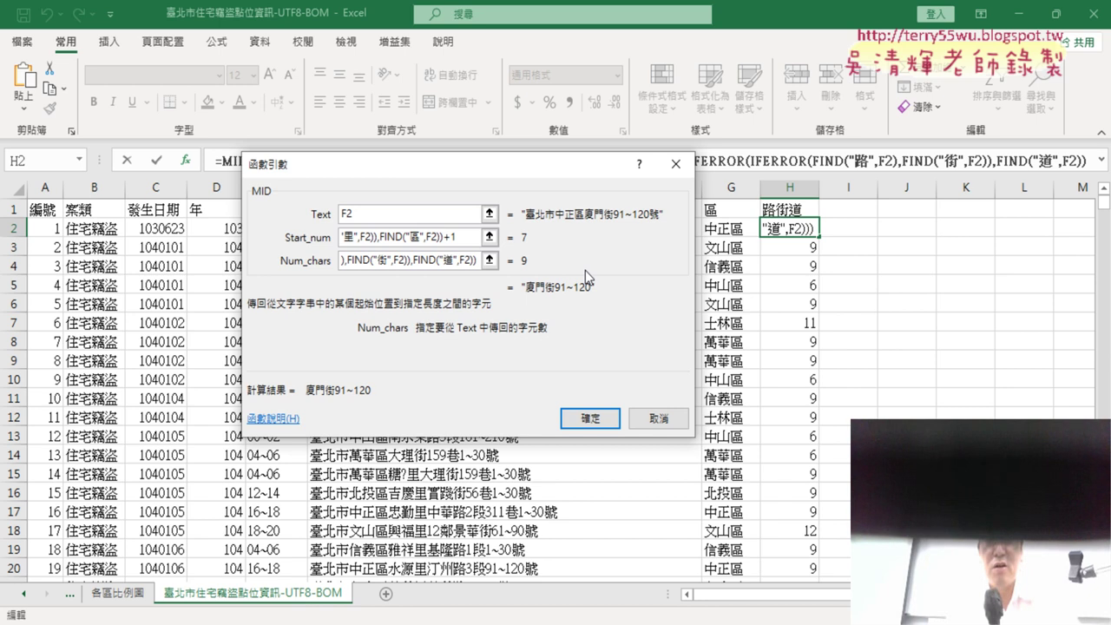
pyautogui.write('-')
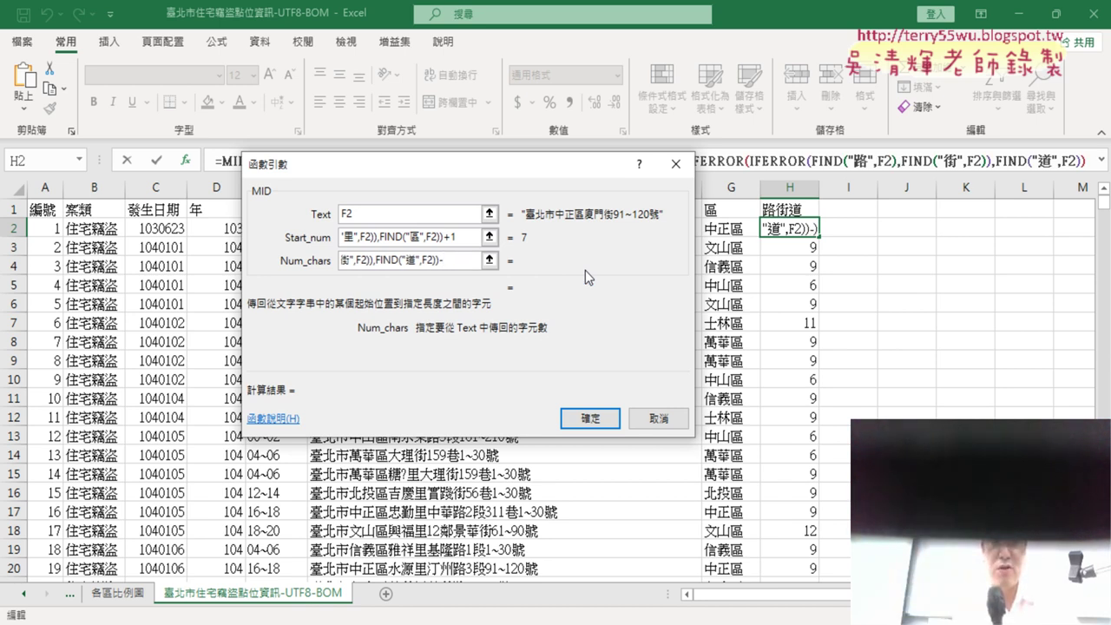
pyautogui.hotkey('ctrl', 'v')
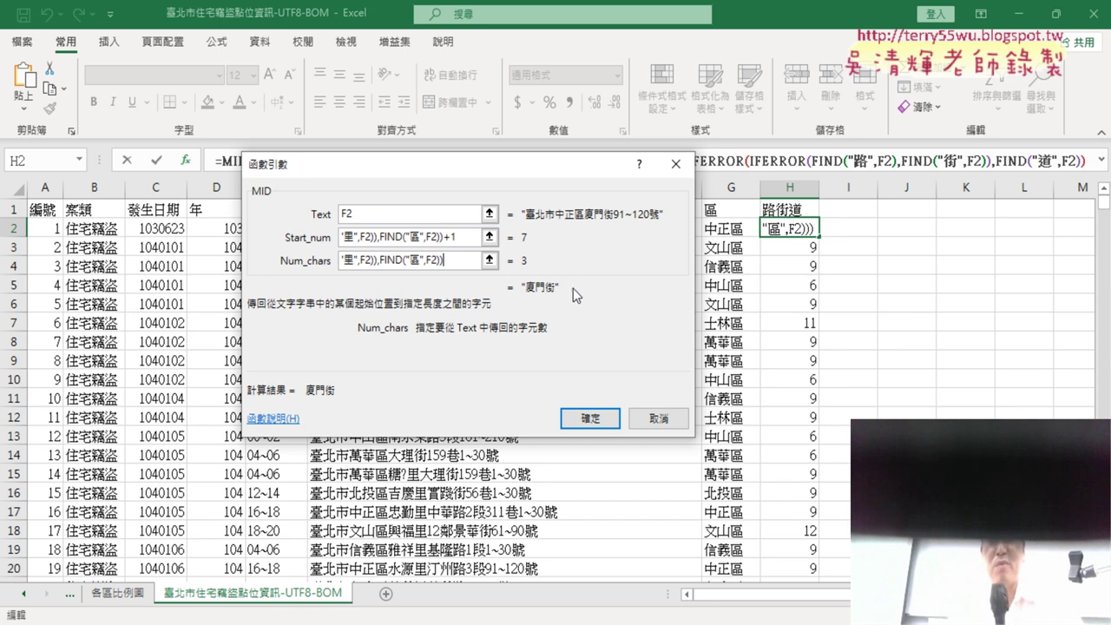
pyautogui.click(459, 239)
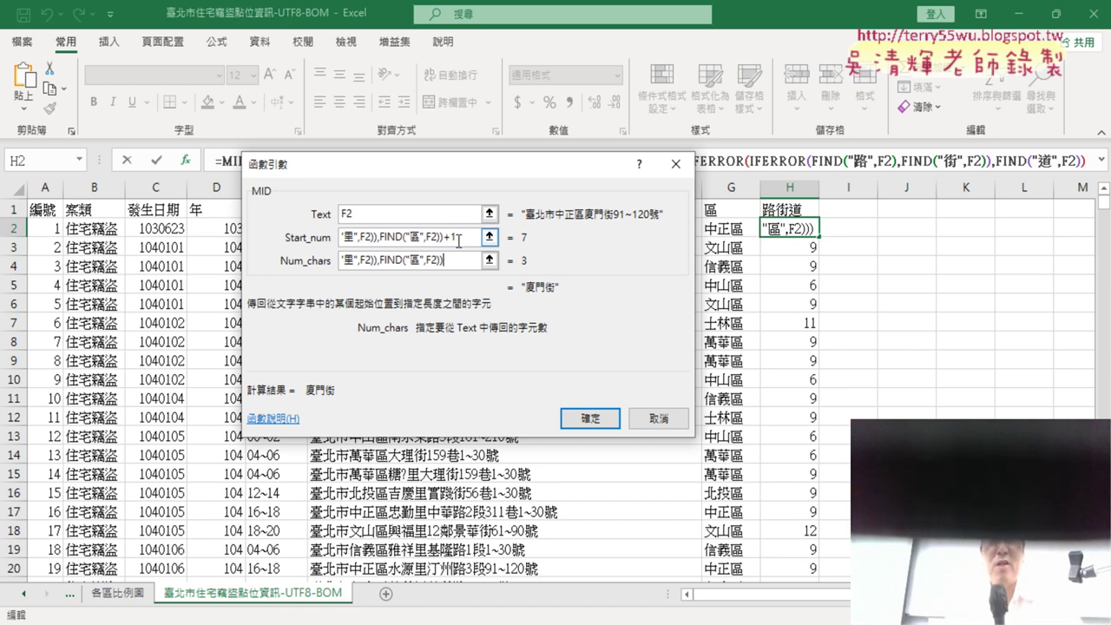
pyautogui.moveTo(445, 166); pyautogui.dragTo(490, 250)
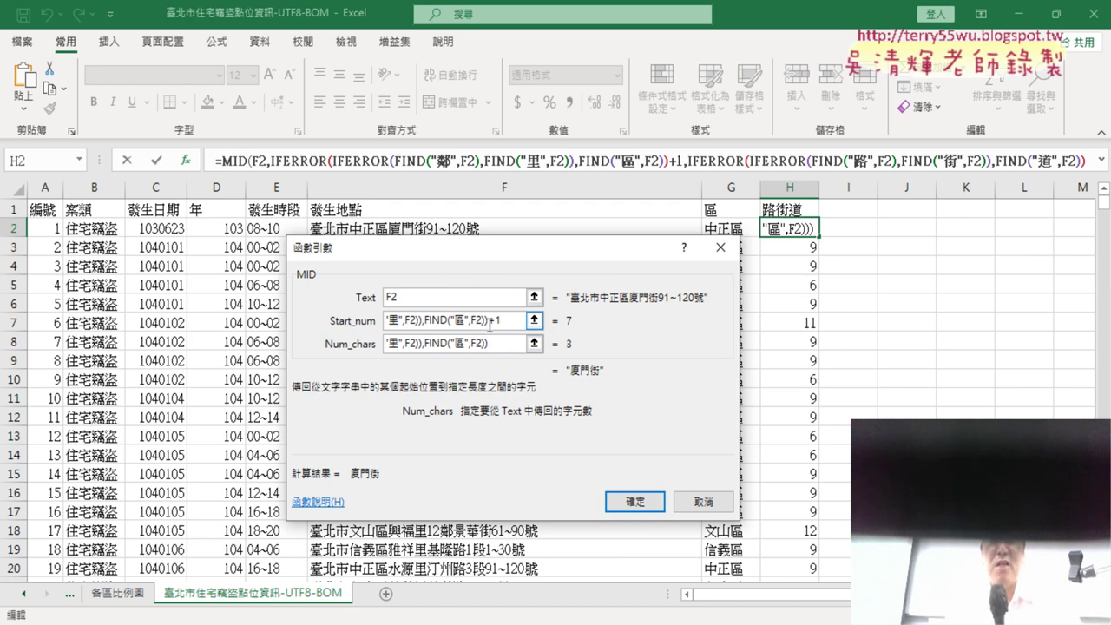
pyautogui.moveTo(491, 323); pyautogui.dragTo(314, 323)
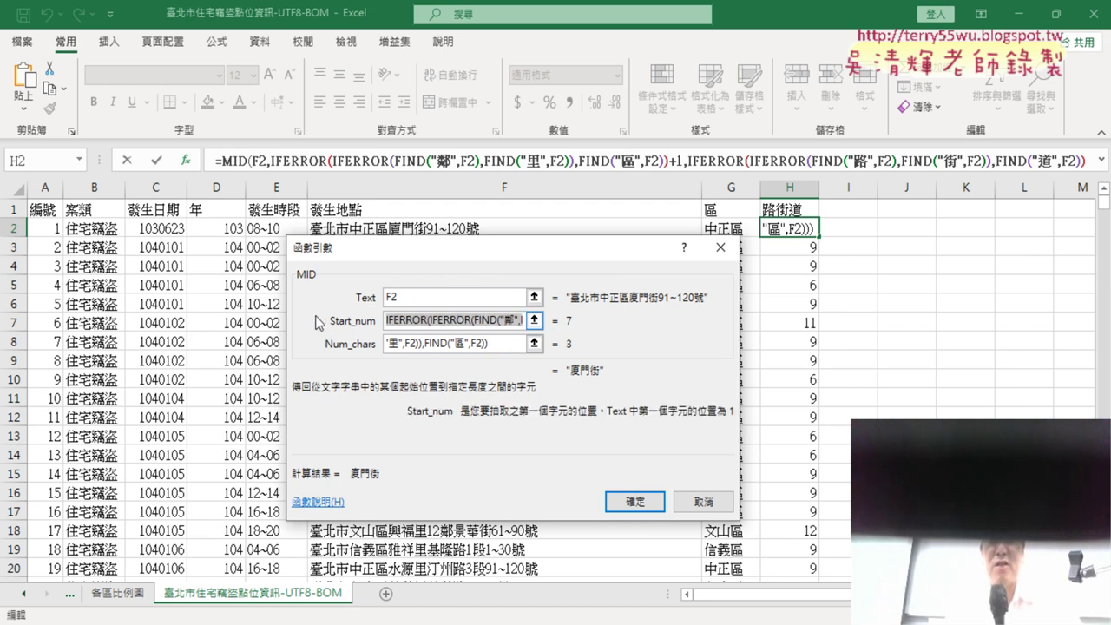
pyautogui.click(521, 322)
pyautogui.moveTo(509, 321); pyautogui.dragTo(286, 346)
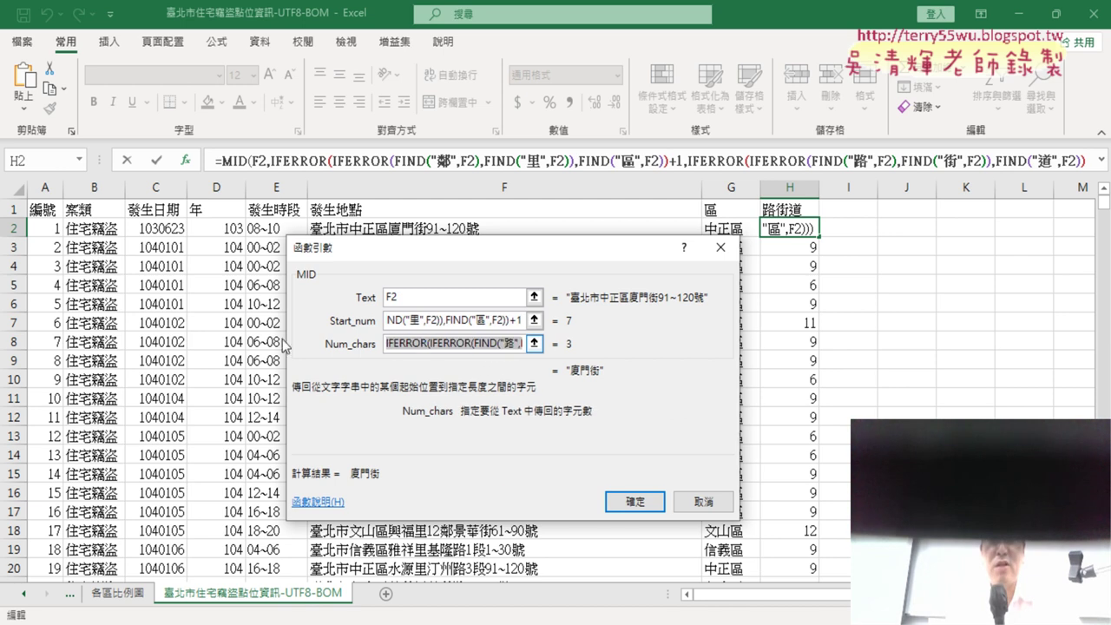
# Step: Review the Num_chars subtraction expression, which now evaluates to 3
pyautogui.click(512, 342)
pyautogui.press('End')
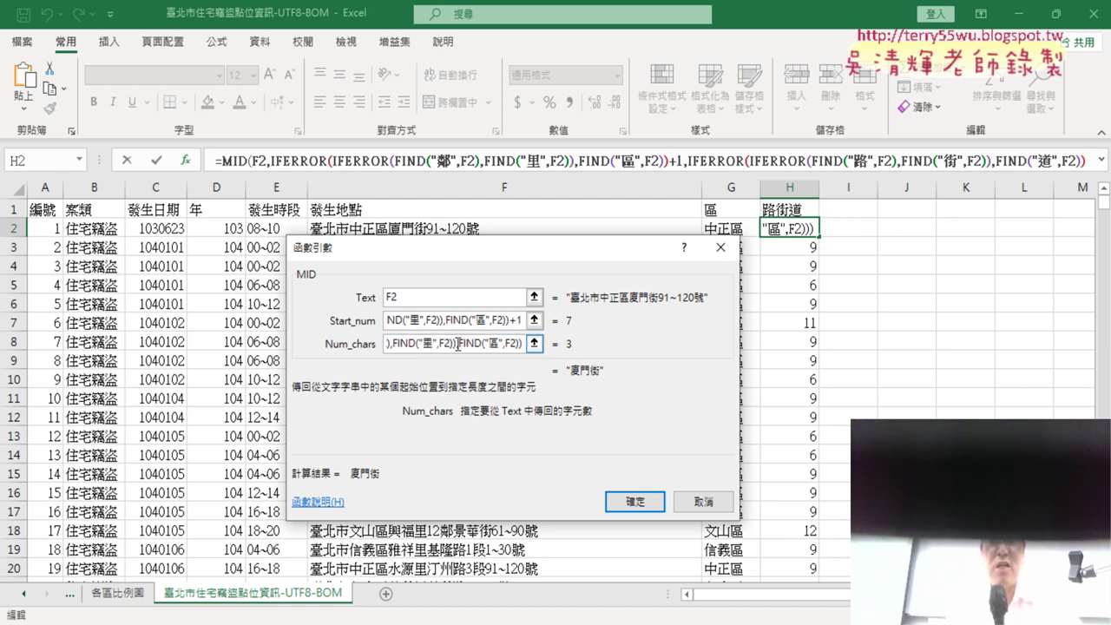
pyautogui.press('Left')
pyautogui.press('Left')
pyautogui.press('Left')
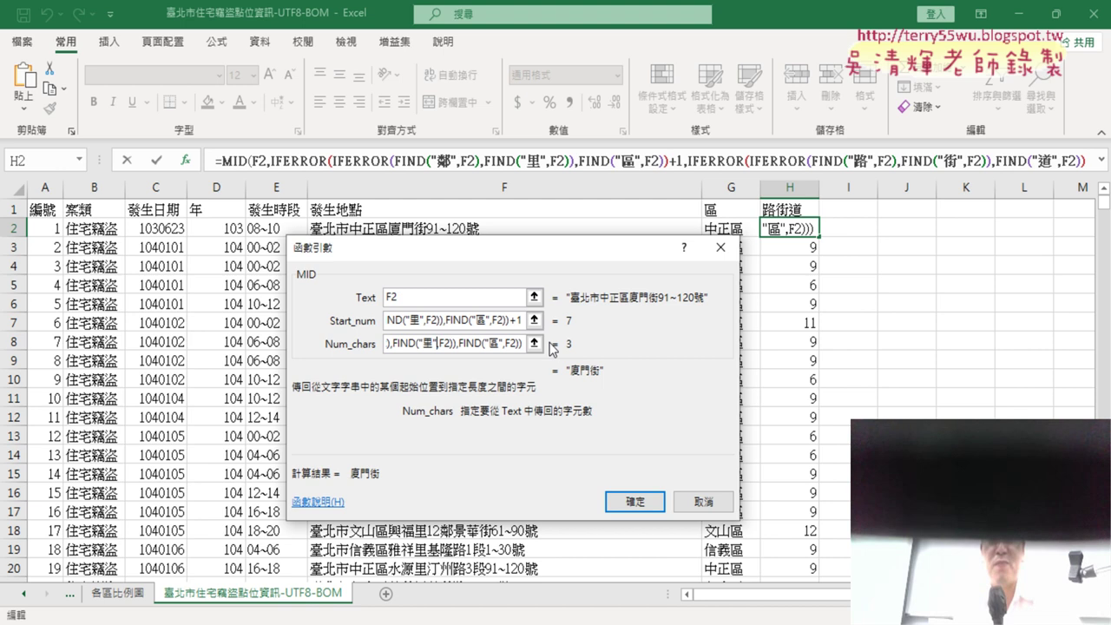
pyautogui.press('Left')
pyautogui.press('Left')
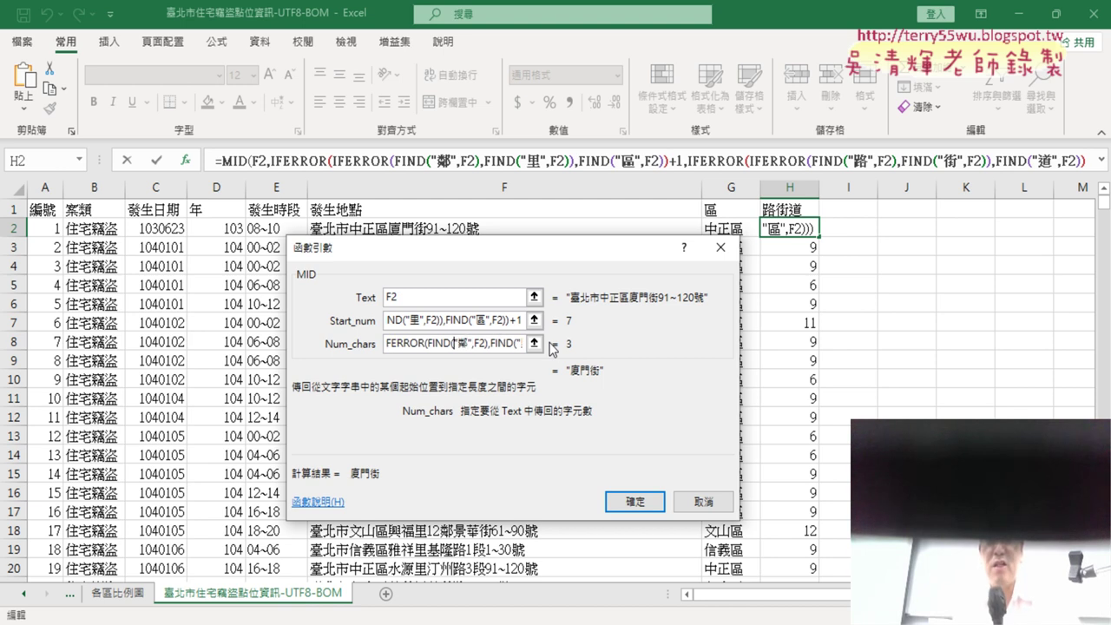
pyautogui.press('Left')
pyautogui.press('Left')
pyautogui.press('Left')
pyautogui.press('Left')
pyautogui.press('Left')
pyautogui.press('Left')
pyautogui.press('Left')
pyautogui.press('Left')
pyautogui.press('Left')
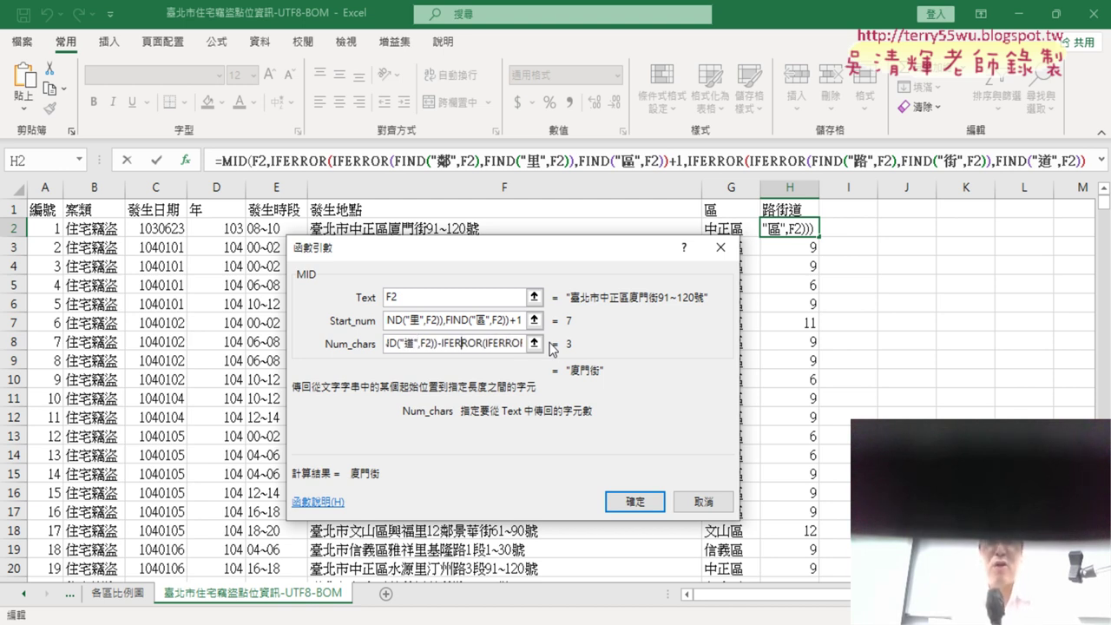
pyautogui.press('Left')
pyautogui.press('Left')
pyautogui.press('Left')
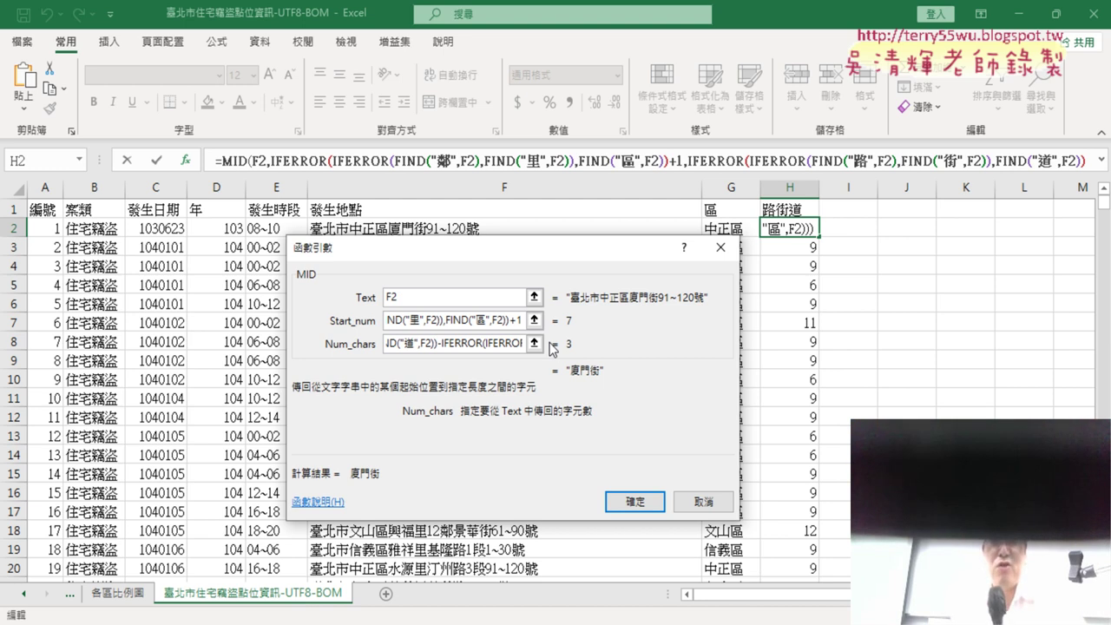
# Step: Confirm H2's MID formula and fill it down column H, yielding names like 松德路 and 羅斯福路
pyautogui.click(646, 505)
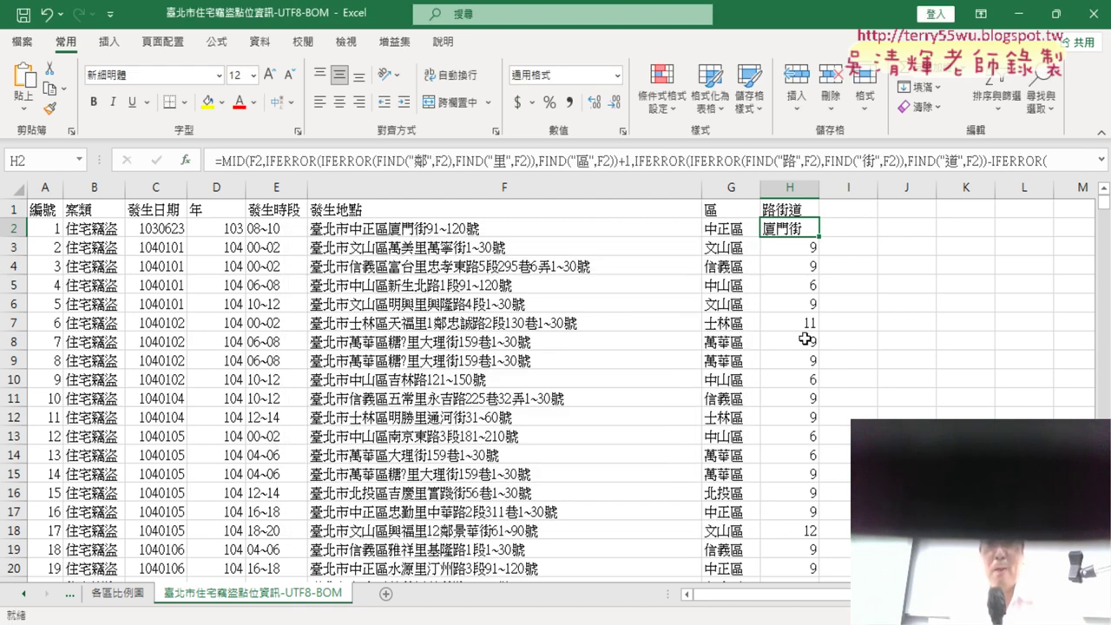
pyautogui.doubleClick(821, 239)
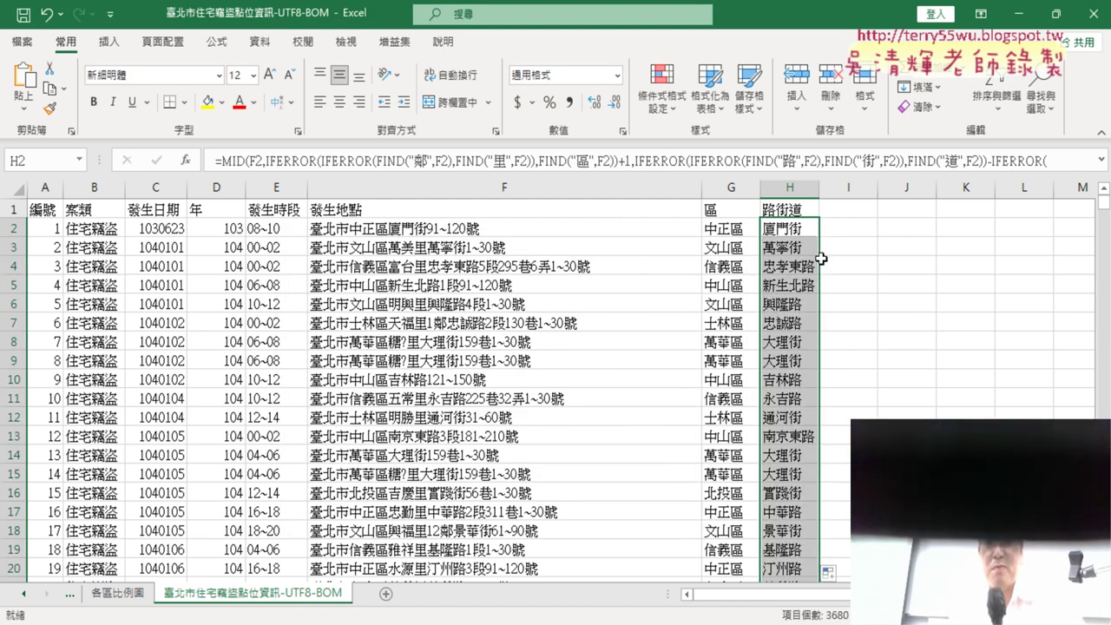
pyautogui.scroll(-8, 833, 355)
pyautogui.scroll(-7, 833, 359)
pyautogui.scroll(-10, 832, 359)
pyautogui.scroll(-5, 832, 360)
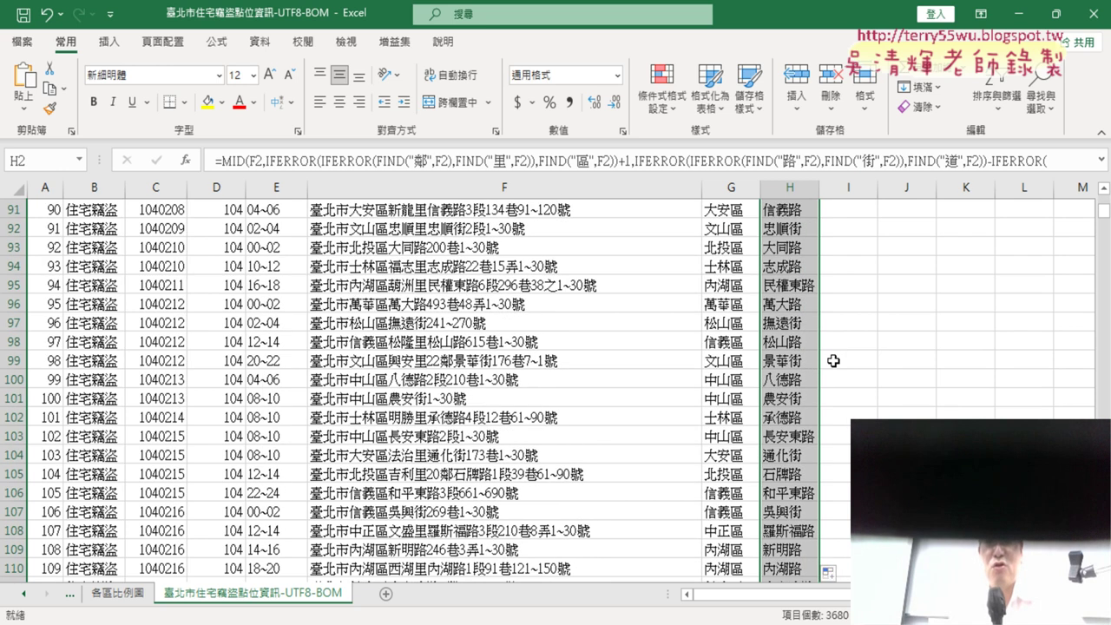
pyautogui.scroll(9, 833, 359)
pyautogui.scroll(7, 833, 359)
pyautogui.scroll(1, 833, 359)
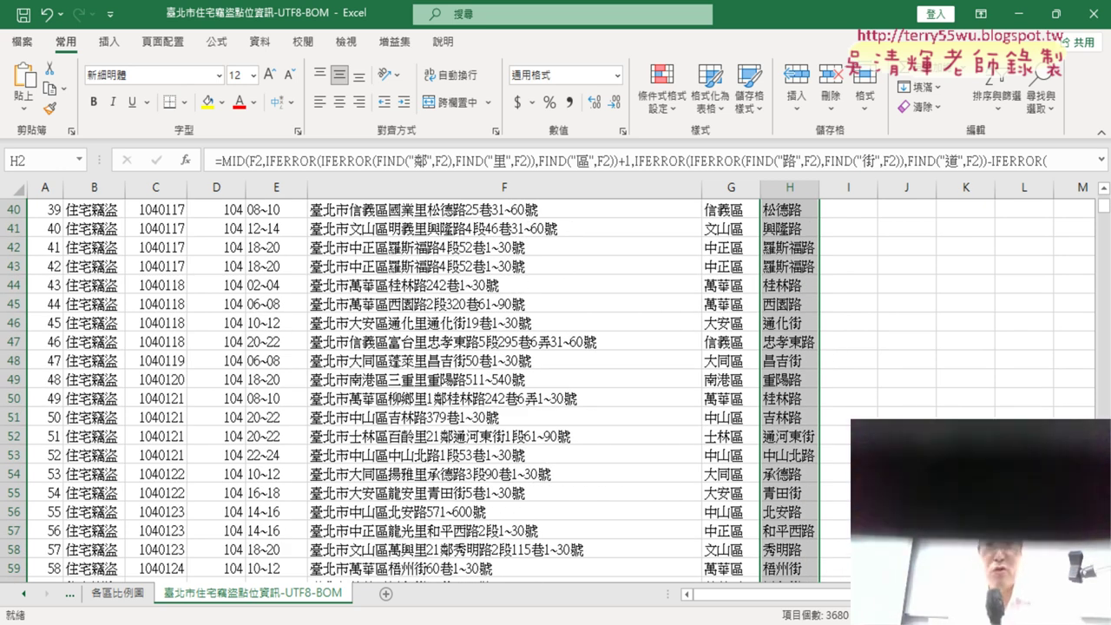
# Step: In the Google Docs notes, select the FIND and nested IFERROR position formula lines
pyautogui.click(577, 565)
pyautogui.scroll(-2, 529, 342)
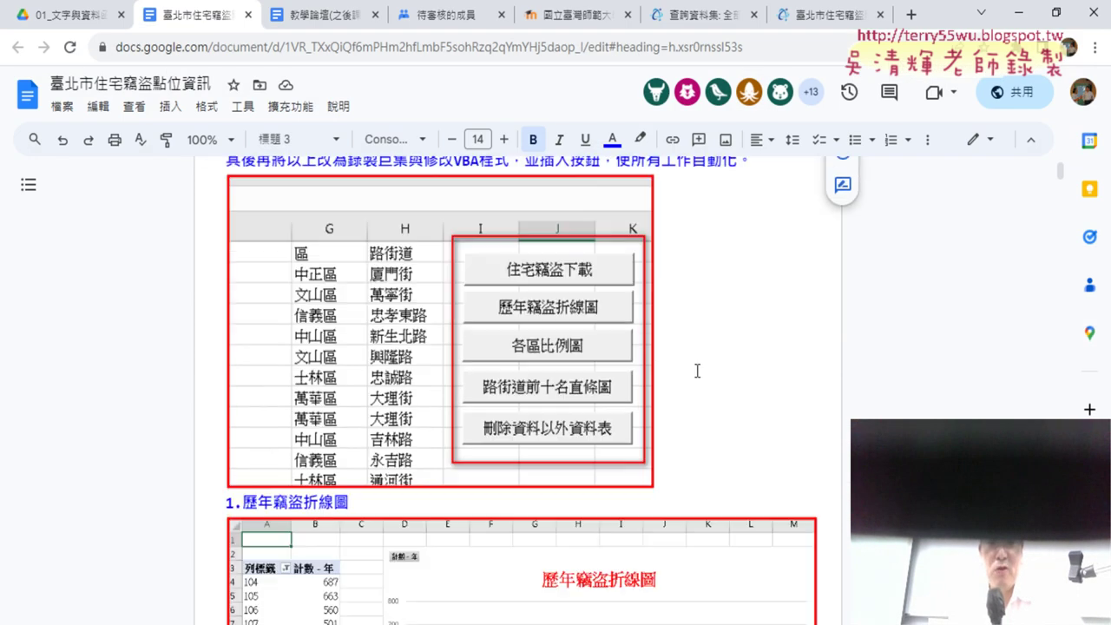
pyautogui.scroll(-9, 732, 277)
pyautogui.scroll(-6, 868, 362)
pyautogui.scroll(-5, 1073, 259)
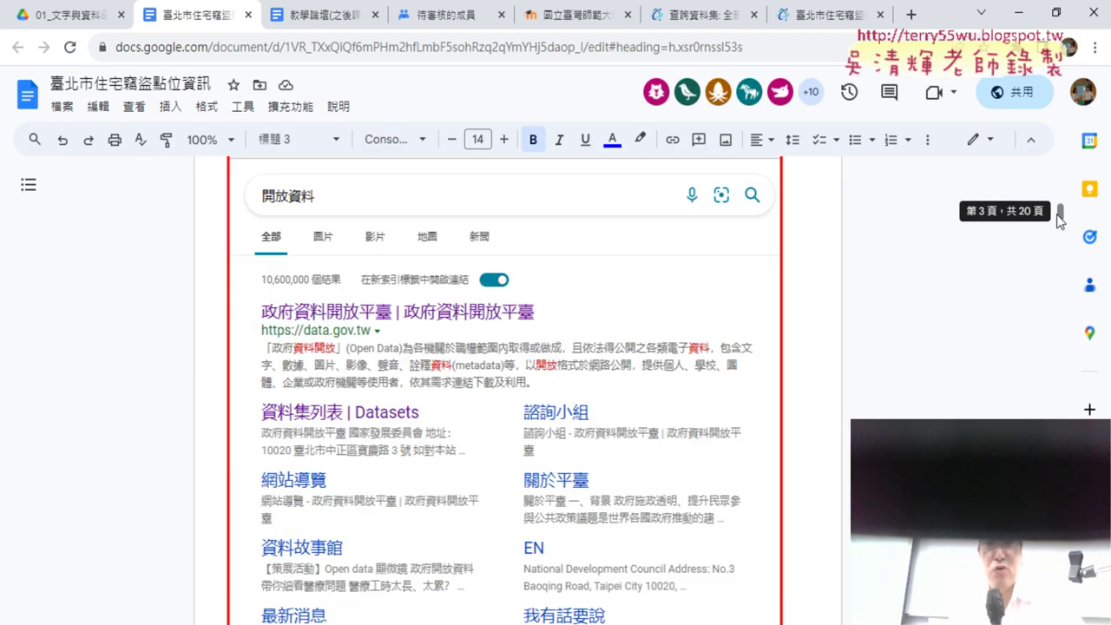
pyautogui.moveTo(1059, 215); pyautogui.dragTo(1030, 392)
pyautogui.scroll(2, 1036, 393)
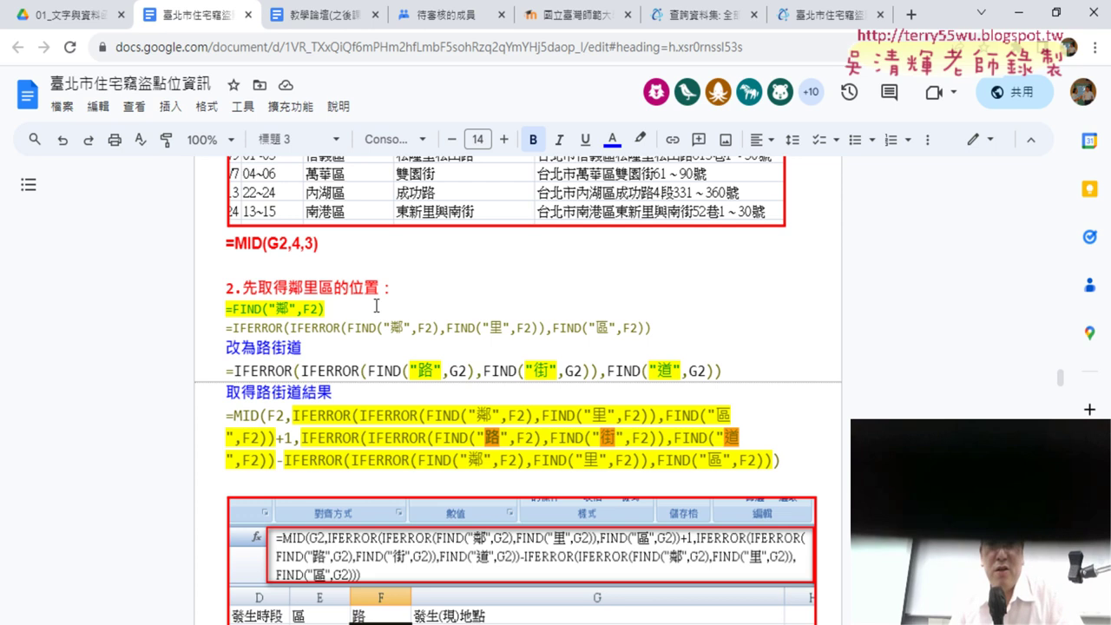
pyautogui.moveTo(376, 305); pyautogui.dragTo(219, 313)
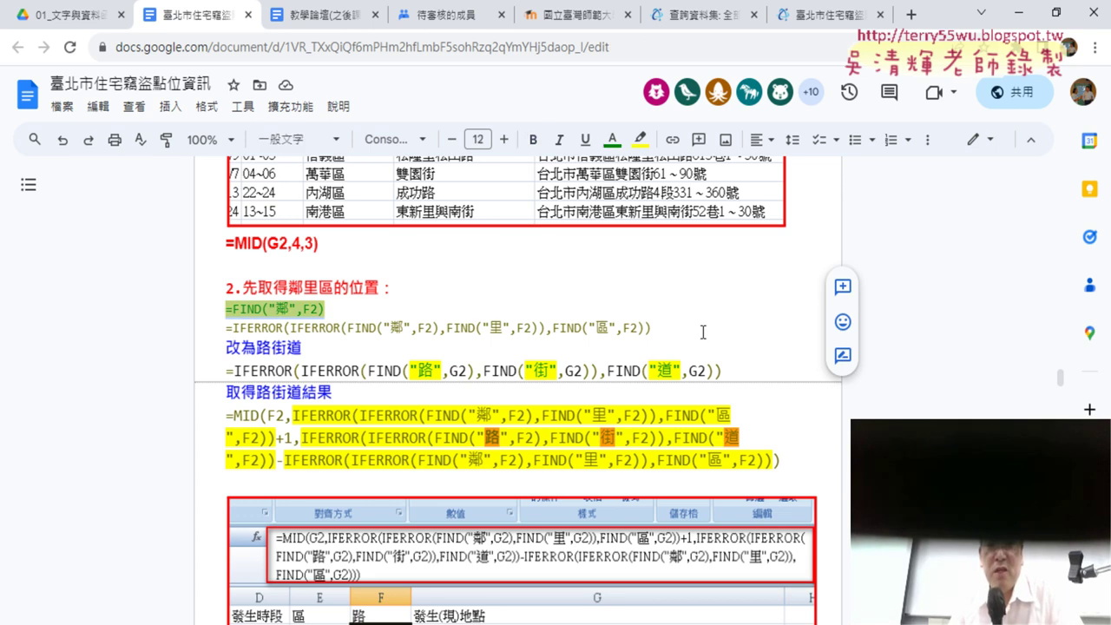
pyautogui.moveTo(703, 333); pyautogui.dragTo(204, 326)
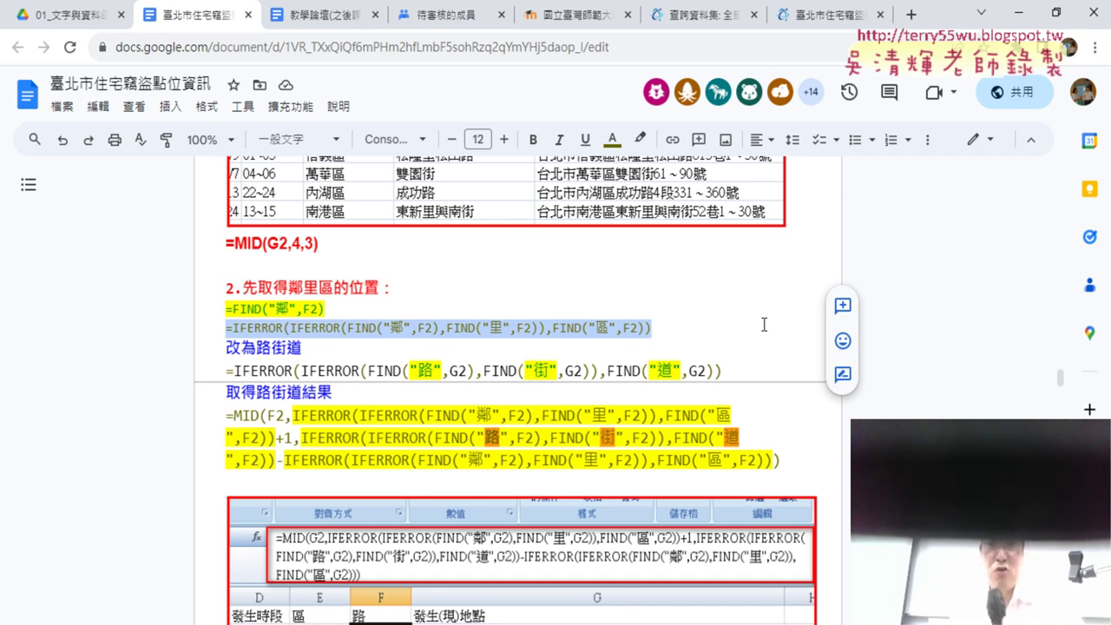
# Step: Copy the entire H2 street-name formula from Excel's expanded formula bar
pyautogui.hotkey('alt', 'Tab')
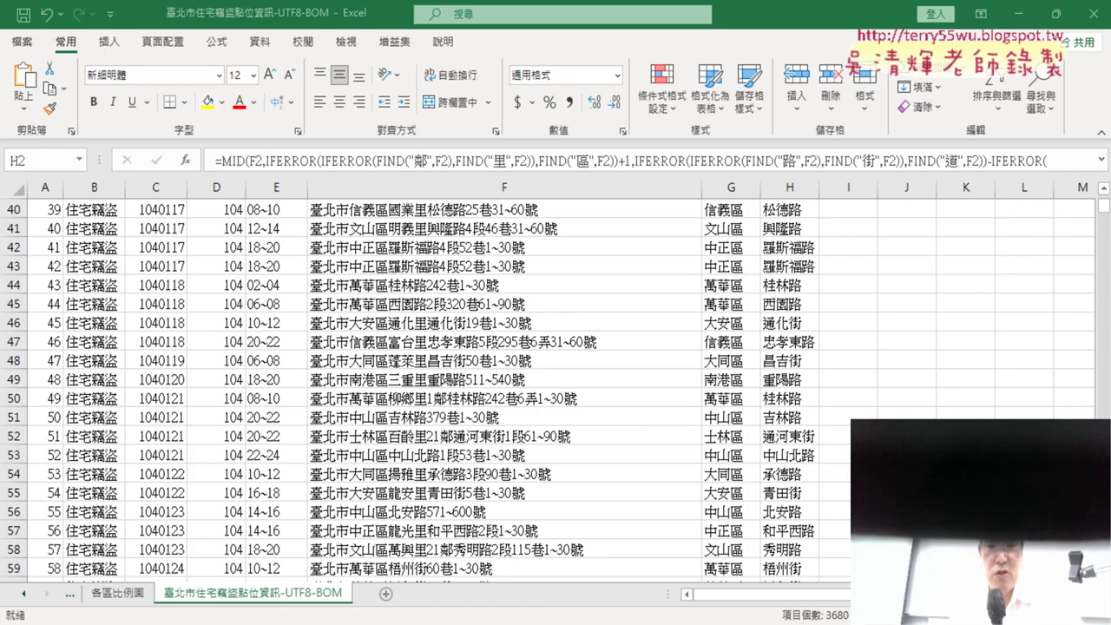
pyautogui.click(1101, 160)
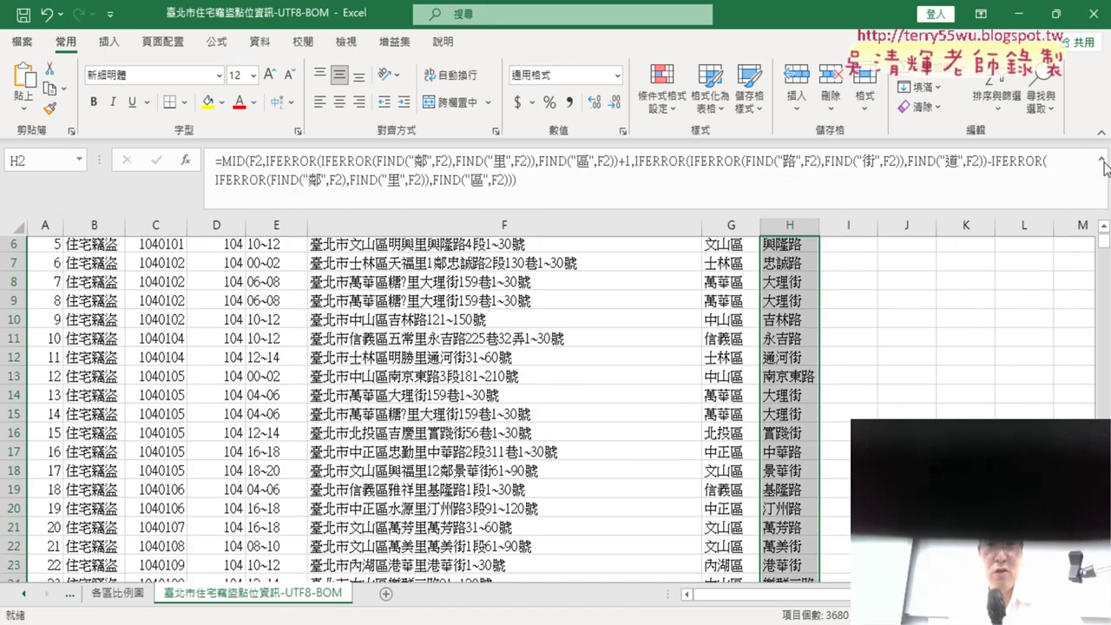
pyautogui.click(568, 160)
pyautogui.hotkey('ctrl', 'a')
pyautogui.rightClick(325, 183)
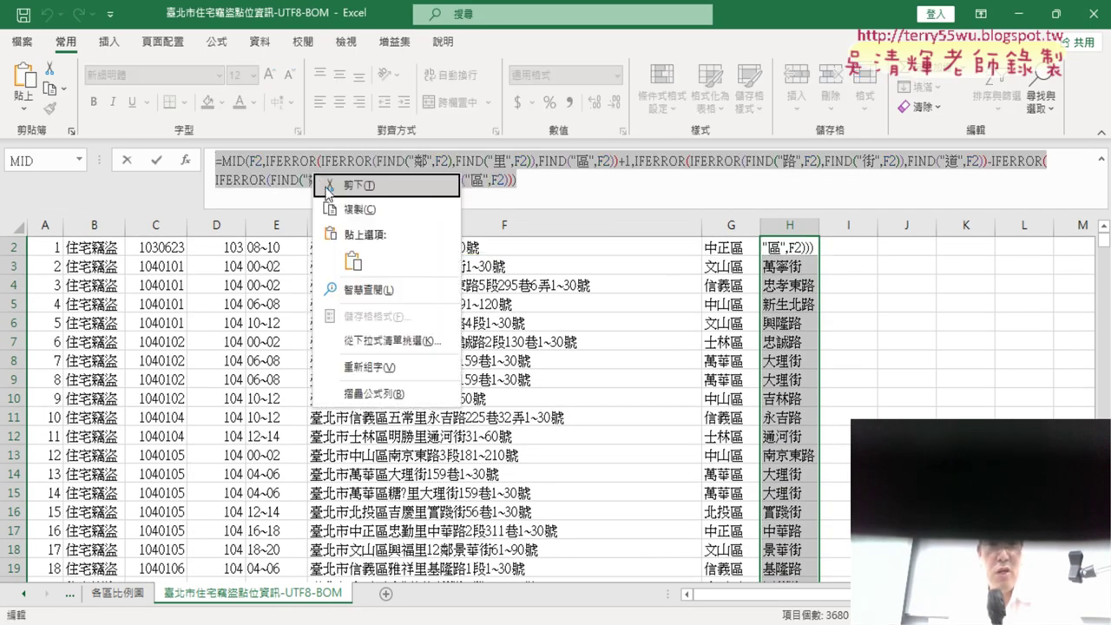
pyautogui.click(351, 209)
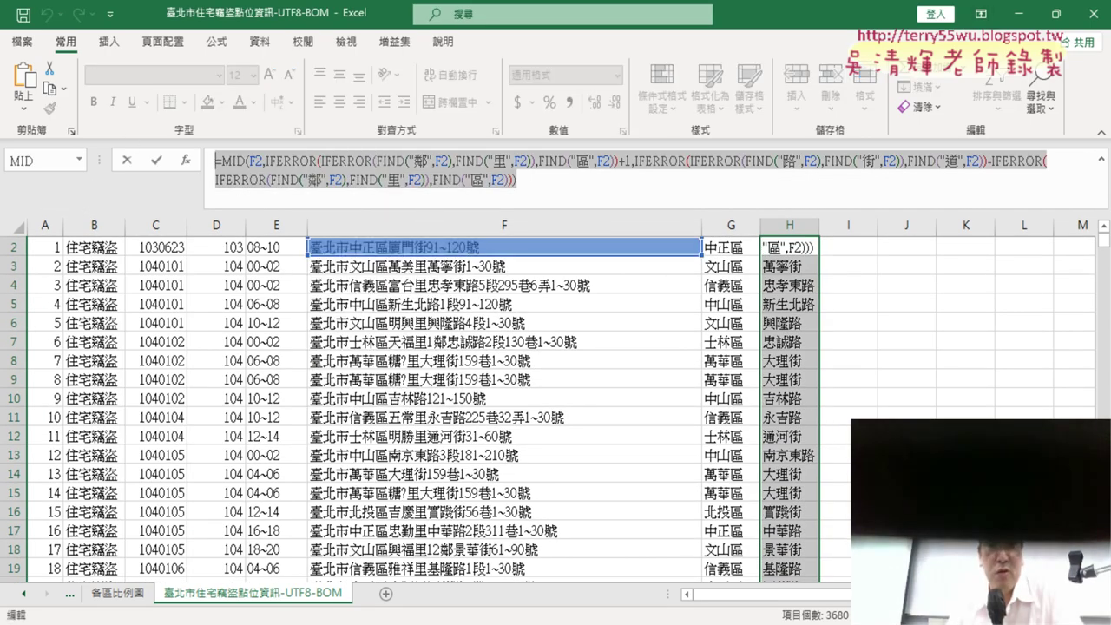
pyautogui.hotkey('alt', 'Tab')
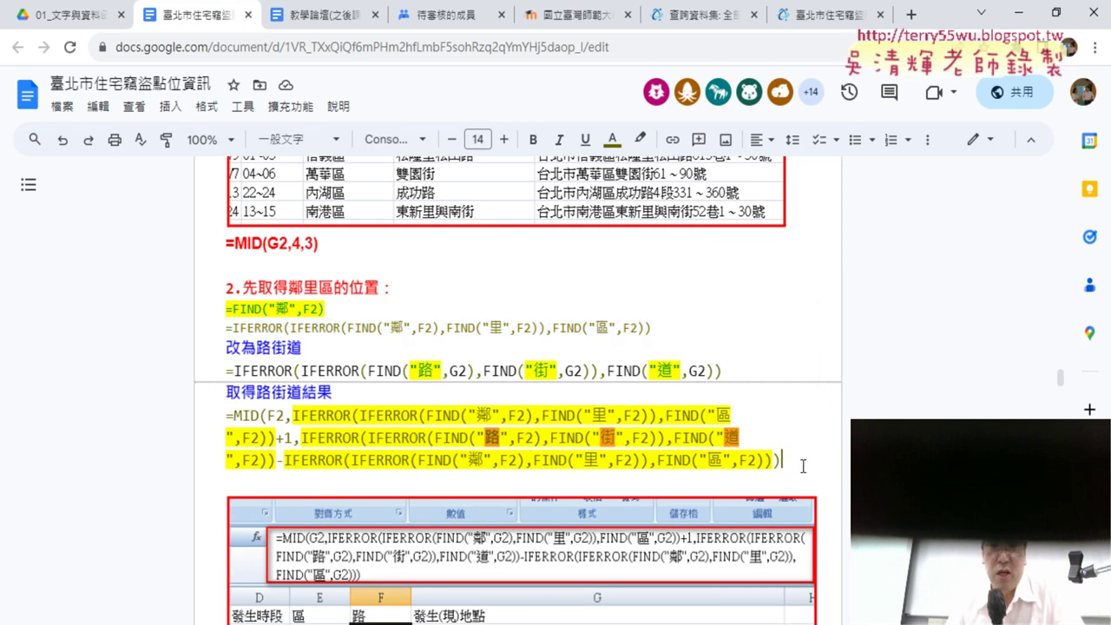
pyautogui.press('Return')
pyautogui.press('Return')
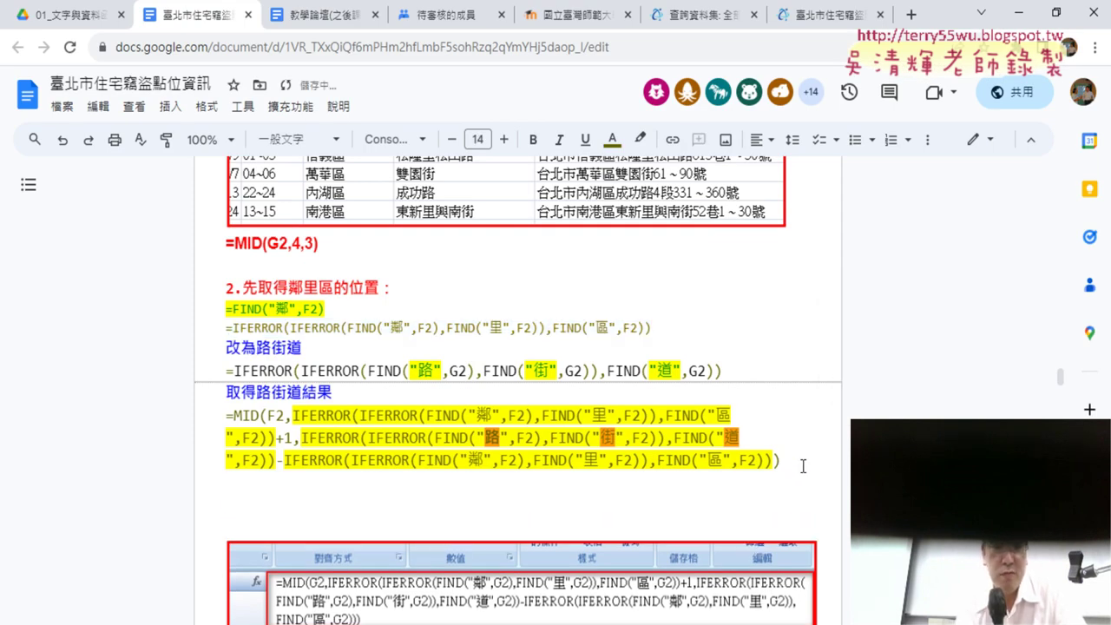
pyautogui.hotkey('ctrl', 'v')
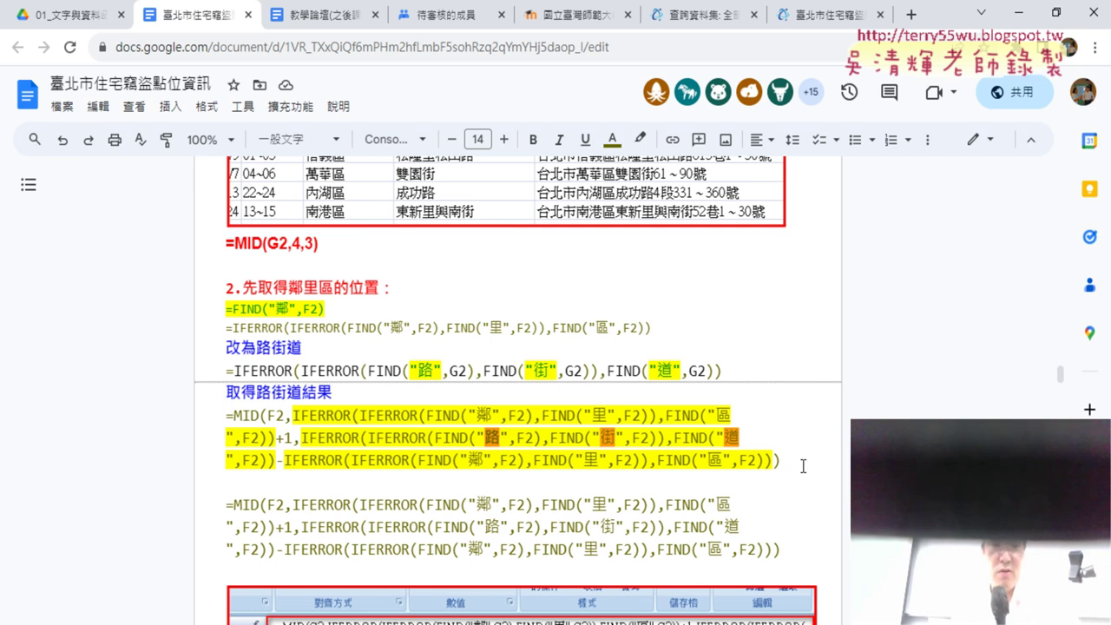
pyautogui.hotkey('ctrl', 'z')
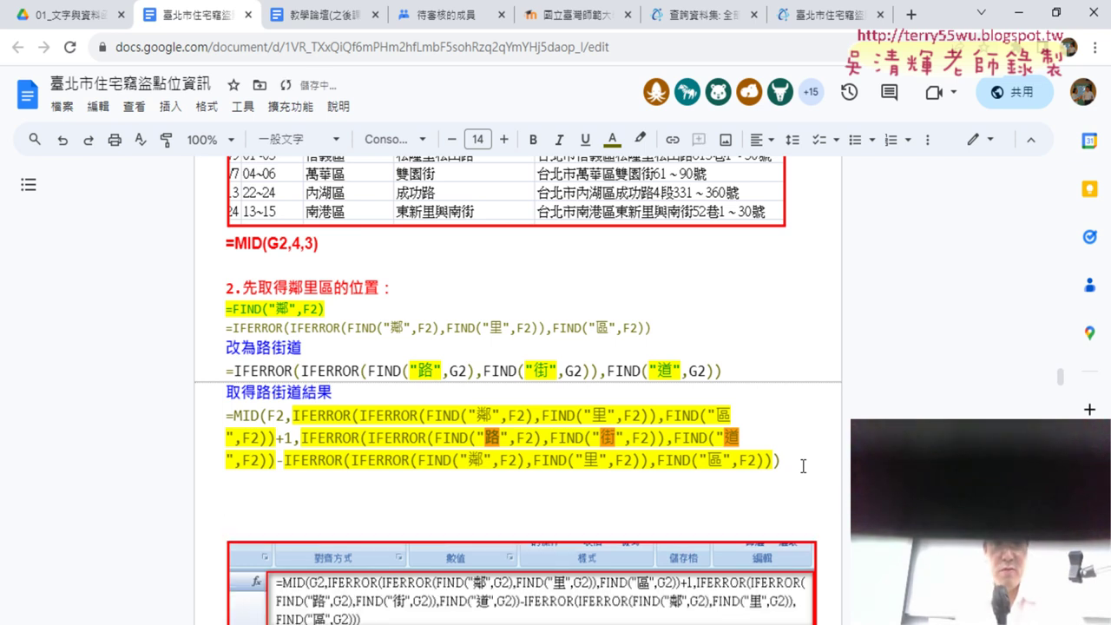
pyautogui.press('BackSpace')
pyautogui.press('BackSpace')
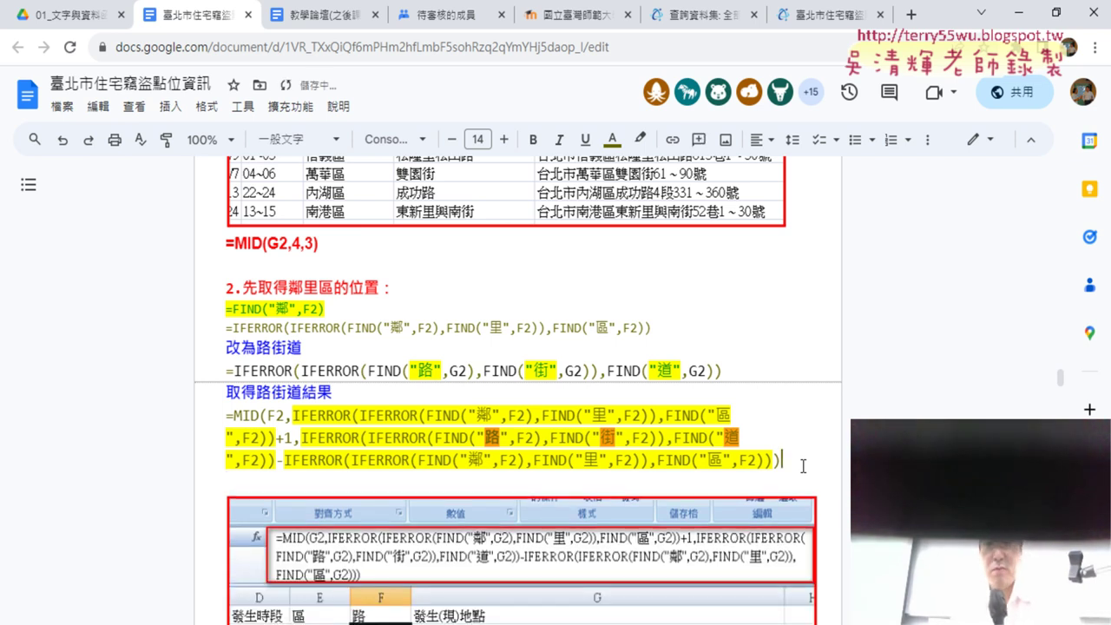